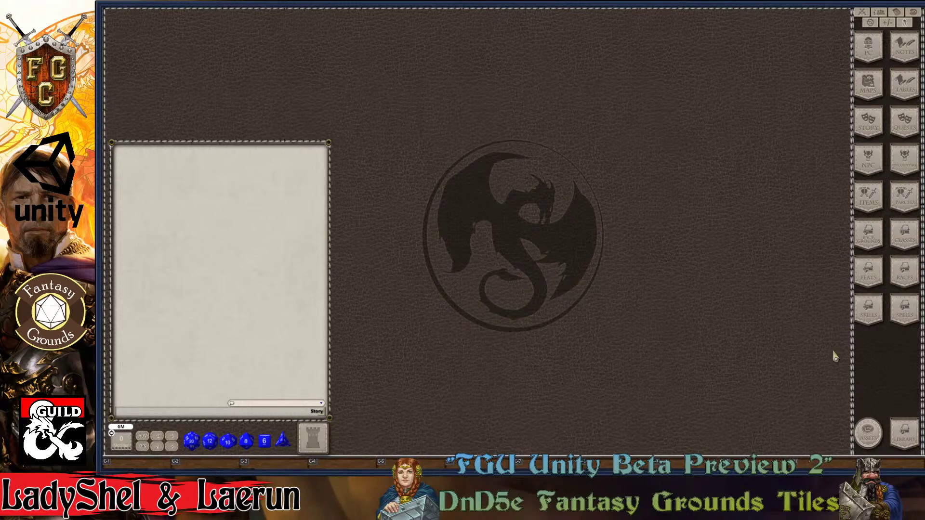
pyautogui.press('ctrl')
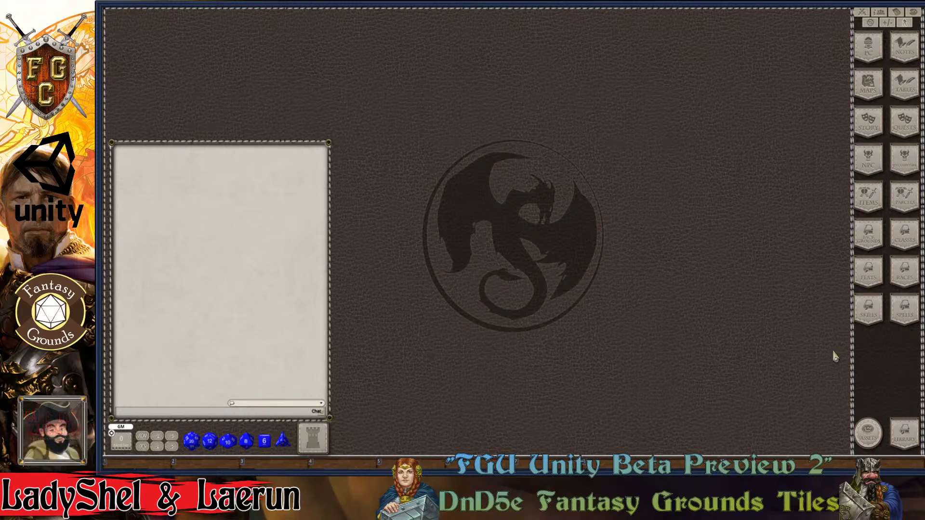
pyautogui.press('ctrl')
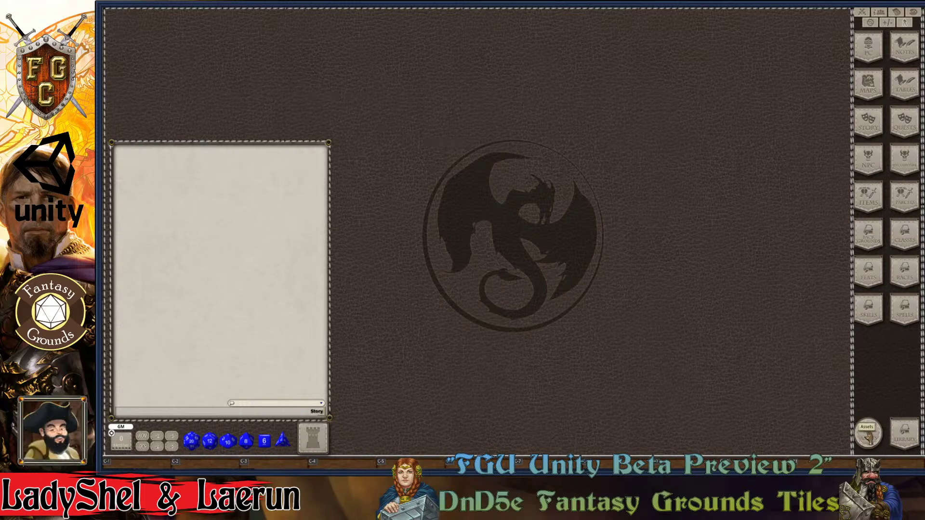
# Step: Open the Assets window, look through the token and portrait categories, and display the image assets
pyautogui.click(867, 436)
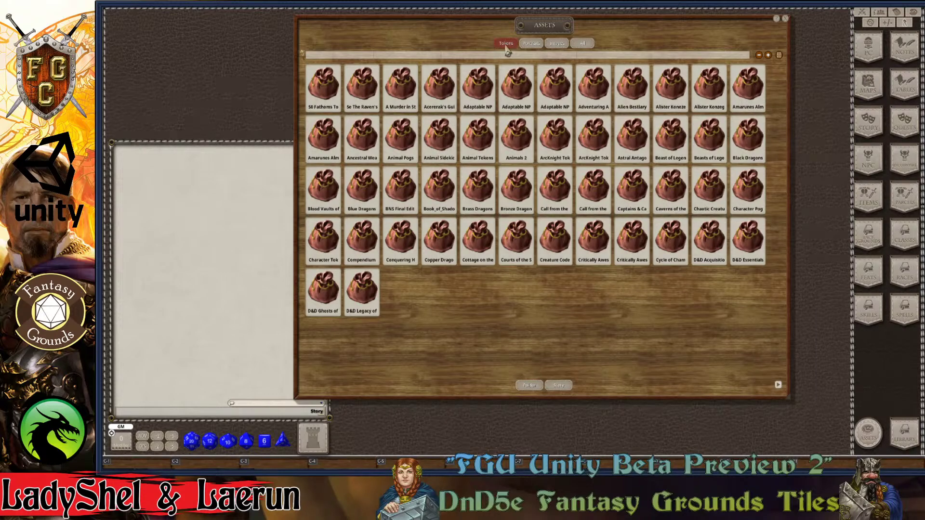
pyautogui.click(532, 44)
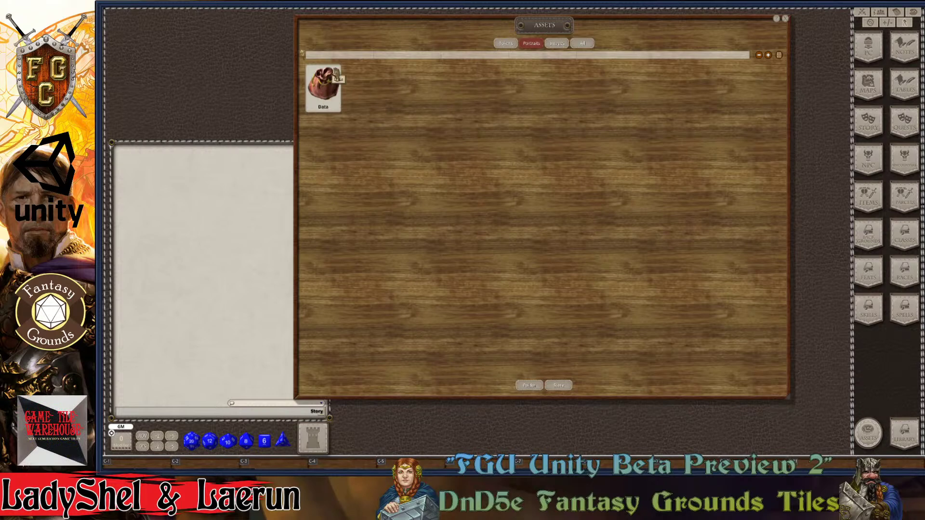
pyautogui.click(557, 45)
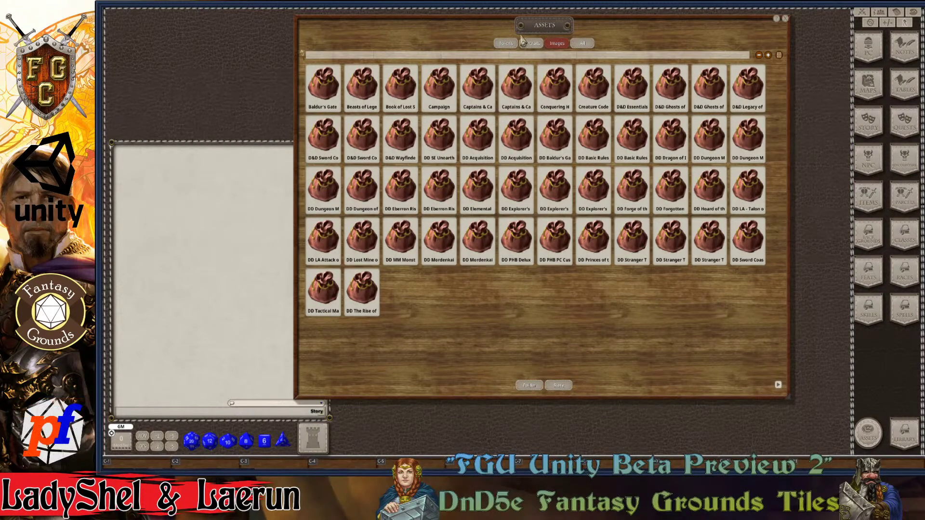
pyautogui.click(506, 44)
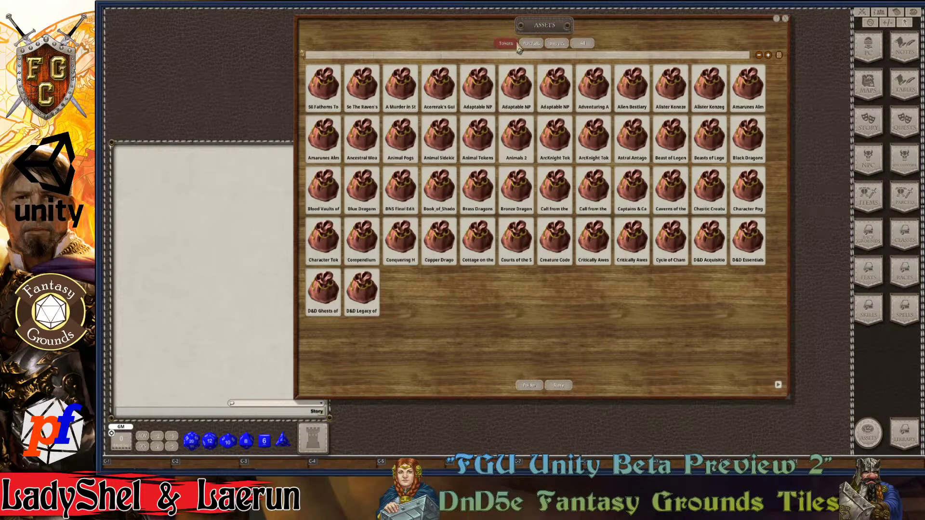
pyautogui.click(557, 45)
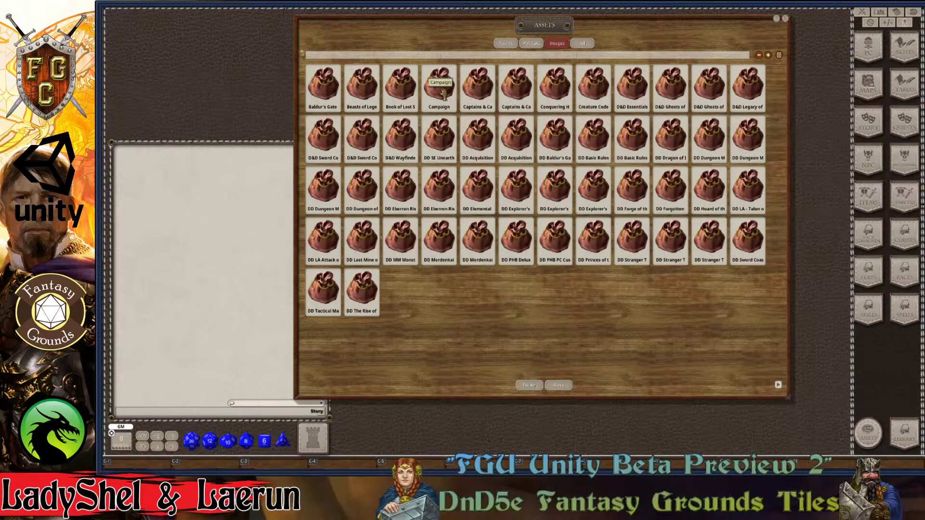
# Step: Examine the contents of the Campaign folder in the image assets and return to the full image list
pyautogui.click(530, 386)
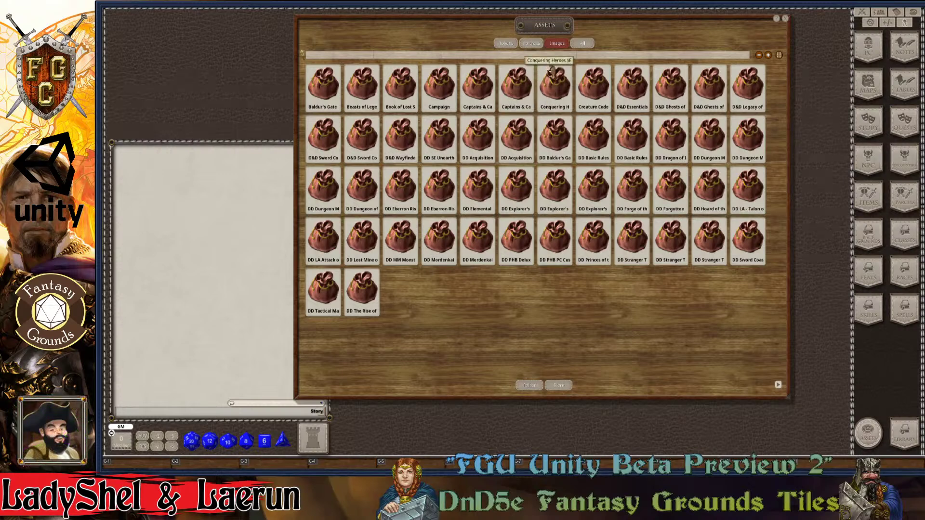
pyautogui.click(441, 87)
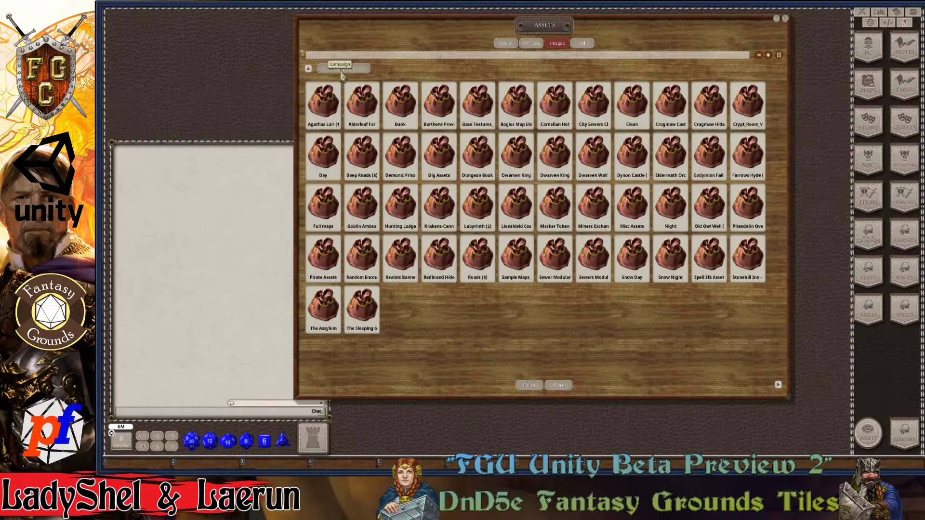
pyautogui.click(309, 69)
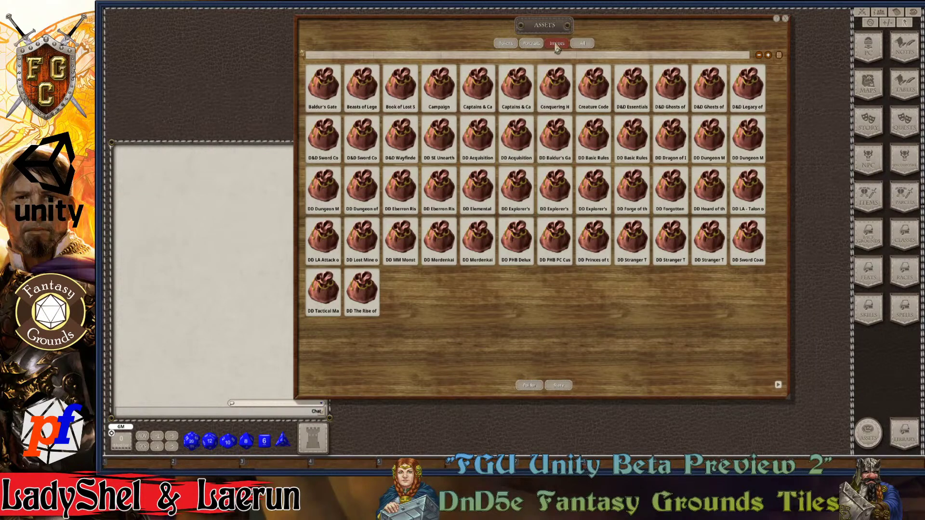
# Step: Open the GTW Free Dungeon Map Pack [Tiles] folder inside the Campaign image assets and enlarge its tile thumbnails
pyautogui.click(436, 95)
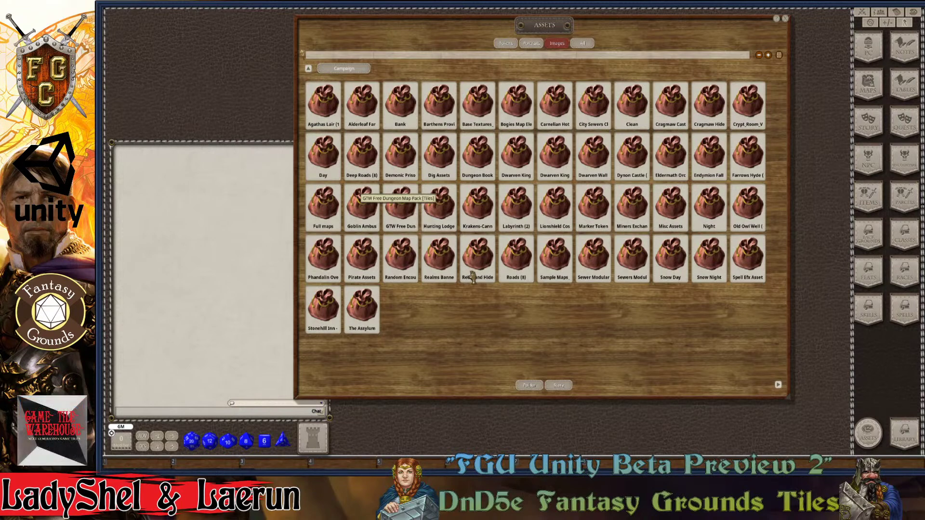
pyautogui.click(401, 212)
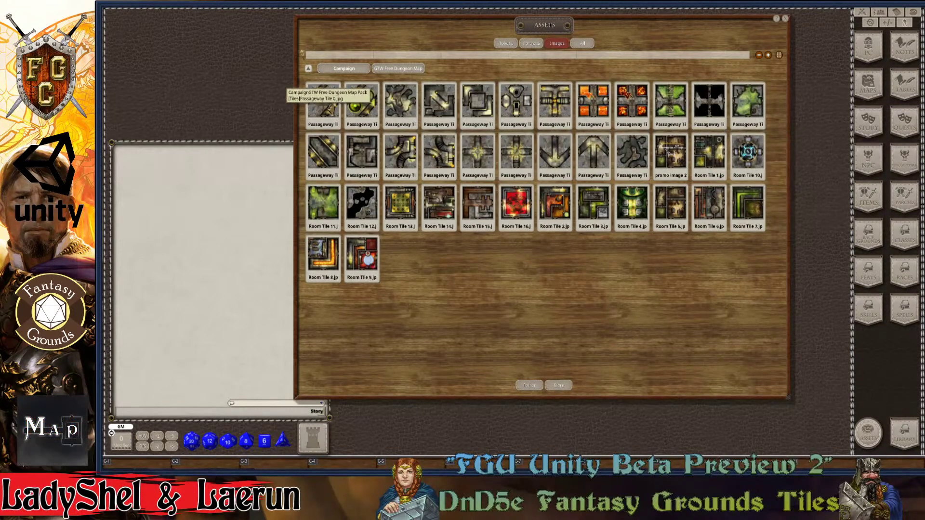
pyautogui.click(770, 62)
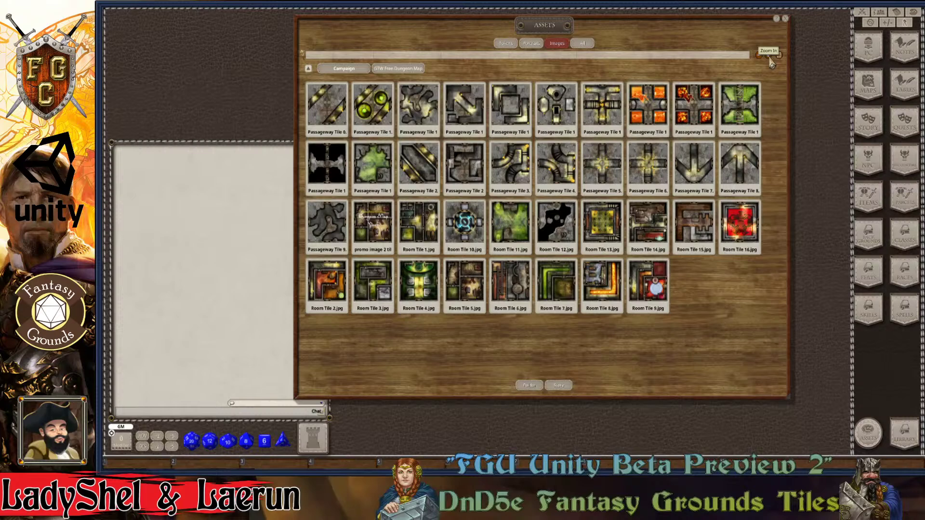
pyautogui.click(770, 62)
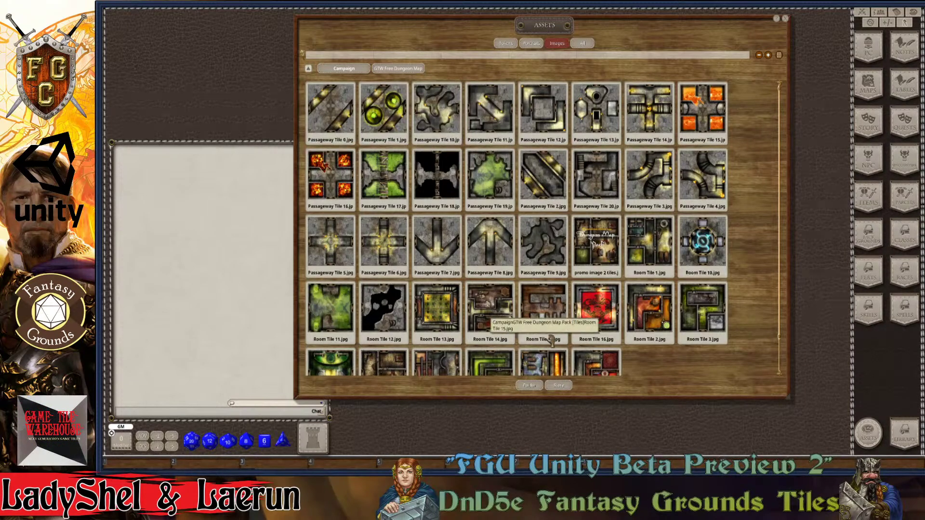
pyautogui.scroll(-1, 619, 372)
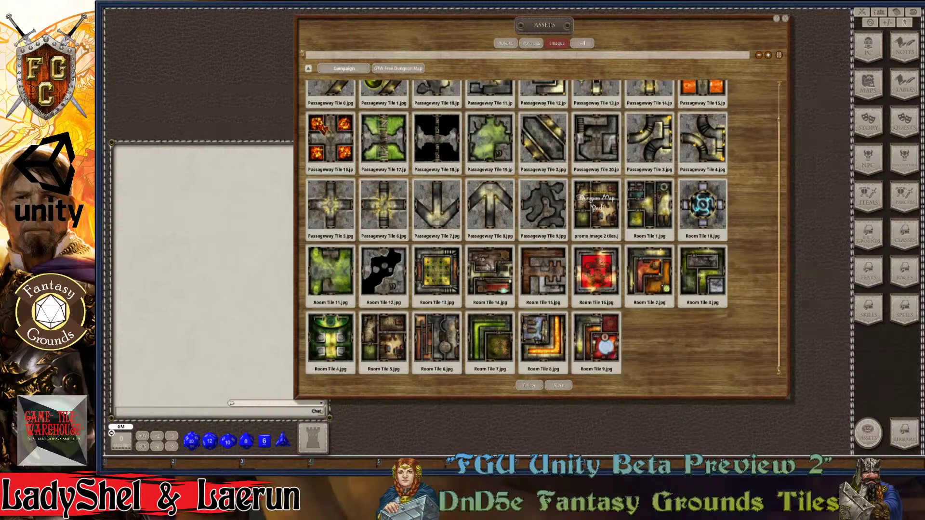
# Step: Move the Assets window aside and place the opened Images & Maps list in the free space beside it
pyautogui.moveTo(550, 24); pyautogui.dragTo(370, 34)
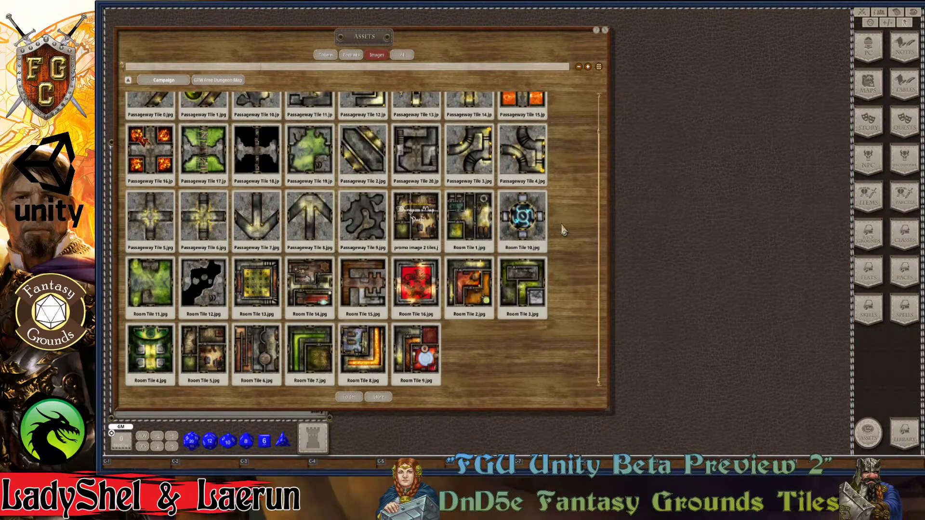
pyautogui.scroll(1, 361, 227)
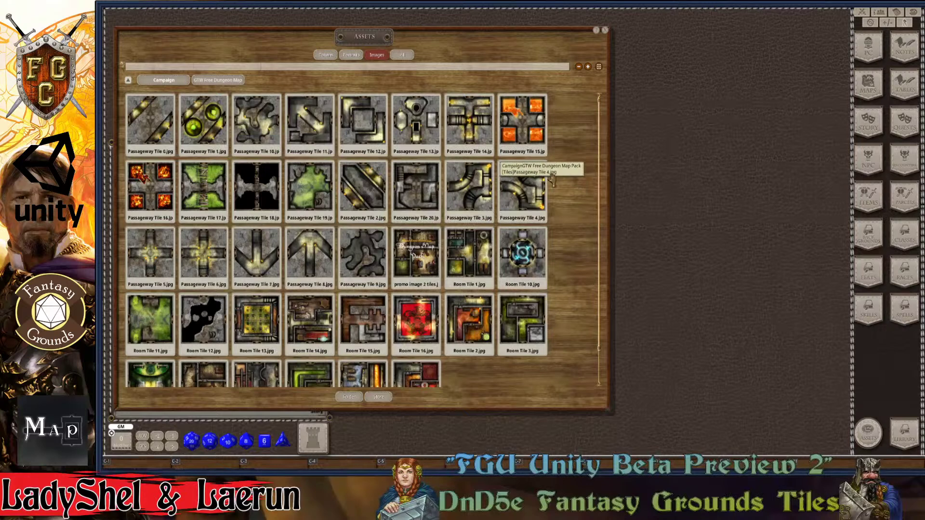
pyautogui.click(867, 89)
pyautogui.moveTo(683, 155); pyautogui.dragTo(763, 64)
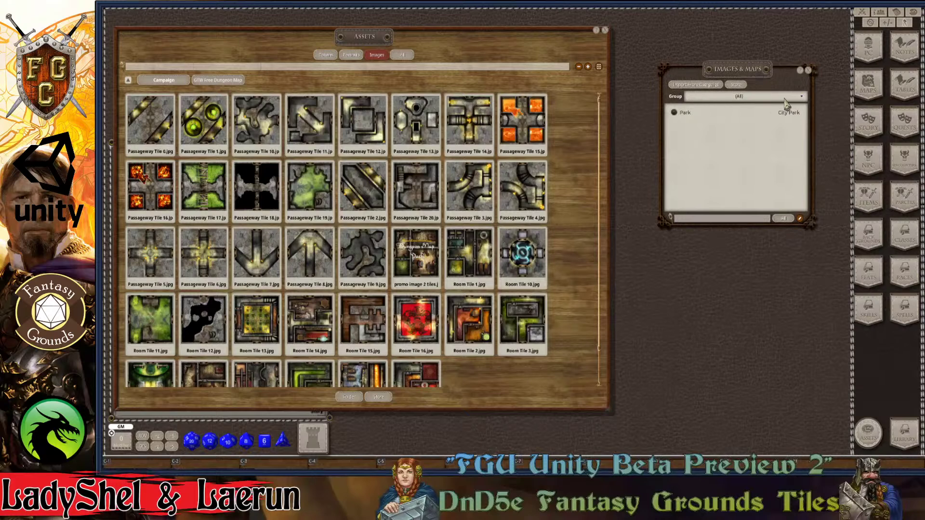
# Step: Create an image group named Dungeon Tile Maps and filter the Images & Maps list to that group
pyautogui.click(759, 98)
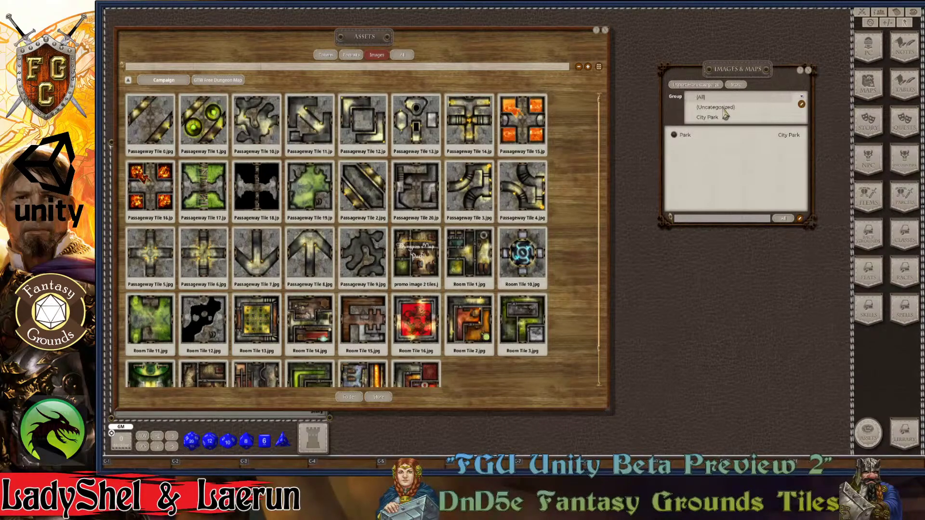
pyautogui.click(803, 107)
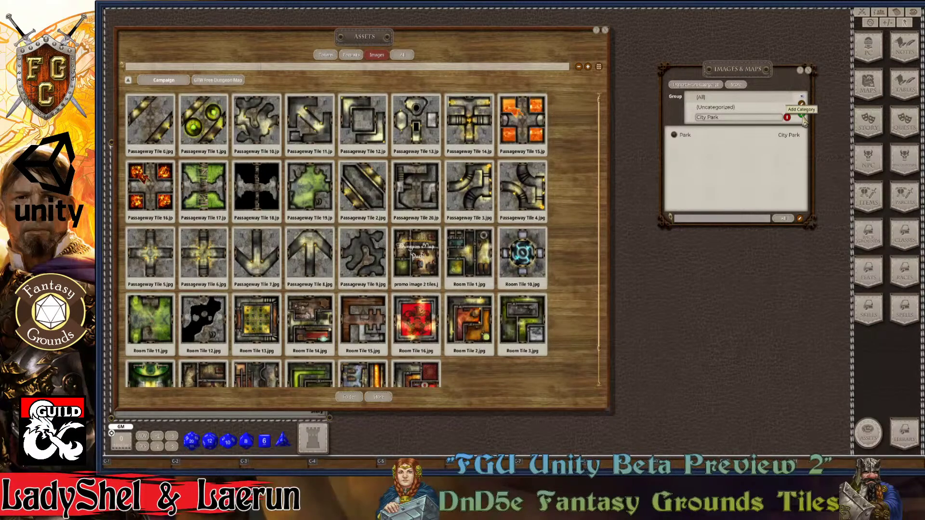
pyautogui.click(802, 118)
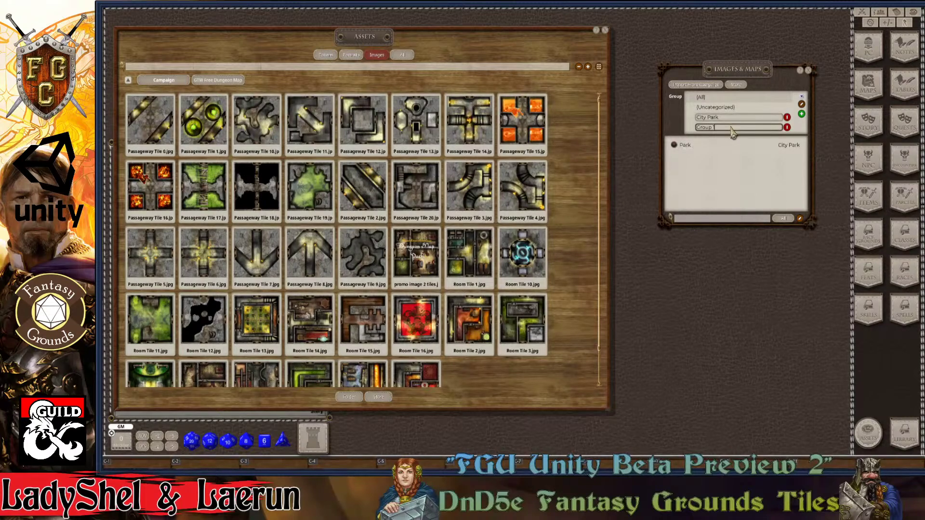
pyautogui.press('BackSpace')
pyautogui.press('BackSpace')
pyautogui.press('BackSpace')
pyautogui.press('BackSpace')
pyautogui.press('BackSpace')
pyautogui.press('BackSpace')
pyautogui.press('BackSpace')
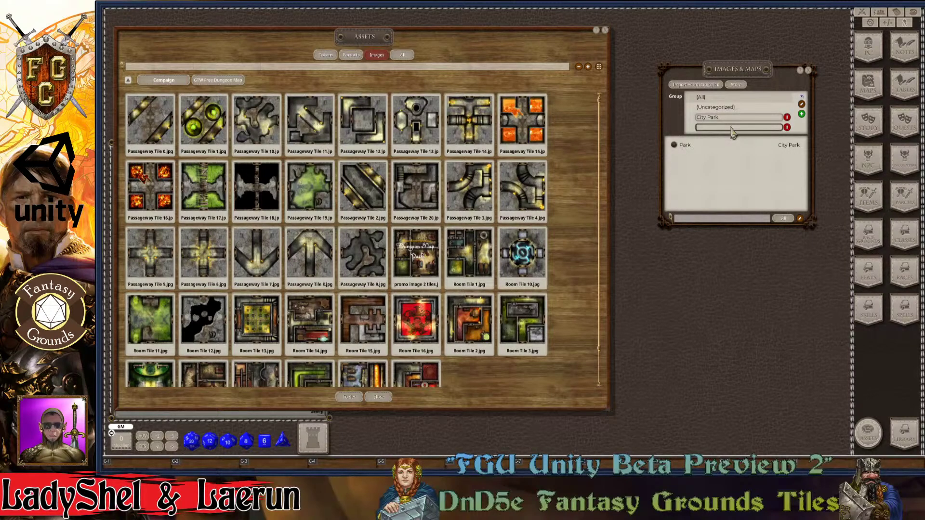
pyautogui.write('Dungeon Tile Maps')
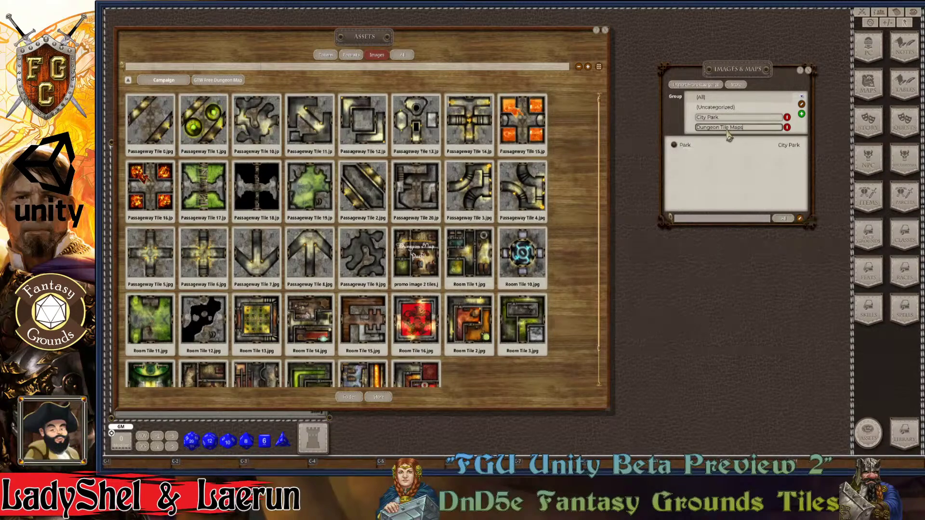
pyautogui.click(802, 104)
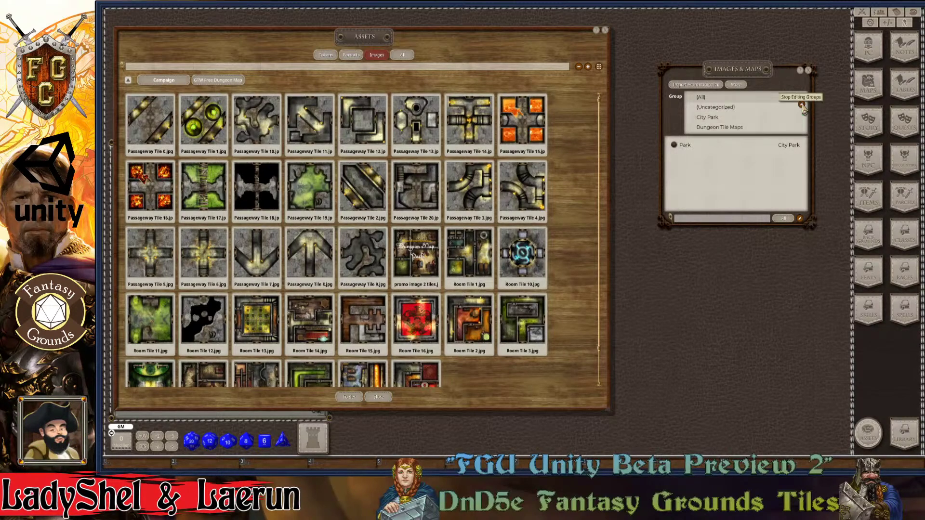
pyautogui.click(735, 127)
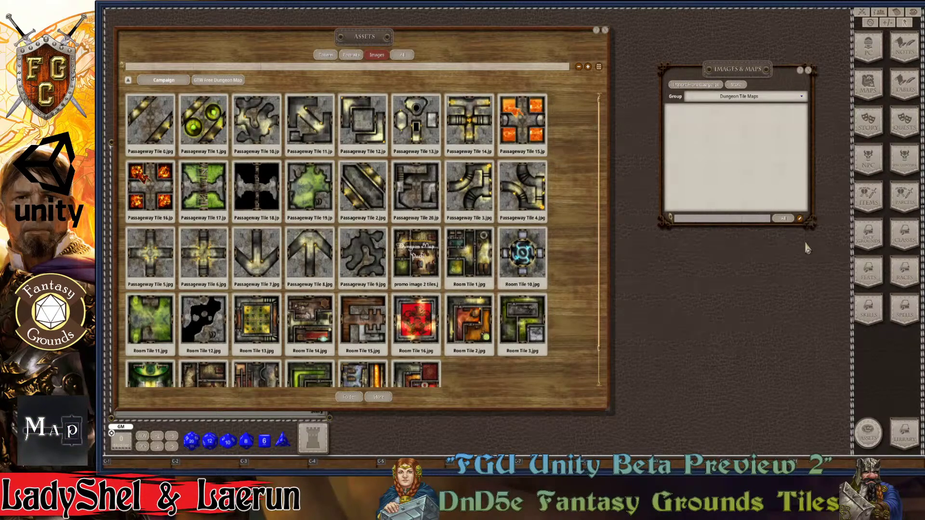
# Step: Add a blank image to the Dungeon Tile Maps group and enlarge its window beside the tile thumbnails
pyautogui.click(800, 220)
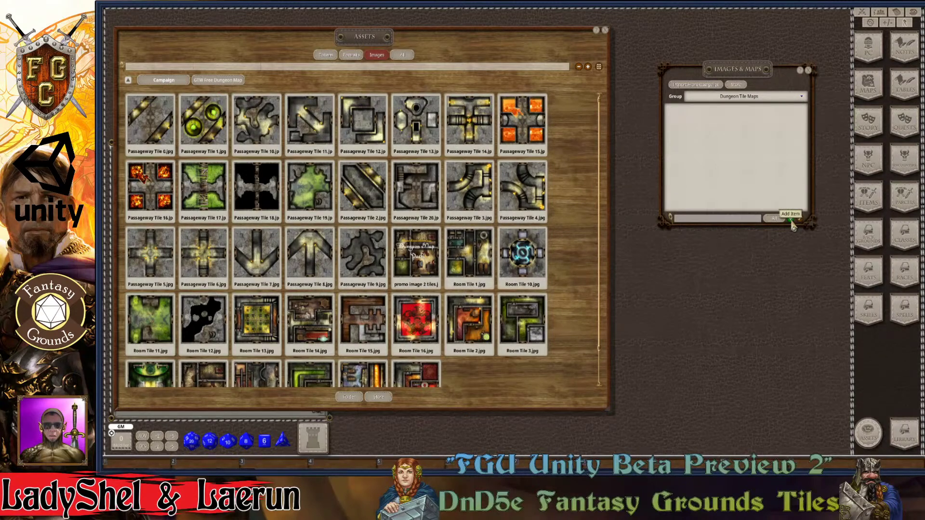
pyautogui.click(791, 220)
pyautogui.moveTo(530, 189); pyautogui.dragTo(539, 39)
pyautogui.click(808, 70)
pyautogui.moveTo(607, 140); pyautogui.dragTo(919, 389)
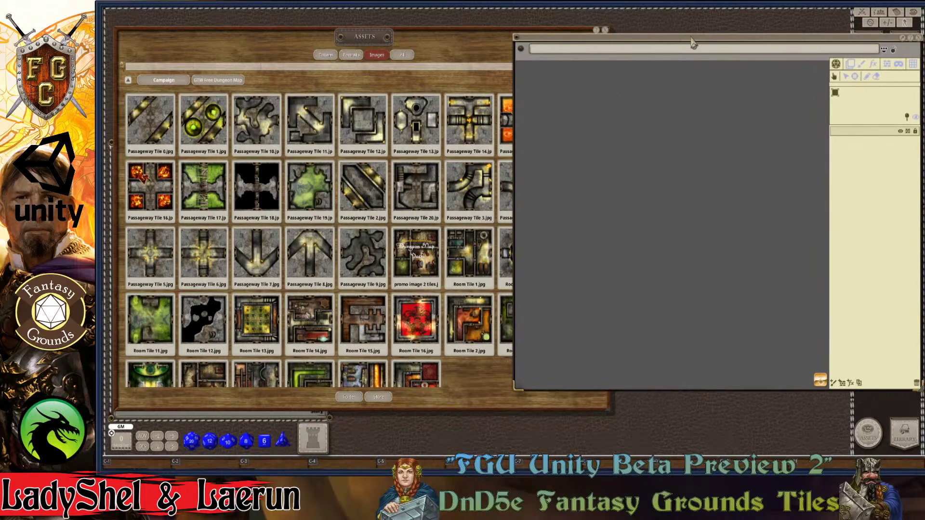
pyautogui.moveTo(826, 43); pyautogui.dragTo(748, 61)
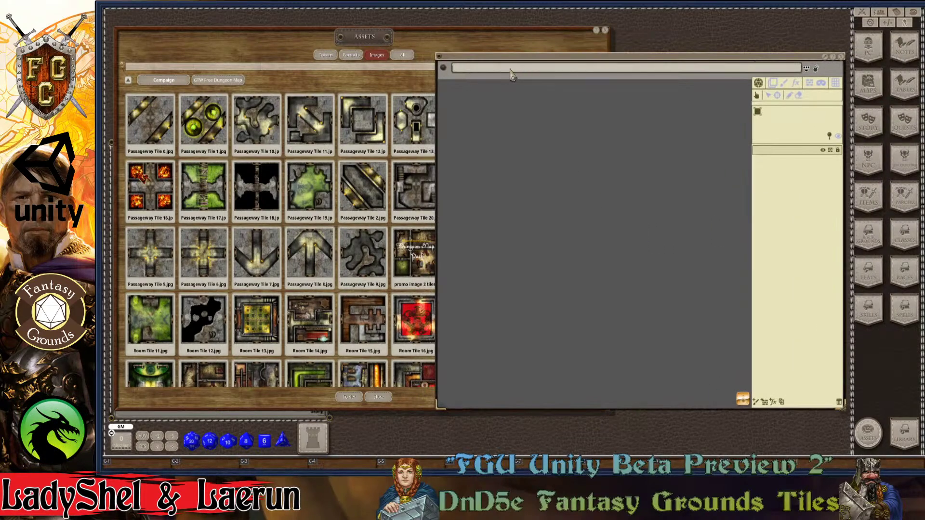
# Step: Name the blank image Dungeon Map
pyautogui.click(475, 70)
pyautogui.write('Dungeon map')
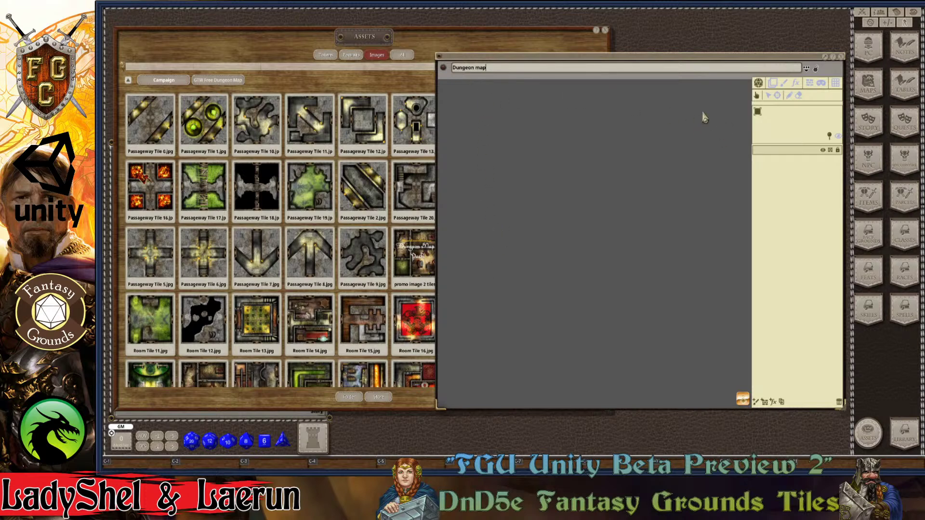
pyautogui.click(476, 70)
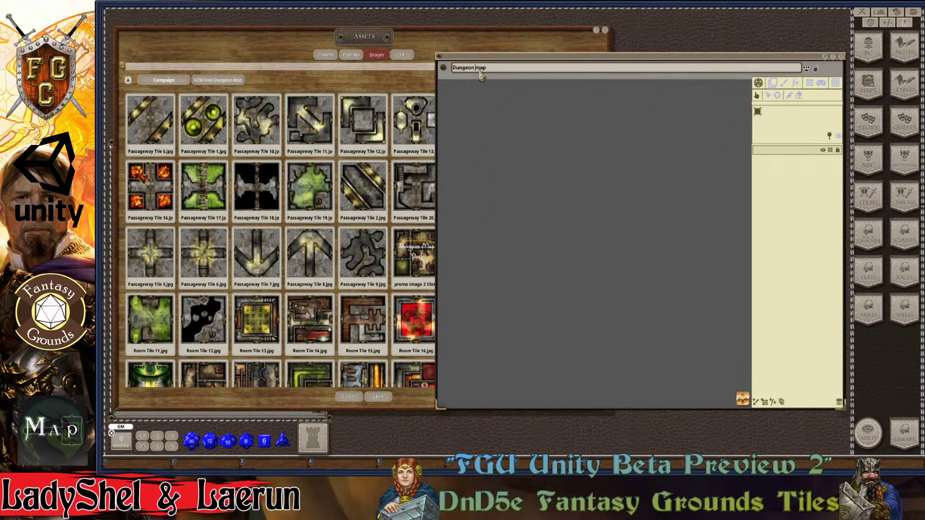
pyautogui.press('BackSpace')
pyautogui.write('M')
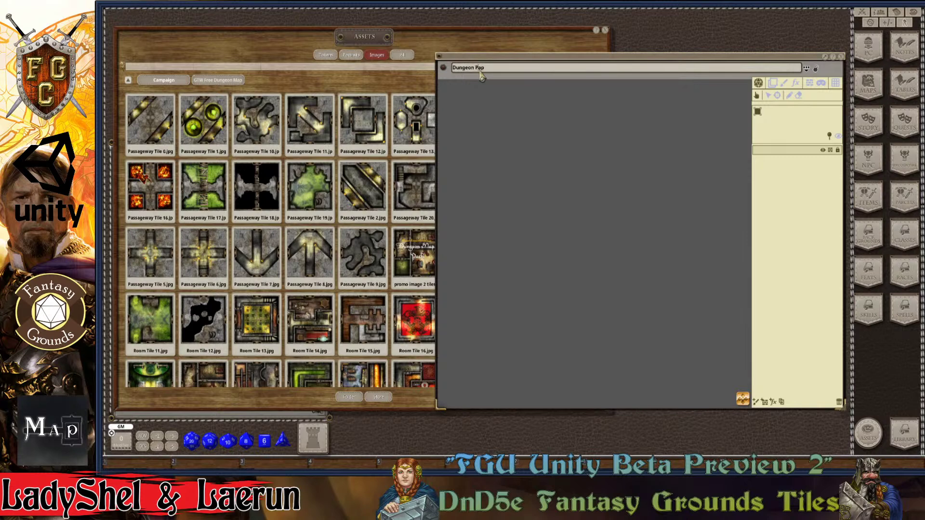
pyautogui.write('M')
pyautogui.press('Return')
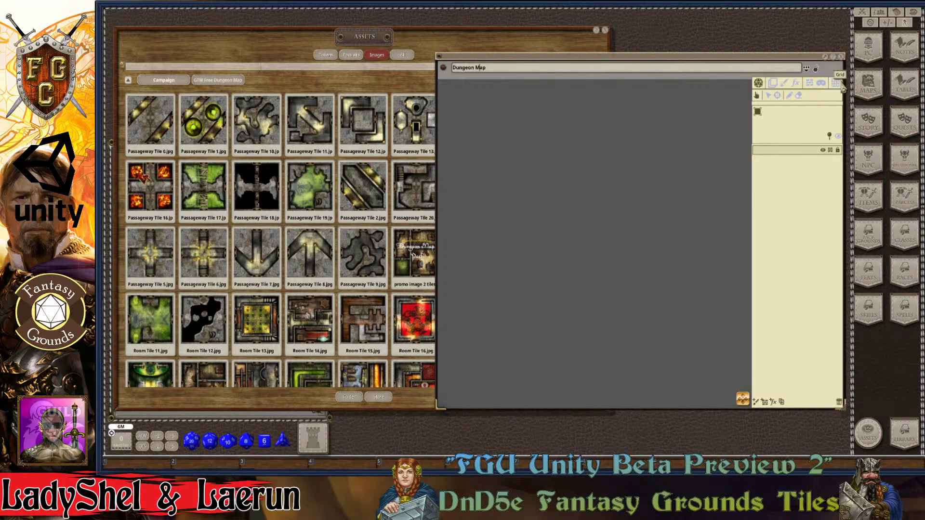
# Step: Open the Dungeon Map's grid settings and turn on the square grid
pyautogui.press('ctrl')
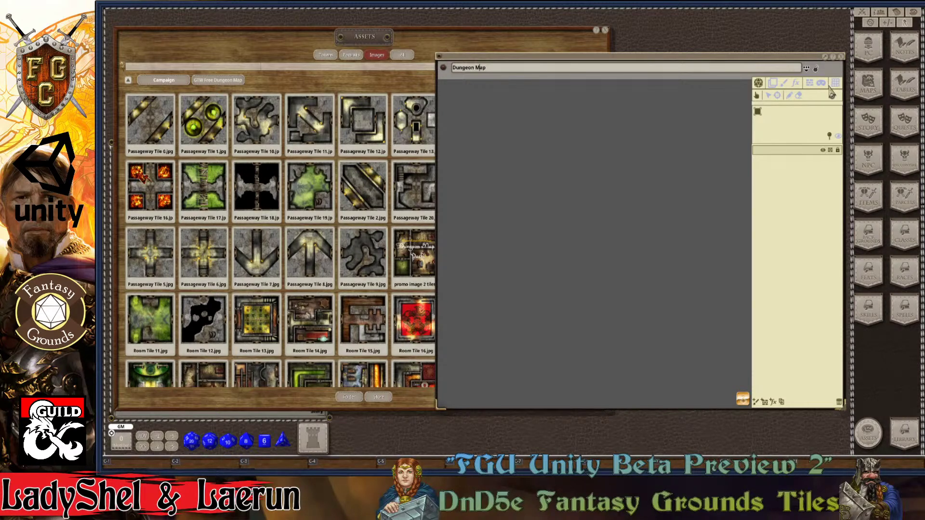
pyautogui.click(772, 84)
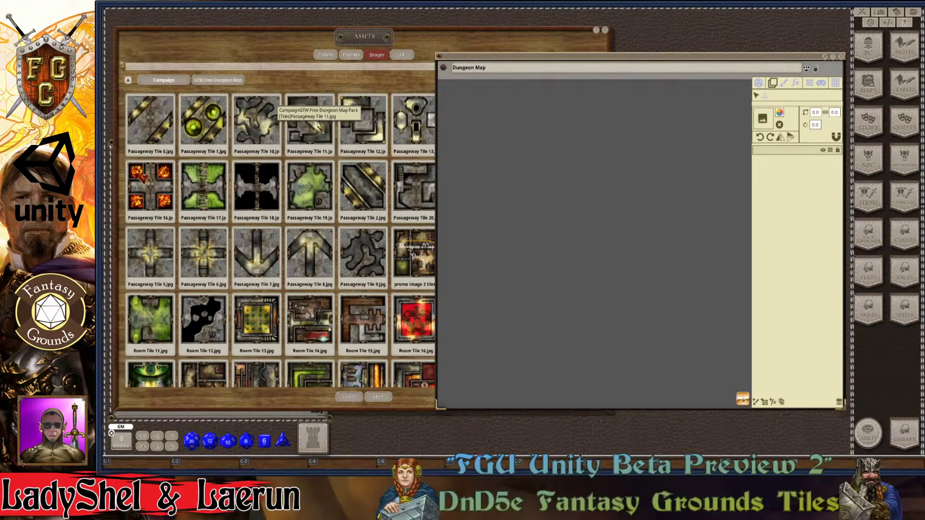
pyautogui.click(835, 84)
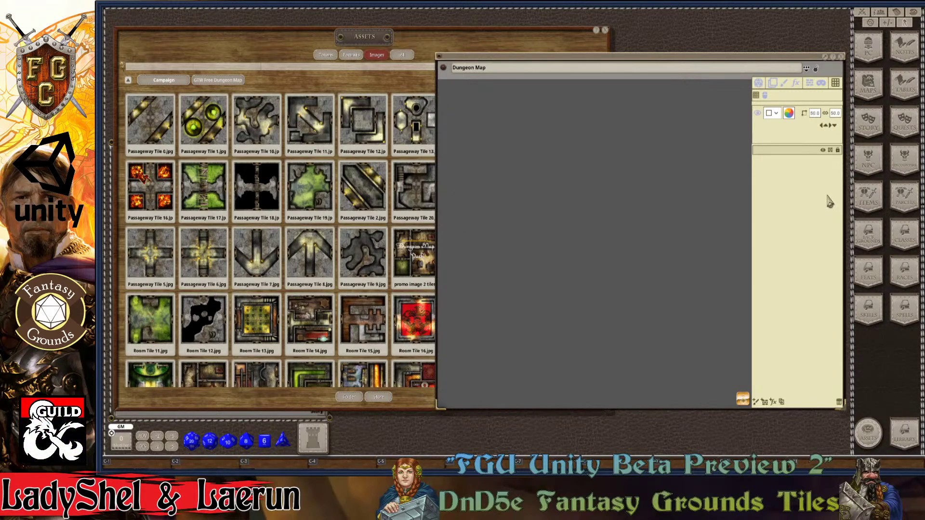
pyautogui.click(815, 113)
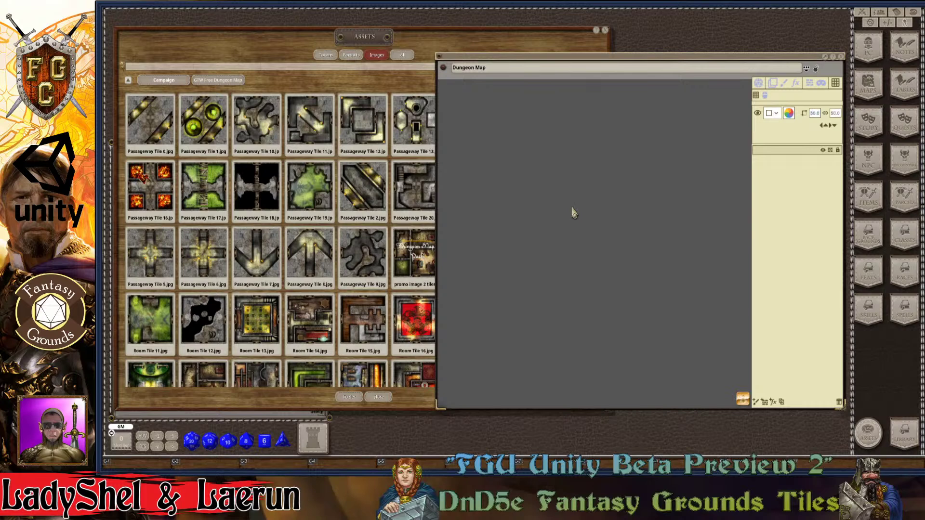
pyautogui.click(816, 114)
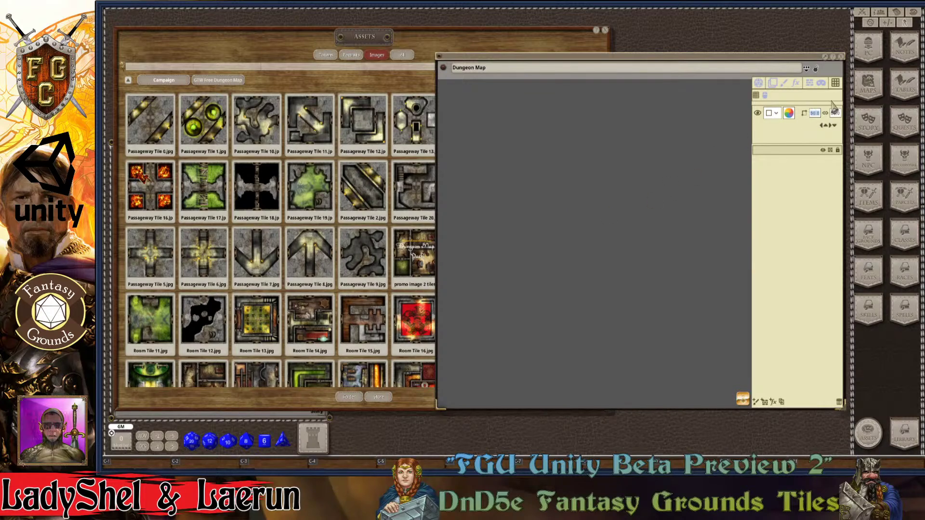
pyautogui.click(836, 86)
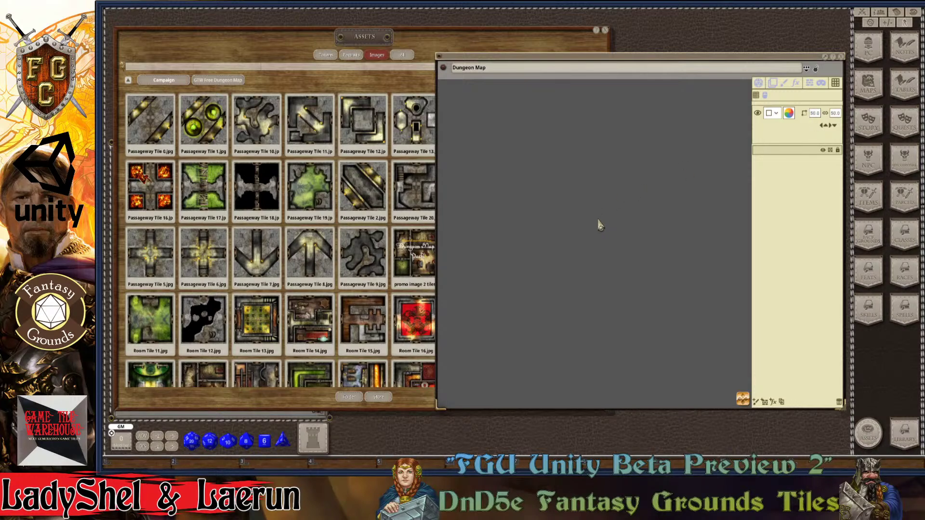
# Step: Move the Dungeon Map window aside so that more of the tile thumbnails in the Assets window are uncovered
pyautogui.click(281, 54)
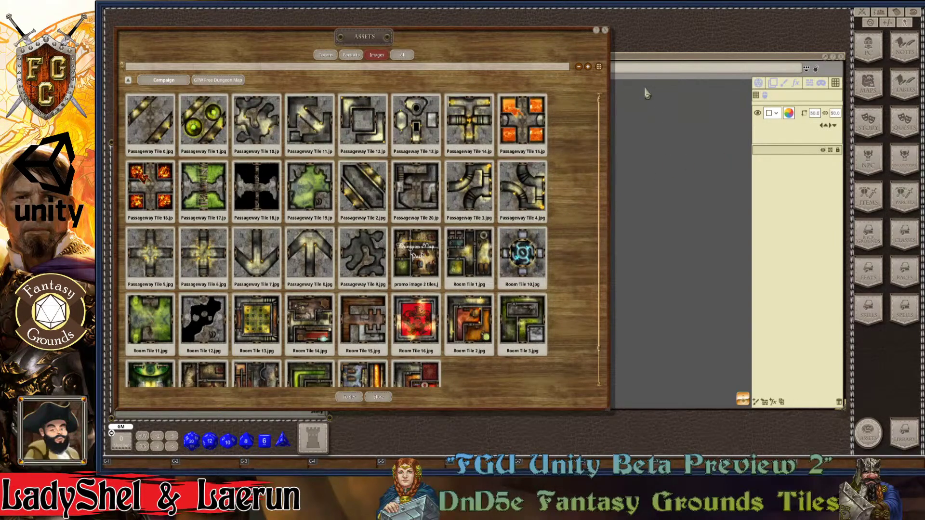
pyautogui.click(661, 61)
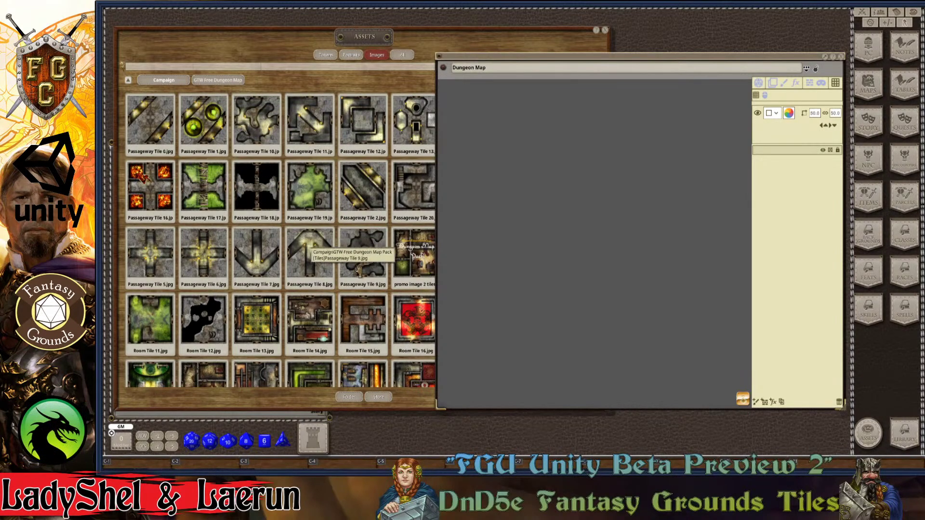
pyautogui.moveTo(495, 77); pyautogui.dragTo(588, 101)
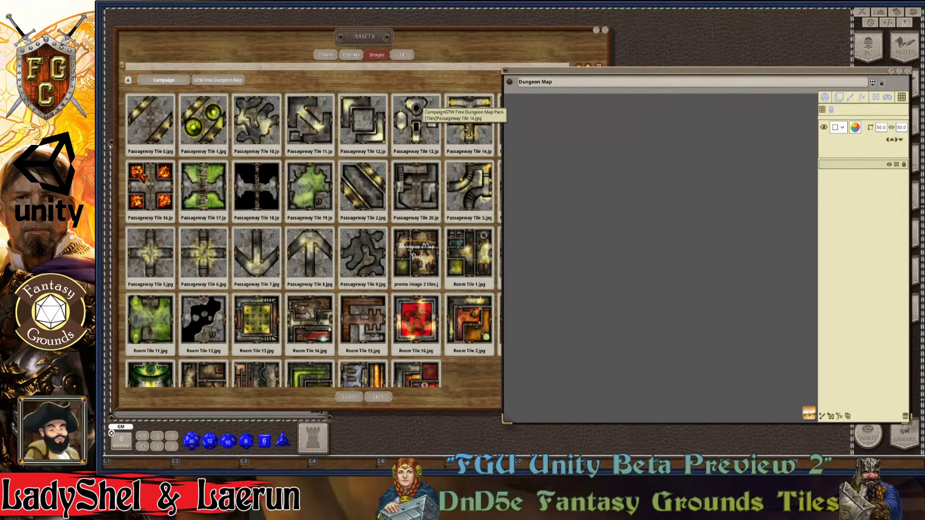
# Step: Switch the Dungeon Map to layer tile painting and load Passageway Tile 14 as the tile to paint with
pyautogui.click(841, 99)
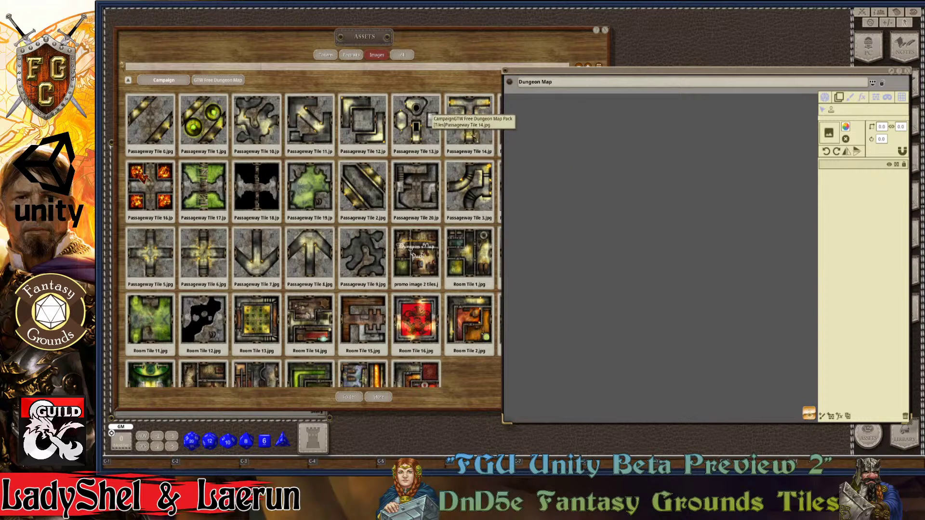
pyautogui.click(467, 126)
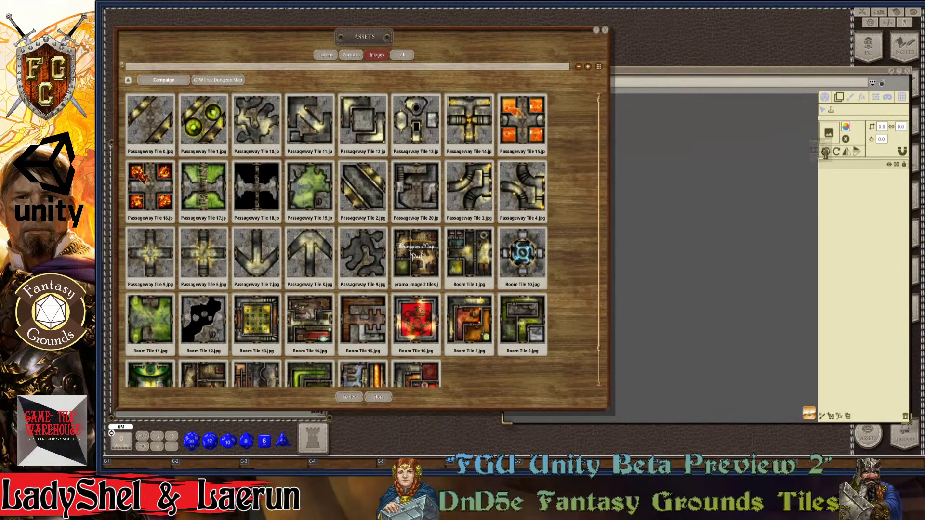
pyautogui.moveTo(829, 139); pyautogui.dragTo(831, 142)
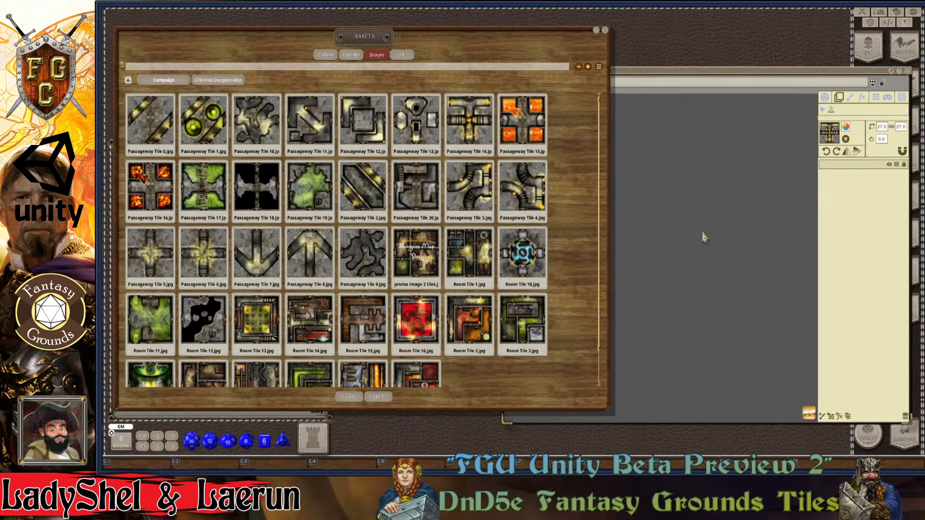
# Step: Rotate the loaded passageway tile to 270 degrees and flip it horizontally
pyautogui.click(837, 152)
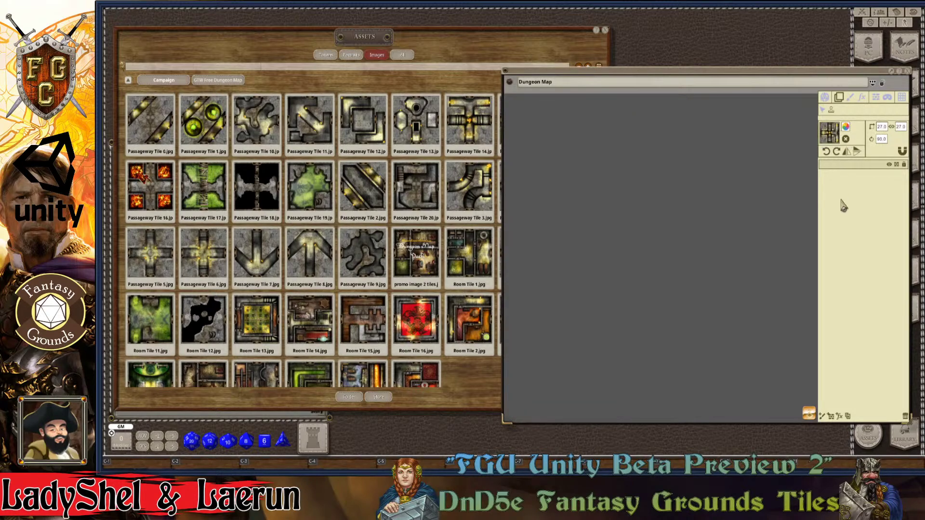
pyautogui.click(826, 152)
pyautogui.click(828, 153)
pyautogui.click(827, 153)
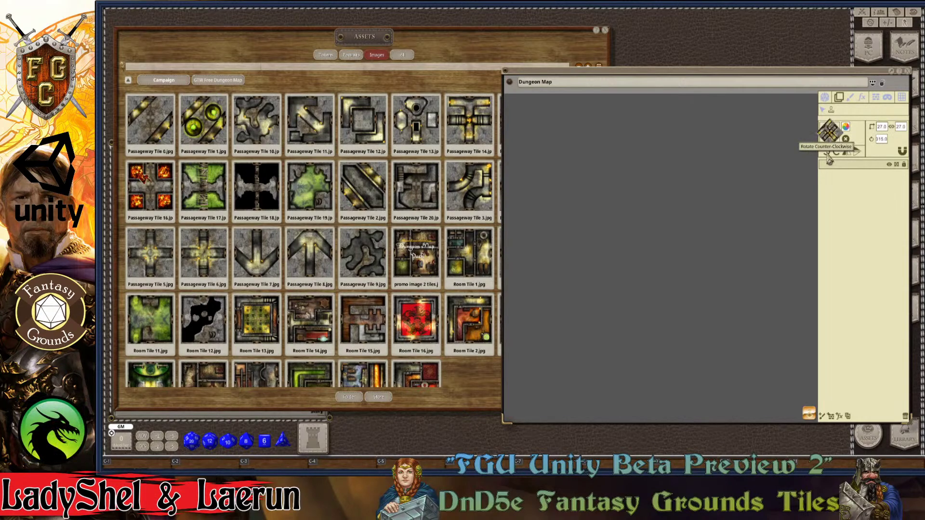
pyautogui.click(827, 153)
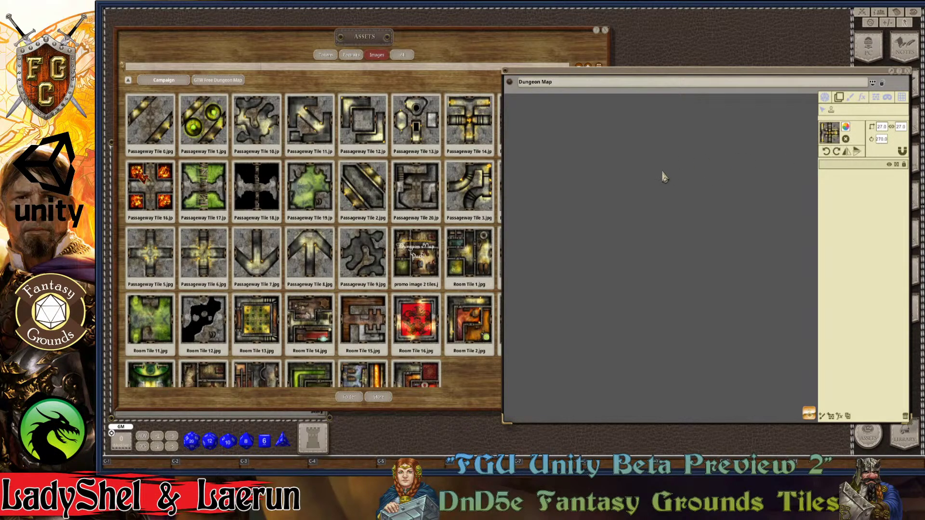
pyautogui.click(846, 153)
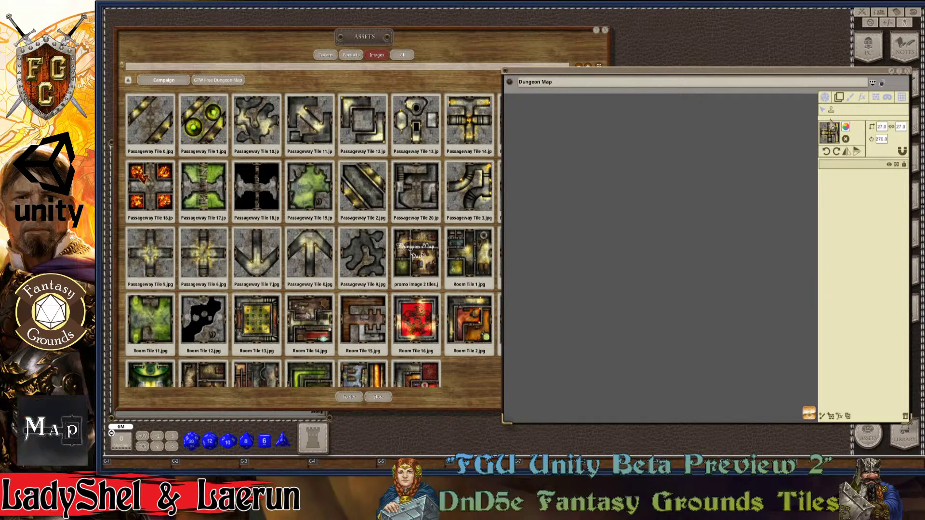
# Step: Place the rotated Passageway Tile 14 on the blank Dungeon Map canvas
pyautogui.click(632, 252)
pyautogui.scroll(-5, 631, 252)
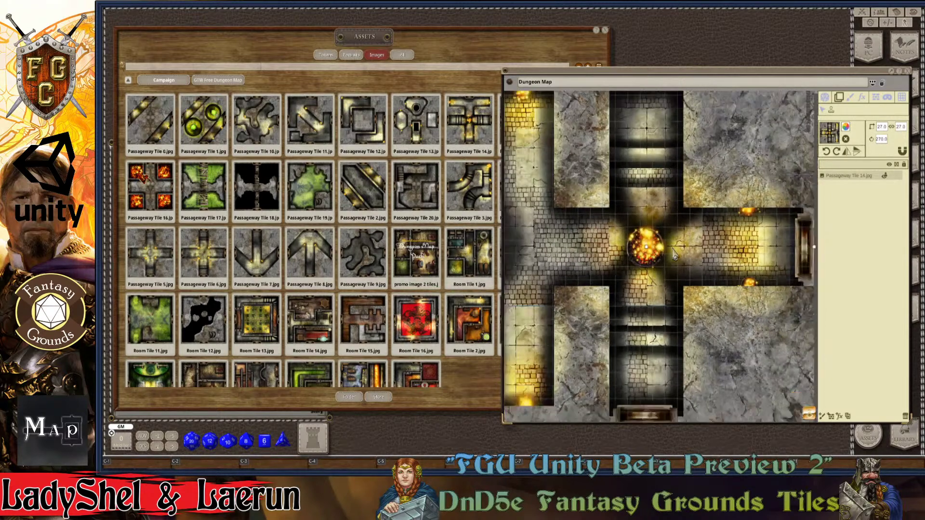
pyautogui.scroll(6, 710, 269)
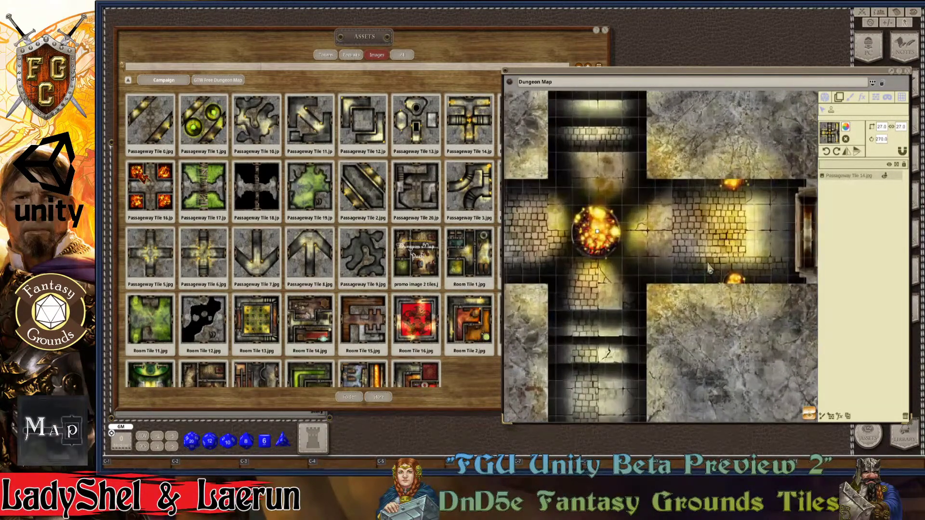
pyautogui.scroll(1, 709, 268)
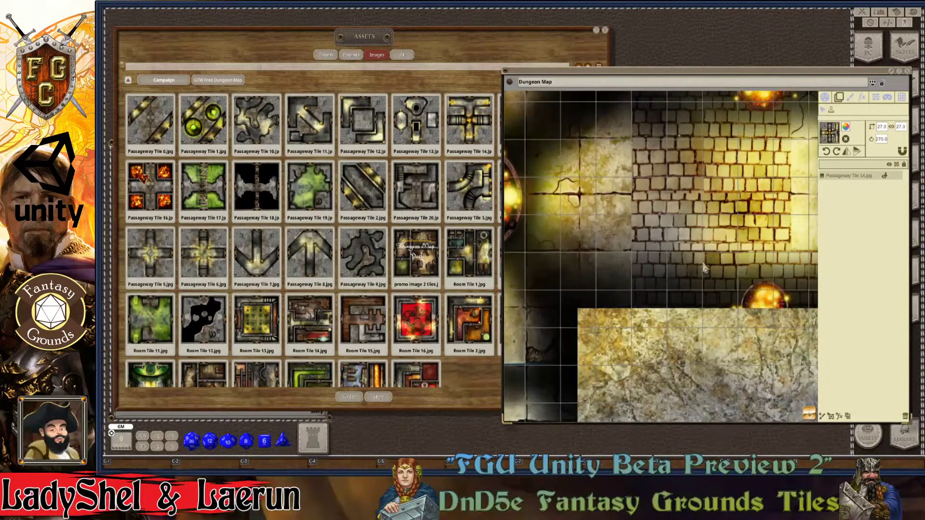
pyautogui.scroll(-2, 705, 269)
pyautogui.scroll(-2, 704, 243)
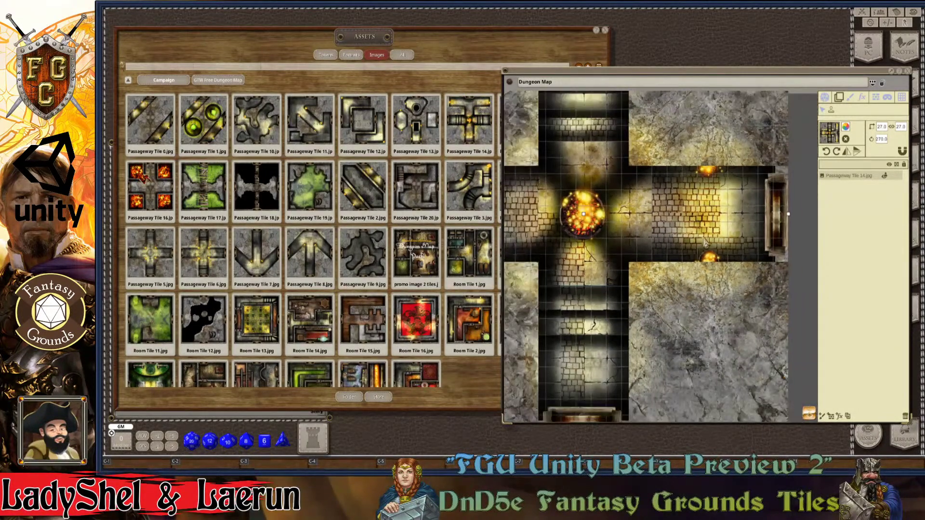
# Step: Compare the grid with the squares drawn on the placed tile and set the grid size to 70
pyautogui.scroll(3, 790, 231)
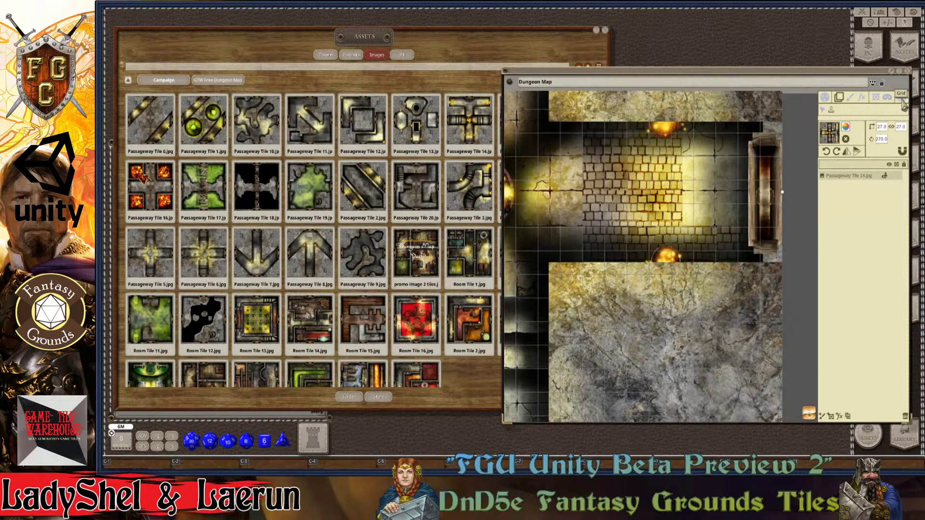
pyautogui.scroll(-3, 689, 197)
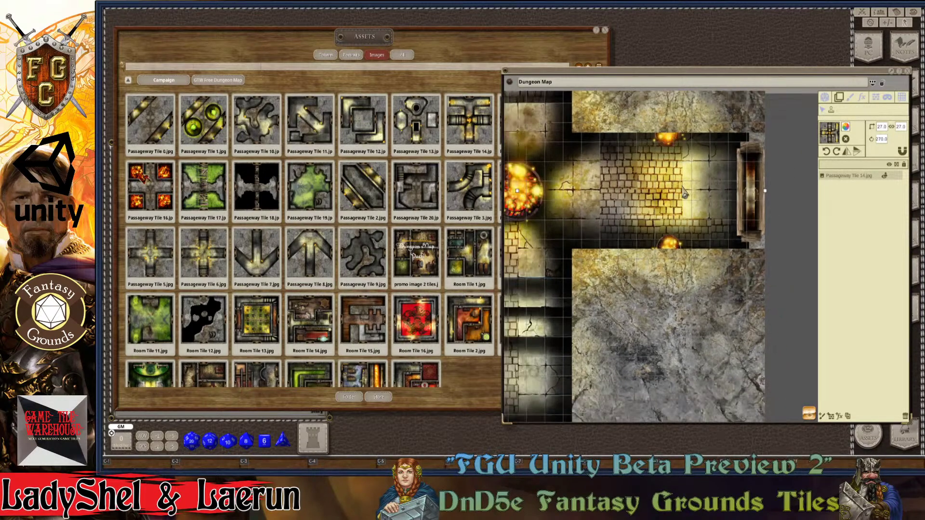
pyautogui.scroll(-4, 673, 221)
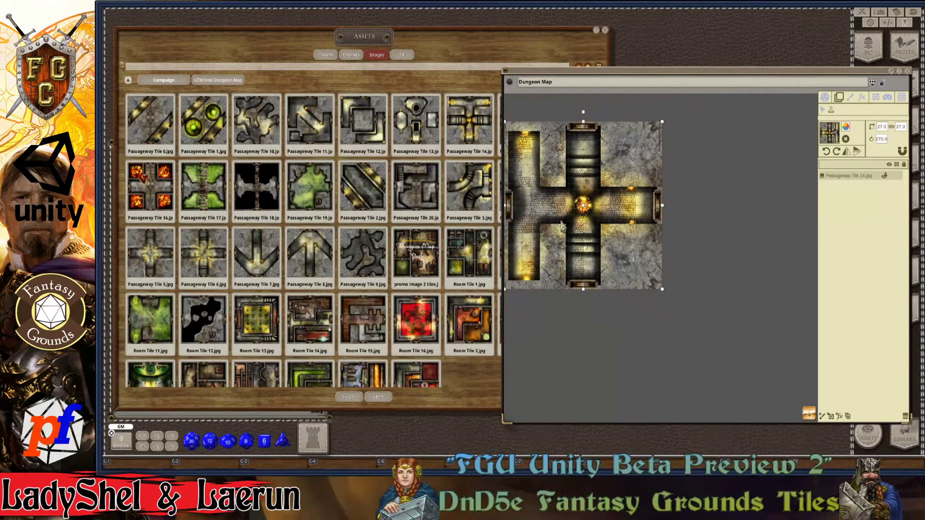
pyautogui.scroll(6, 623, 216)
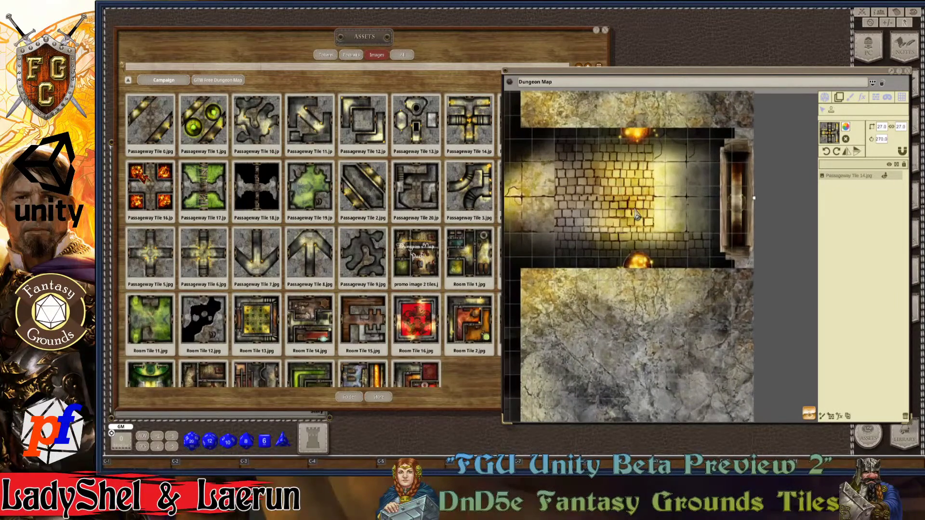
pyautogui.scroll(2, 643, 215)
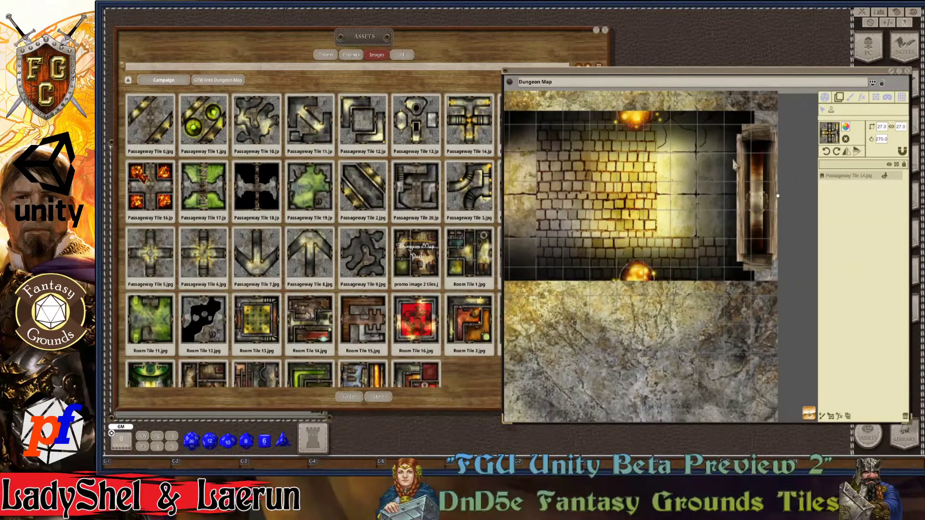
pyautogui.click(902, 98)
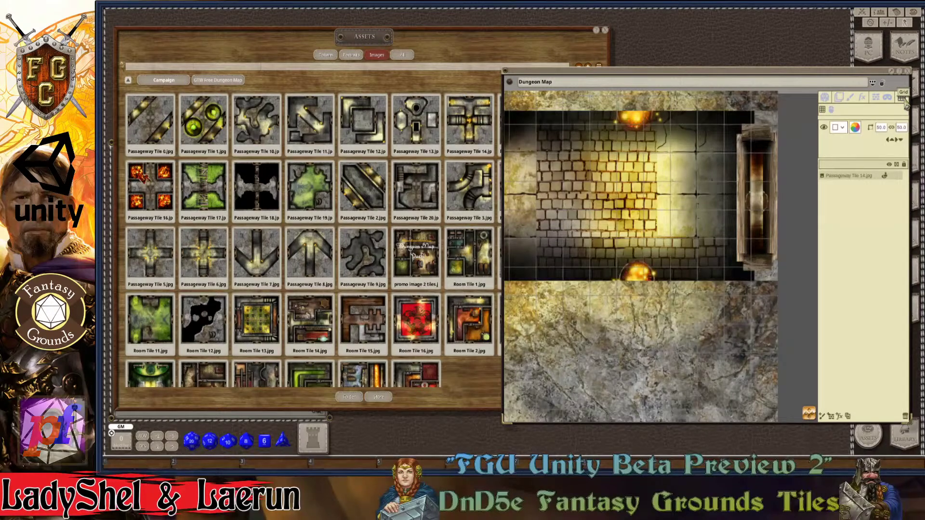
pyautogui.click(881, 127)
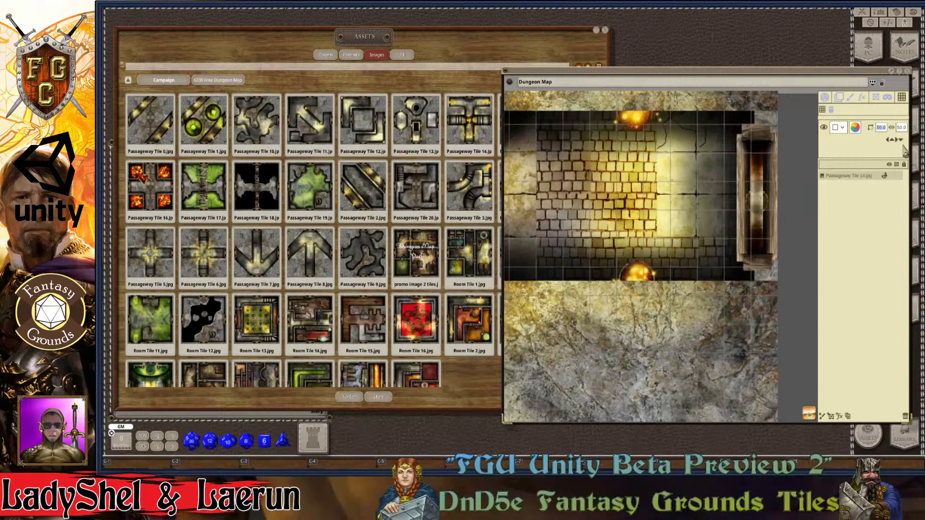
pyautogui.write('70')
pyautogui.press('Tab')
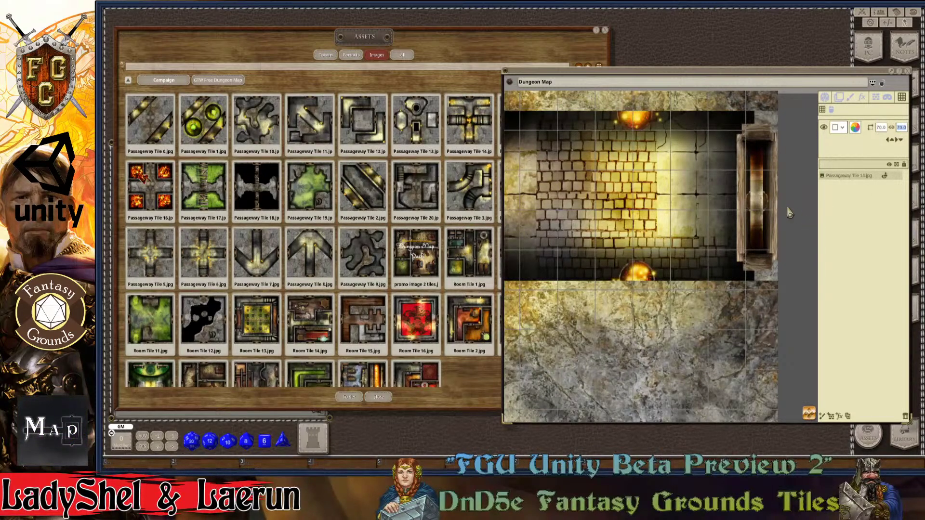
# Step: Change the grid color to purple and examine how its lines fit the squares drawn near the tile's doorway
pyautogui.scroll(2, 761, 213)
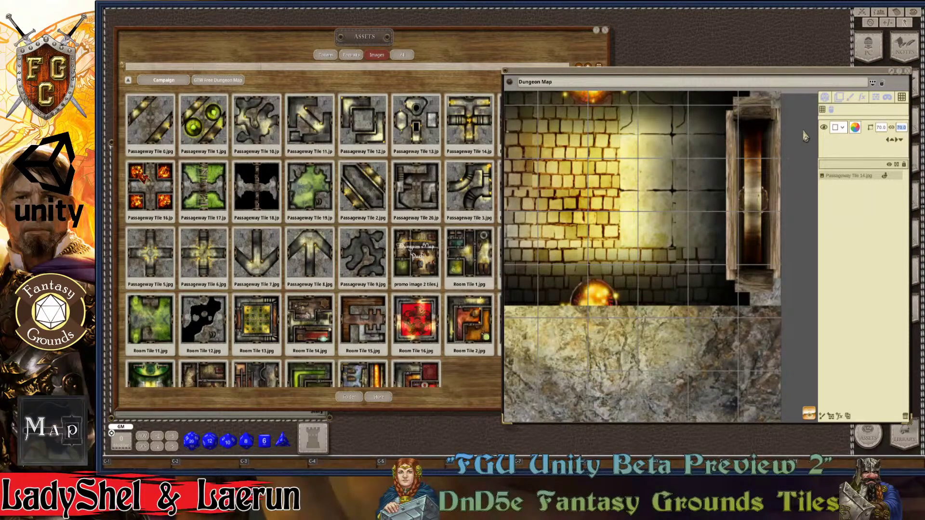
pyautogui.click(856, 130)
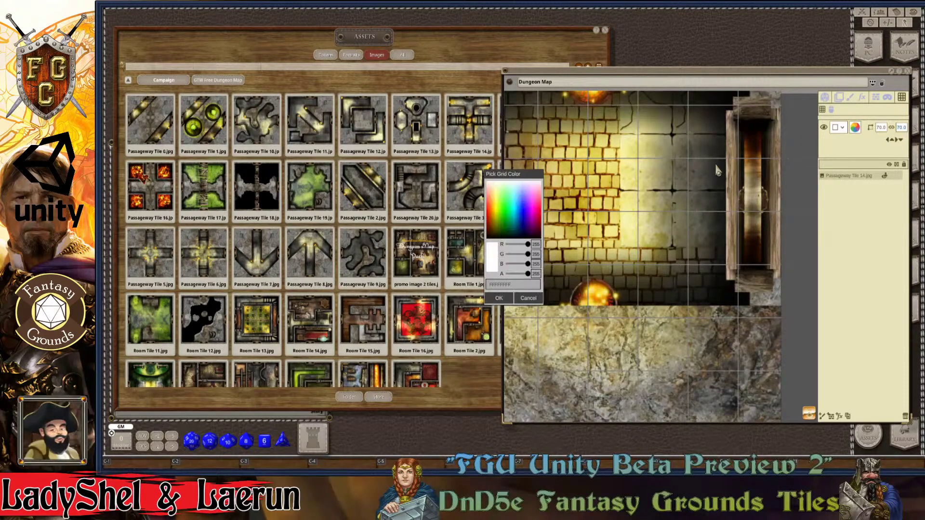
pyautogui.click(532, 206)
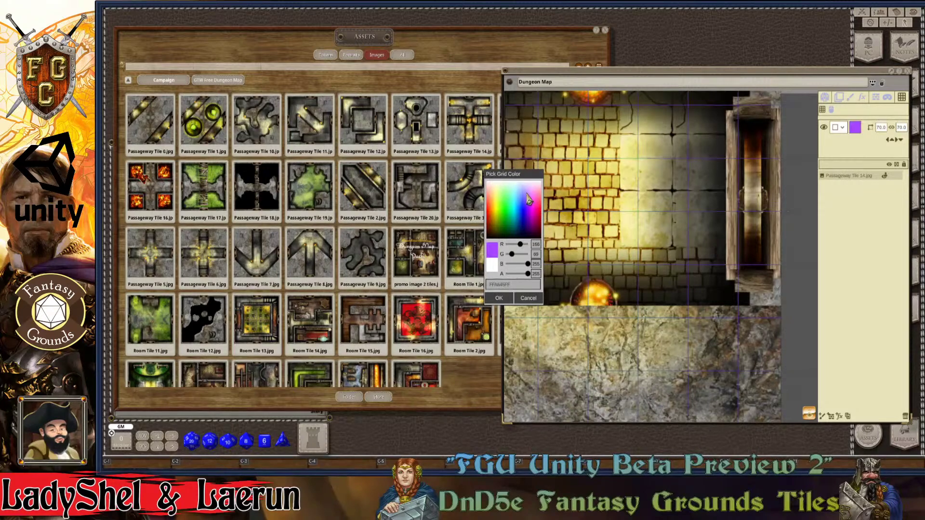
pyautogui.click(507, 299)
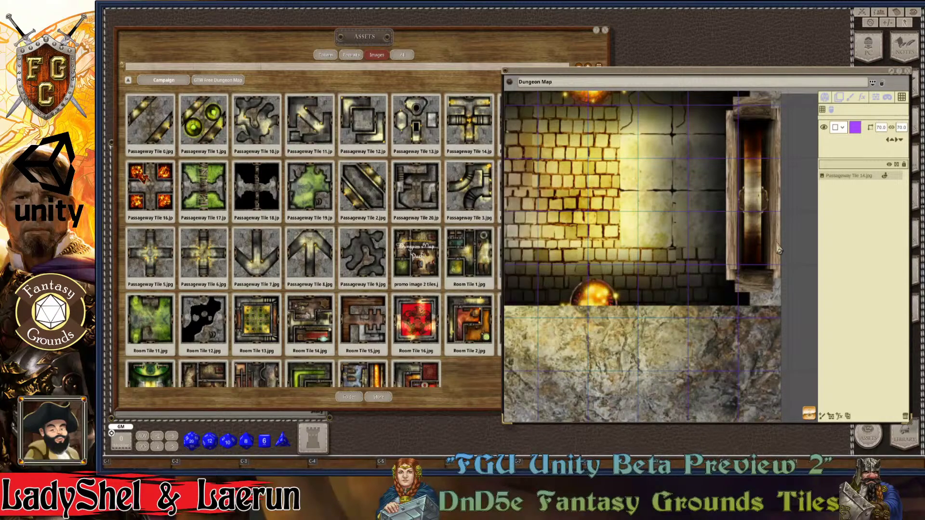
pyautogui.scroll(-5, 741, 239)
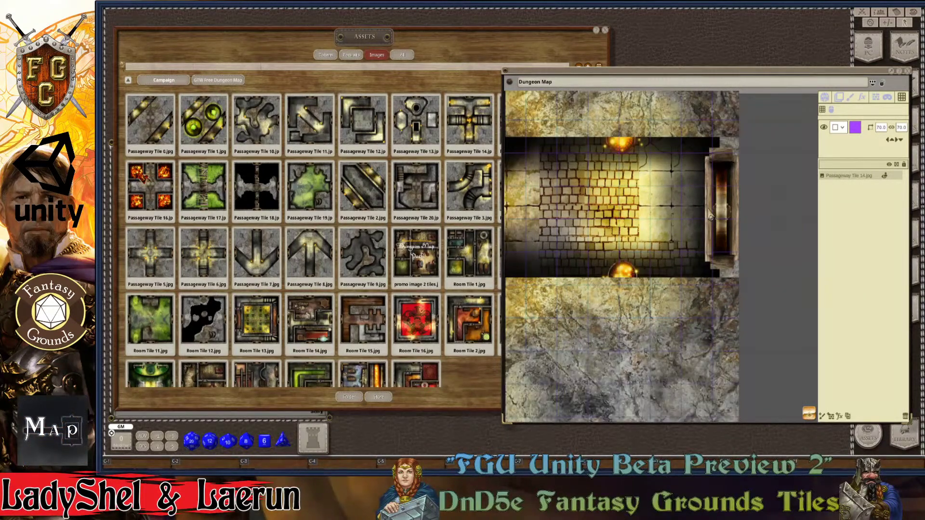
pyautogui.scroll(1, 711, 218)
pyautogui.scroll(1, 715, 214)
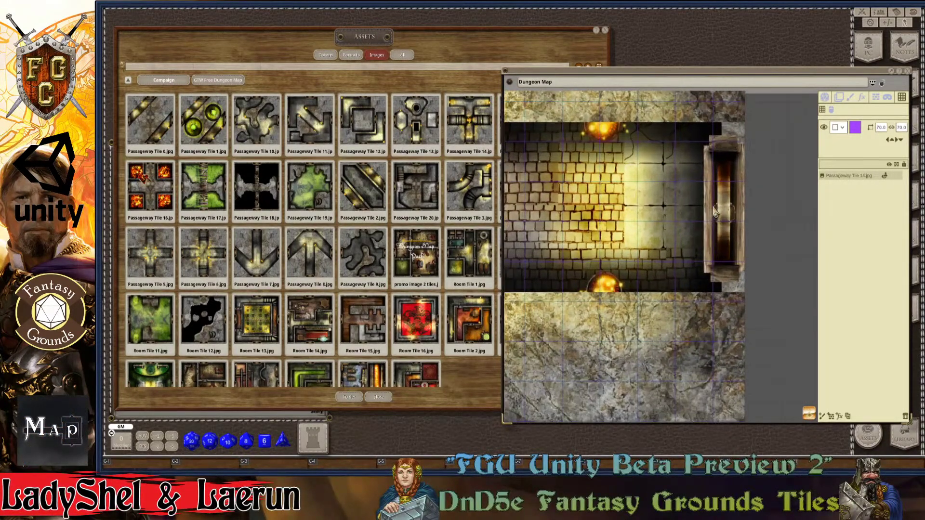
pyautogui.scroll(1, 716, 214)
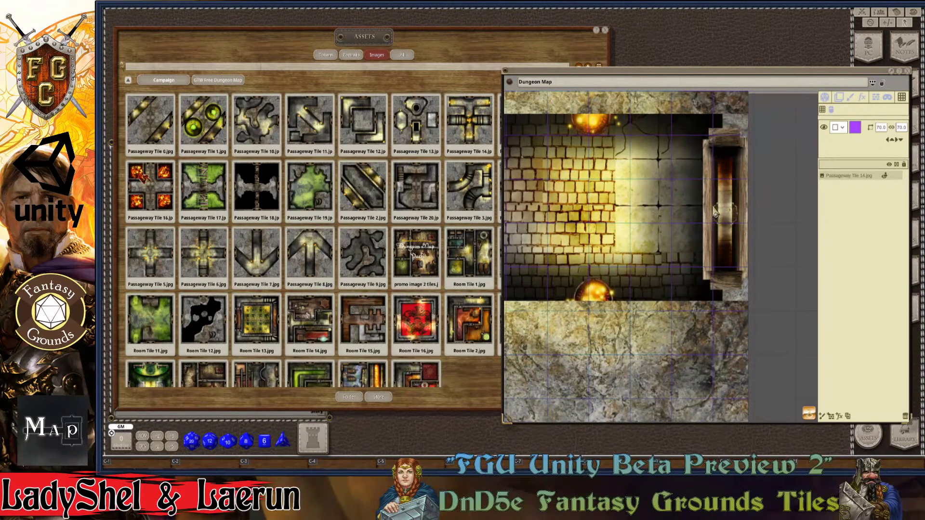
# Step: Set the grid size to 80 and compare its lines with the squares drawn near the tile's doorway
pyautogui.scroll(-4, 716, 215)
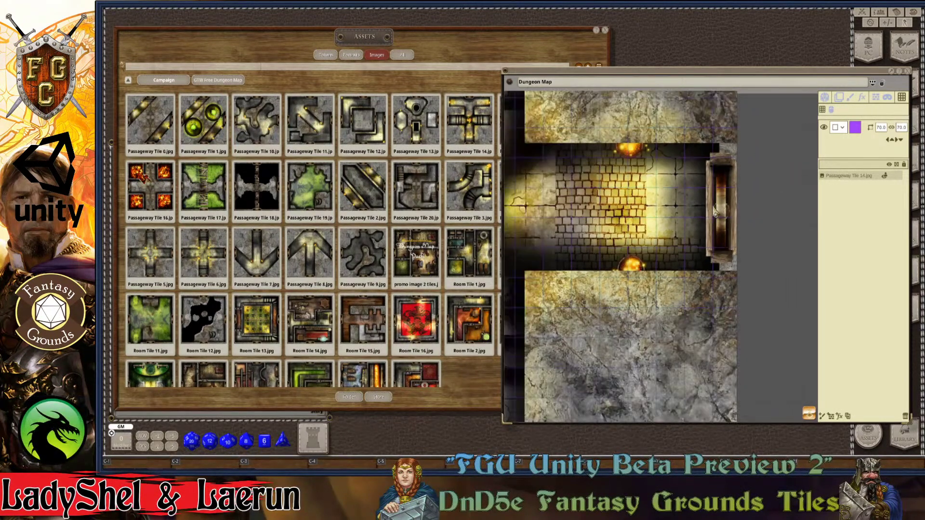
pyautogui.scroll(2, 716, 215)
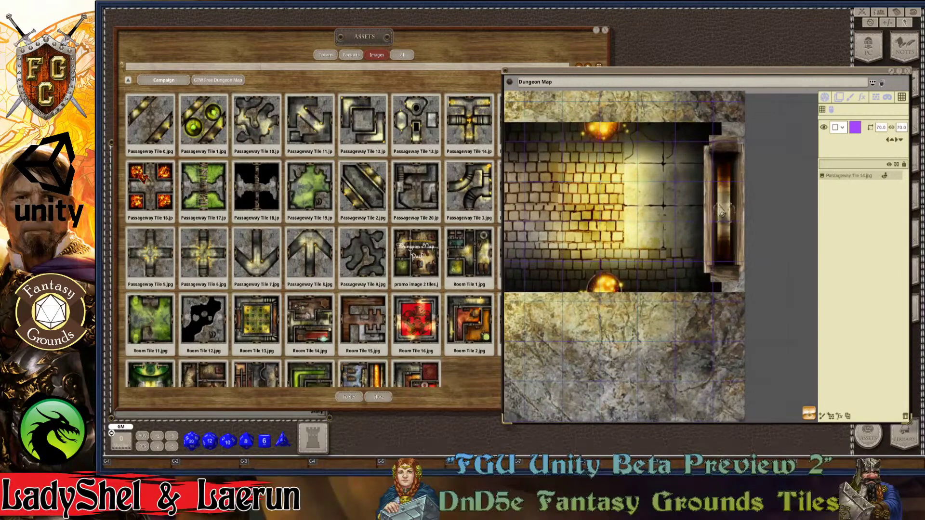
pyautogui.click(881, 127)
pyautogui.write('80')
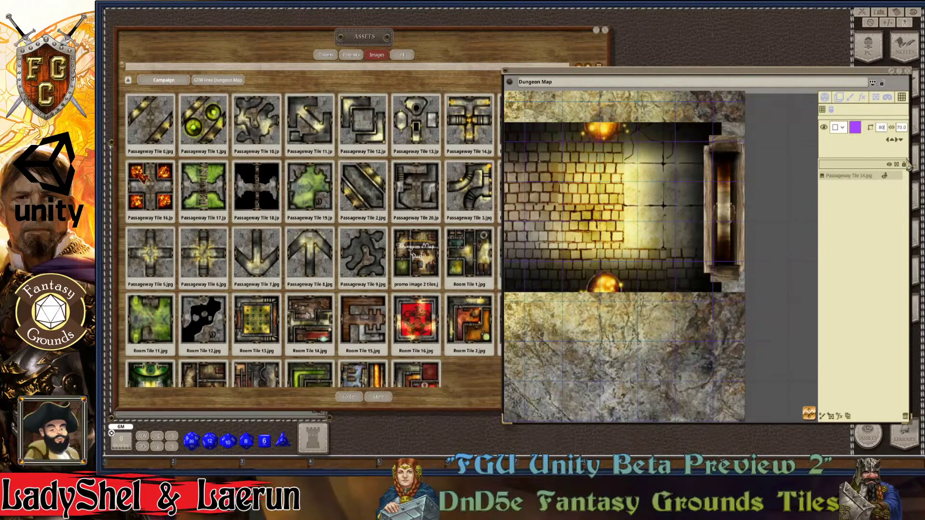
pyautogui.press('Return')
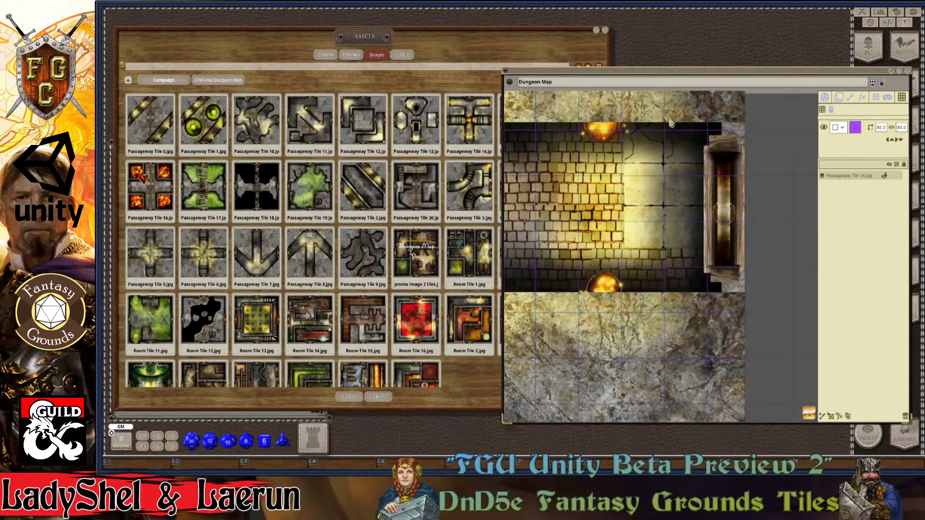
pyautogui.scroll(2, 639, 141)
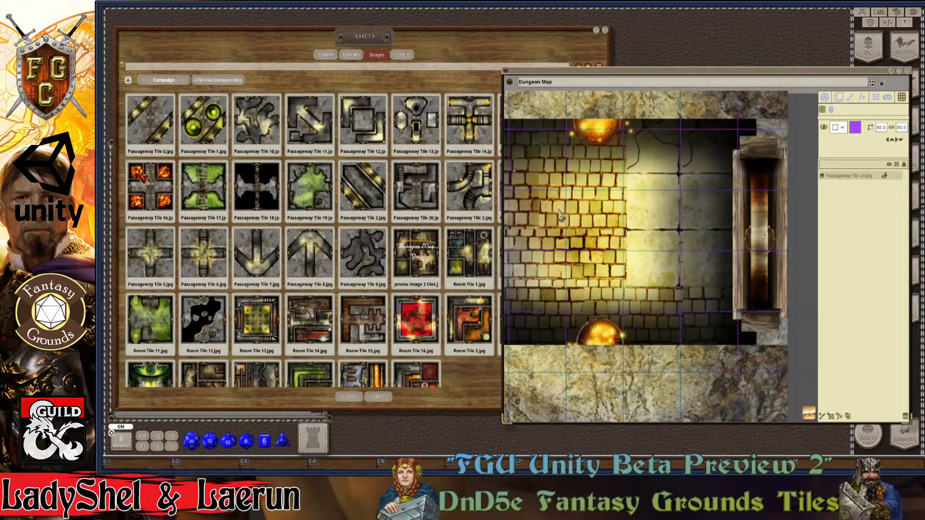
pyautogui.scroll(5, 674, 323)
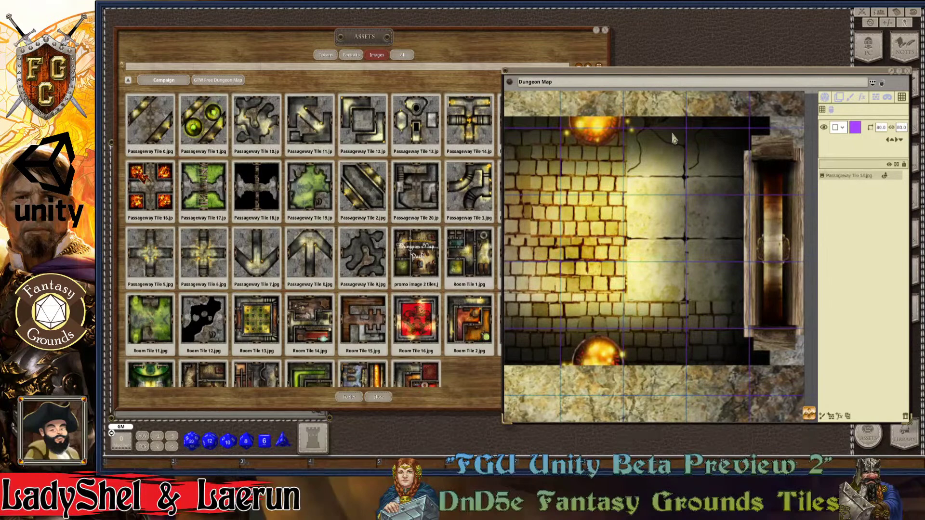
# Step: Increase the grid size to 85 and shift the grid up toward the upper edge of the passage
pyautogui.click(894, 142)
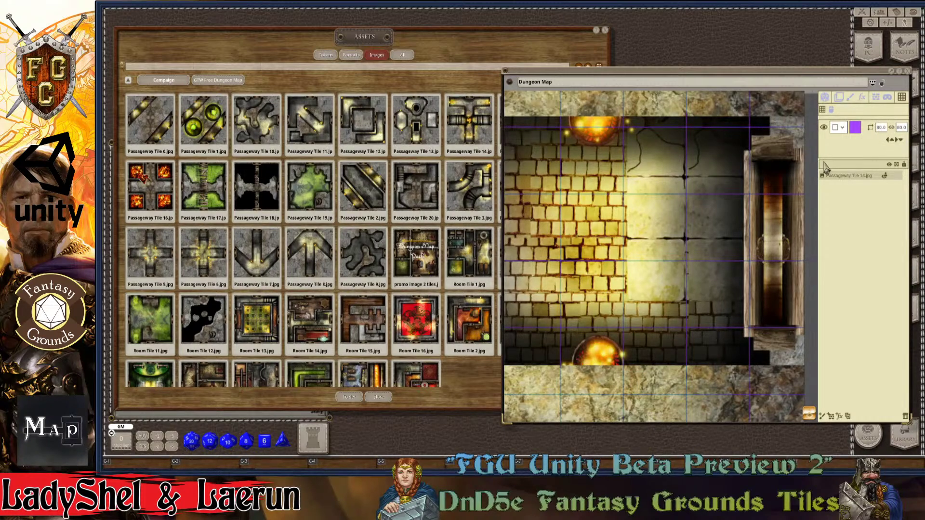
pyautogui.hotkey('ctrl', 'Up')
pyautogui.hotkey('ctrl', 'Up')
pyautogui.hotkey('ctrl', 'Up')
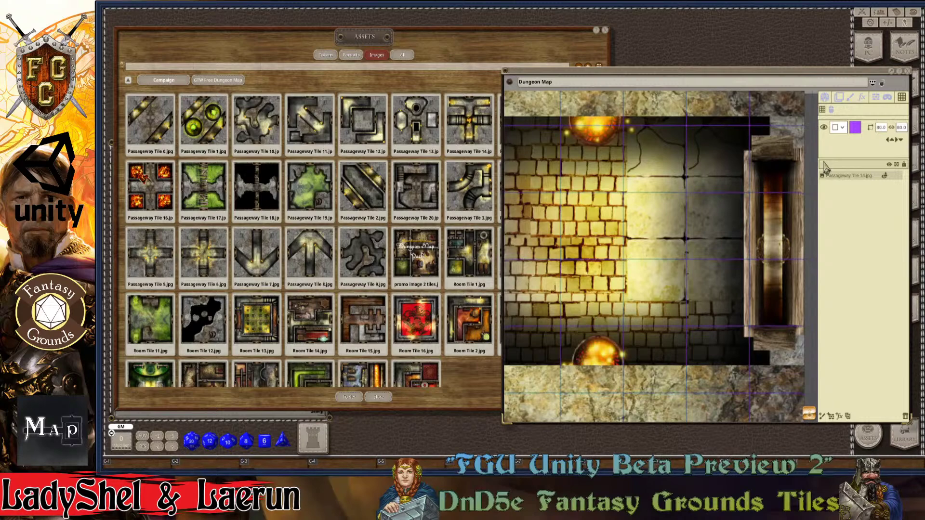
pyautogui.hotkey('ctrl', 'Up')
pyautogui.hotkey('ctrl', 'Up')
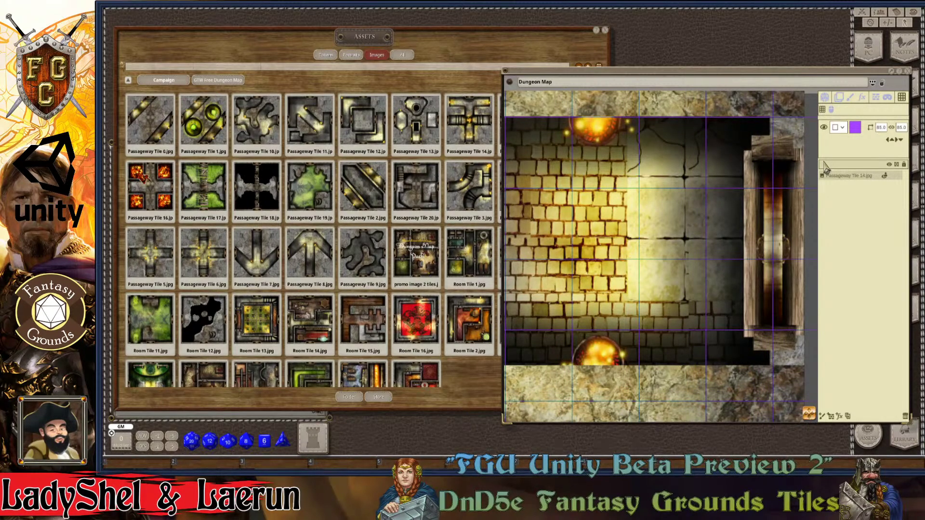
# Step: Nudge the grid left and slightly up to fit its lines to the passage's corner beside the doorway
pyautogui.press('Left')
pyautogui.press('Left')
pyautogui.press('Left')
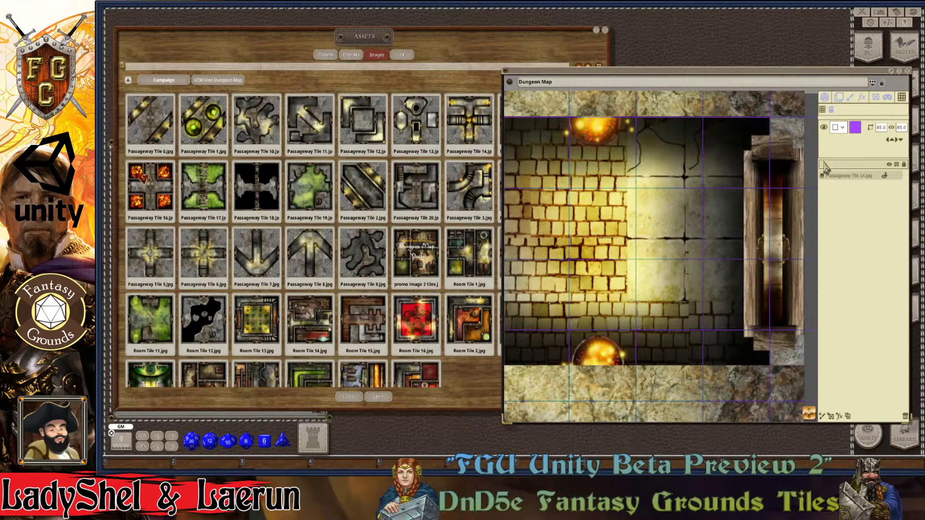
pyautogui.press('Up')
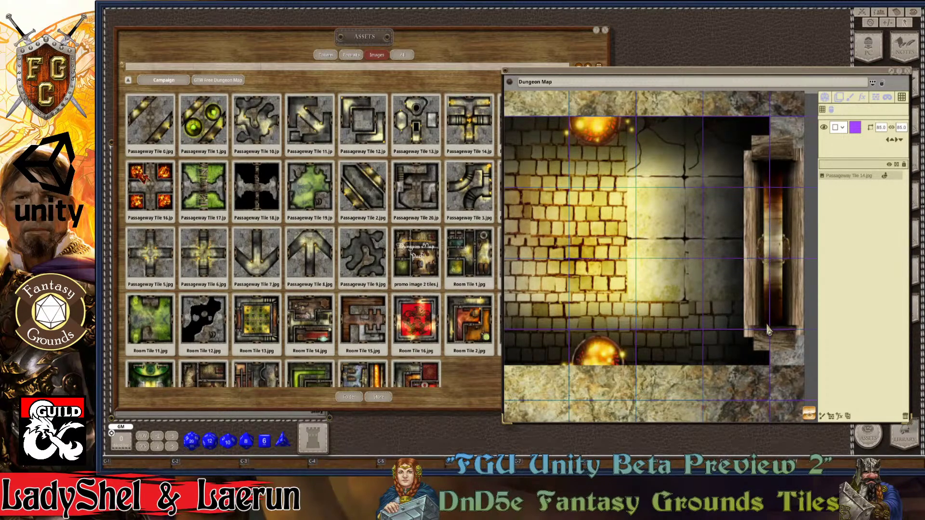
# Step: Set the grid size to 100 and nudge the grid until a vertical line meets the floor crack near the doorway
pyautogui.click(883, 128)
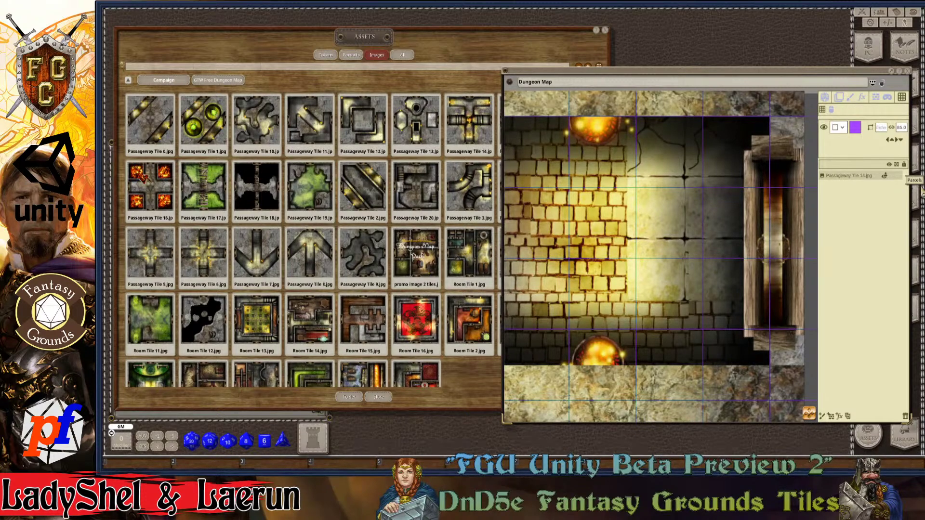
pyautogui.press('Return')
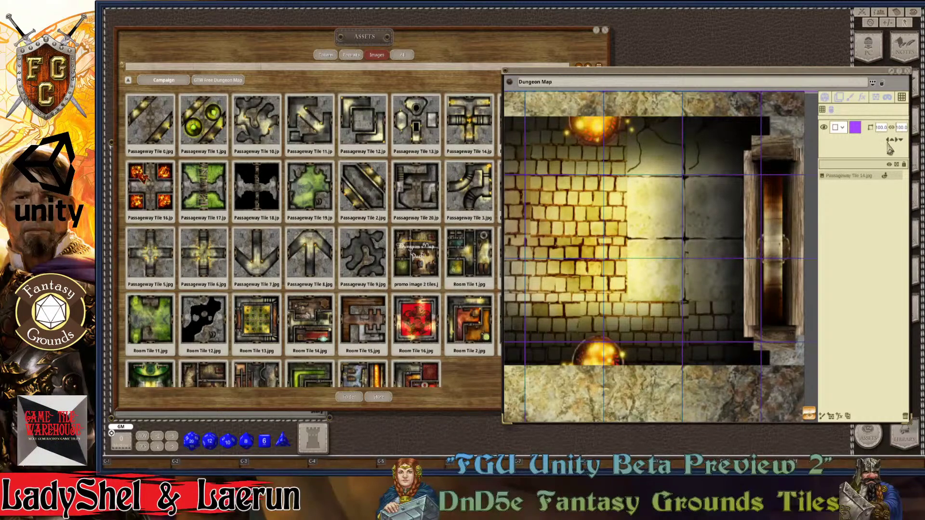
pyautogui.click(888, 140)
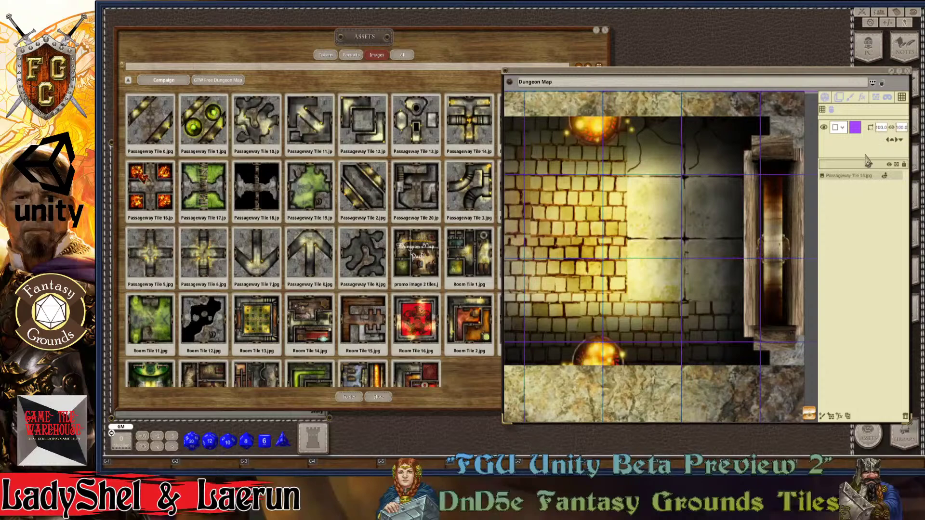
pyautogui.scroll(1, 866, 156)
pyautogui.scroll(-1, 867, 160)
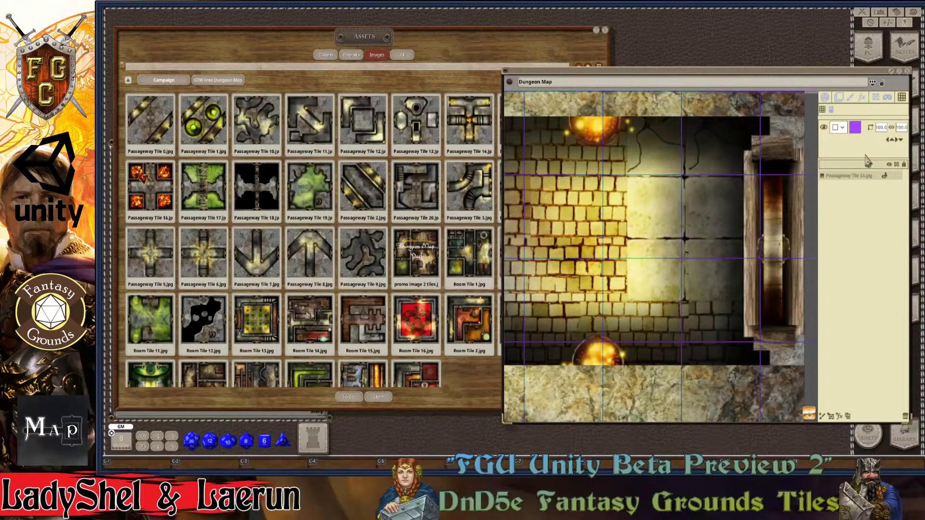
pyautogui.press('Right')
pyautogui.press('Right')
pyautogui.press('Right')
pyautogui.press('Down')
pyautogui.press('Right')
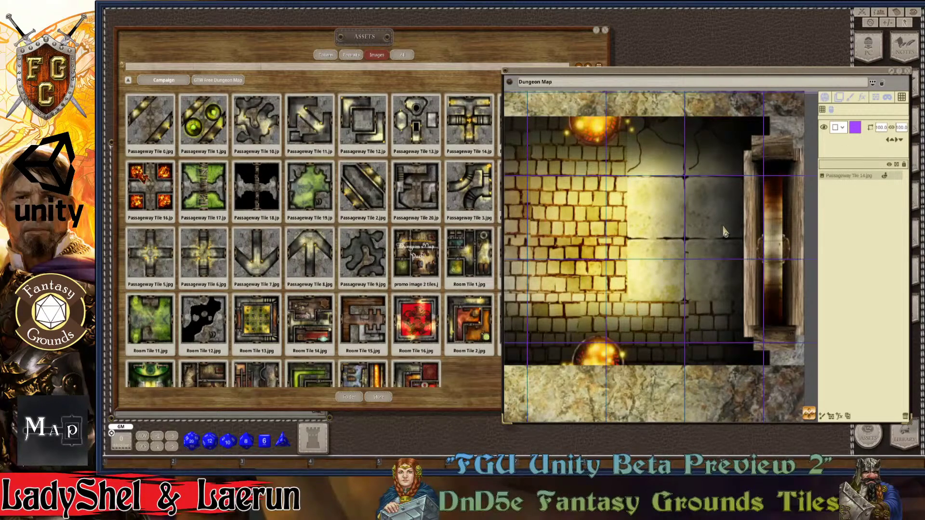
# Step: Nudge the grid down until its horizontal lines meet the upper and lower edges of the passage
pyautogui.scroll(-2, 725, 239)
pyautogui.scroll(1, 725, 240)
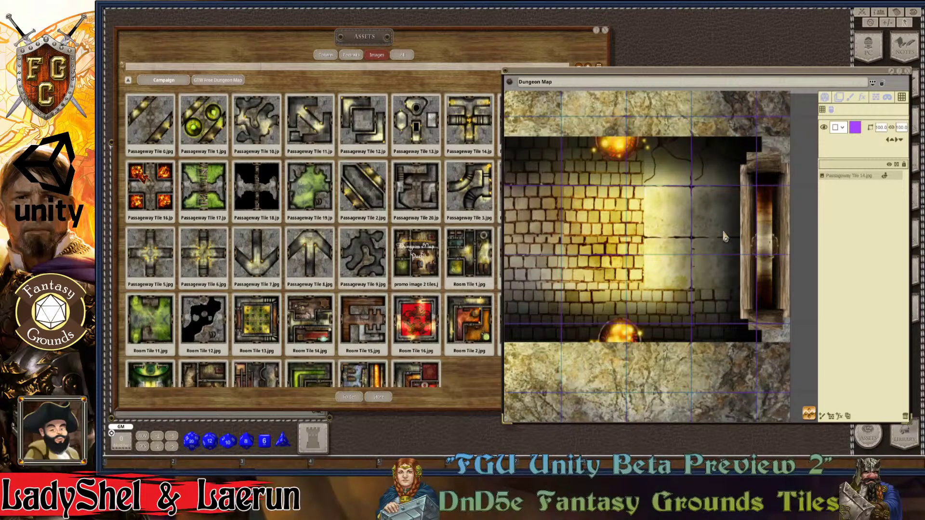
pyautogui.press('Down')
pyautogui.press('Down')
pyautogui.press('Down')
pyautogui.press('Down')
pyautogui.press('Down')
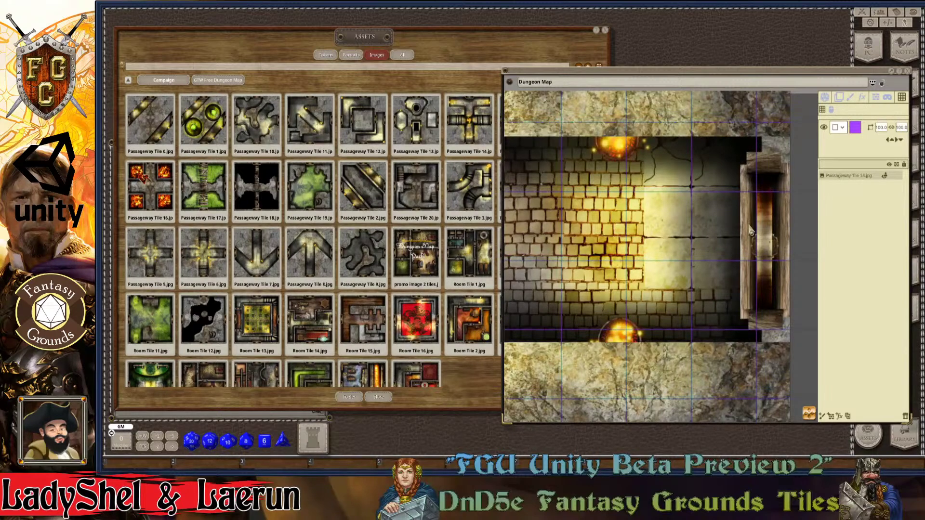
pyautogui.press('ctrl')
pyautogui.press('ctrl')
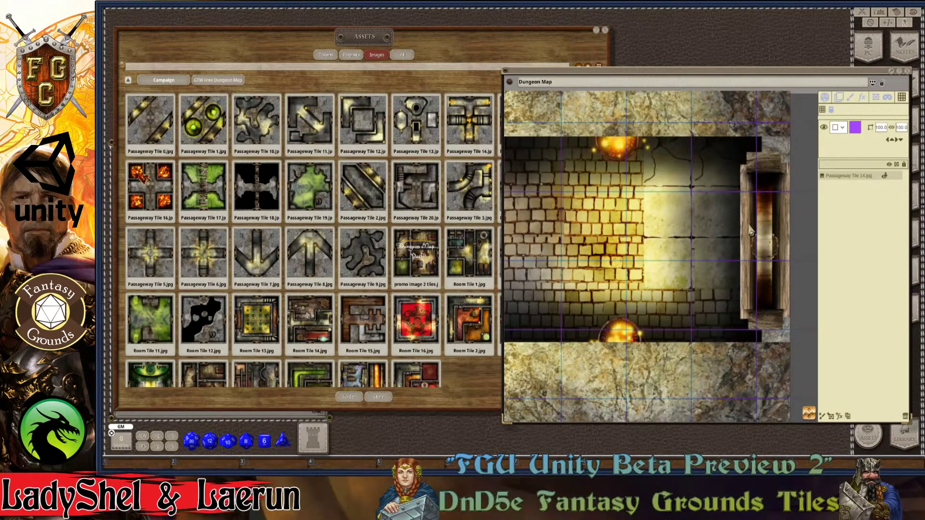
pyautogui.press('ctrl')
pyautogui.hotkey('ctrl', 'Down')
pyautogui.hotkey('ctrl', 'Down')
pyautogui.hotkey('ctrl', 'Down')
pyautogui.hotkey('ctrl', 'Down')
pyautogui.hotkey('ctrl', 'Down')
pyautogui.hotkey('ctrl', 'Down')
pyautogui.hotkey('ctrl', 'Down')
pyautogui.hotkey('ctrl', 'Down')
pyautogui.hotkey('ctrl', 'Down')
pyautogui.hotkey('ctrl', 'Down')
pyautogui.hotkey('ctrl', 'Down')
pyautogui.hotkey('ctrl', 'Down')
pyautogui.hotkey('ctrl', 'Down')
pyautogui.hotkey('ctrl', 'Down')
pyautogui.hotkey('ctrl', 'Down')
pyautogui.hotkey('ctrl', 'Down')
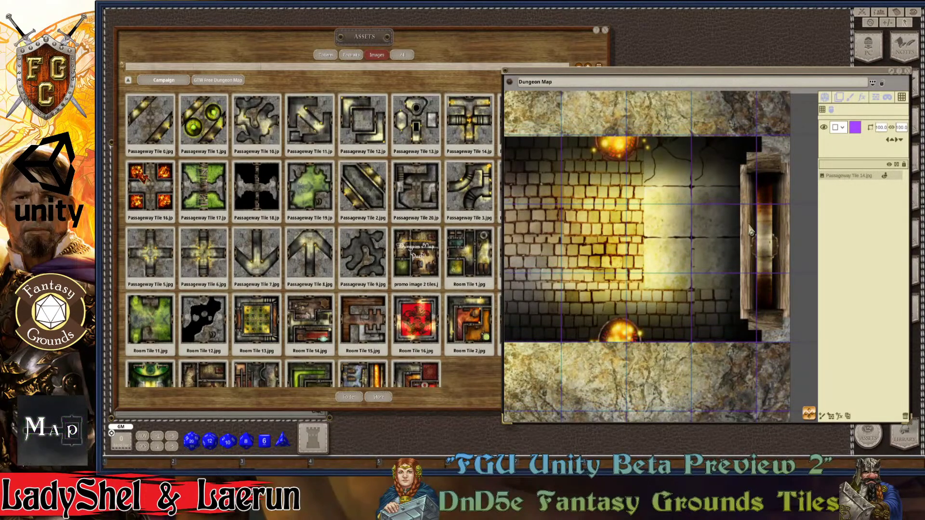
pyautogui.hotkey('ctrl', 'Down')
pyautogui.hotkey('ctrl', 'Down')
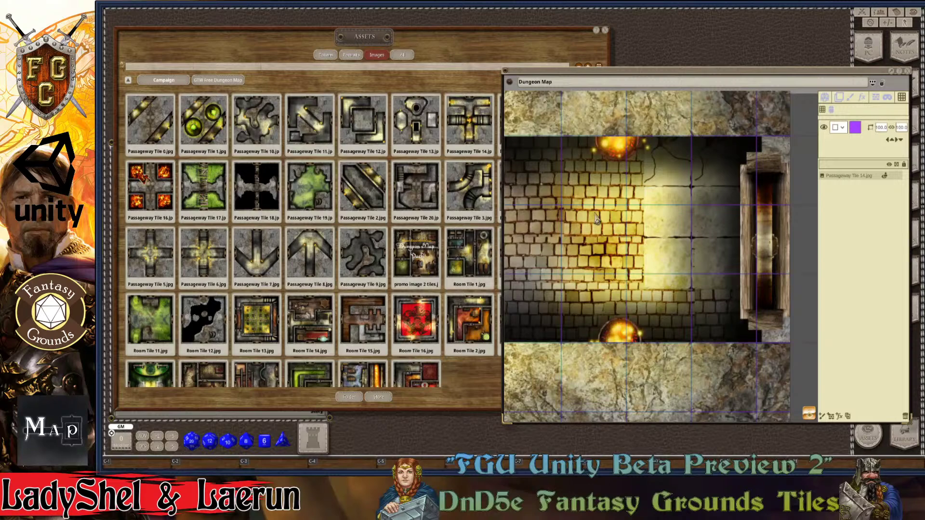
# Step: Try a grid size of 50 against the floor slabs beside the brick paving and set it to 75
pyautogui.scroll(-5, 593, 215)
pyautogui.scroll(-3, 602, 234)
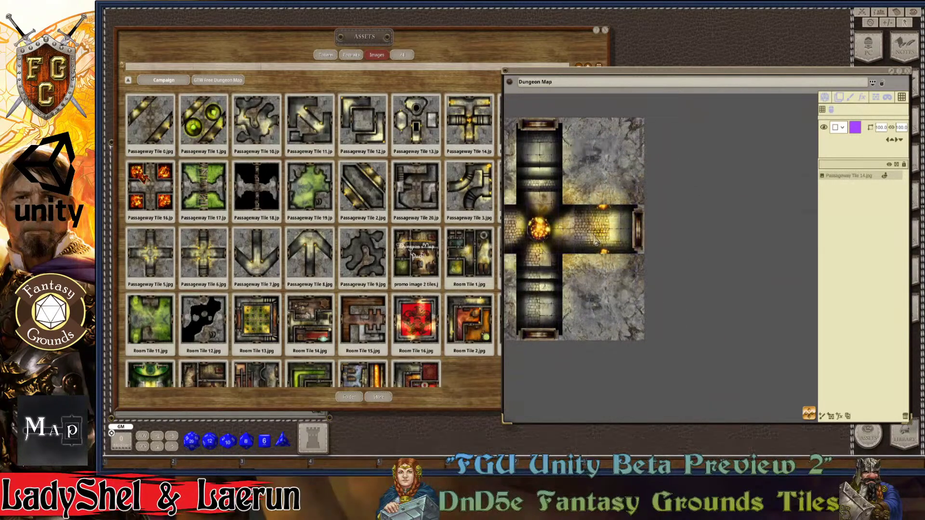
pyautogui.scroll(5, 600, 235)
pyautogui.scroll(5, 597, 238)
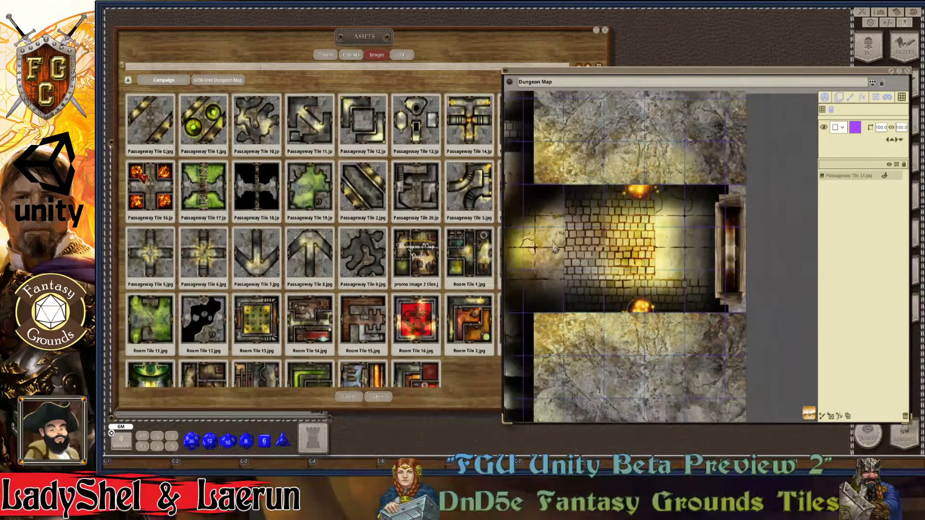
pyautogui.scroll(4, 593, 239)
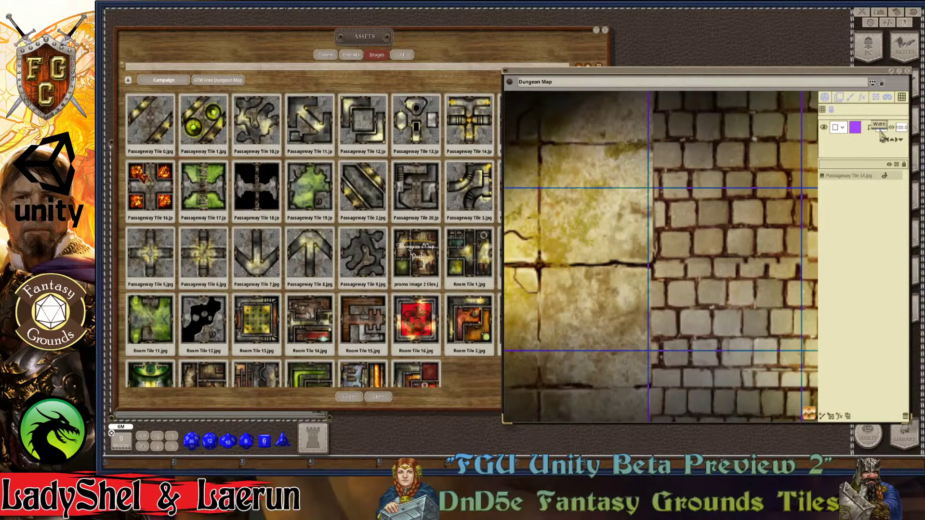
pyautogui.press('Return')
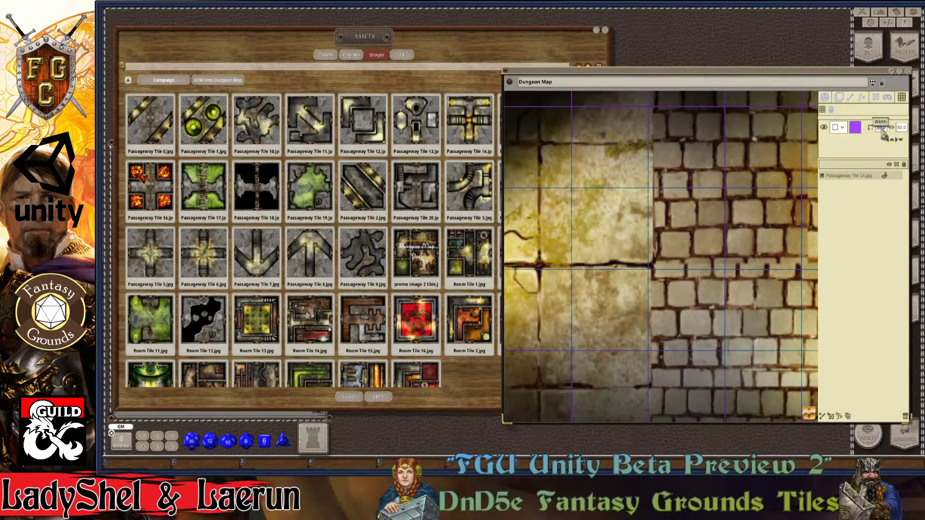
pyautogui.press('Return')
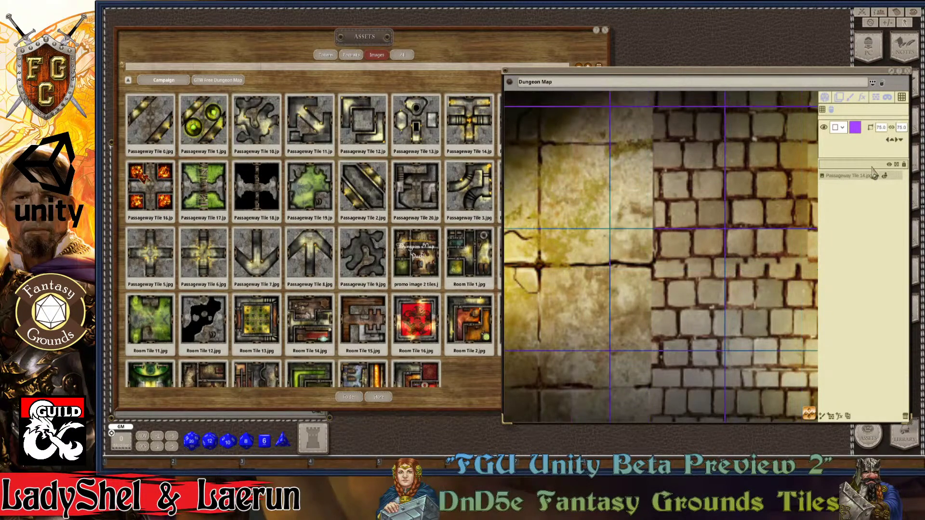
pyautogui.scroll(-3, 605, 217)
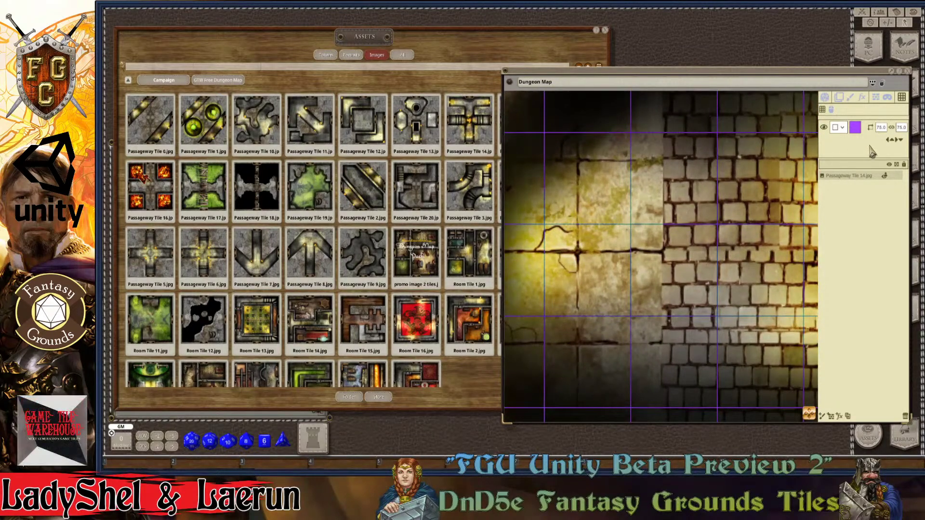
pyautogui.scroll(1, 569, 253)
pyautogui.scroll(-1, 628, 248)
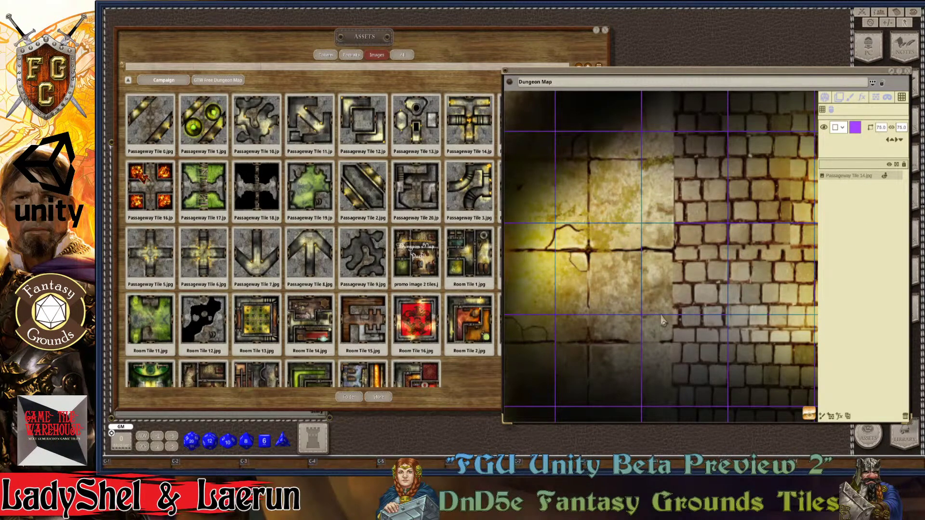
# Step: Nudge the grid down until its horizontal lines match the horizontal cracks between the floor slabs
pyautogui.click(900, 141)
pyautogui.click(901, 141)
pyautogui.click(904, 146)
pyautogui.click(903, 146)
pyautogui.click(903, 146)
pyautogui.click(903, 146)
pyautogui.click(904, 146)
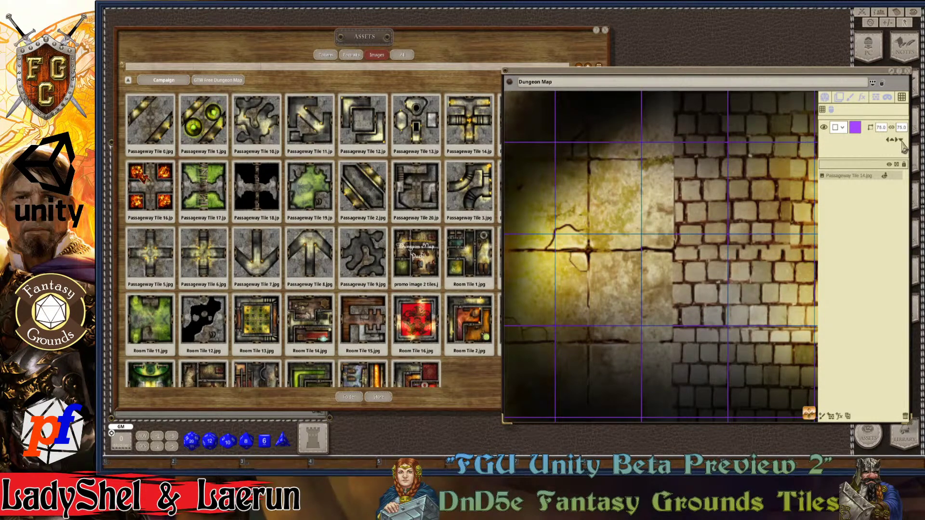
pyautogui.click(903, 147)
pyautogui.click(903, 146)
pyautogui.click(903, 146)
pyautogui.click(903, 147)
pyautogui.click(903, 146)
pyautogui.click(904, 146)
pyautogui.click(903, 146)
pyautogui.click(904, 146)
pyautogui.click(904, 146)
pyautogui.click(904, 146)
pyautogui.click(903, 146)
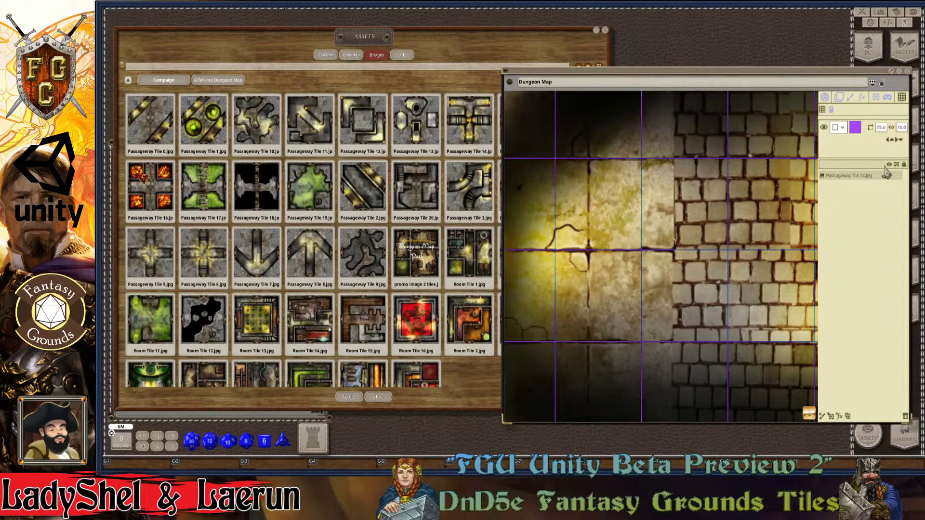
# Step: Nudge the grid right until its vertical lines match the slab joints and the start of the brick paving
pyautogui.scroll(-2, 666, 276)
pyautogui.scroll(-3, 666, 276)
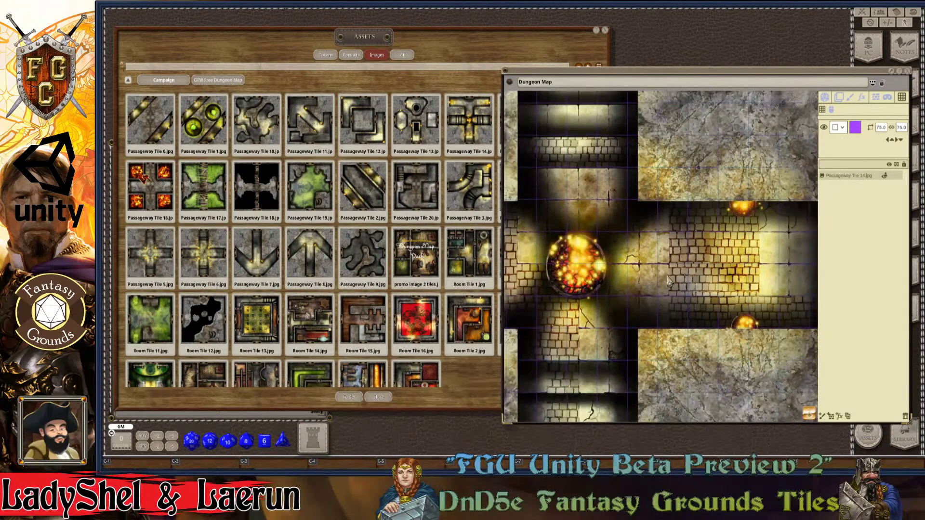
pyautogui.scroll(2, 693, 283)
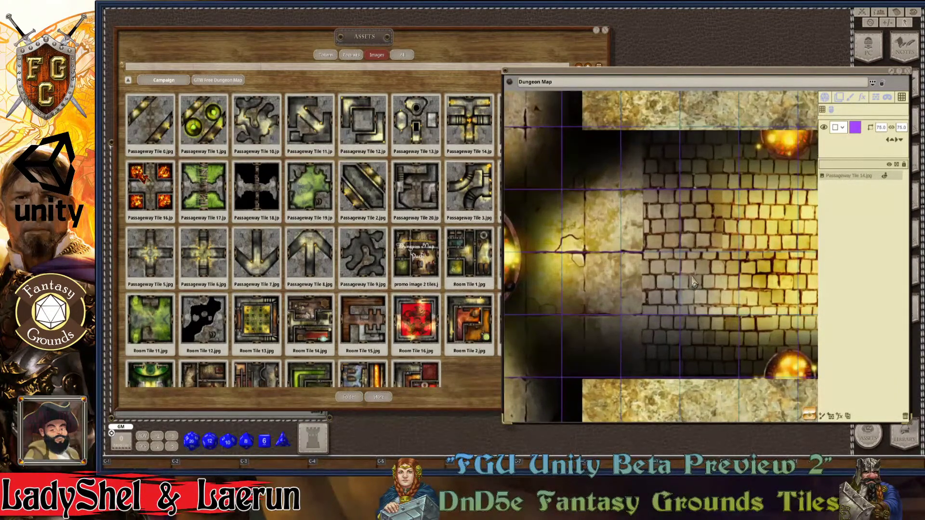
pyautogui.click(900, 143)
pyautogui.click(899, 142)
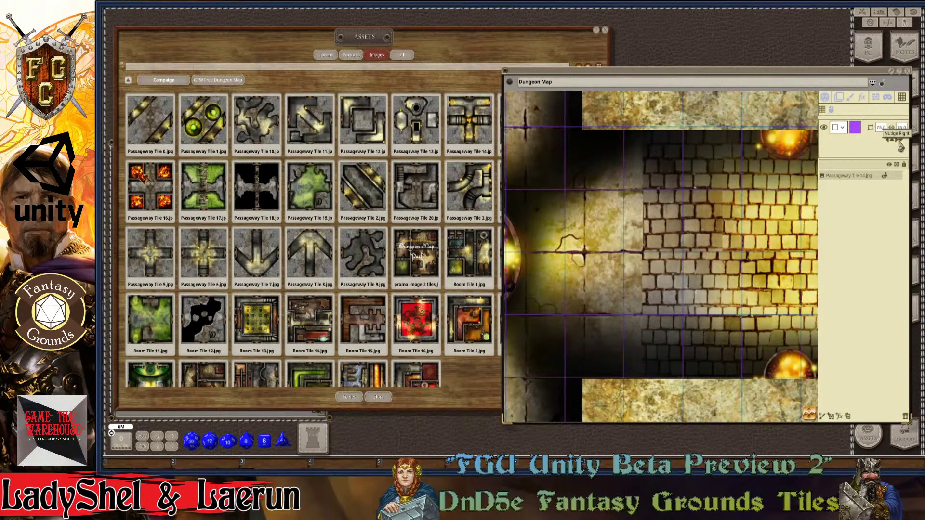
pyautogui.click(898, 141)
pyautogui.click(898, 140)
pyautogui.click(899, 141)
pyautogui.click(898, 141)
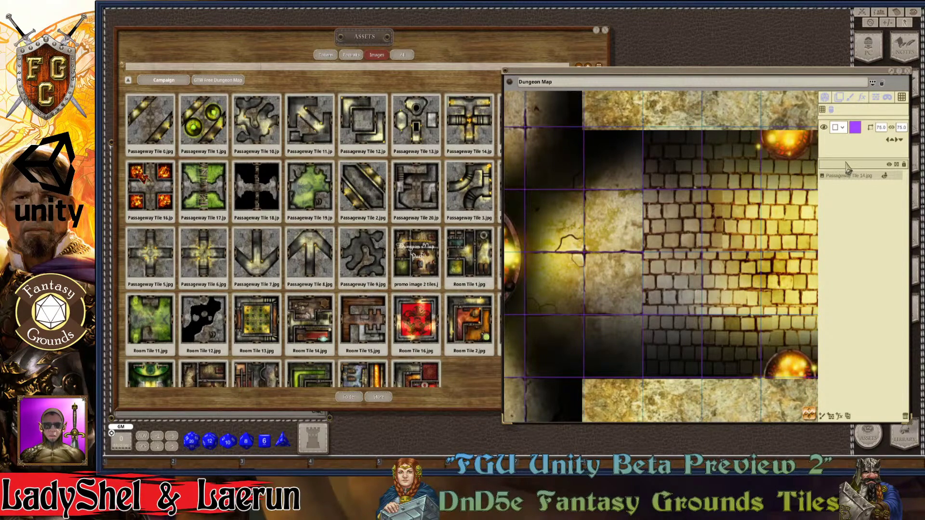
pyautogui.scroll(-5, 690, 210)
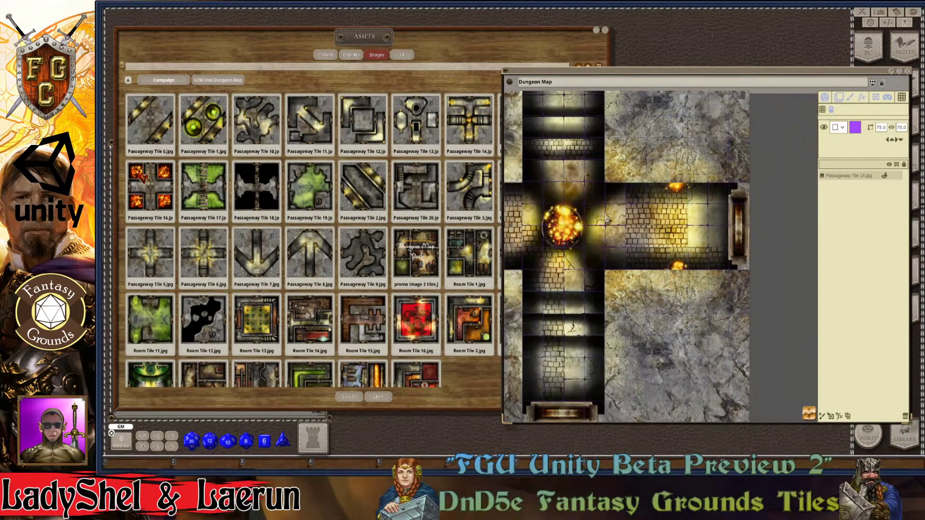
# Step: Nudge the grid slightly right against the slab joints beside the fire pit
pyautogui.scroll(-3, 556, 254)
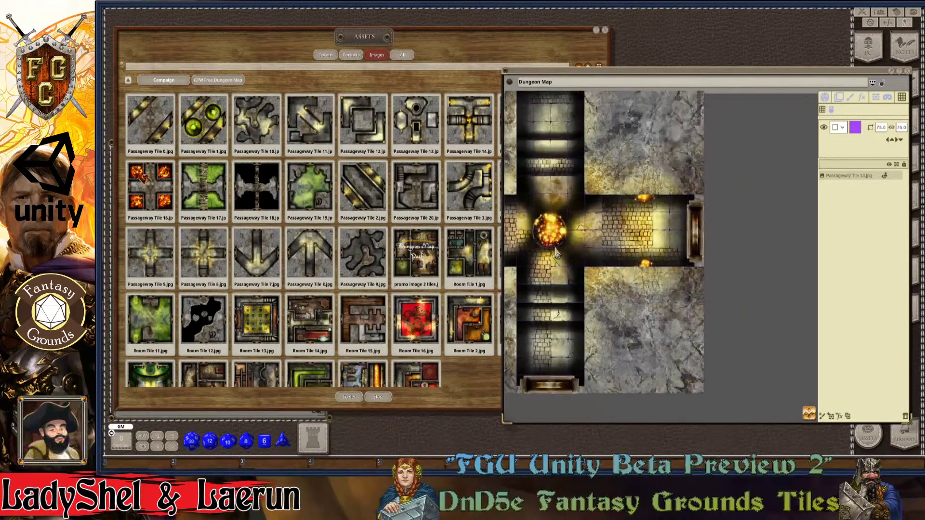
pyautogui.scroll(6, 557, 254)
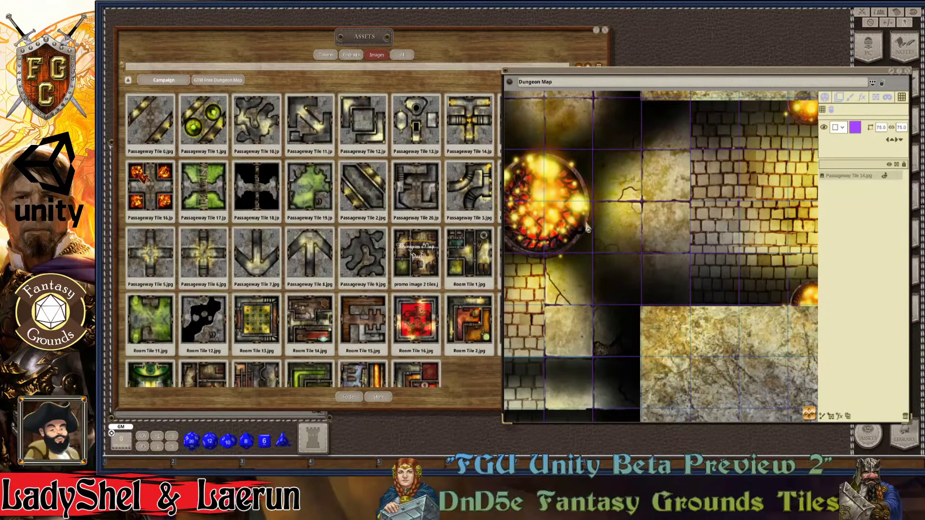
pyautogui.scroll(5, 611, 246)
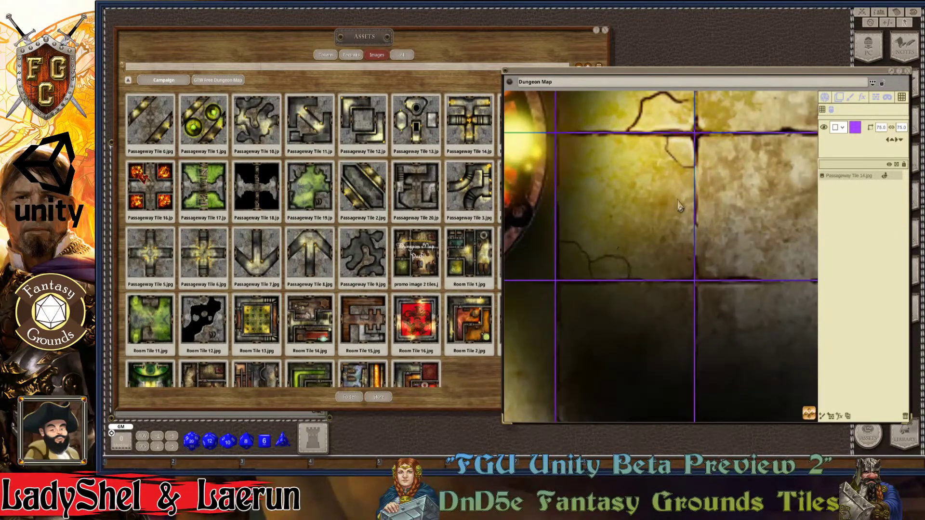
pyautogui.click(899, 148)
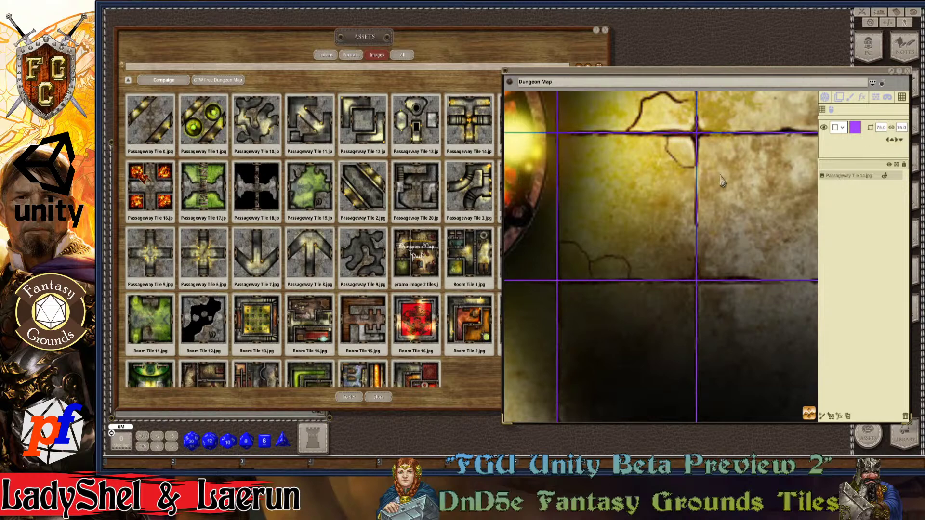
# Step: Hide the grid to compare its lines with the floor slab cracks, and show it again
pyautogui.scroll(2, 607, 219)
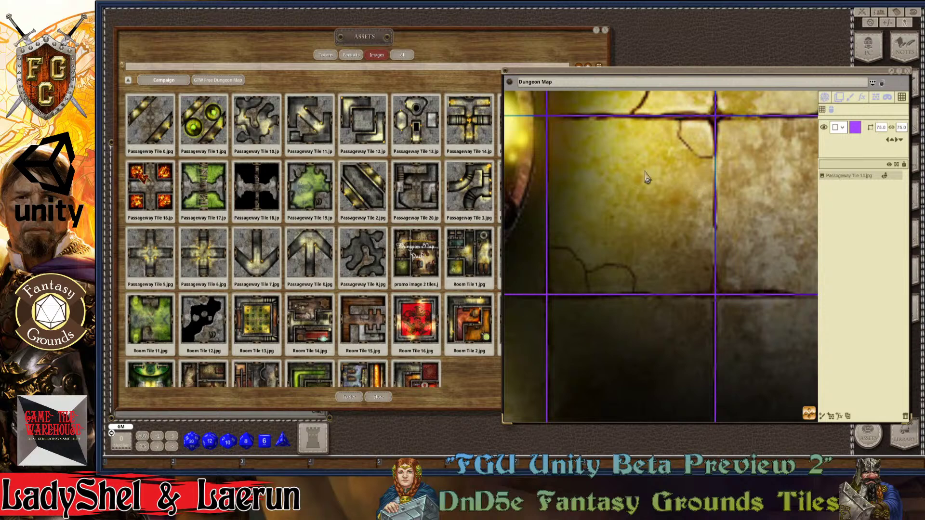
pyautogui.click(828, 136)
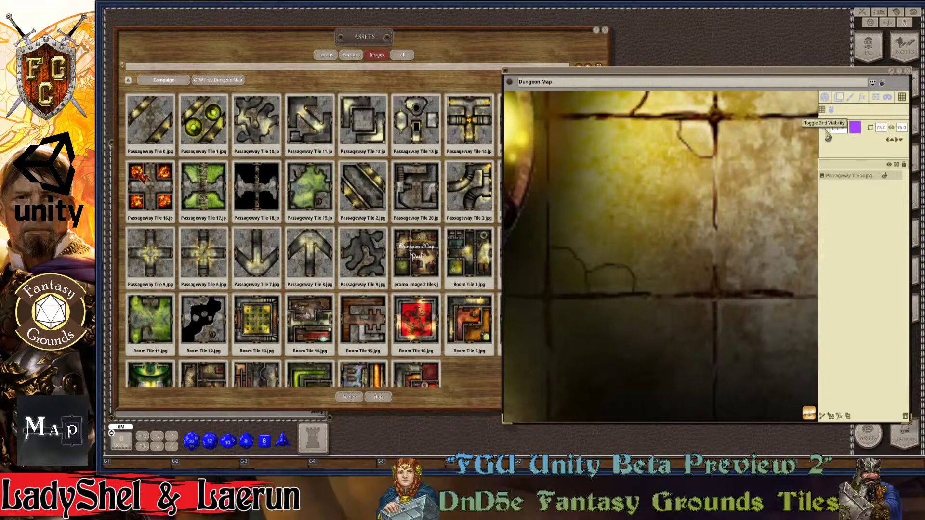
pyautogui.click(828, 137)
# Step: Examine how the grid lines up with the floor slabs and brick paving around the fire pit at several magnifications
pyautogui.scroll(-4, 604, 241)
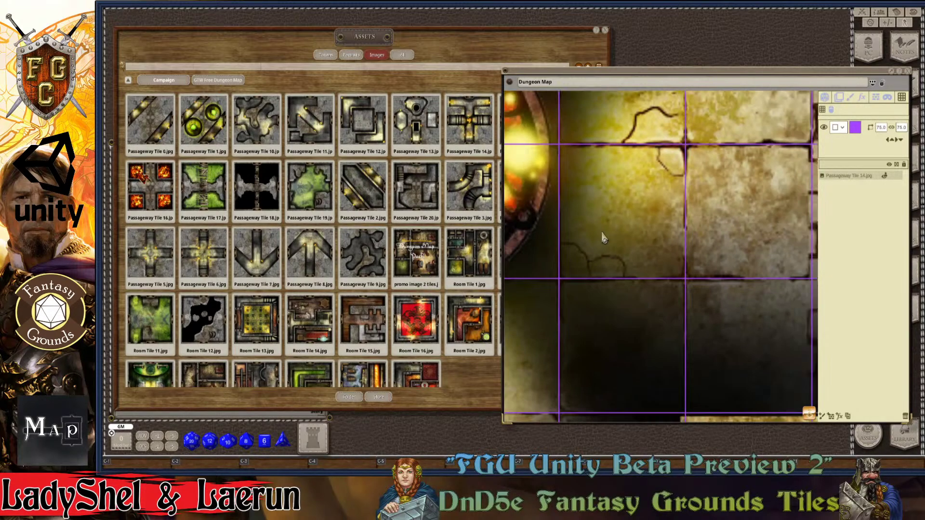
pyautogui.scroll(-4, 604, 238)
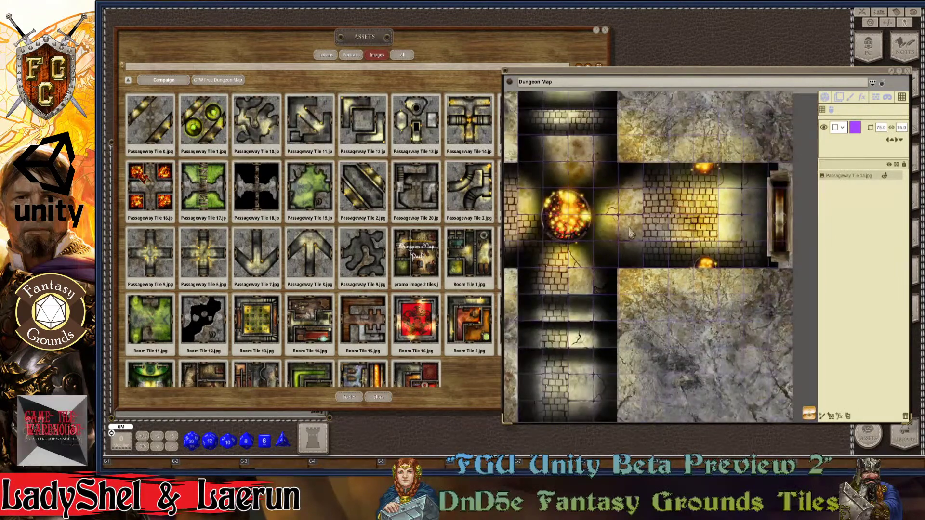
pyautogui.scroll(8, 641, 196)
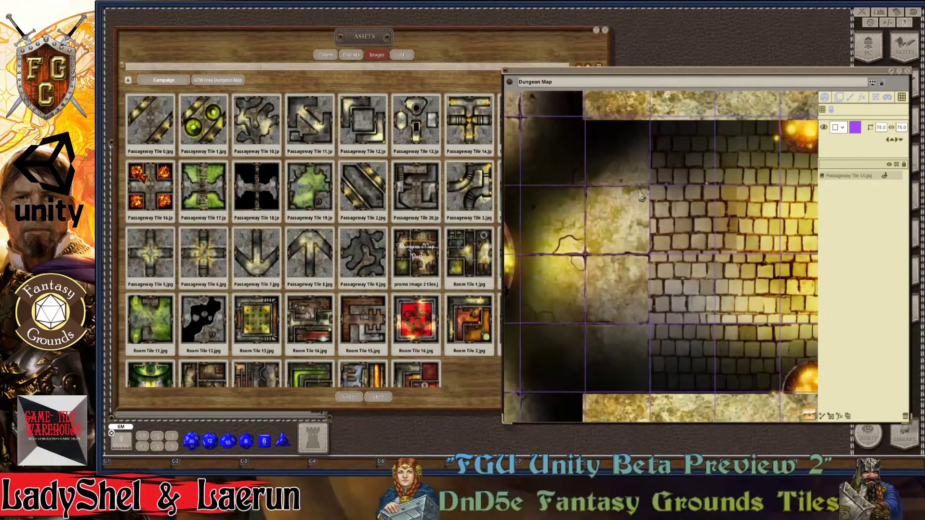
pyautogui.scroll(2, 634, 204)
pyautogui.scroll(-6, 582, 263)
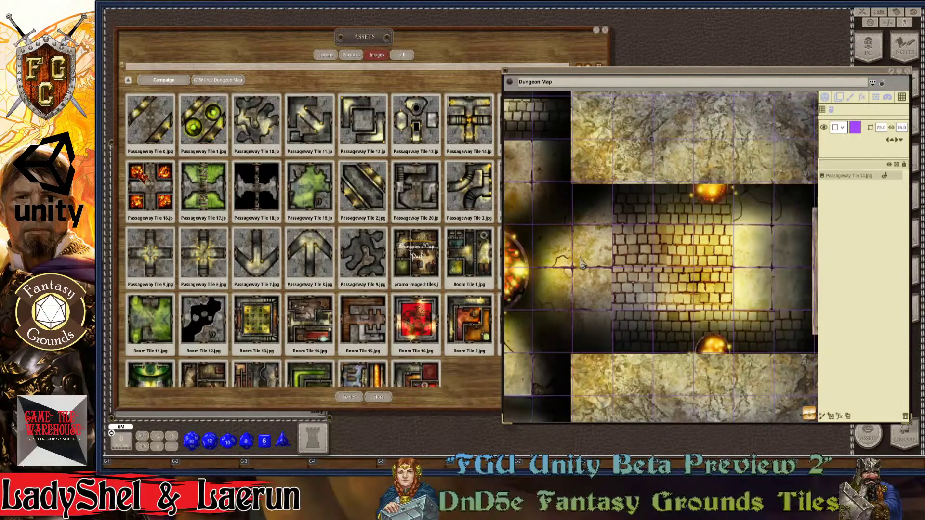
pyautogui.scroll(3, 519, 292)
pyautogui.scroll(2, 518, 292)
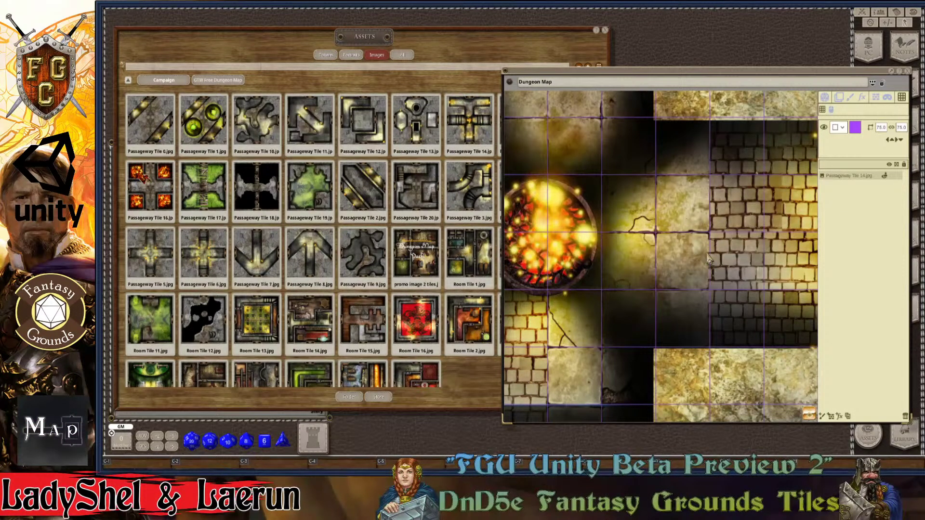
pyautogui.scroll(-5, 761, 239)
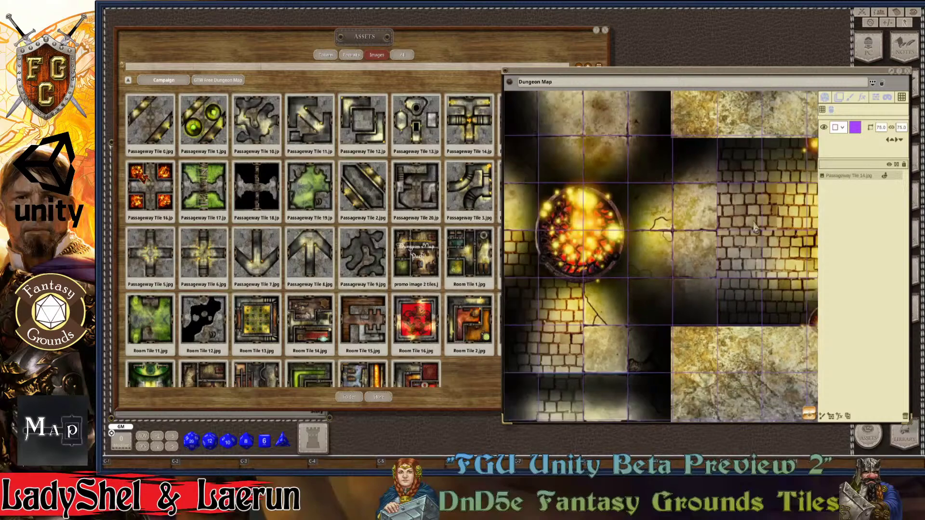
pyautogui.scroll(5, 755, 237)
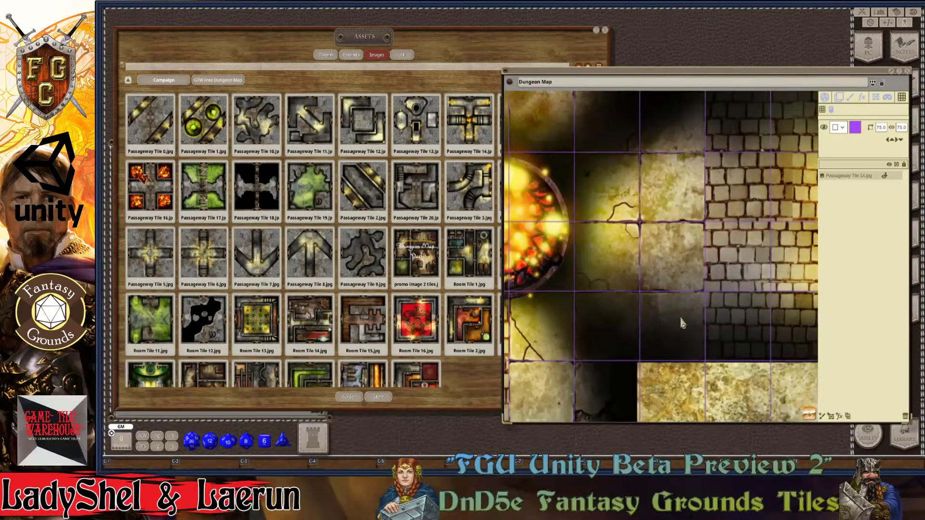
pyautogui.scroll(-4, 713, 352)
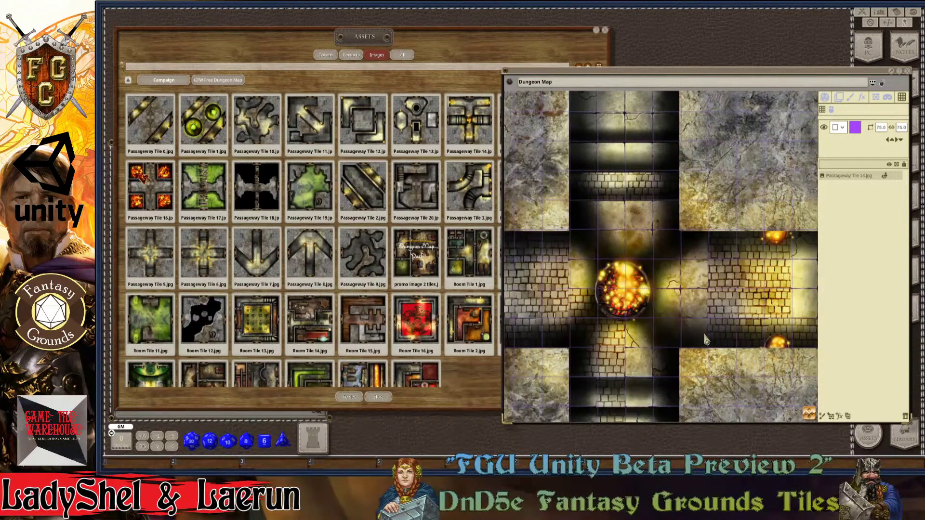
pyautogui.scroll(5, 705, 340)
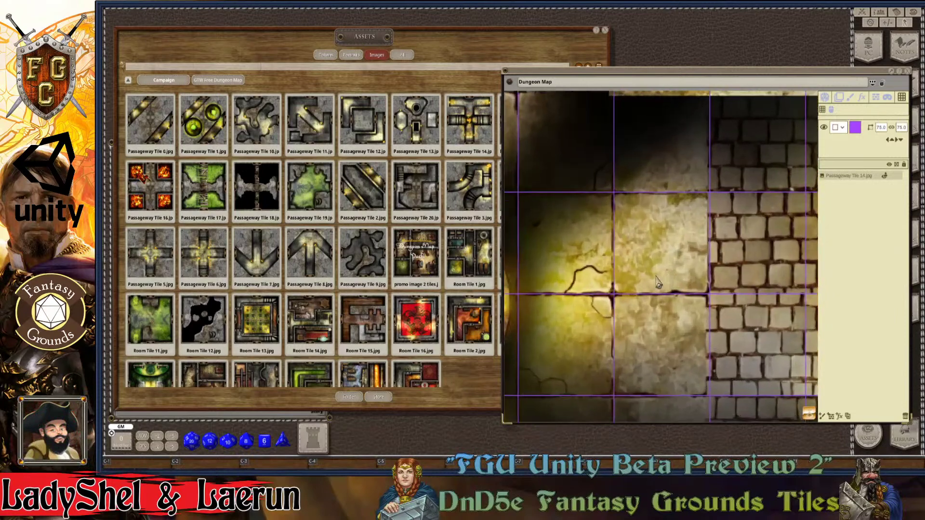
pyautogui.scroll(3, 655, 284)
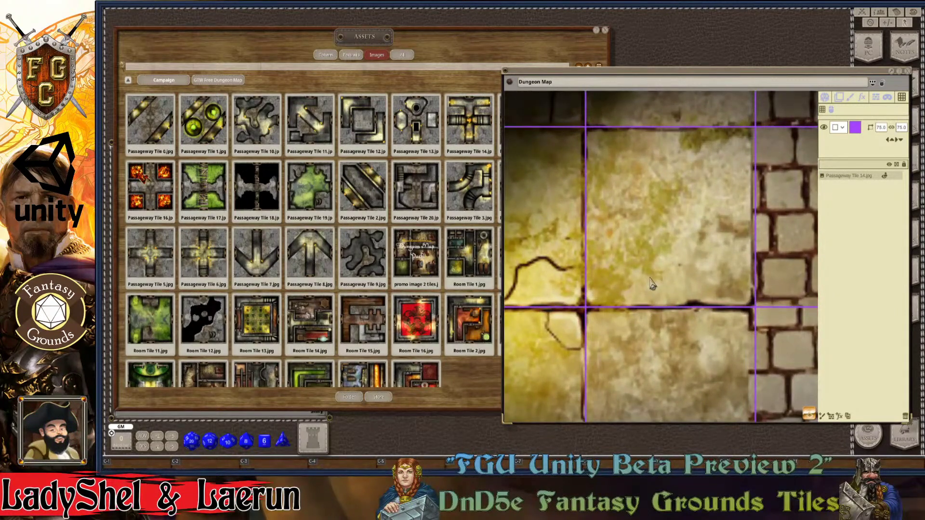
# Step: Nudge the grid left and right until its vertical lines sit on the slab joint and the edge of the brick paving
pyautogui.press('Left')
pyautogui.press('Left')
pyautogui.press('Left')
pyautogui.press('Left')
pyautogui.press('Left')
pyautogui.press('Left')
pyautogui.press('Left')
pyautogui.press('Right')
pyautogui.press('Right')
pyautogui.press('Right')
pyautogui.press('Right')
pyautogui.press('Right')
pyautogui.press('Right')
pyautogui.press('Right')
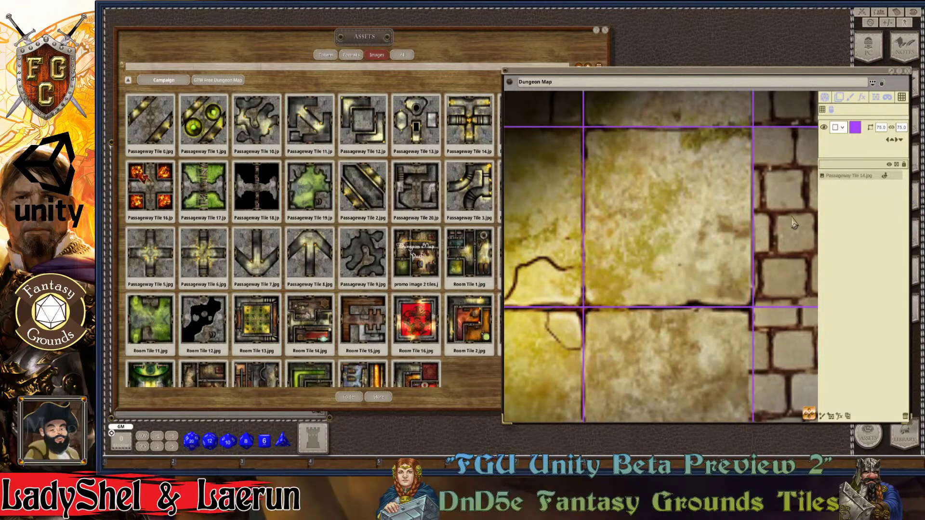
# Step: Check the grid alignment against the slab joints, brick paving and passage edges, both close up and across the tile
pyautogui.click(825, 116)
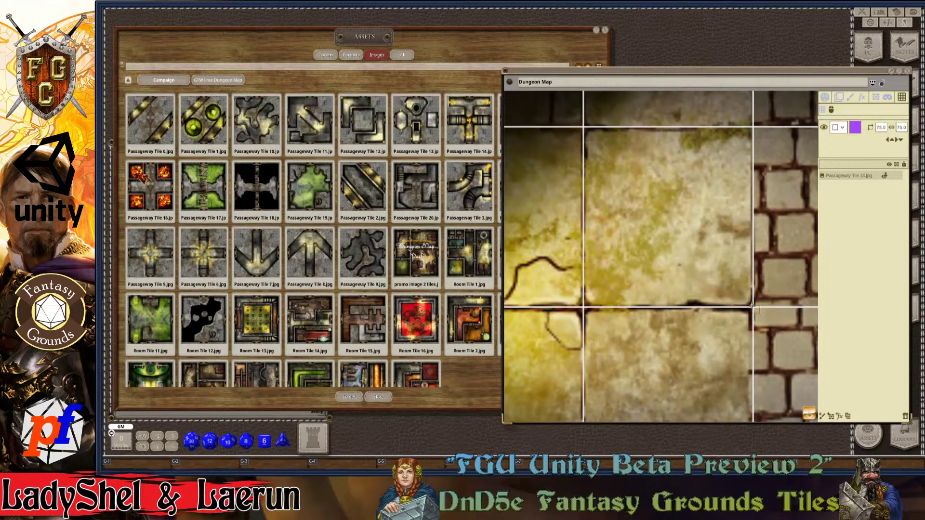
pyautogui.click(823, 110)
pyautogui.scroll(-3, 603, 212)
pyautogui.scroll(-5, 620, 212)
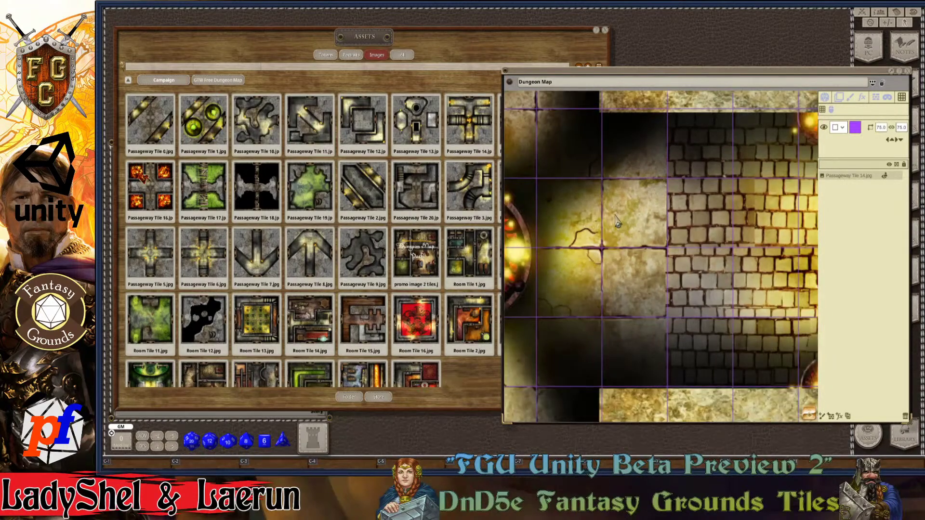
pyautogui.scroll(8, 612, 221)
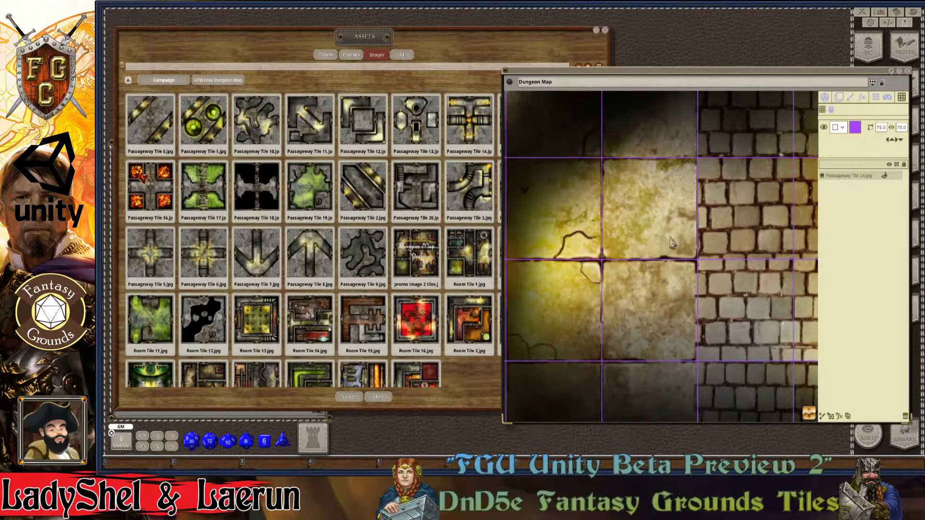
pyautogui.scroll(4, 670, 243)
pyautogui.scroll(-5, 660, 246)
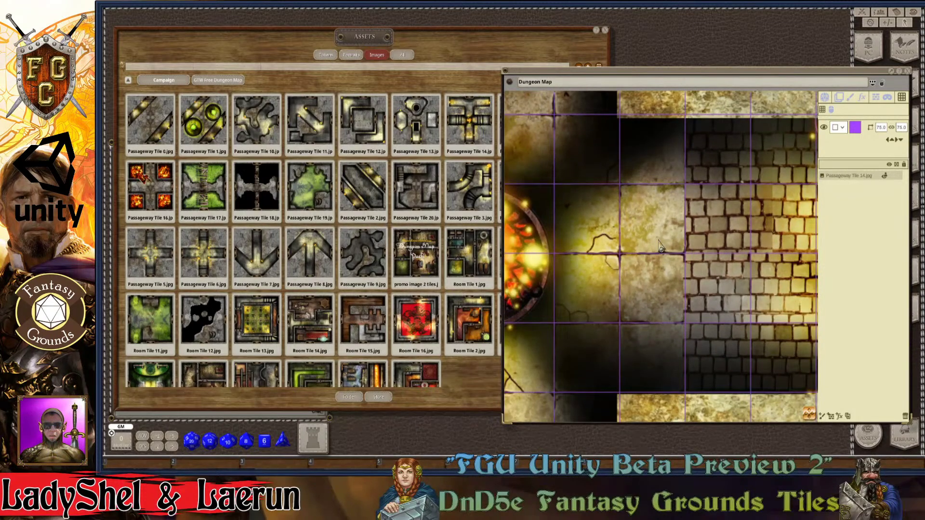
pyautogui.scroll(5, 660, 246)
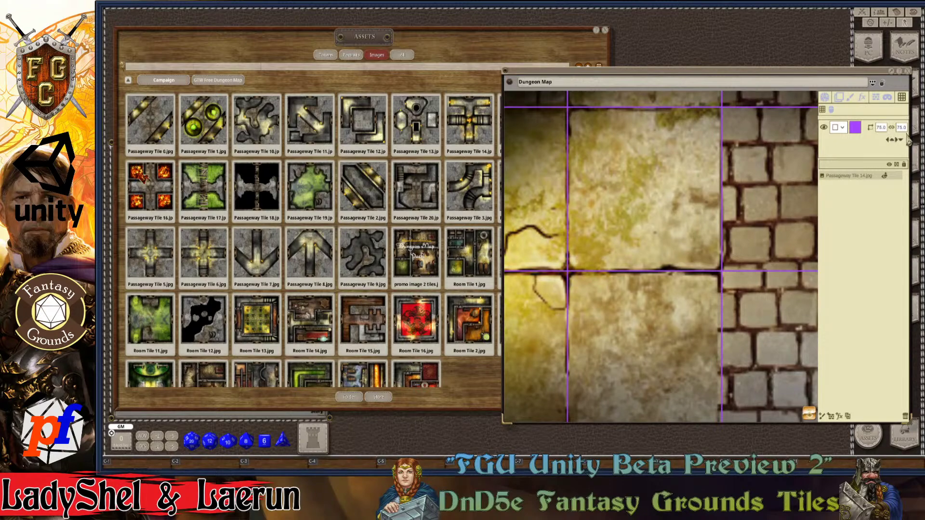
pyautogui.scroll(-5, 622, 202)
pyautogui.scroll(-4, 619, 205)
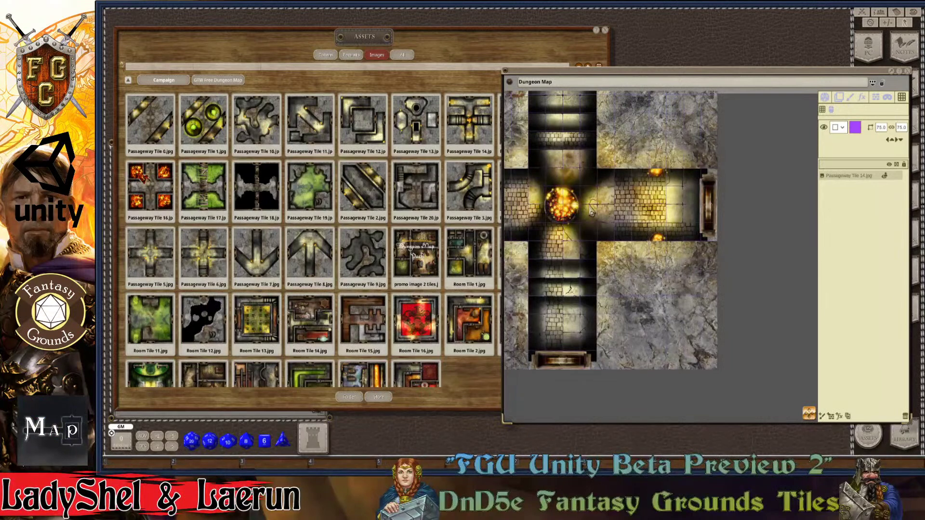
pyautogui.scroll(8, 591, 211)
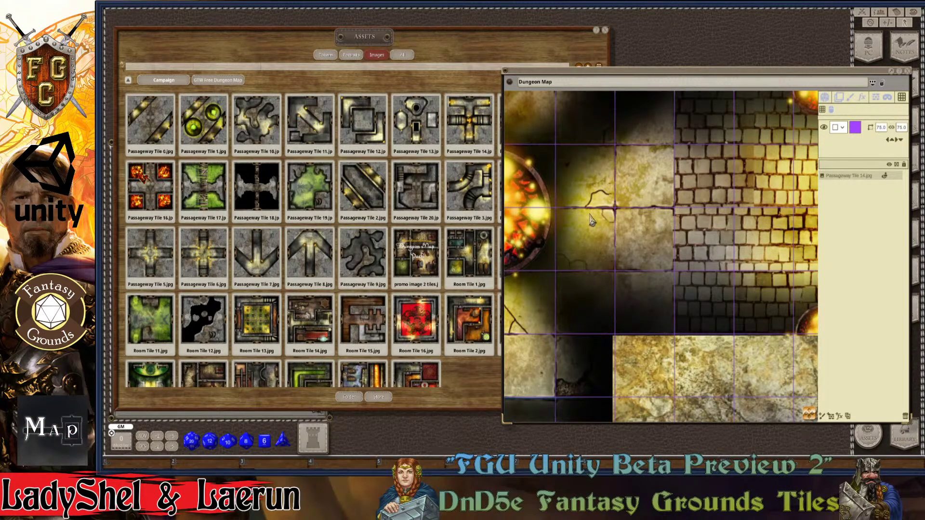
pyautogui.scroll(3, 587, 243)
pyautogui.scroll(1, 588, 243)
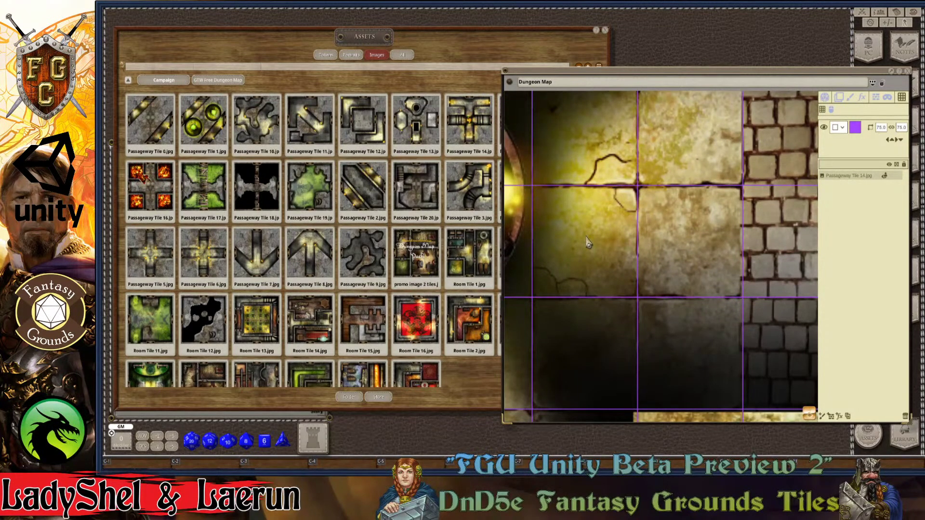
pyautogui.scroll(-5, 588, 243)
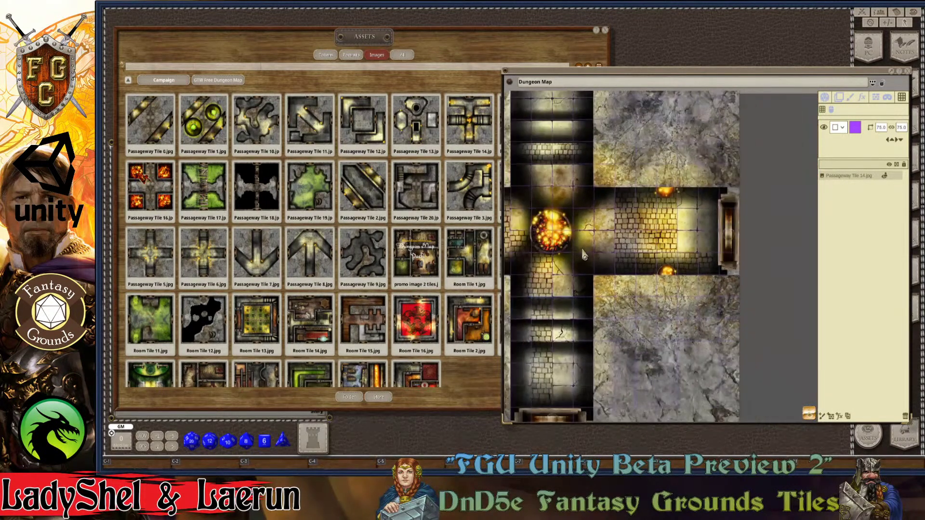
# Step: Switch from grid editing to layer editing and activate the stamp tool with the Passageway Tile 14 image
pyautogui.scroll(-6, 583, 255)
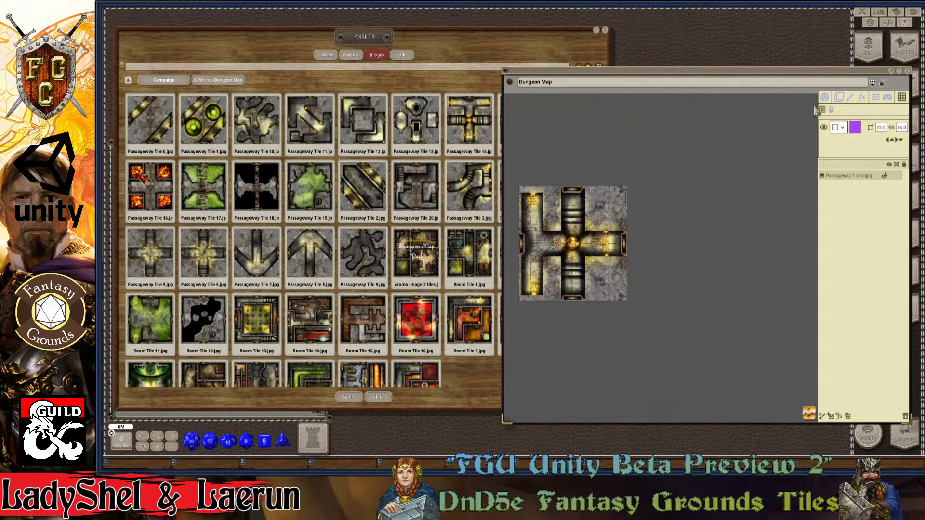
pyautogui.click(839, 96)
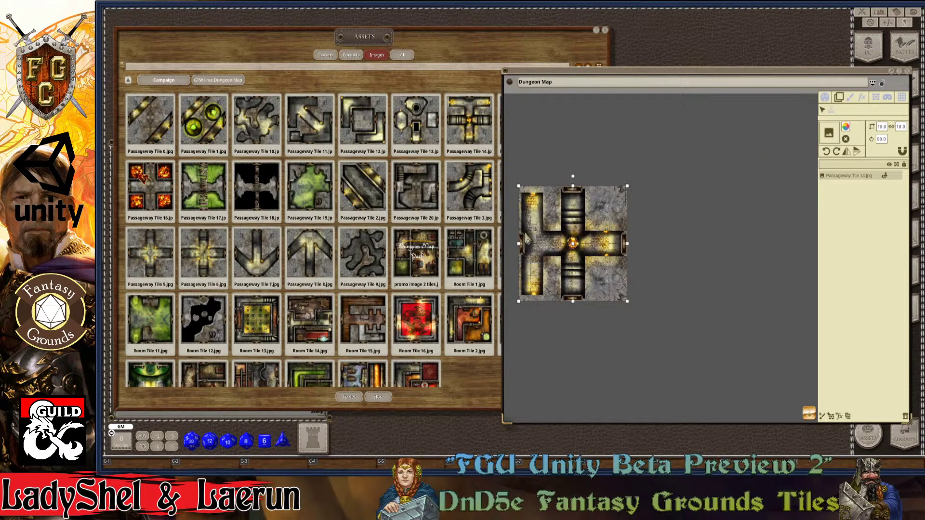
pyautogui.click(834, 112)
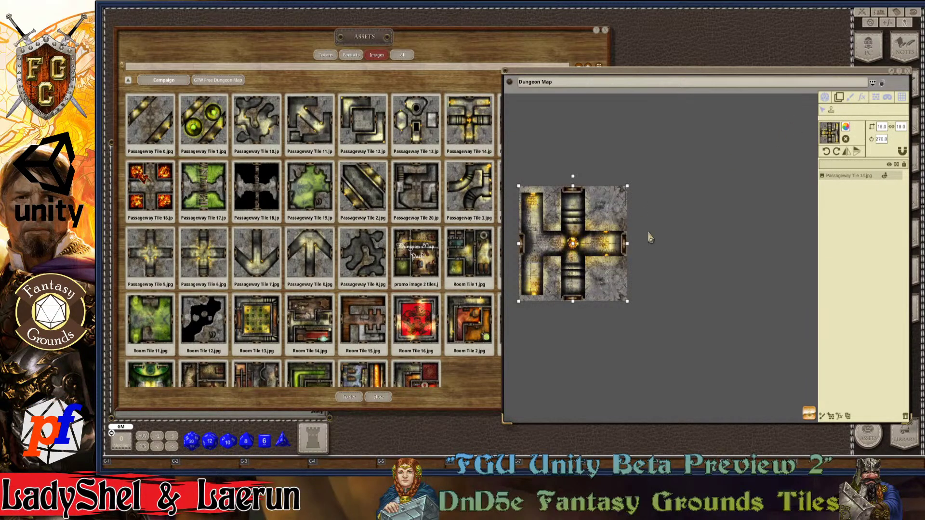
# Step: Try rotating the Passageway Tile 14 stamp counter-clockwise to 90°, clockwise to 270°, and counter-clockwise to 180°
pyautogui.click(828, 154)
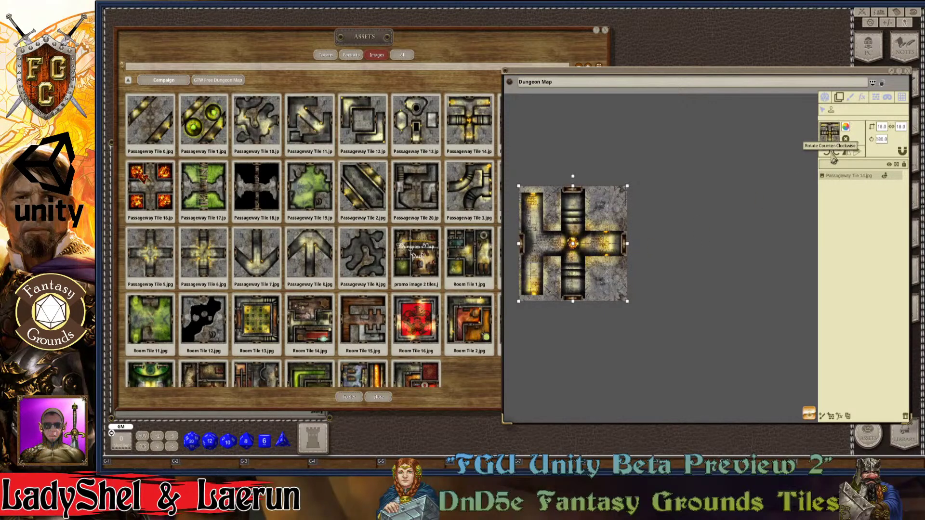
pyautogui.click(828, 153)
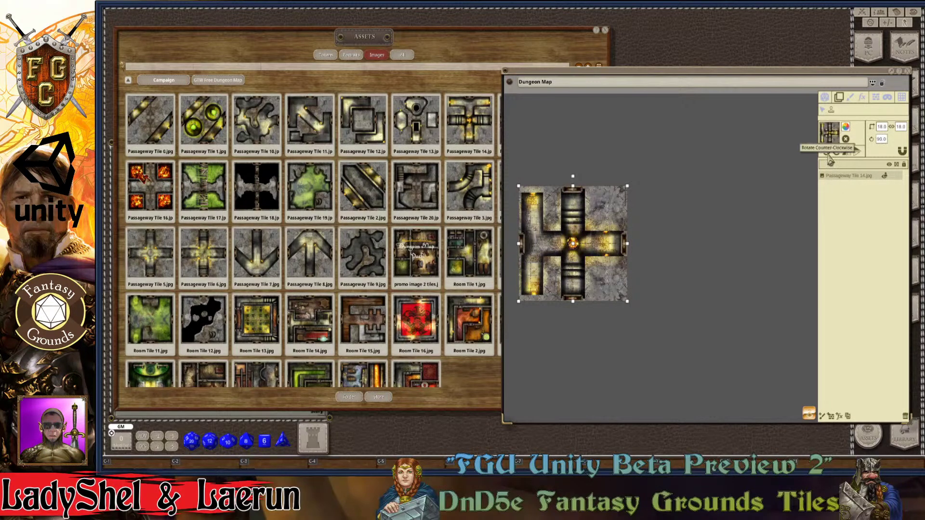
pyautogui.click(839, 154)
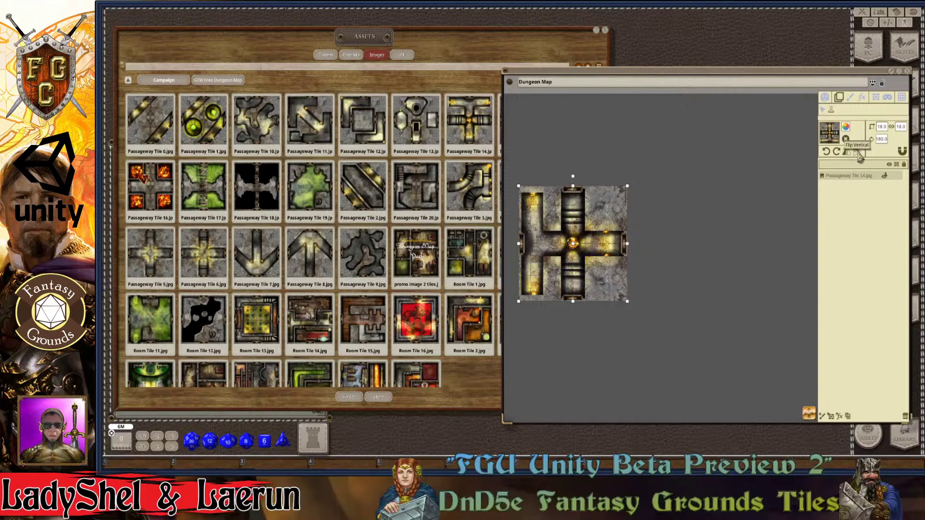
pyautogui.click(838, 153)
pyautogui.click(838, 153)
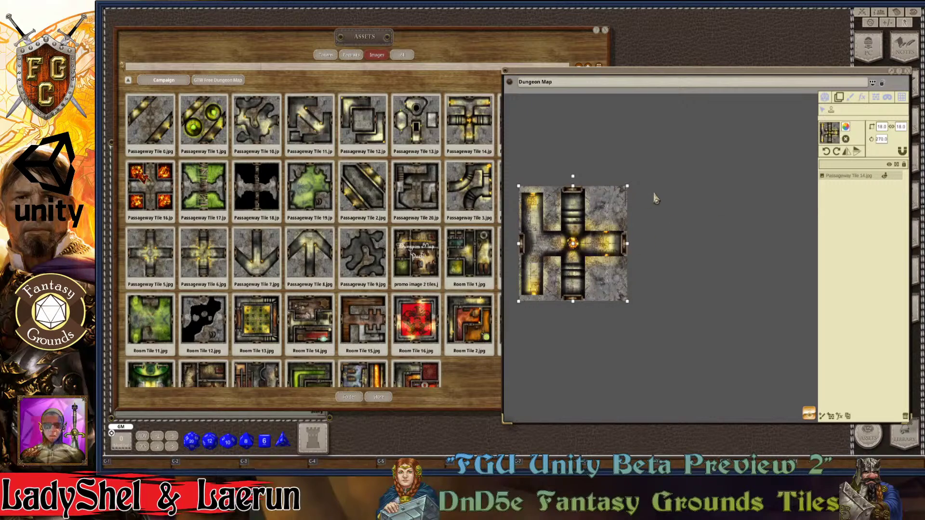
pyautogui.click(827, 152)
pyautogui.click(829, 156)
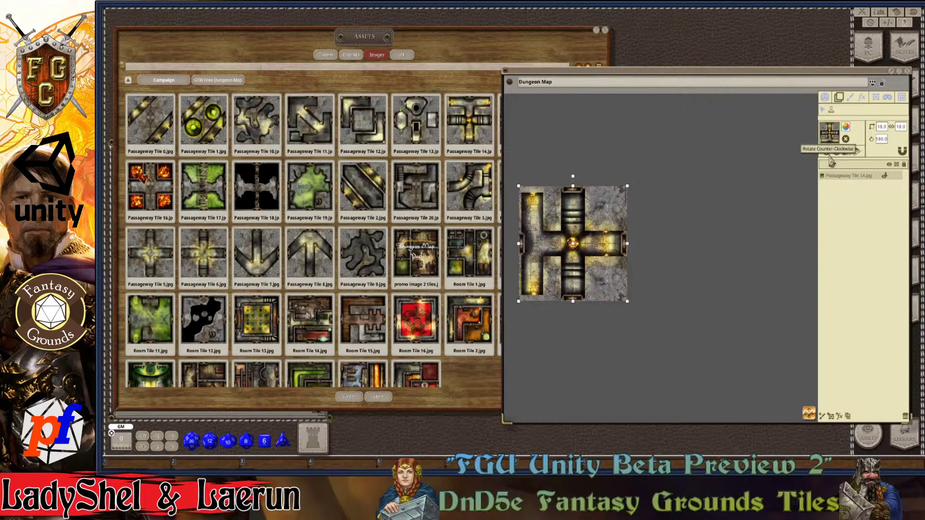
# Step: Rotate the Passageway Tile 14 stamp clockwise to an orientation of 0°
pyautogui.click(840, 159)
pyautogui.click(839, 160)
pyautogui.click(839, 161)
pyautogui.click(838, 162)
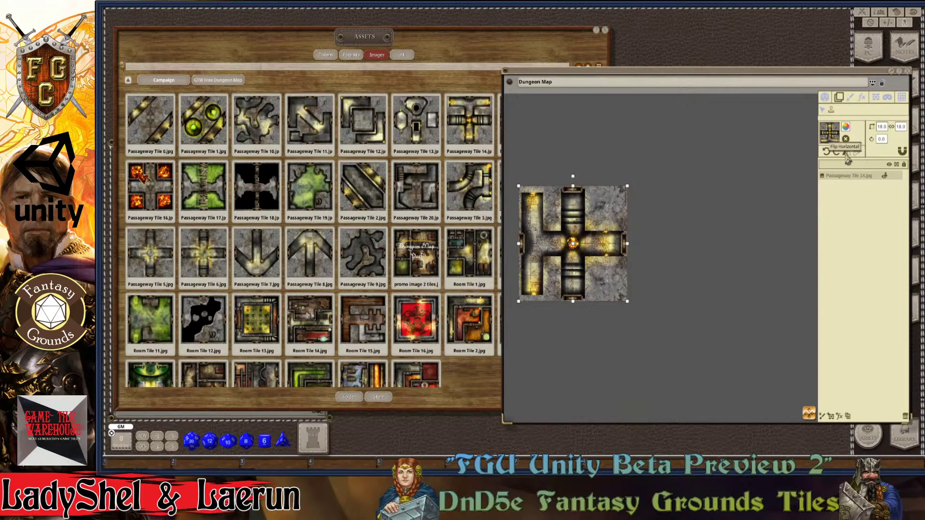
# Step: Set the stamp's orientation to 270°, place a second Passageway Tile 14 beside the first, and switch to the selection tool
pyautogui.click(828, 157)
pyautogui.click(829, 159)
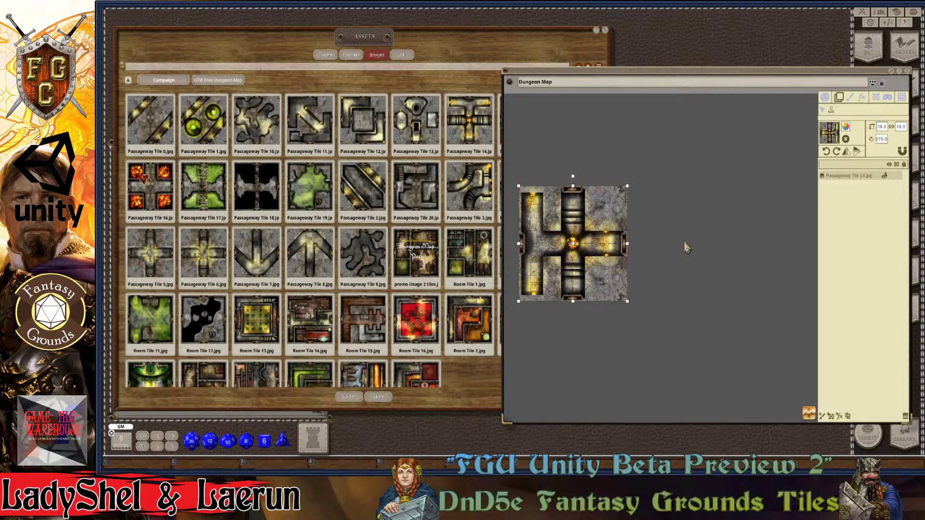
pyautogui.hotkey('ctrl', 'v')
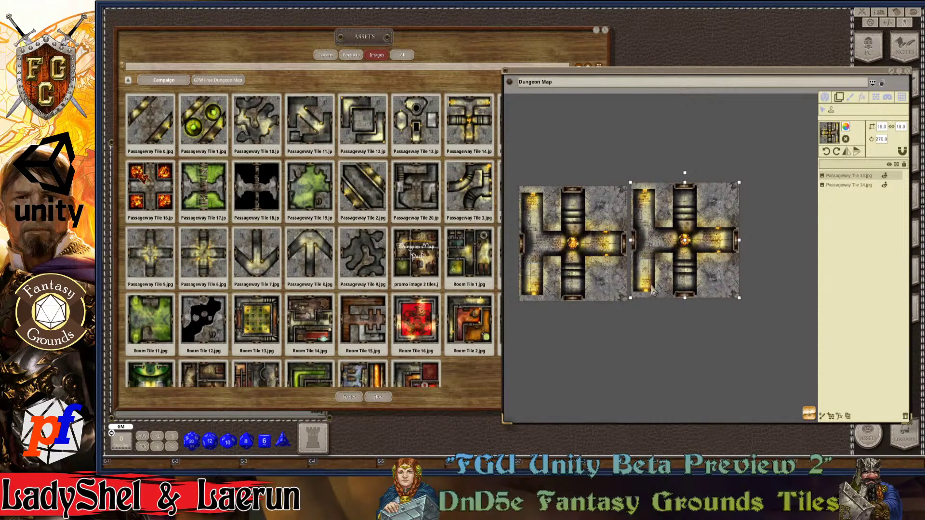
pyautogui.click(822, 110)
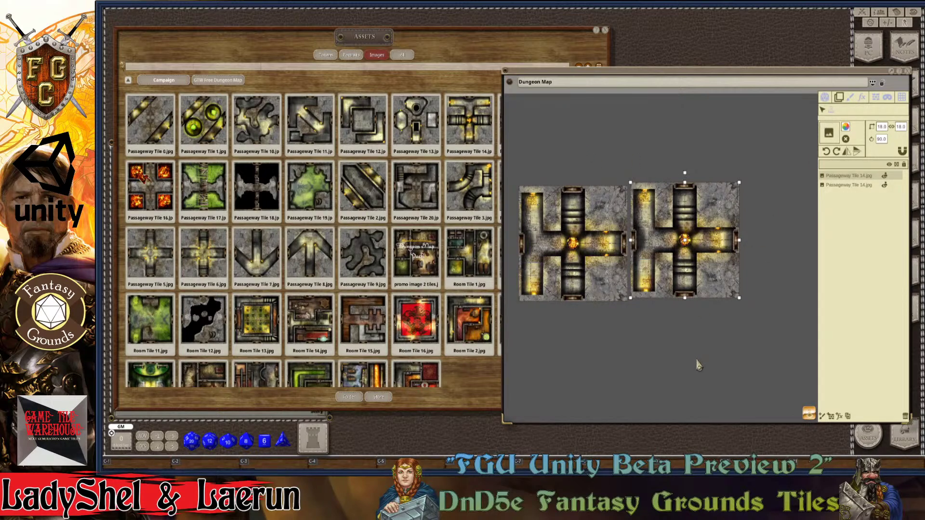
# Step: Move the second Passageway Tile 14 against the first so their edges line up and the facing doorways meet
pyautogui.scroll(2, 698, 366)
pyautogui.scroll(1, 622, 323)
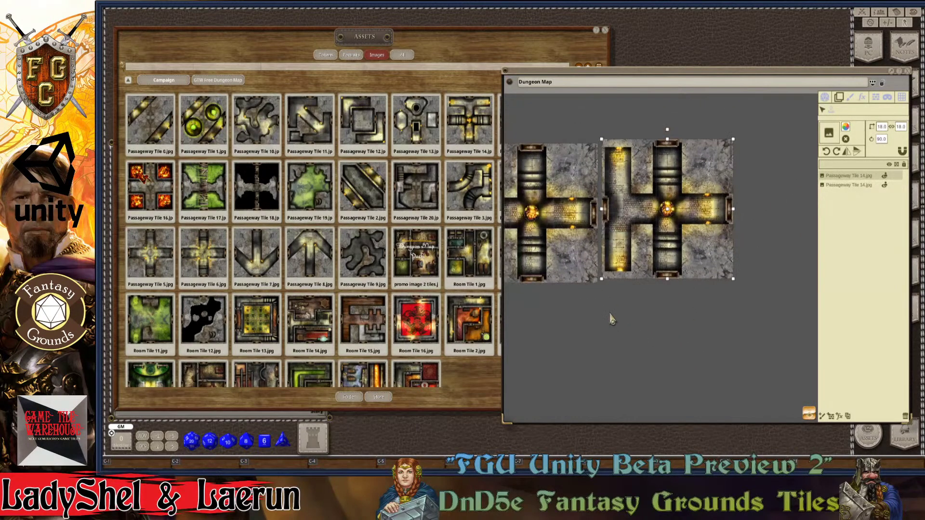
pyautogui.scroll(2, 581, 263)
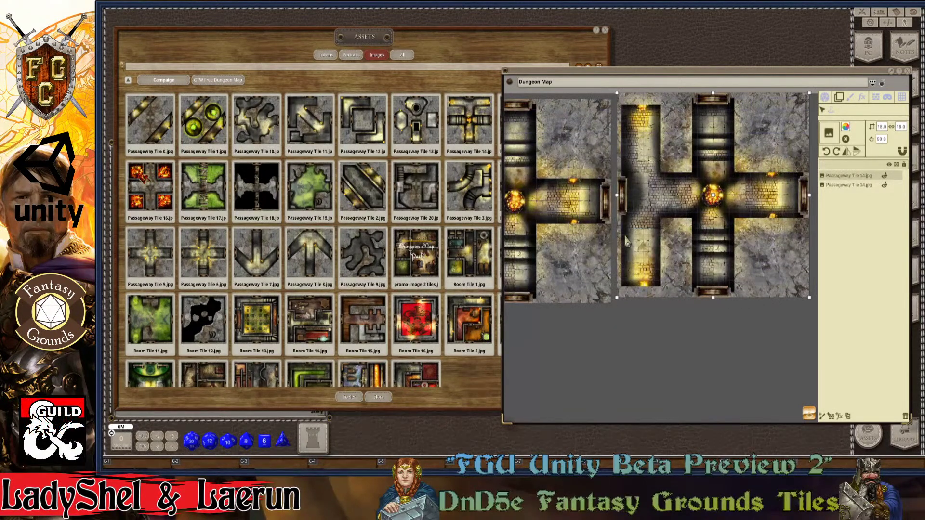
pyautogui.moveTo(690, 199); pyautogui.dragTo(684, 205)
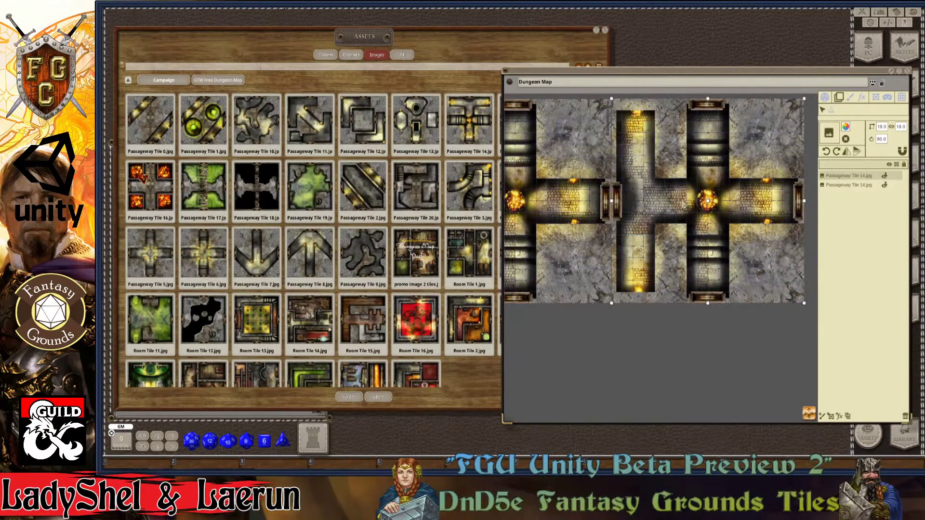
# Step: Try nudging the second tile one grid square left and back to the right
pyautogui.scroll(3, 615, 237)
pyautogui.scroll(2, 616, 237)
pyautogui.scroll(-3, 614, 236)
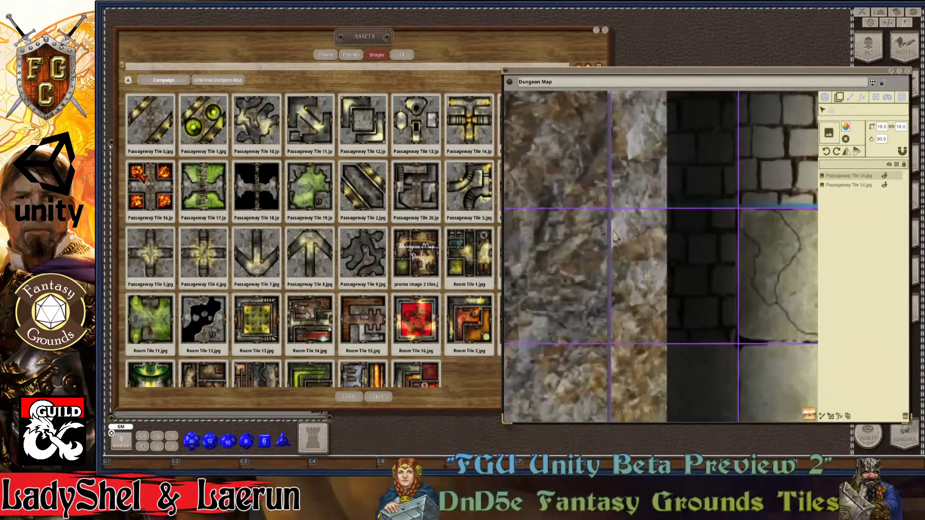
pyautogui.scroll(-2, 640, 166)
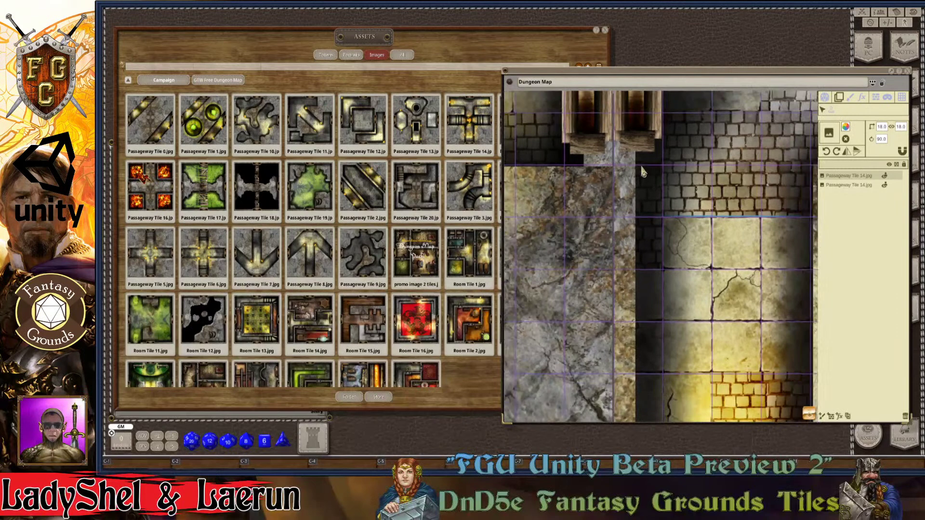
pyautogui.scroll(2, 697, 175)
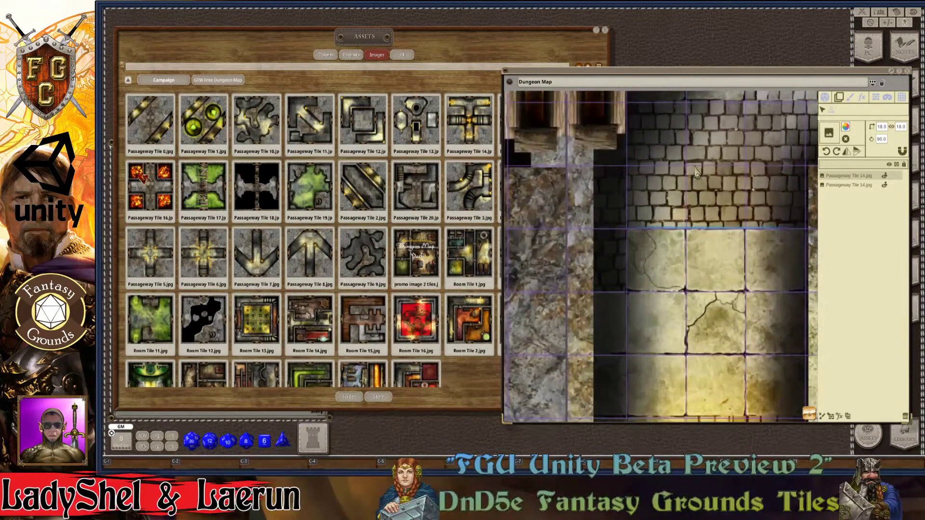
pyautogui.press('Left')
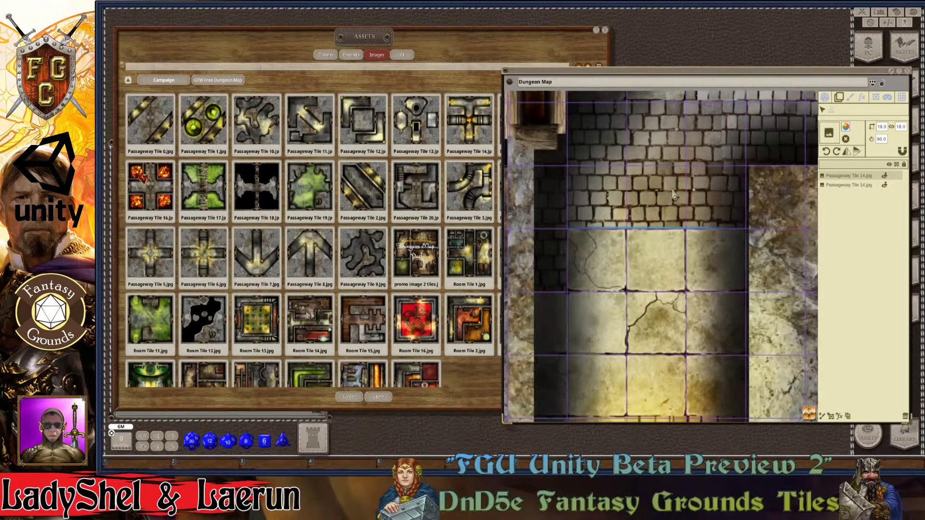
pyautogui.press('Right')
pyautogui.scroll(-4, 673, 196)
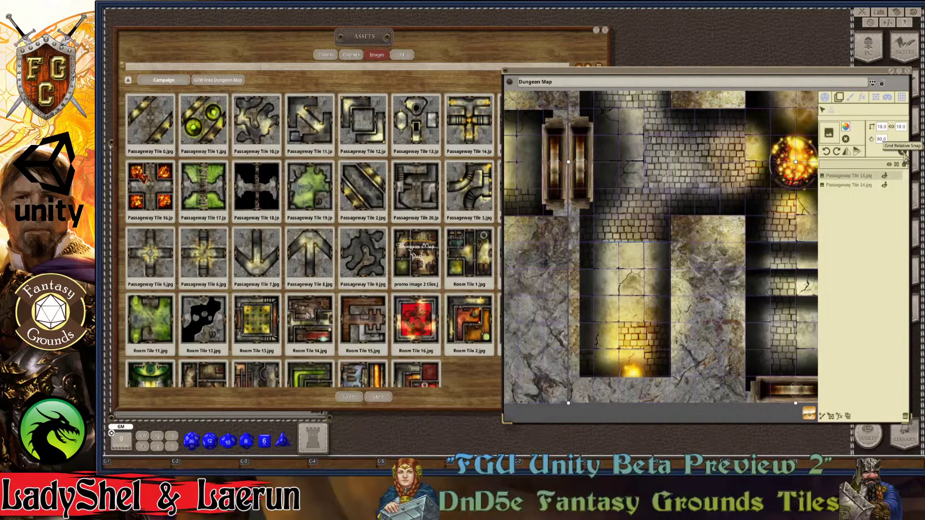
# Step: Toggle Grid Relative Snap and inspect the seam between the two tiles close up and from further out
pyautogui.click(904, 152)
pyautogui.scroll(6, 567, 246)
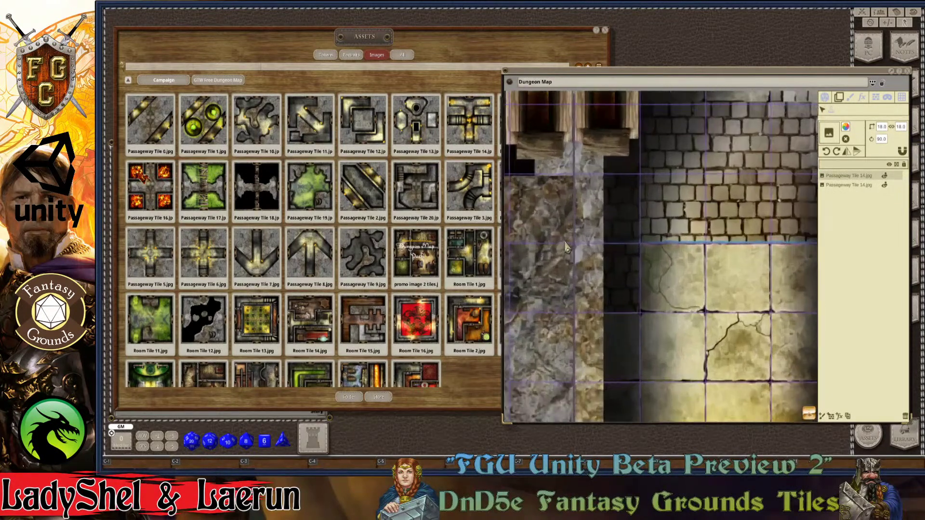
pyautogui.scroll(5, 567, 246)
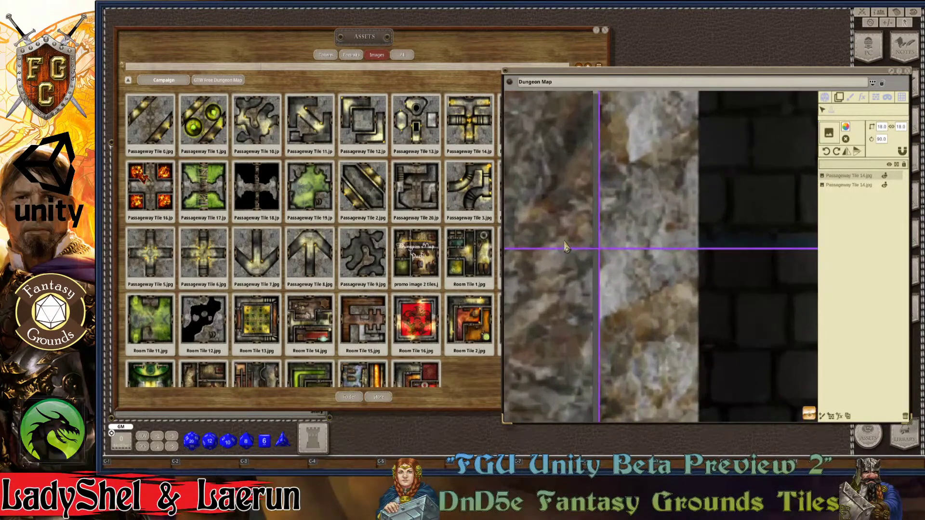
pyautogui.scroll(-8, 585, 219)
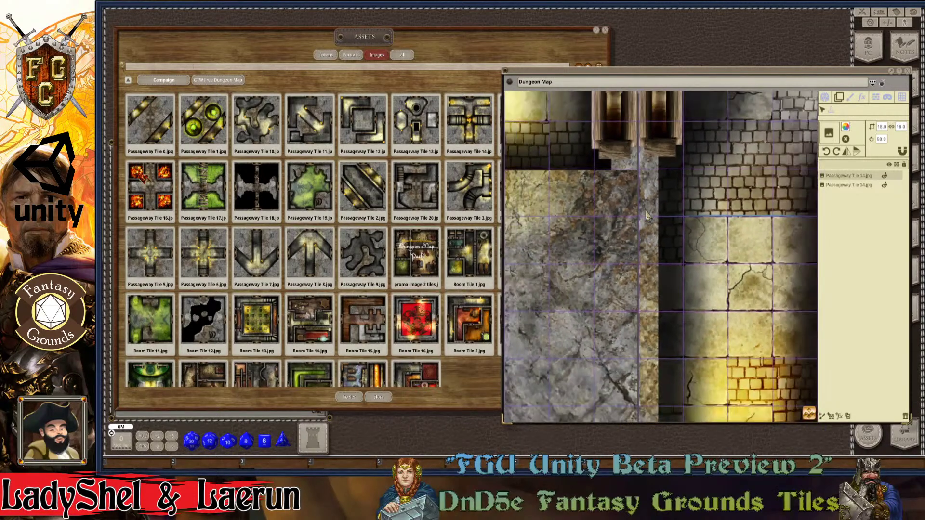
pyautogui.scroll(6, 642, 169)
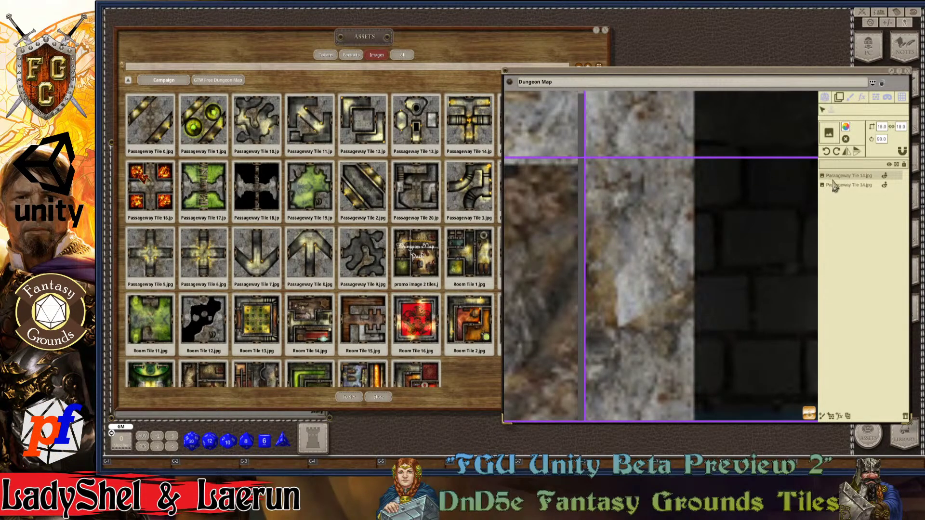
pyautogui.scroll(-5, 650, 159)
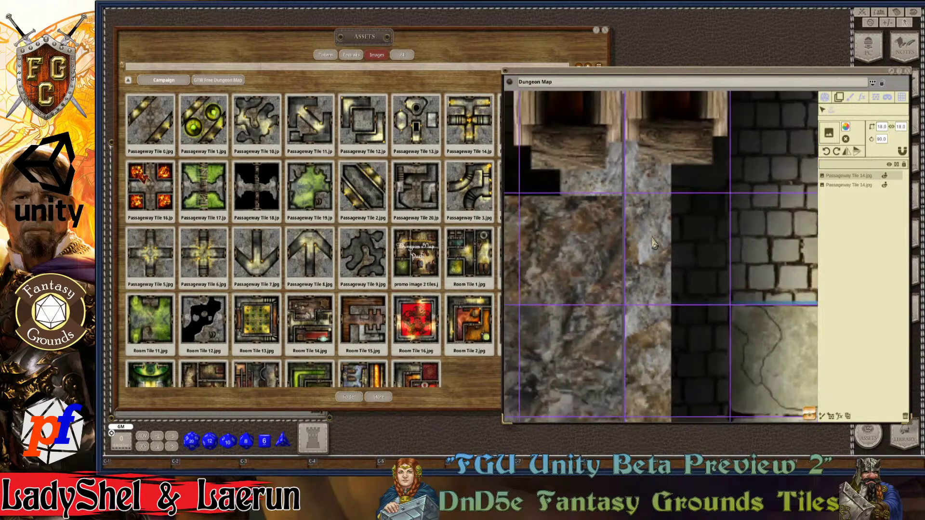
pyautogui.scroll(-3, 651, 246)
pyautogui.scroll(-3, 740, 249)
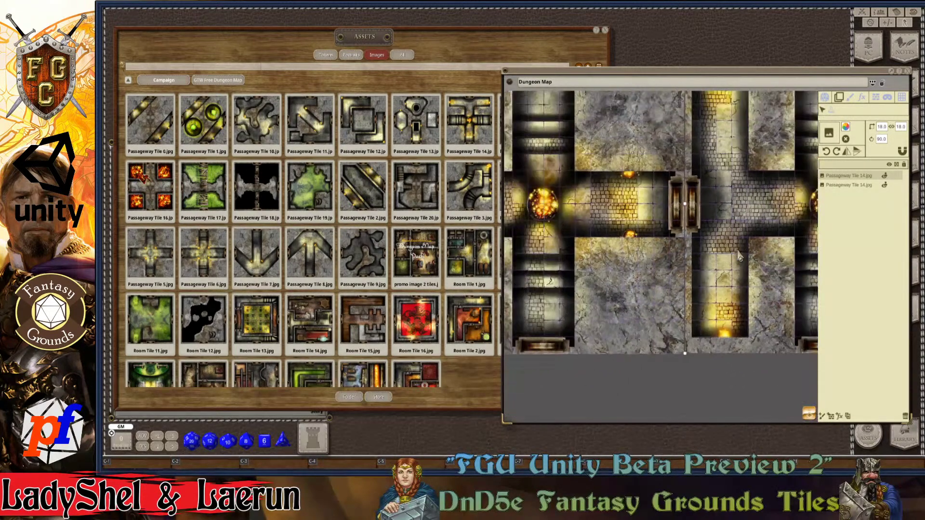
# Step: Move the first Passageway Tile 14 slightly right to close the narrow gap against the second tile
pyautogui.scroll(5, 740, 253)
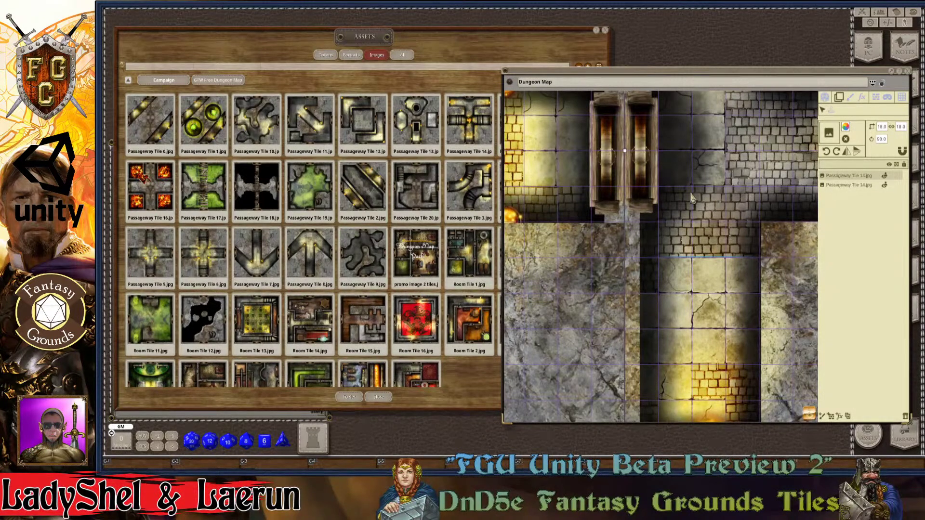
pyautogui.scroll(5, 633, 222)
pyautogui.scroll(3, 581, 204)
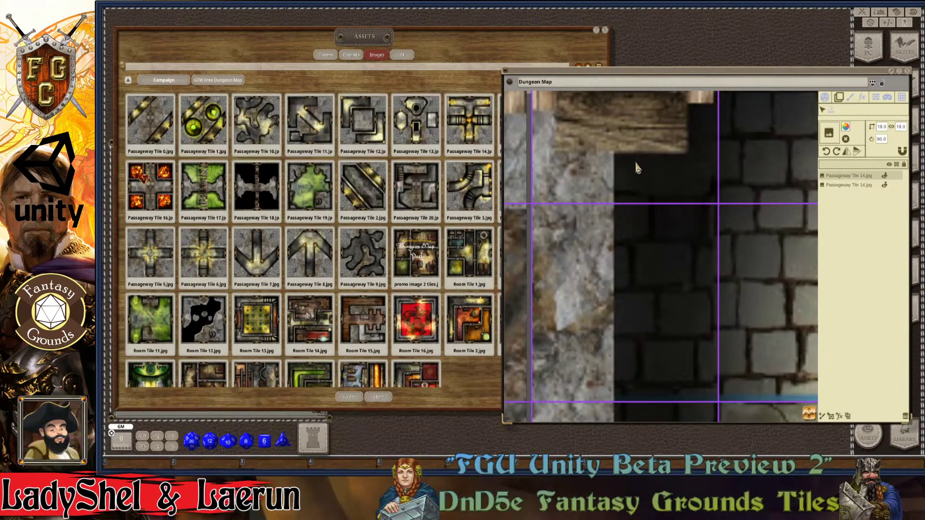
pyautogui.moveTo(685, 165); pyautogui.dragTo(633, 178)
pyautogui.click(510, 160)
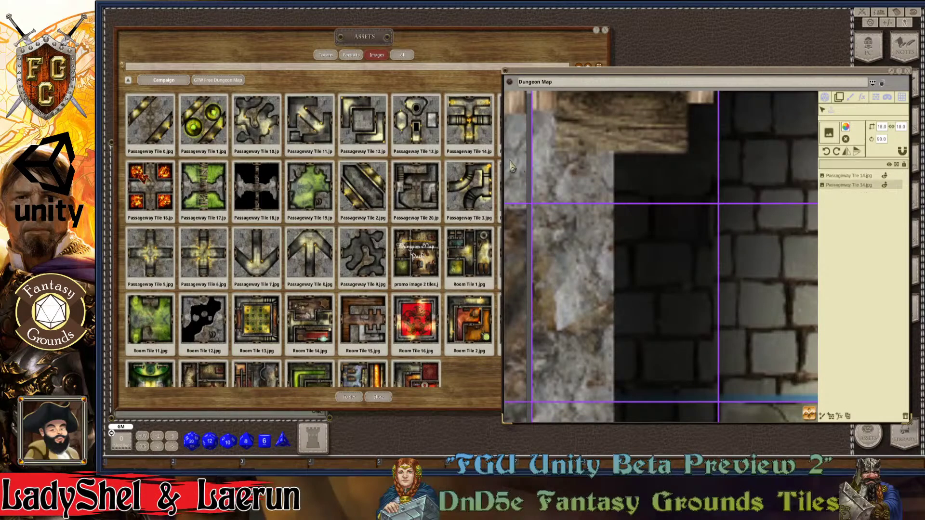
pyautogui.moveTo(517, 144); pyautogui.dragTo(525, 143)
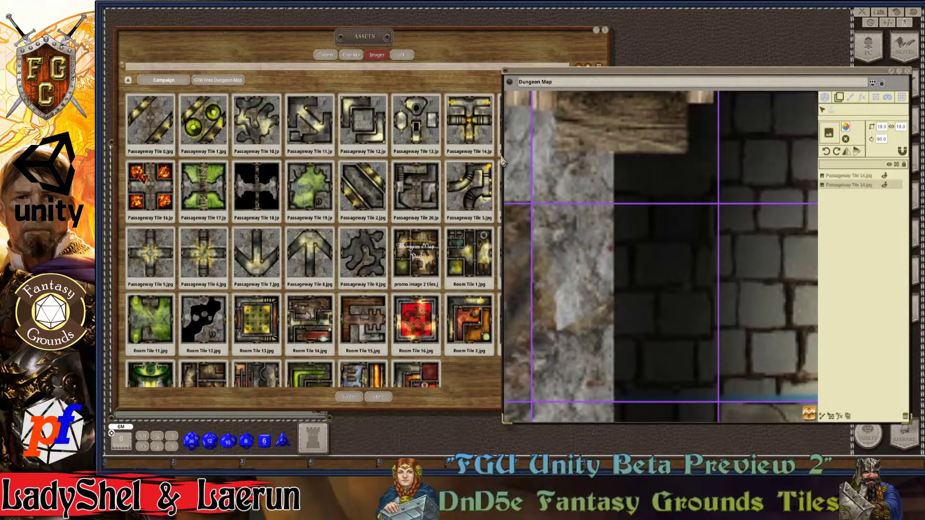
# Step: Examine the joint between the two tiles and their alignment across the whole layout
pyautogui.scroll(-10, 540, 180)
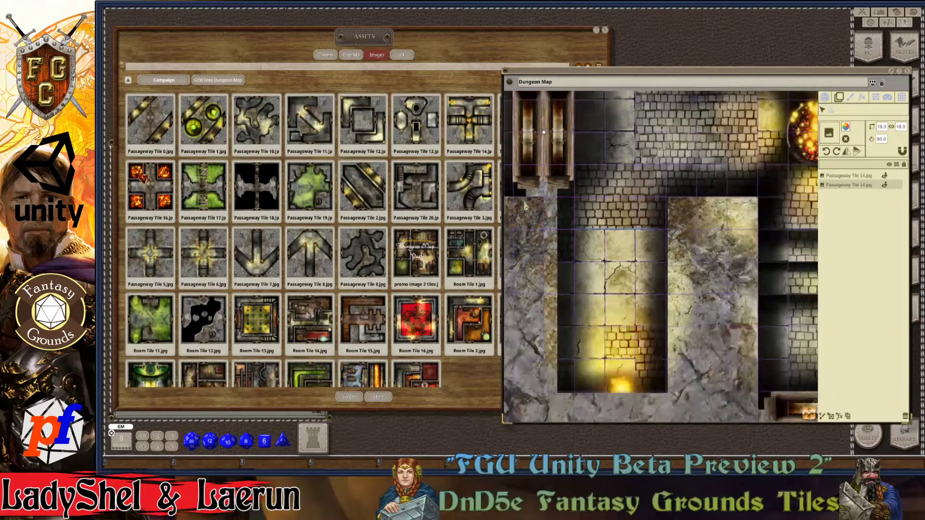
pyautogui.scroll(-2, 527, 206)
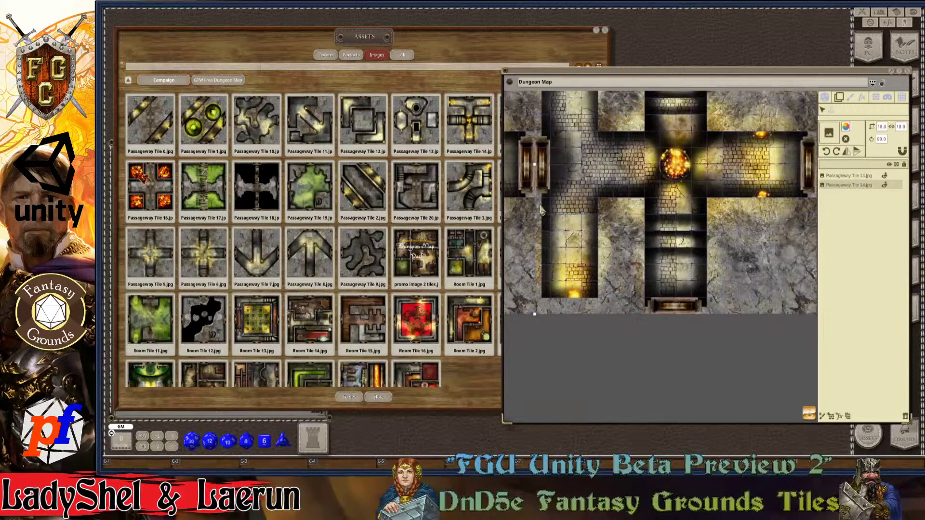
pyautogui.scroll(10, 527, 223)
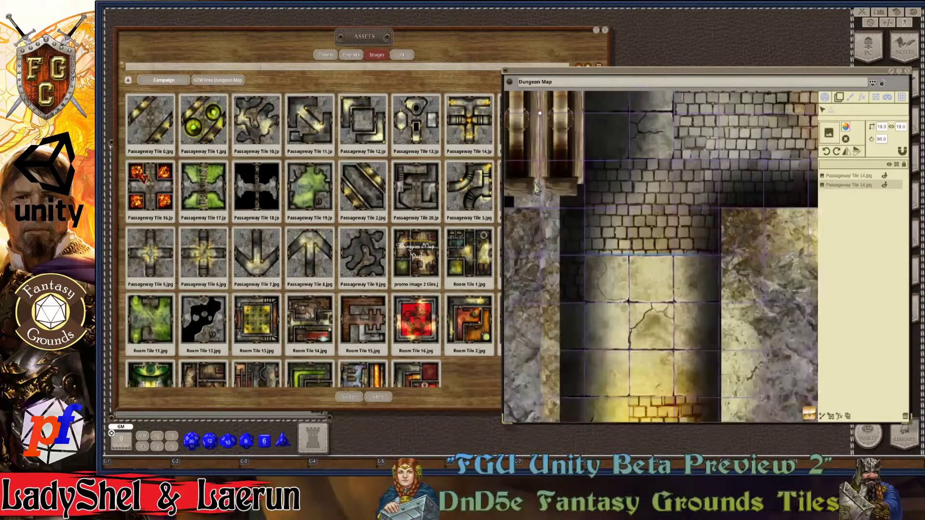
pyautogui.scroll(-5, 549, 236)
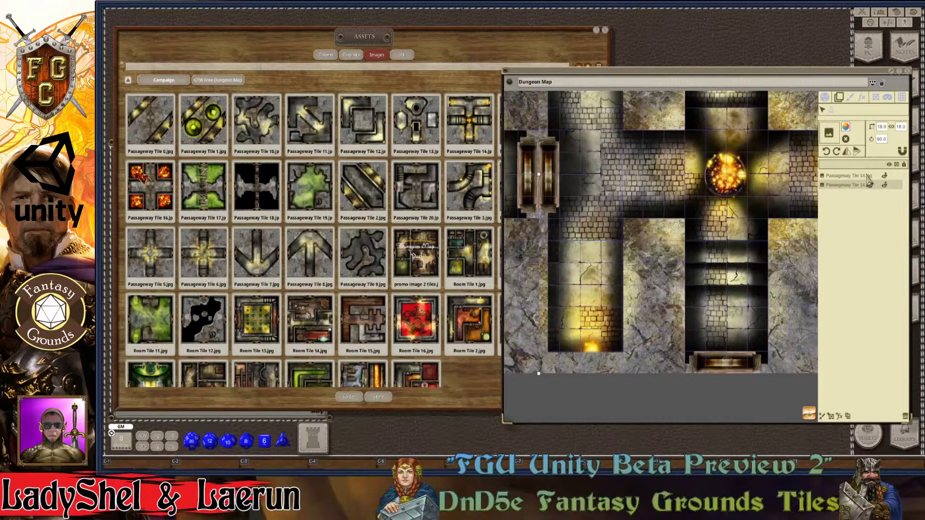
pyautogui.scroll(-6, 694, 225)
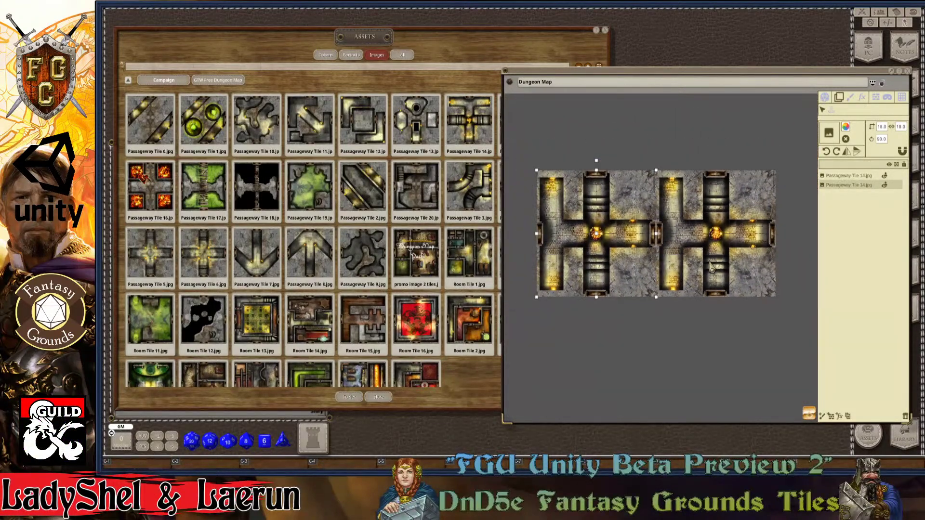
pyautogui.scroll(4, 708, 267)
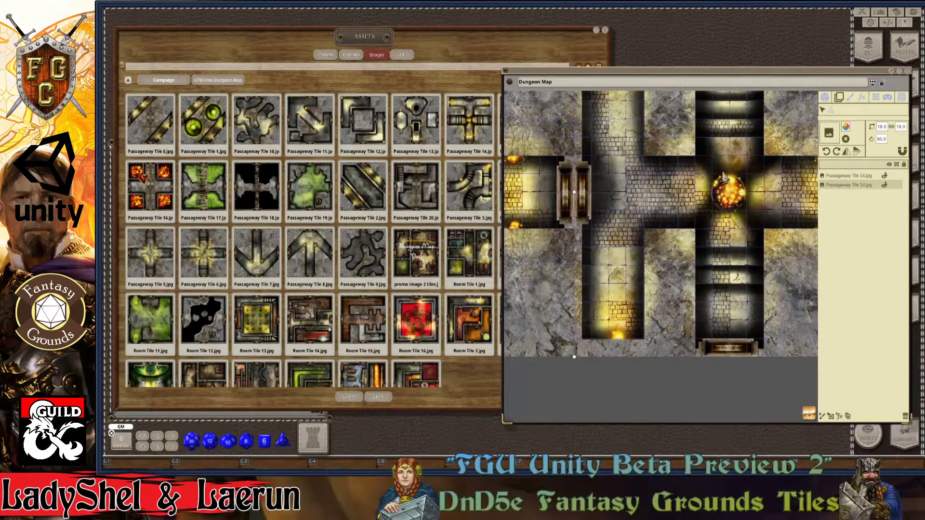
# Step: Try selecting and deselecting the second Passageway Tile 14 through its entry in the layer list
pyautogui.click(833, 184)
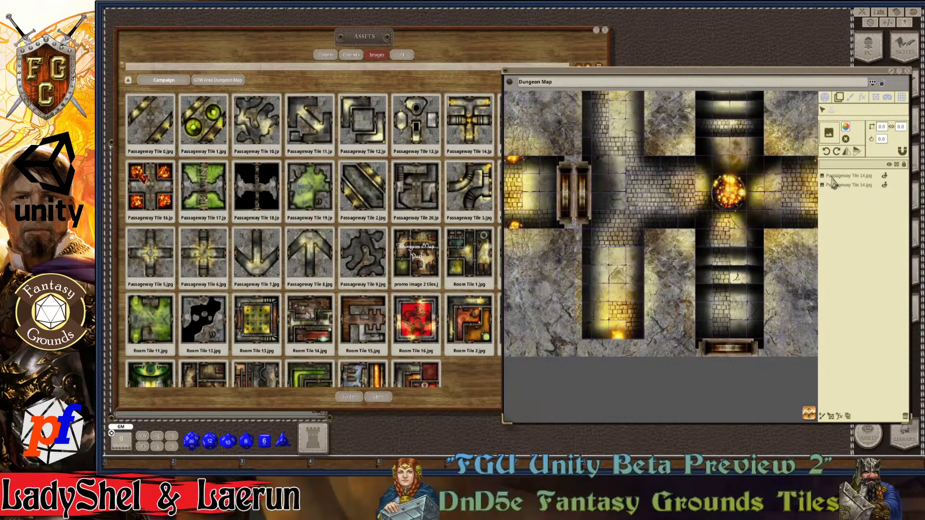
pyautogui.click(831, 176)
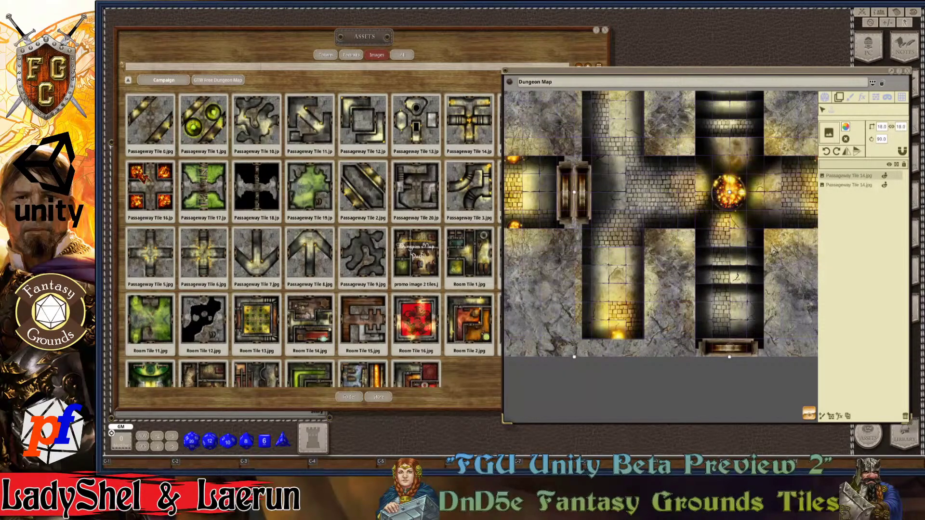
pyautogui.click(908, 183)
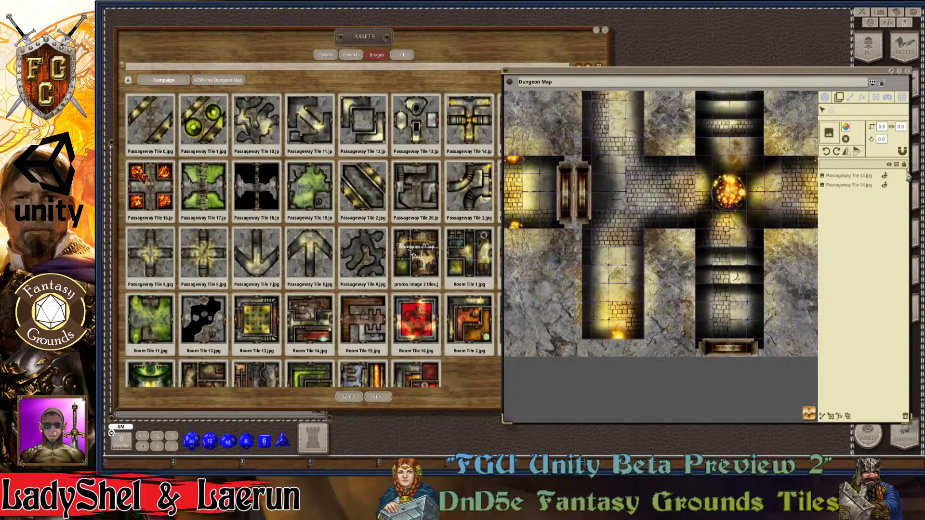
pyautogui.click(852, 176)
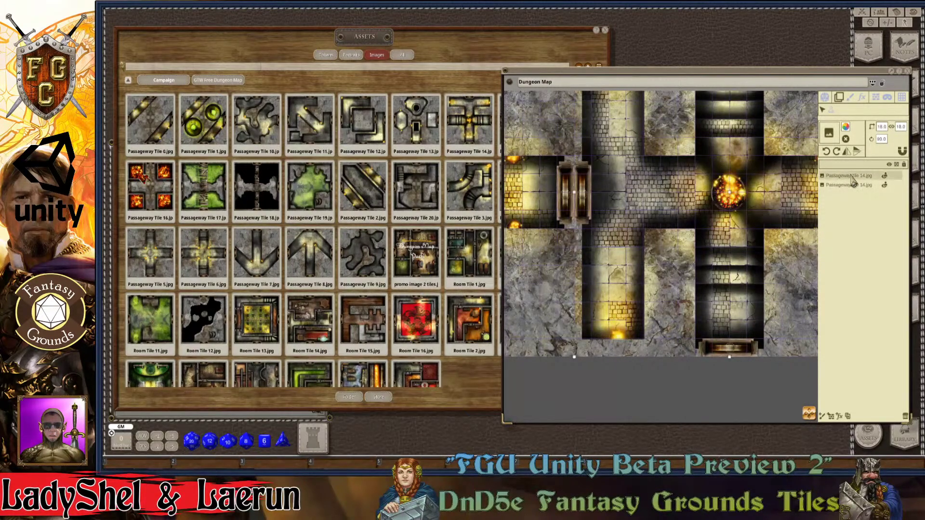
pyautogui.click(905, 183)
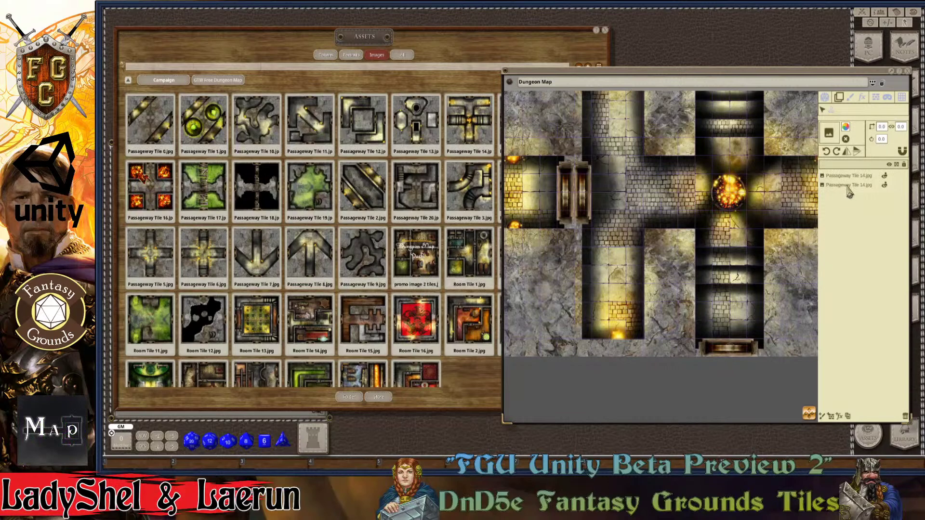
pyautogui.click(861, 177)
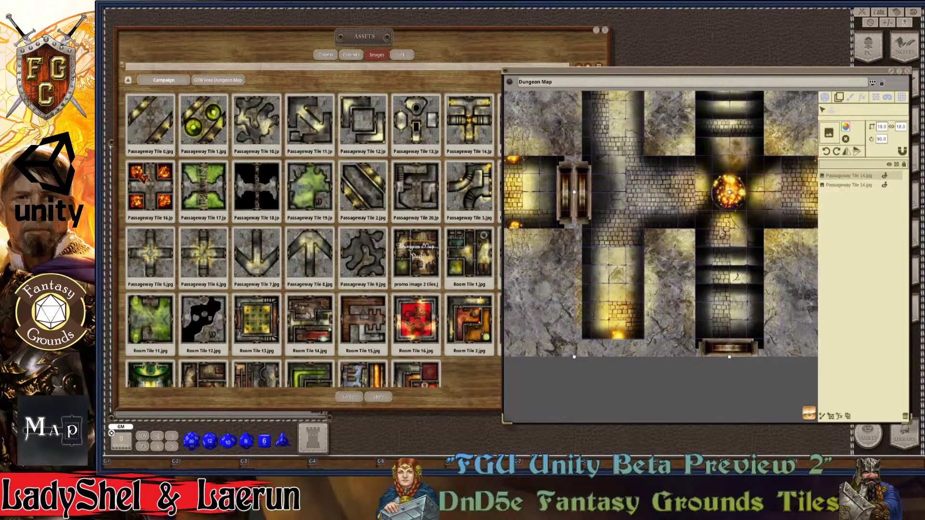
# Step: Hide the second Passageway Tile 14 on the map and make it visible again
pyautogui.moveTo(746, 216)
pyautogui.mouseDown()
pyautogui.moveTo(754, 216)
pyautogui.moveTo(743, 216)
pyautogui.mouseUp()
pyautogui.click(885, 180)
pyautogui.click(886, 178)
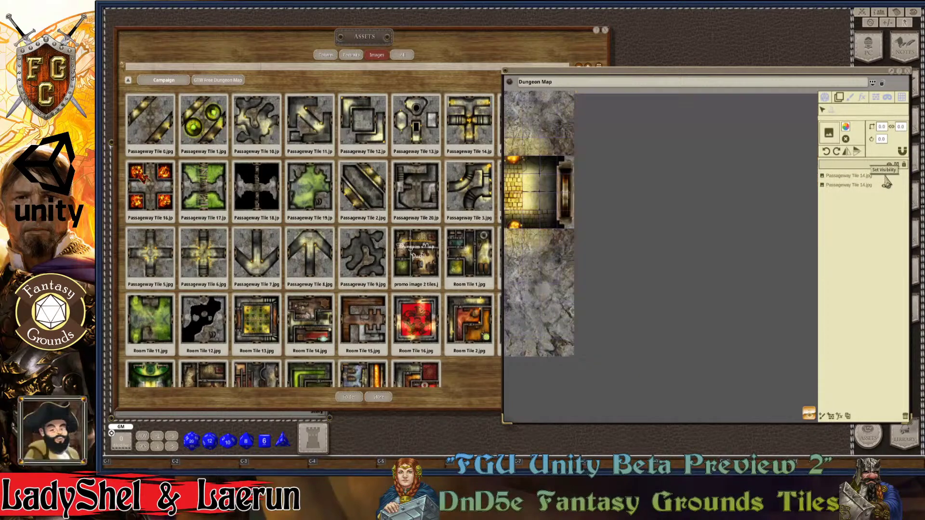
pyautogui.click(886, 177)
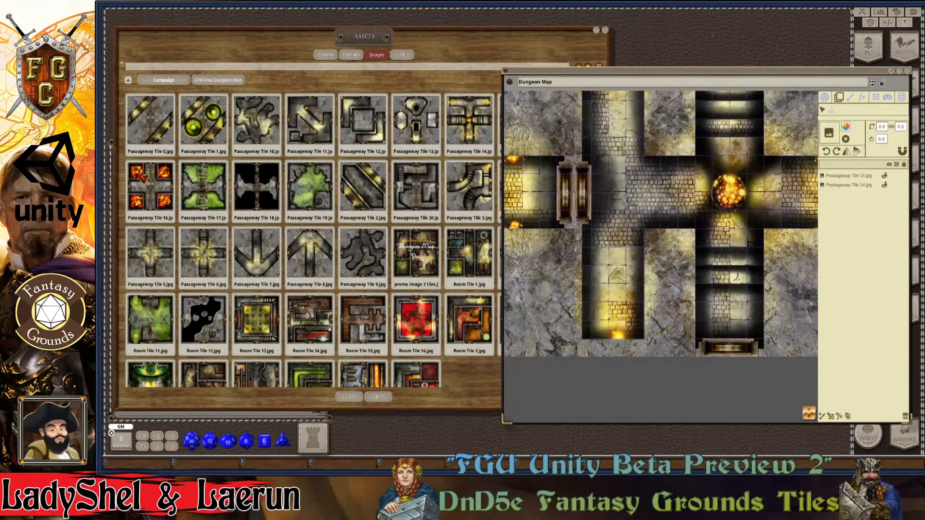
# Step: Rotate the right-hand Passageway Tile 14 clockwise by 180 degrees so that it mirrors the first tile
pyautogui.scroll(-5, 690, 331)
pyautogui.scroll(-1, 690, 331)
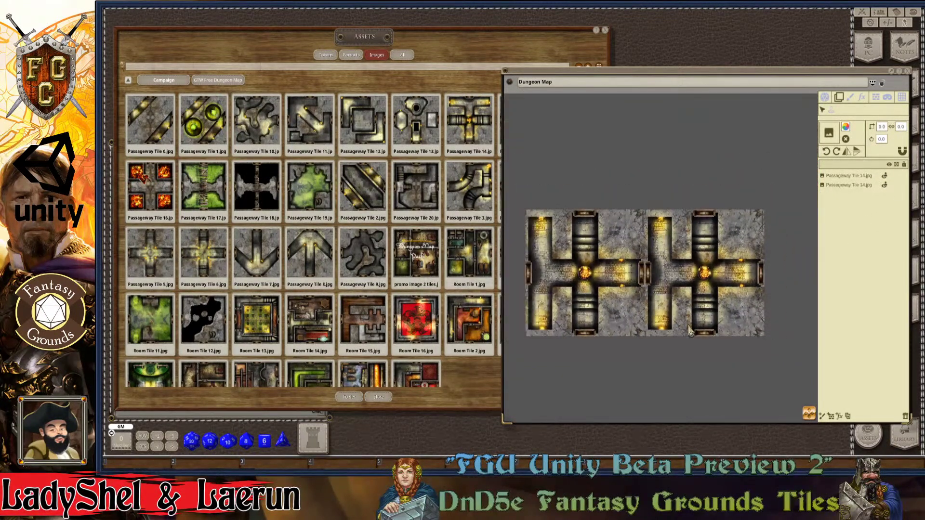
pyautogui.scroll(2, 692, 286)
pyautogui.click(692, 268)
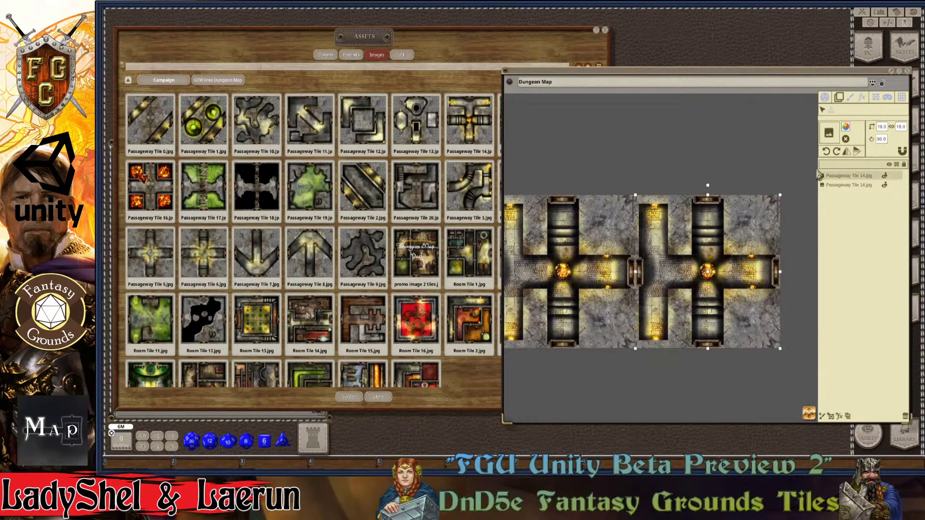
pyautogui.click(837, 152)
pyautogui.click(838, 157)
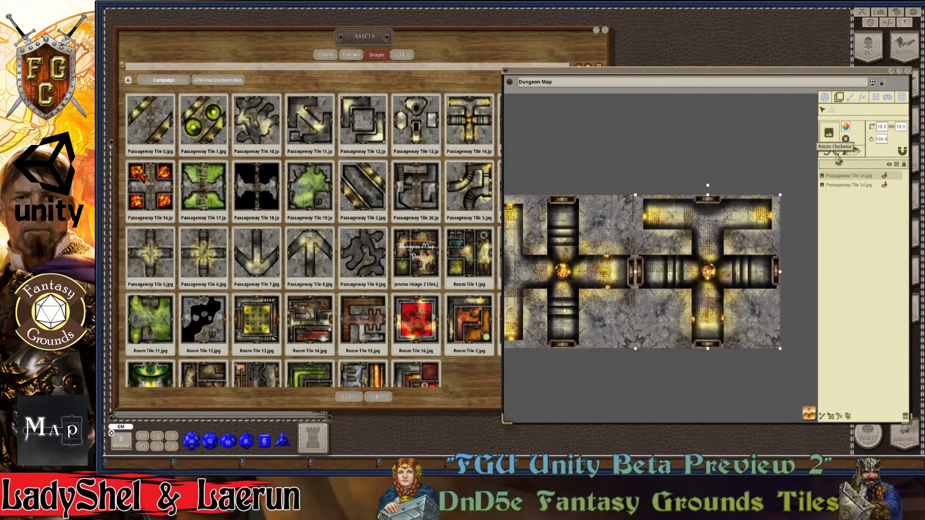
pyautogui.click(836, 154)
pyautogui.click(837, 153)
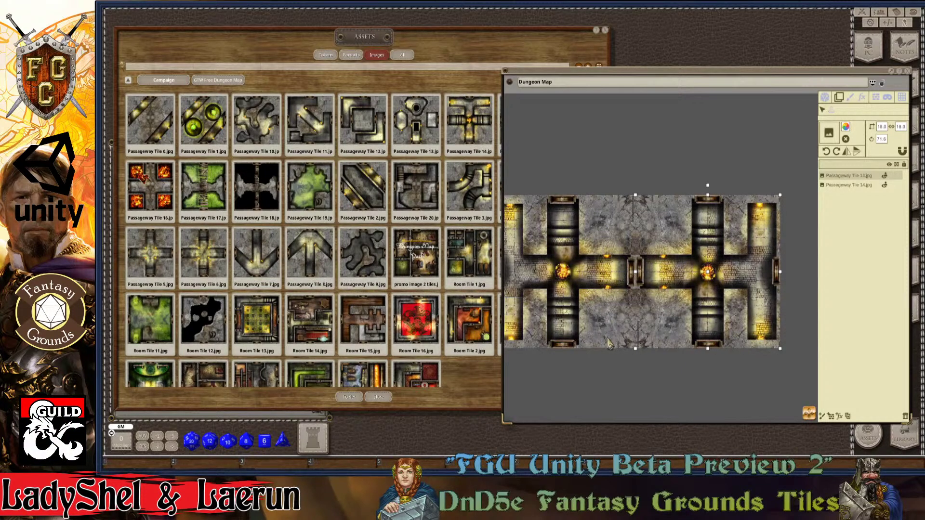
# Step: Examine the joint between the two mirrored passageway tiles and deselect the rotated tile
pyautogui.scroll(5, 644, 343)
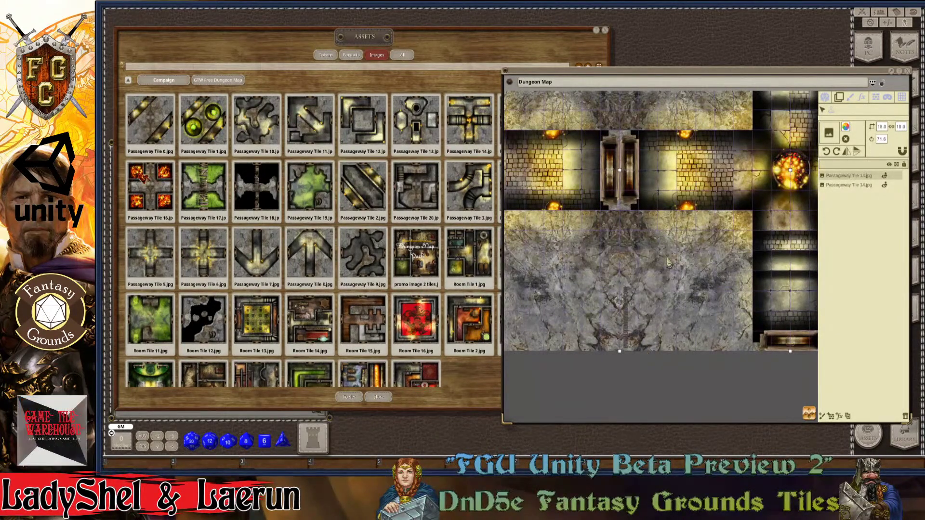
pyautogui.scroll(-5, 651, 265)
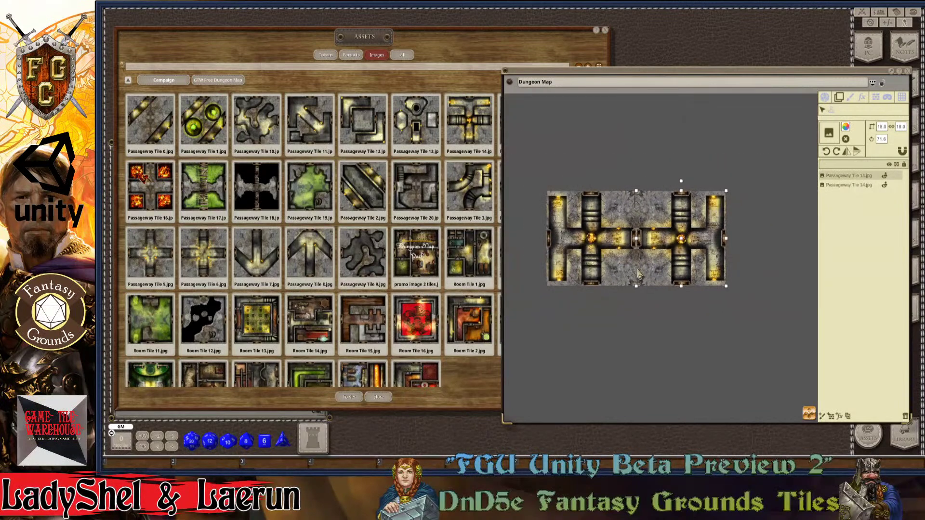
pyautogui.scroll(3, 637, 275)
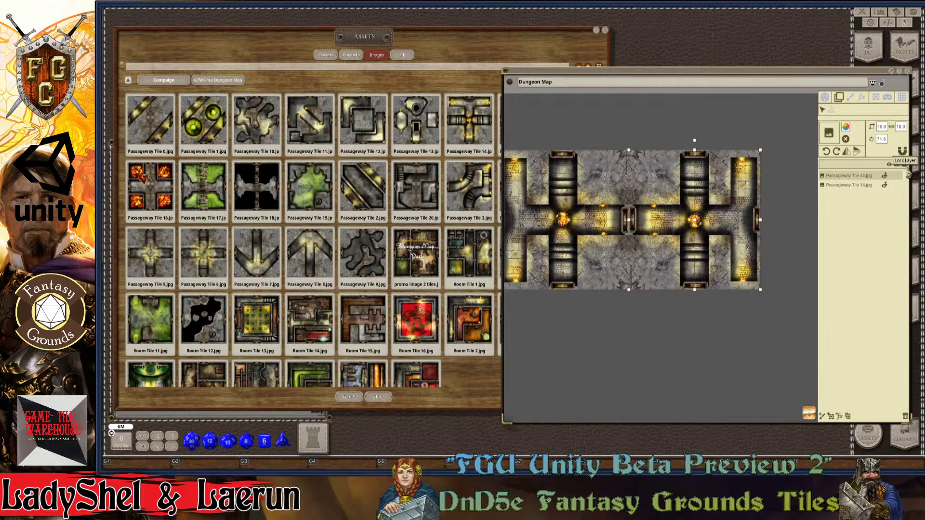
pyautogui.rightClick(901, 168)
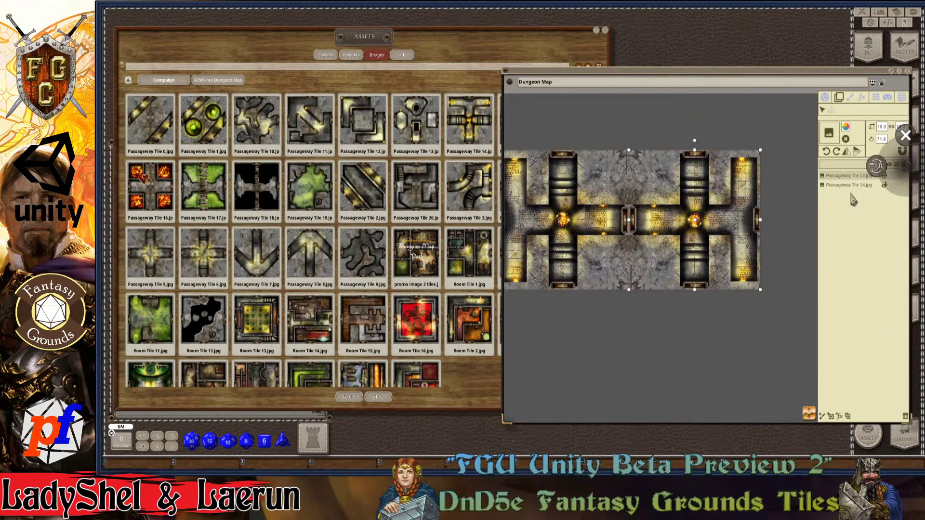
pyautogui.click(847, 216)
pyautogui.click(843, 176)
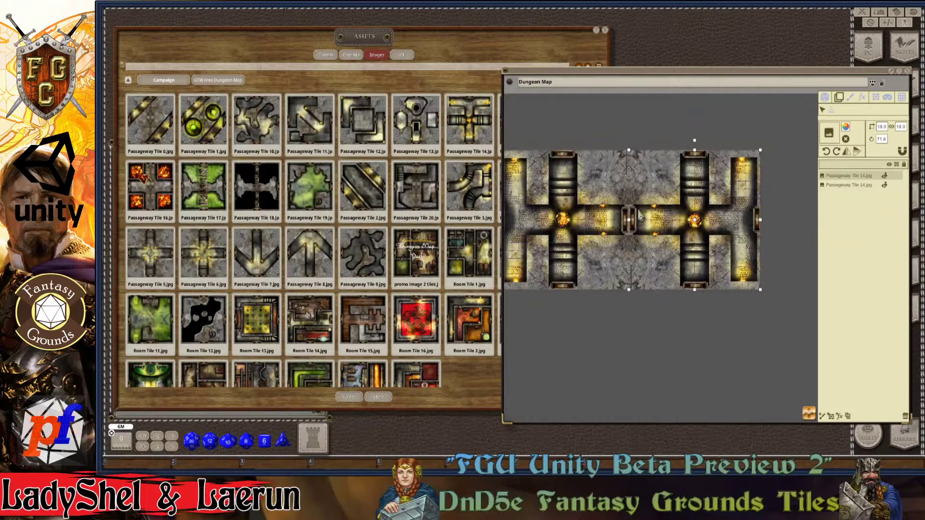
pyautogui.click(626, 124)
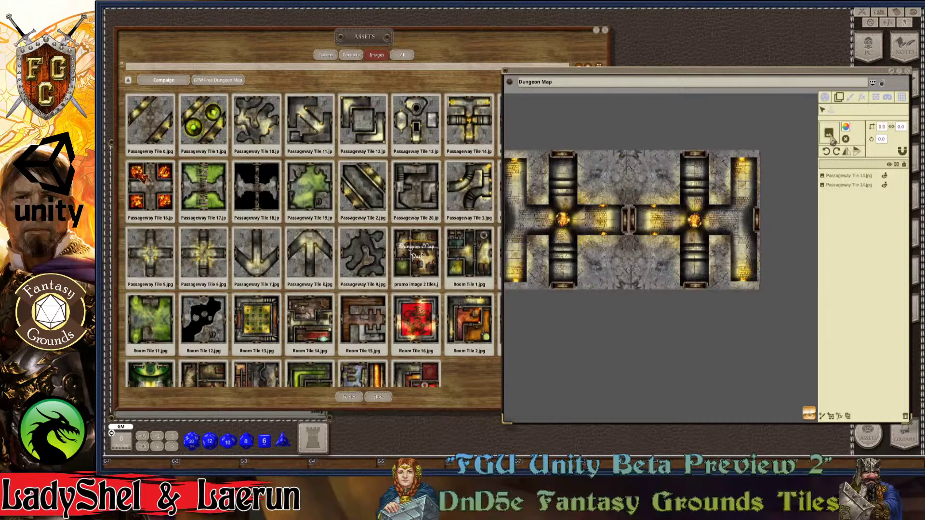
# Step: Stamp Room Tile 1 from the tile pack onto the map just below the right-hand passageway tile
pyautogui.click(831, 111)
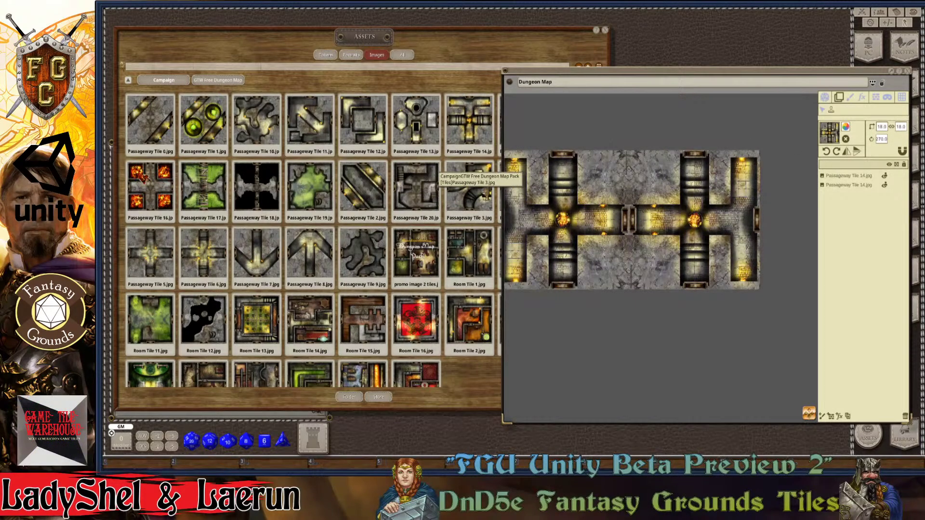
pyautogui.click(465, 247)
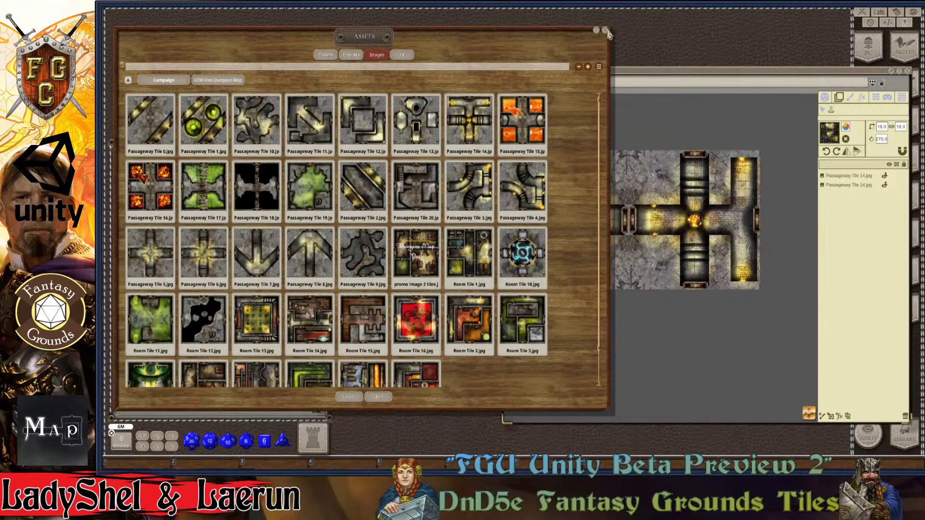
pyautogui.click(645, 79)
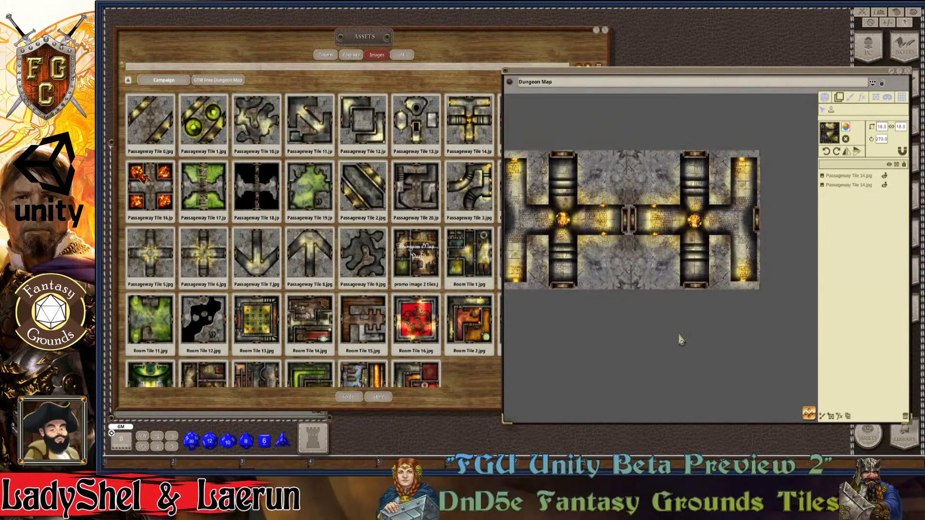
pyautogui.moveTo(700, 374); pyautogui.dragTo(699, 374)
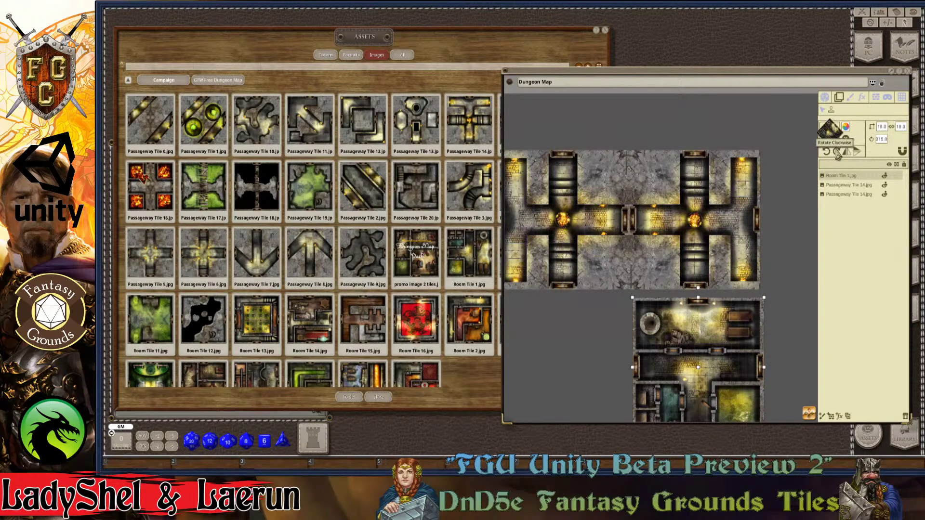
# Step: Rotate the placed Room Tile 1 clockwise to 0 degrees
pyautogui.click(837, 153)
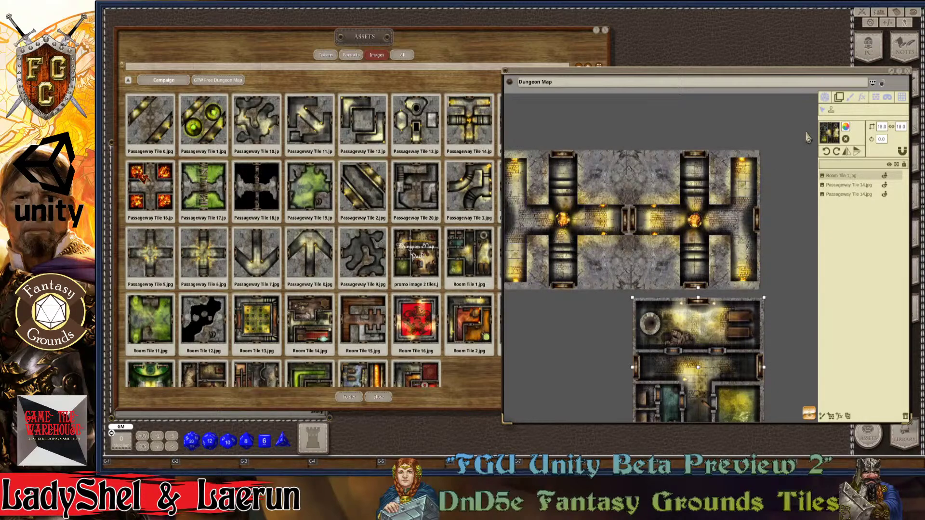
pyautogui.click(822, 110)
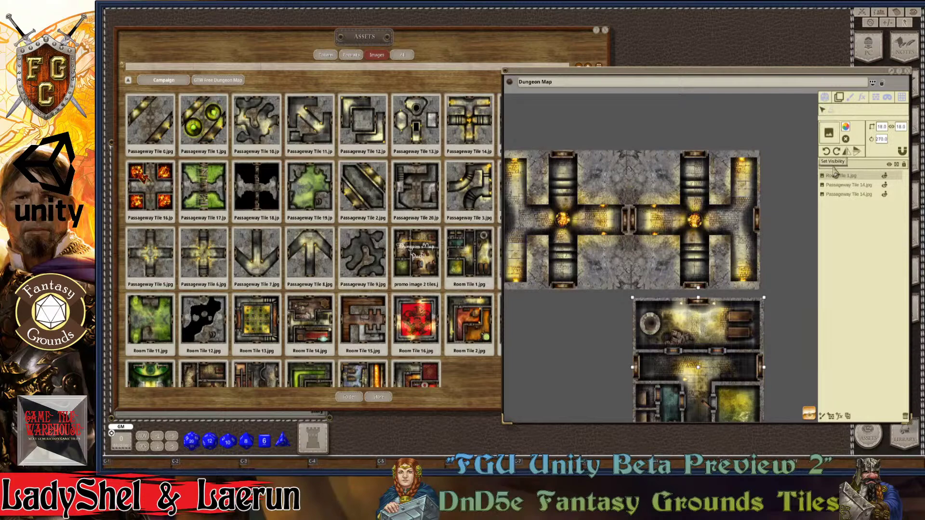
pyautogui.click(837, 152)
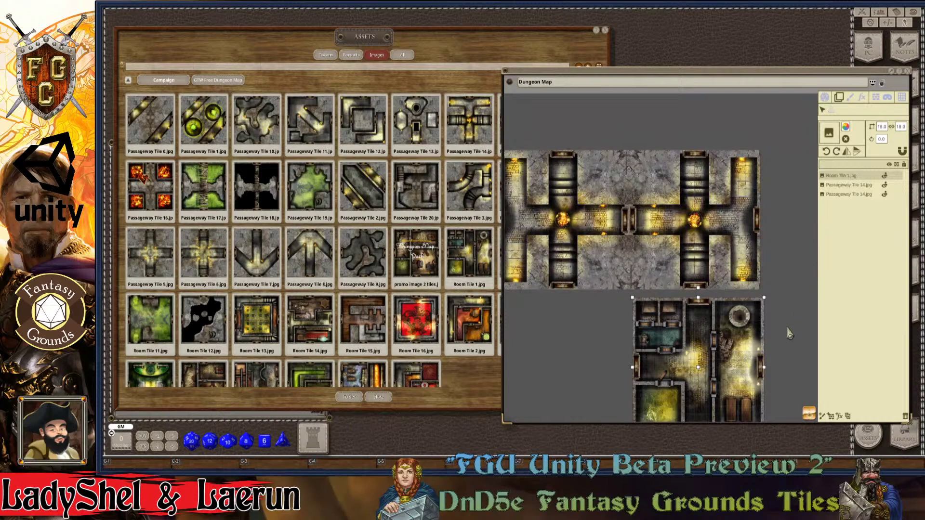
# Step: Move Room Tile 1 flush against the lower edge of the right-hand passageway tile, lining up their doorways
pyautogui.scroll(5, 775, 358)
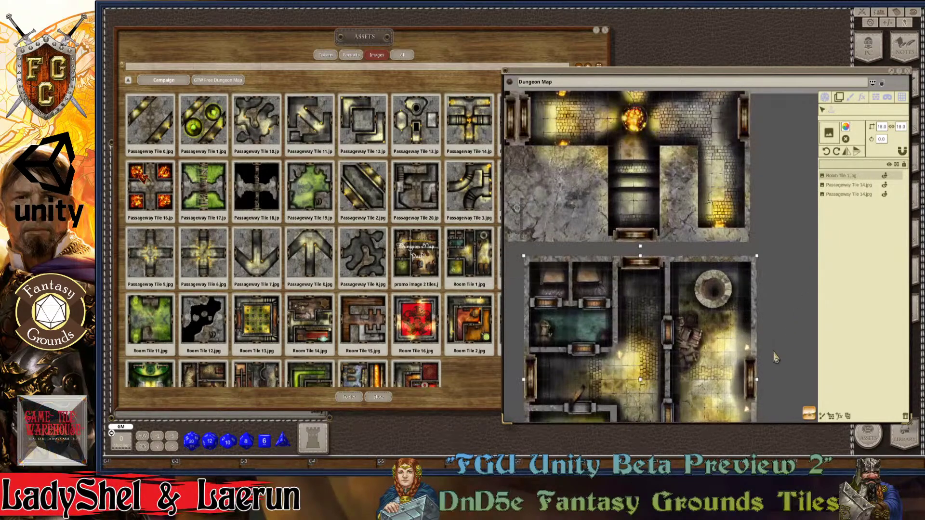
pyautogui.scroll(2, 776, 357)
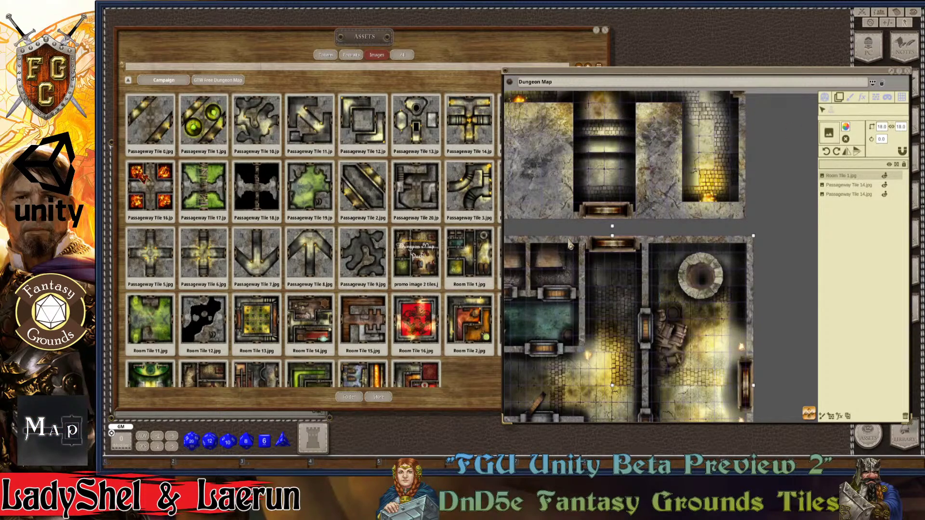
pyautogui.moveTo(574, 251); pyautogui.dragTo(569, 240)
pyautogui.scroll(-4, 694, 291)
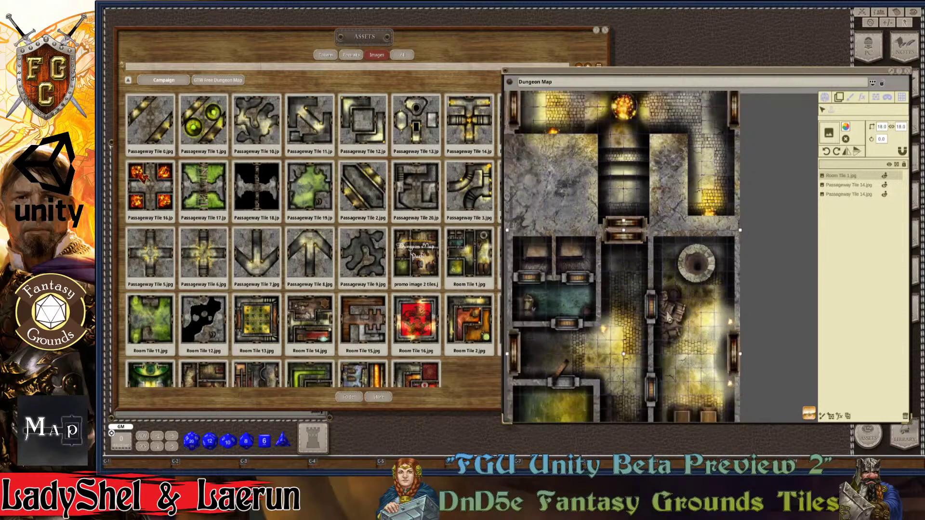
# Step: Examine the joint between Room Tile 1 and the passageway tile at the doorways and outer corner against the grid
pyautogui.scroll(3, 626, 258)
pyautogui.scroll(6, 648, 257)
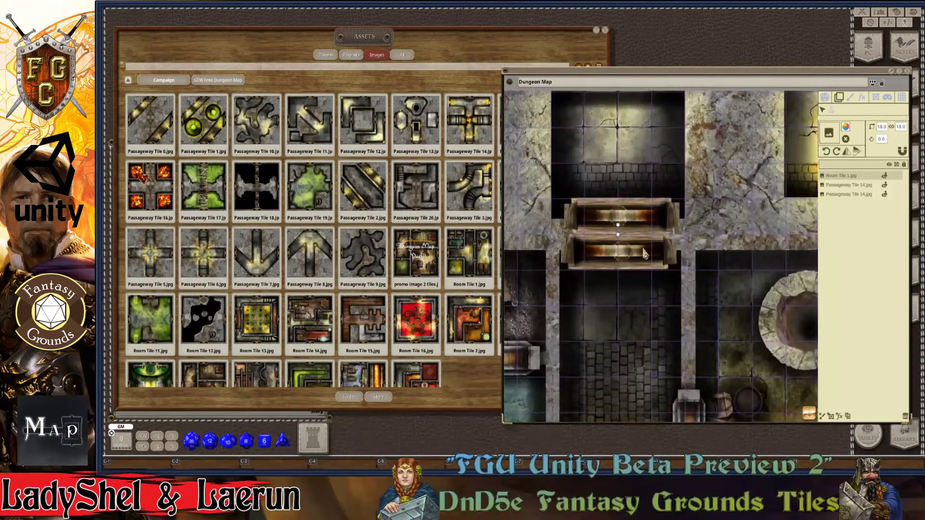
pyautogui.scroll(-3, 645, 255)
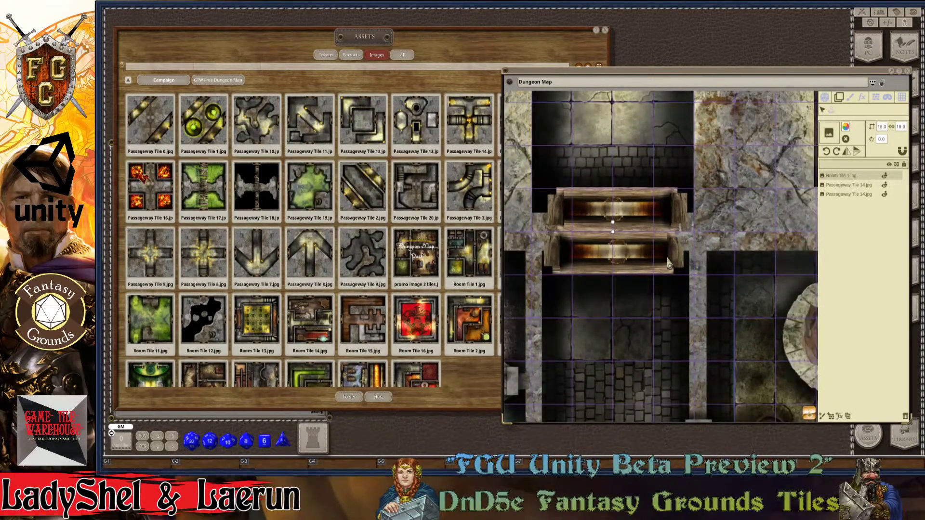
pyautogui.scroll(2, 668, 263)
pyautogui.scroll(2, 671, 263)
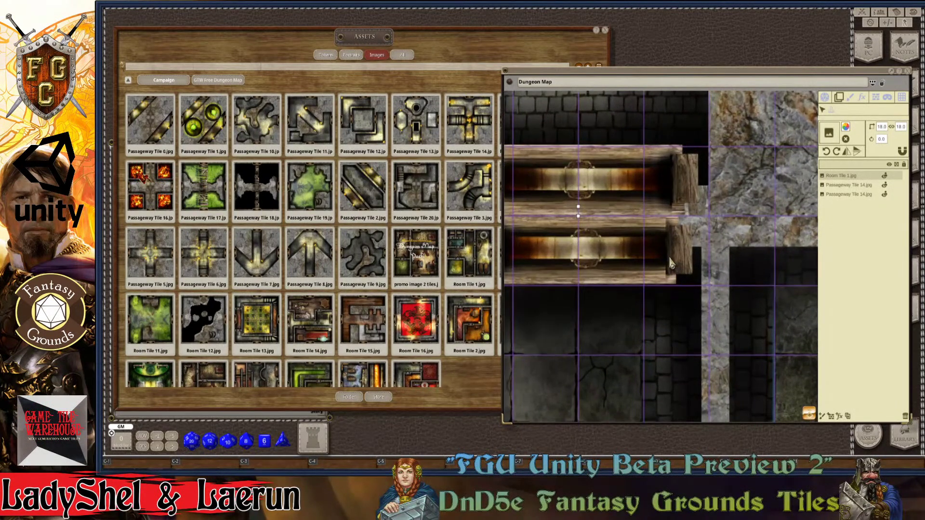
pyautogui.scroll(-5, 670, 262)
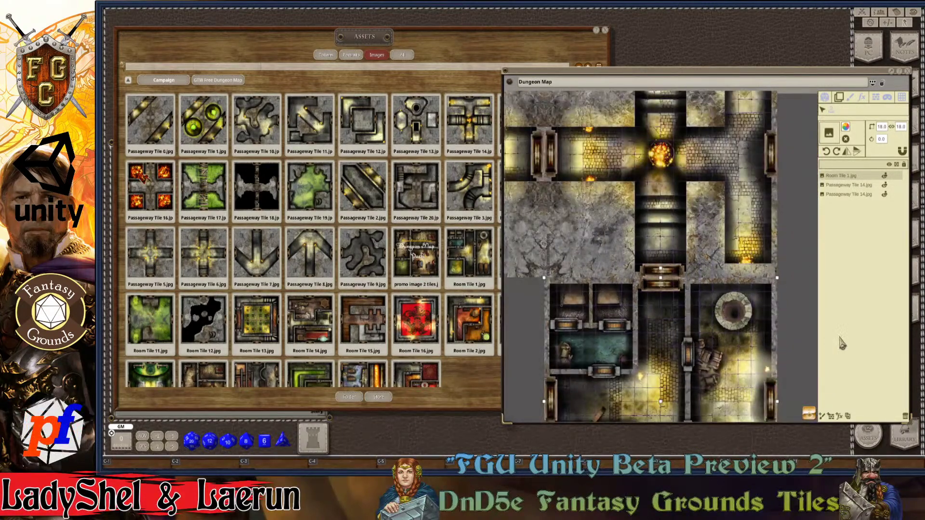
pyautogui.scroll(2, 773, 296)
pyautogui.scroll(8, 773, 294)
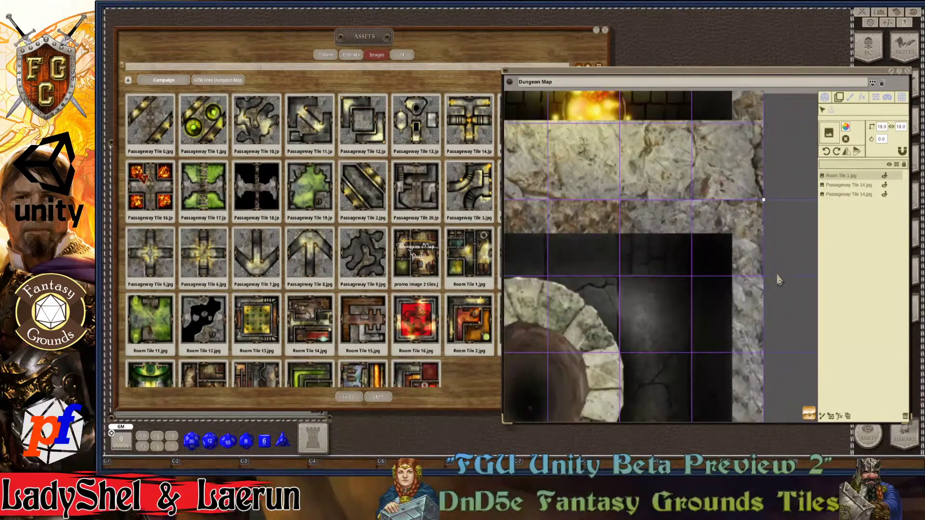
pyautogui.scroll(-4, 626, 270)
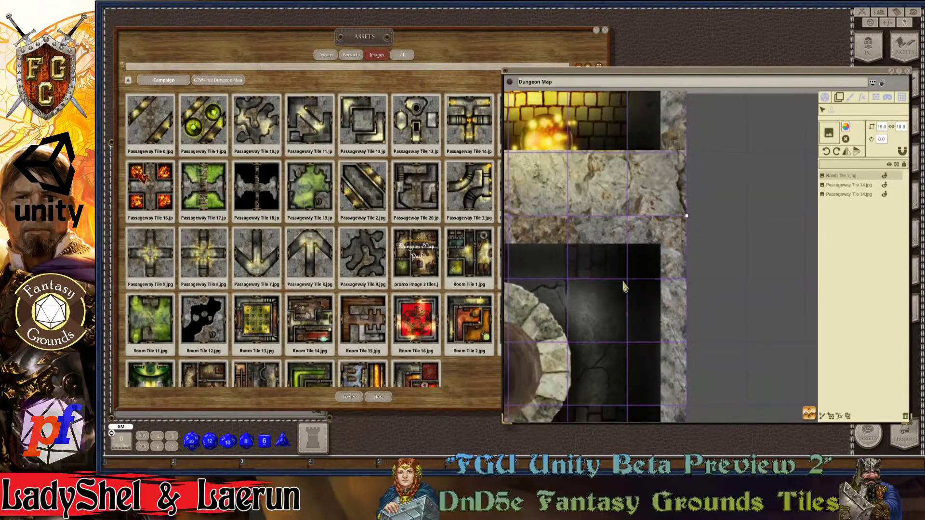
# Step: Deselect Room Tile 1 and check how the three tiles line up across the whole layout
pyautogui.click(784, 195)
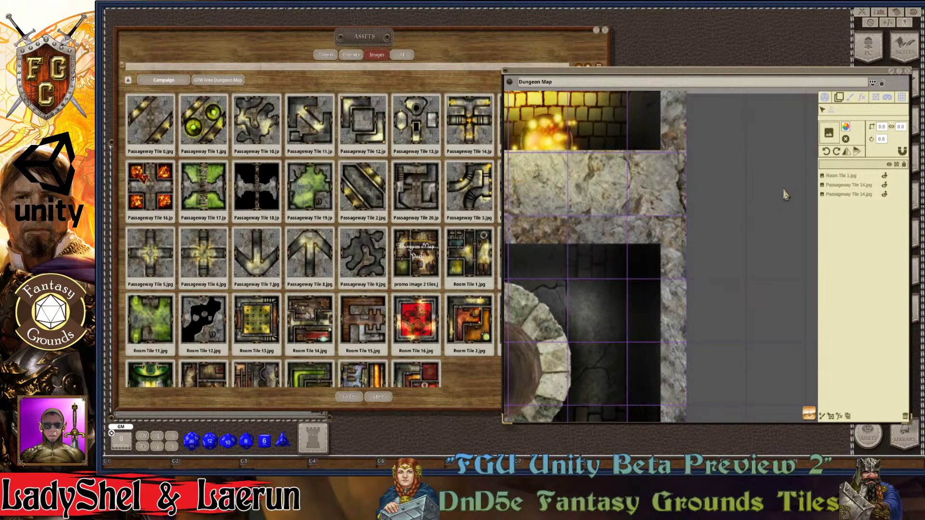
pyautogui.scroll(-3, 783, 195)
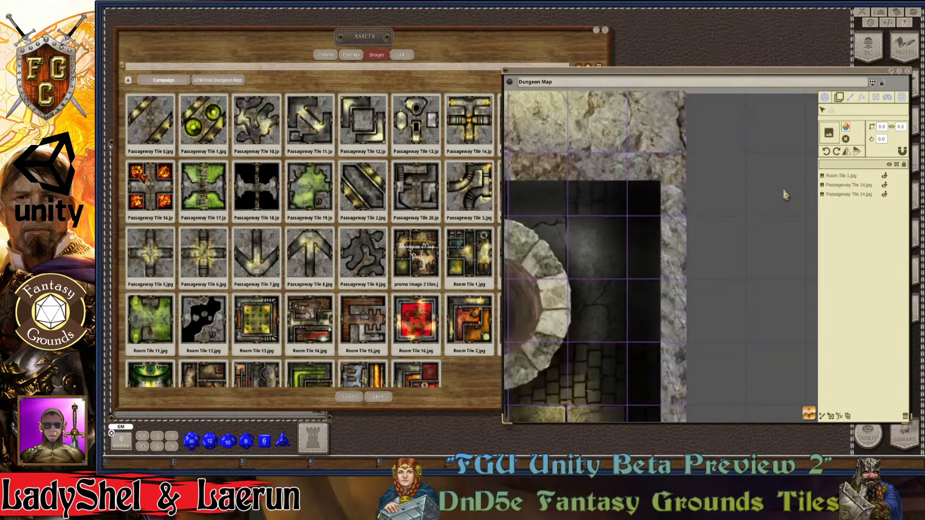
pyautogui.scroll(-5, 768, 231)
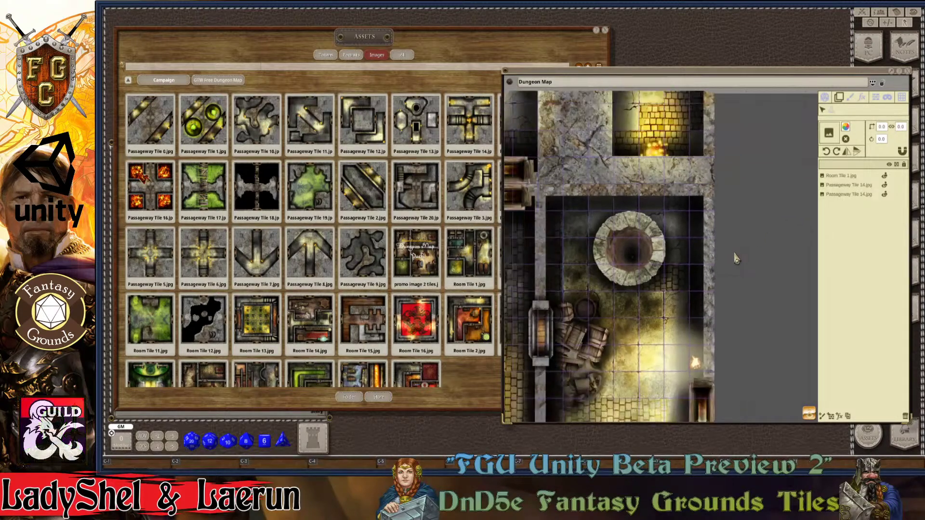
pyautogui.scroll(1, 761, 282)
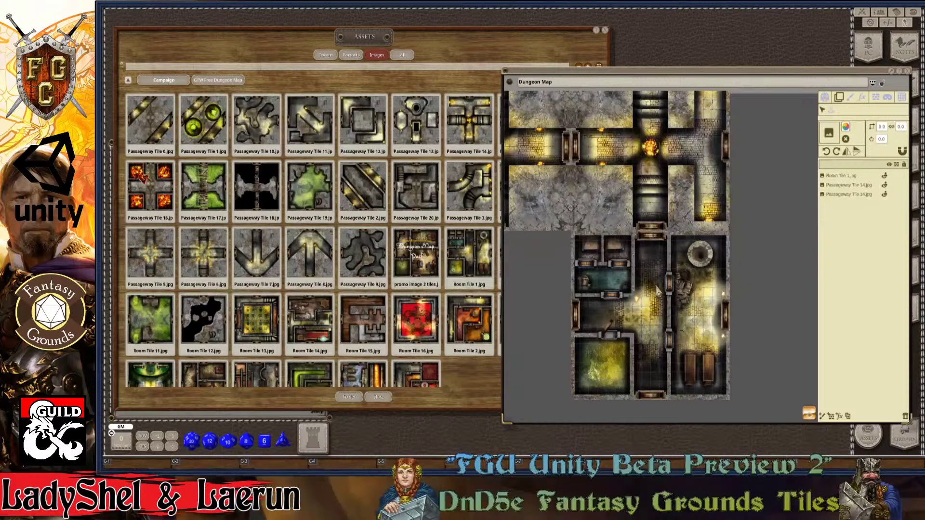
pyautogui.scroll(4, 783, 284)
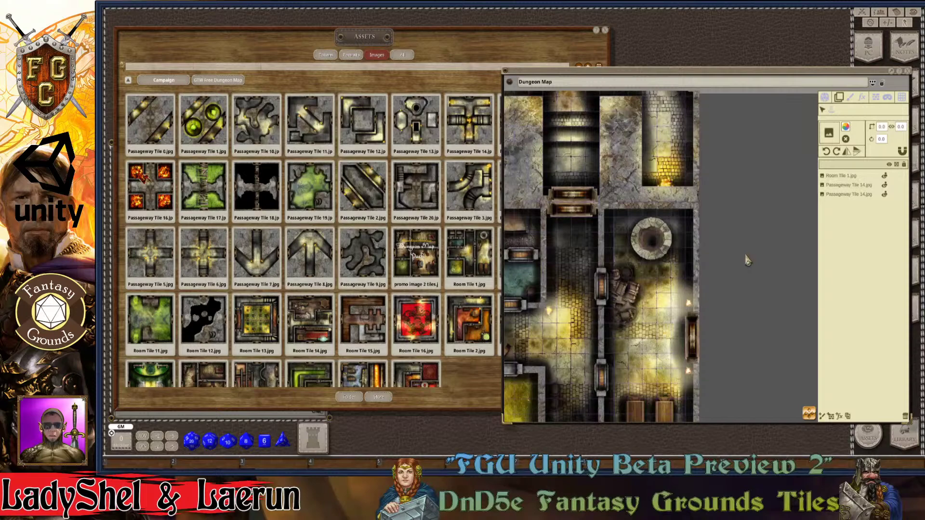
pyautogui.scroll(-5, 541, 265)
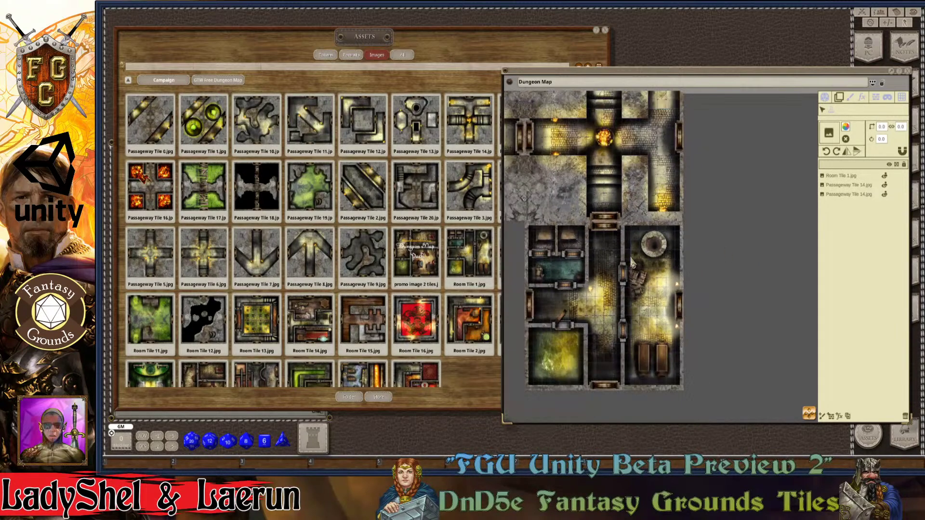
pyautogui.moveTo(807, 413); pyautogui.dragTo(585, 381)
pyautogui.scroll(1, 544, 286)
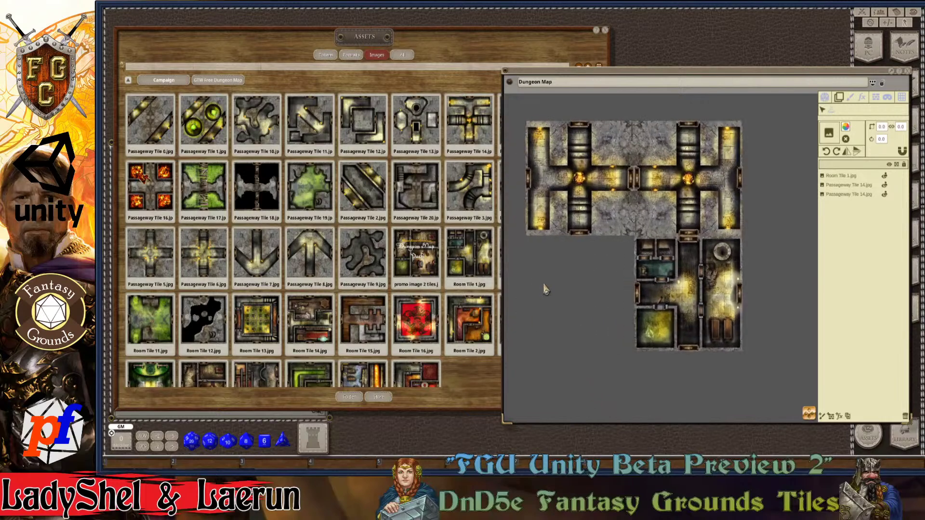
pyautogui.scroll(1, 545, 288)
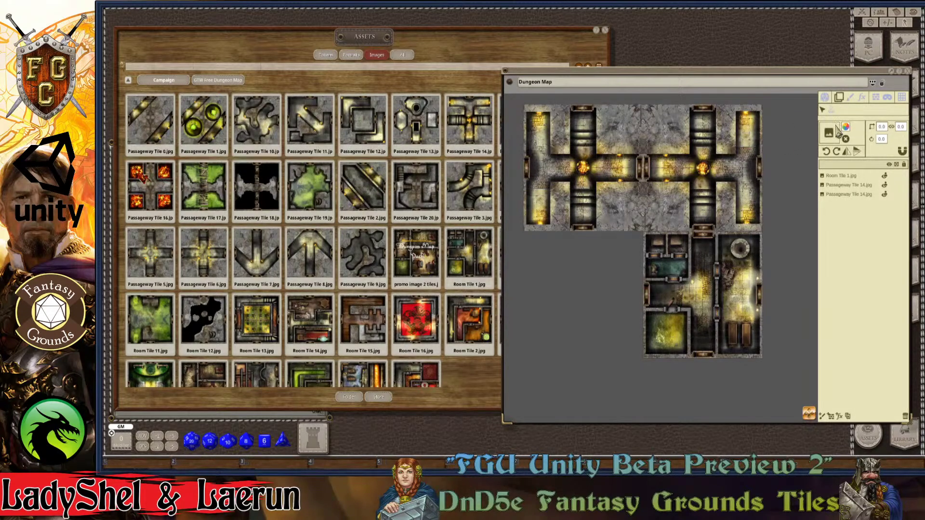
# Step: Load Passageway Tile 20 as the stamp image and close the Assets window
pyautogui.click(834, 114)
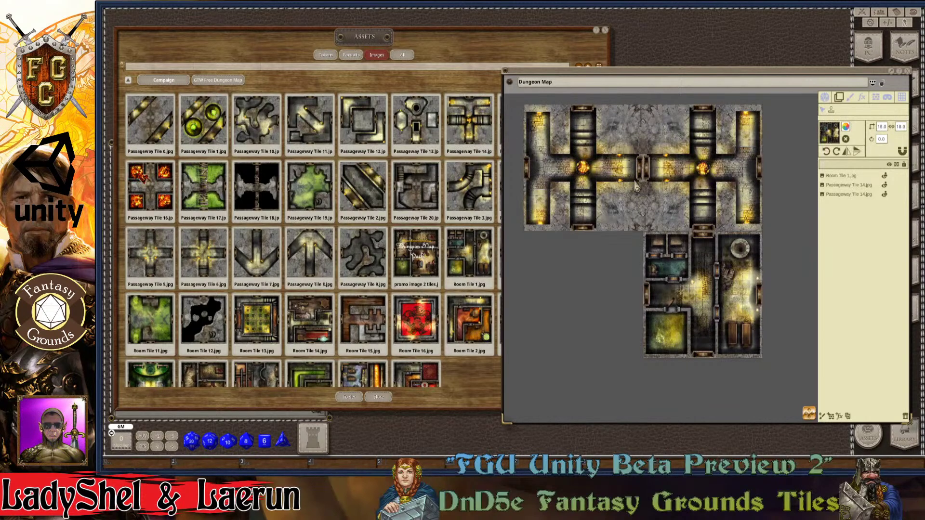
pyautogui.click(400, 188)
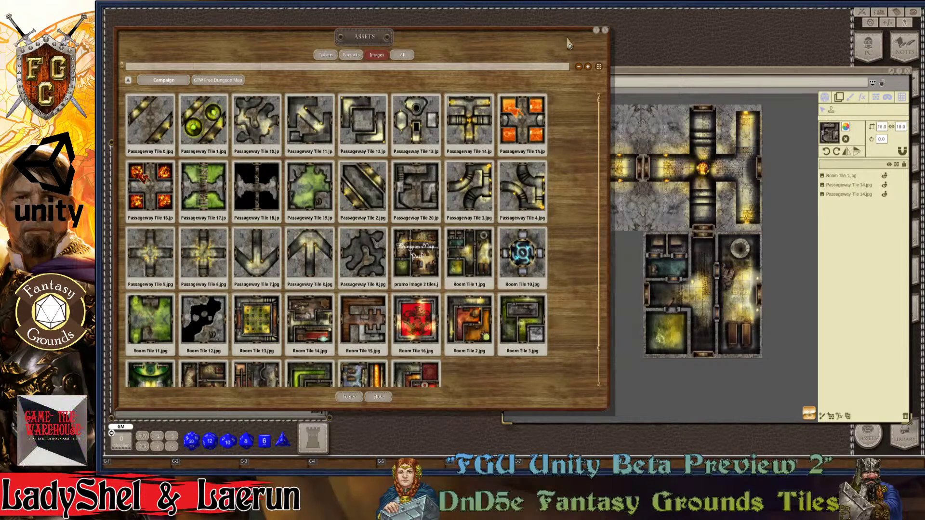
pyautogui.click(606, 31)
# Step: Move the Dungeon Map window beside the chat area, enlarge it, and fit the whole tile layout in view
pyautogui.moveTo(648, 80); pyautogui.dragTo(498, 25)
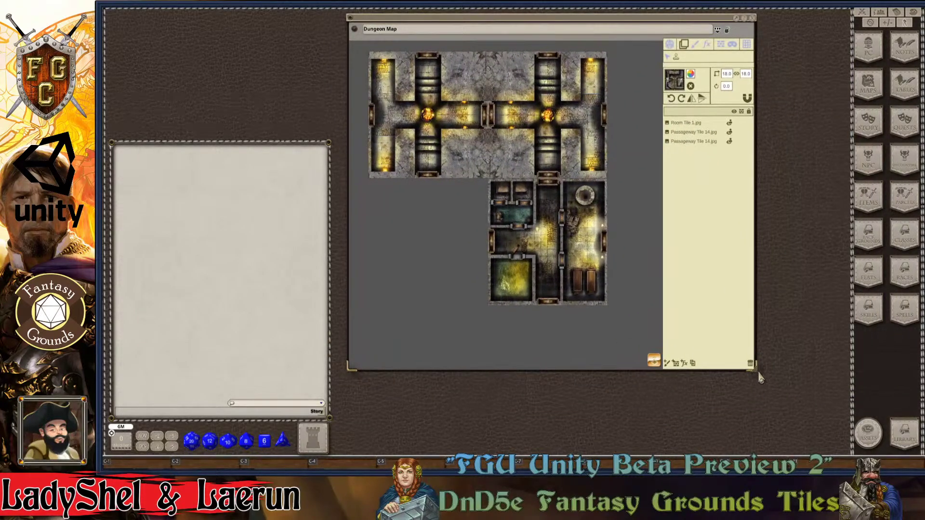
pyautogui.moveTo(760, 378); pyautogui.dragTo(839, 457)
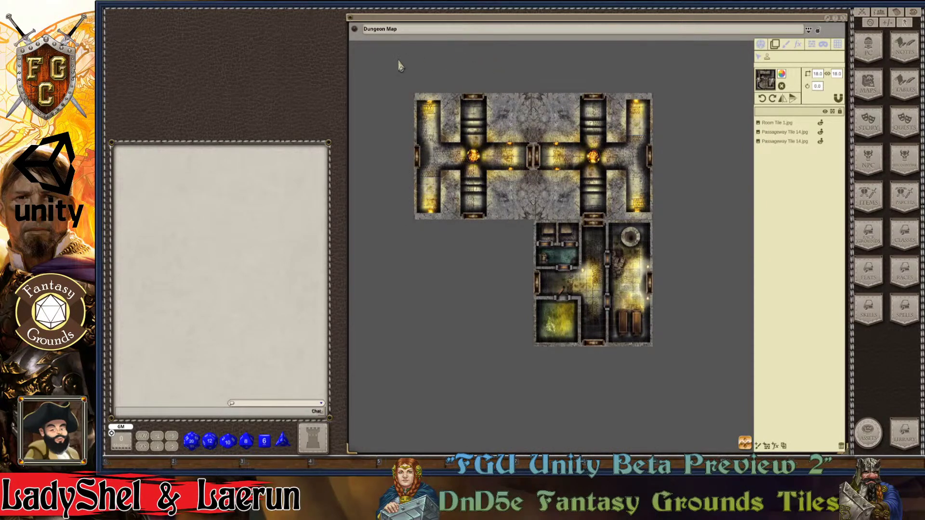
pyautogui.rightClick(670, 101)
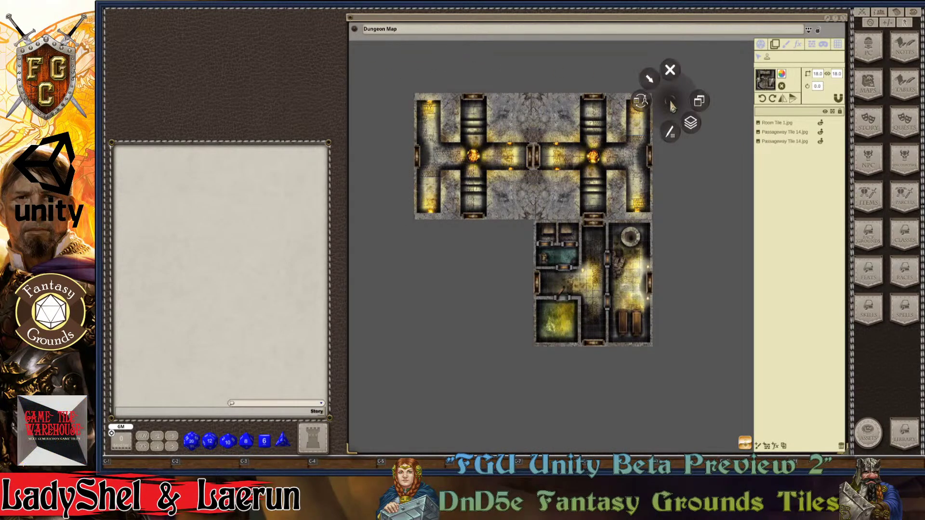
pyautogui.click(703, 102)
pyautogui.click(734, 102)
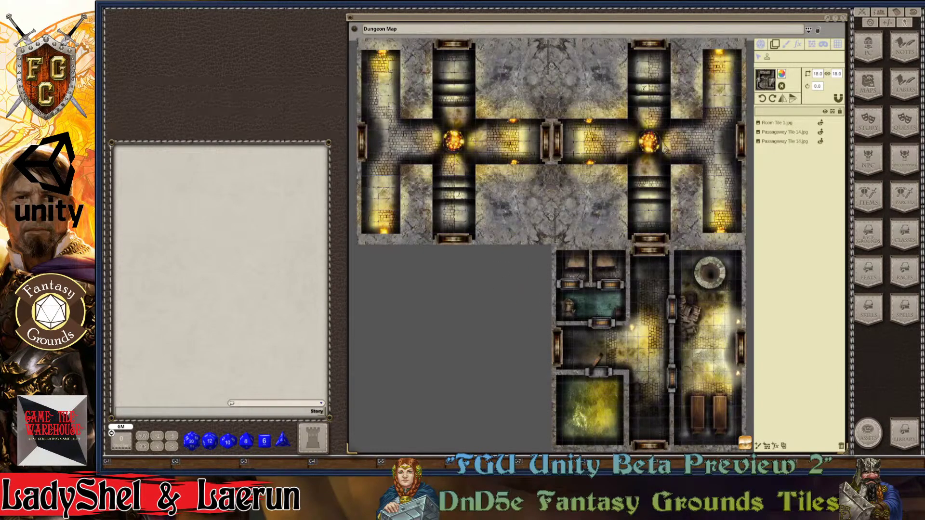
pyautogui.scroll(-1, 461, 288)
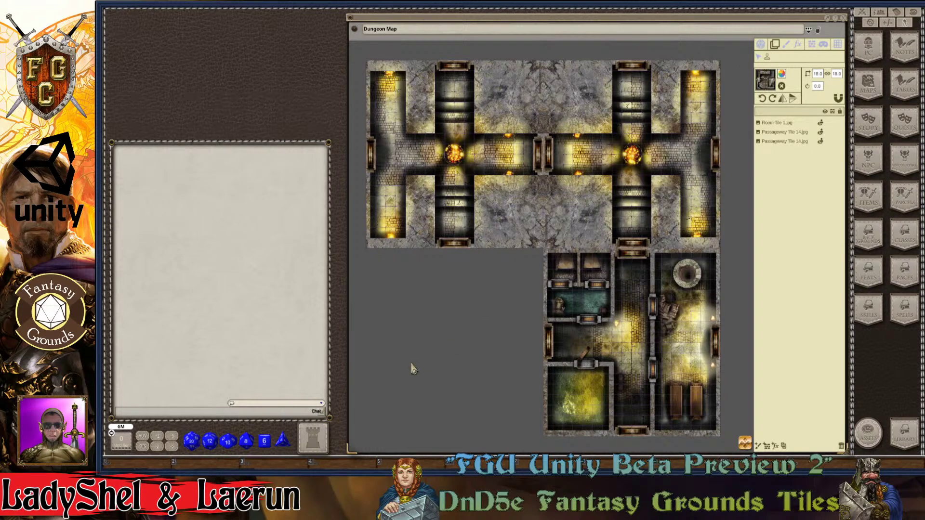
# Step: Stamp Passageway Tile 20 into the empty corner and move it flush against Room Tile 1 and the passageway tile above, leaving it deselected
pyautogui.click(448, 352)
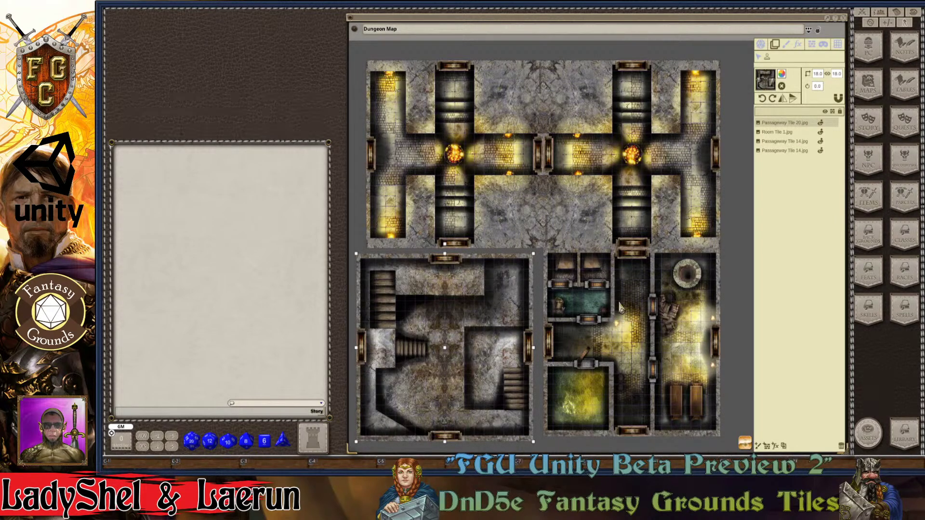
pyautogui.click(759, 57)
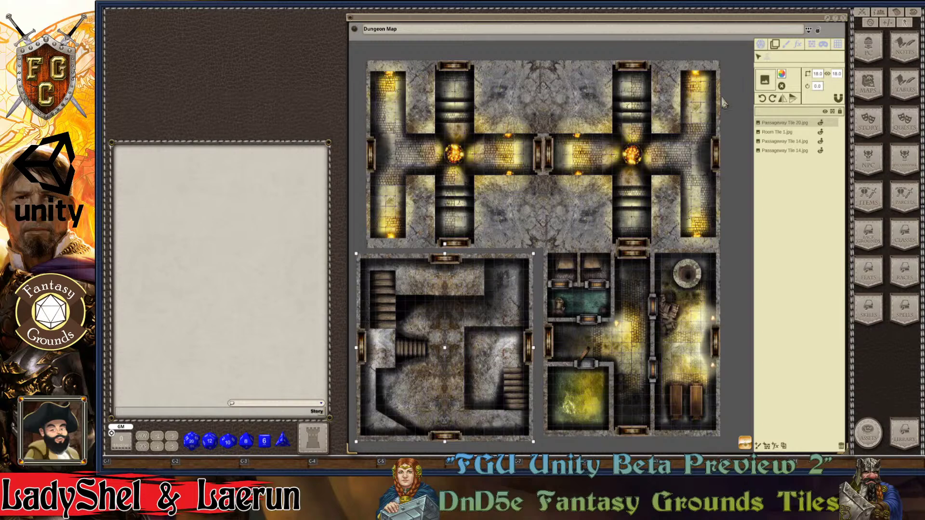
pyautogui.moveTo(452, 330); pyautogui.dragTo(453, 327)
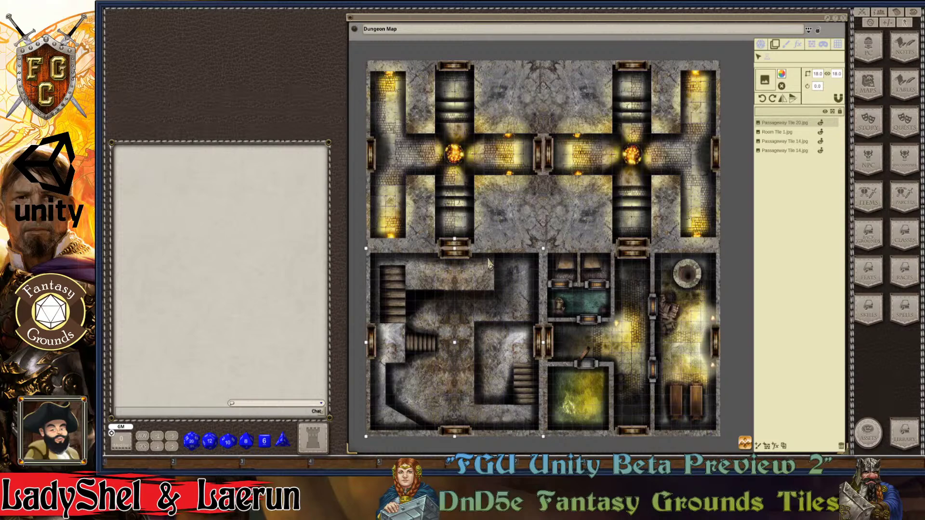
pyautogui.scroll(3, 509, 238)
pyautogui.scroll(2, 511, 236)
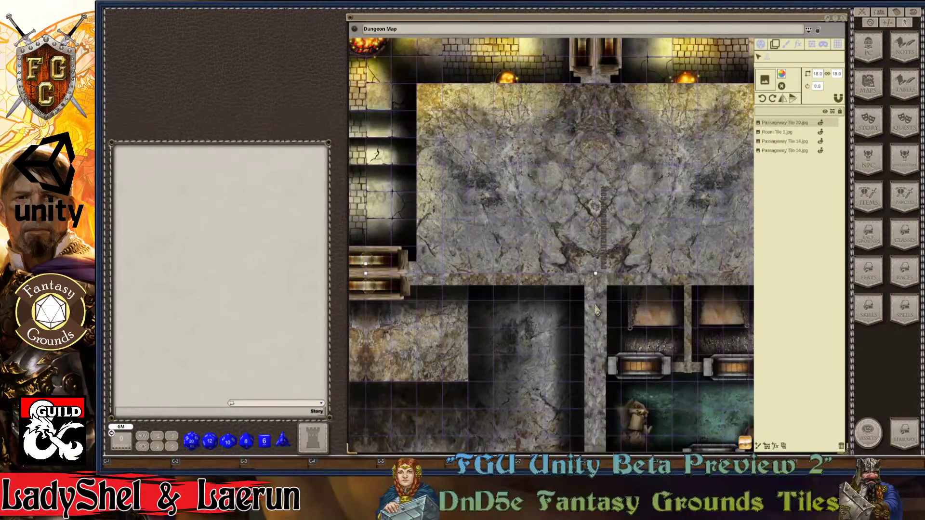
pyautogui.scroll(4, 595, 308)
pyautogui.scroll(-10, 596, 309)
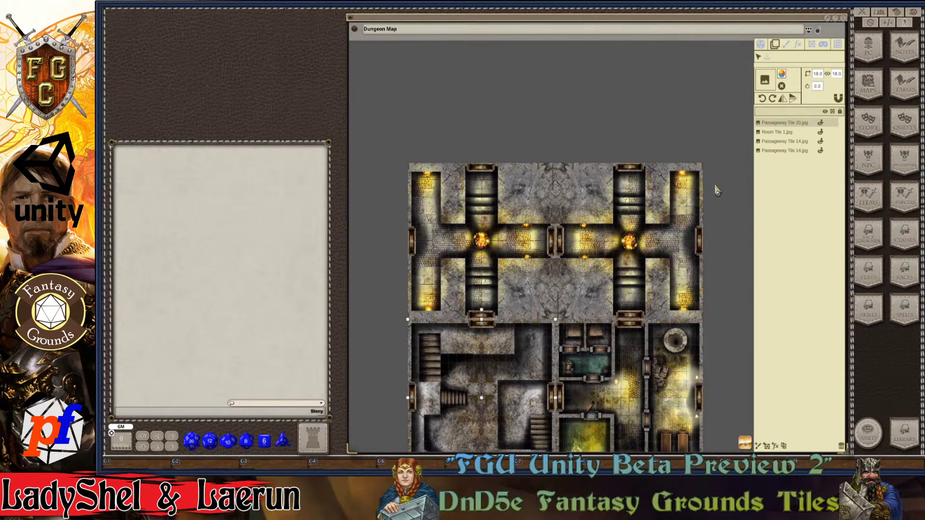
pyautogui.scroll(-1, 513, 304)
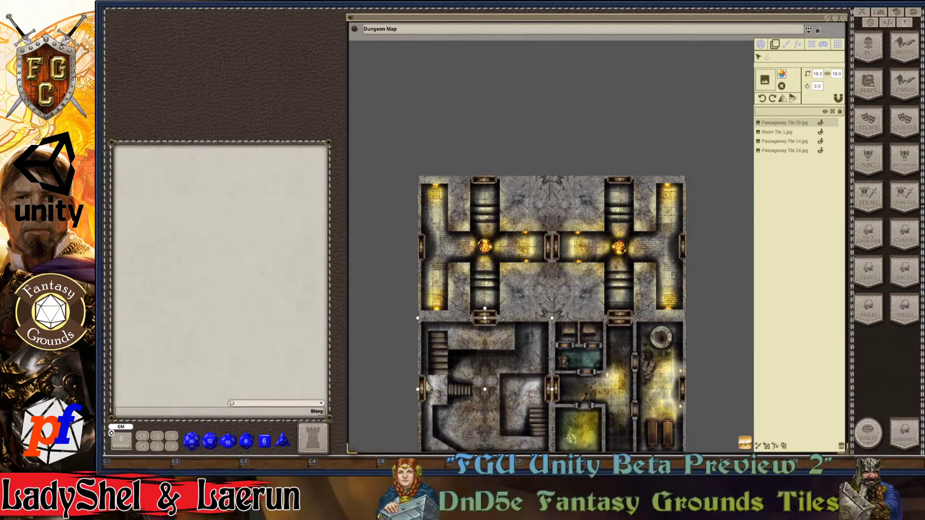
pyautogui.click(378, 212)
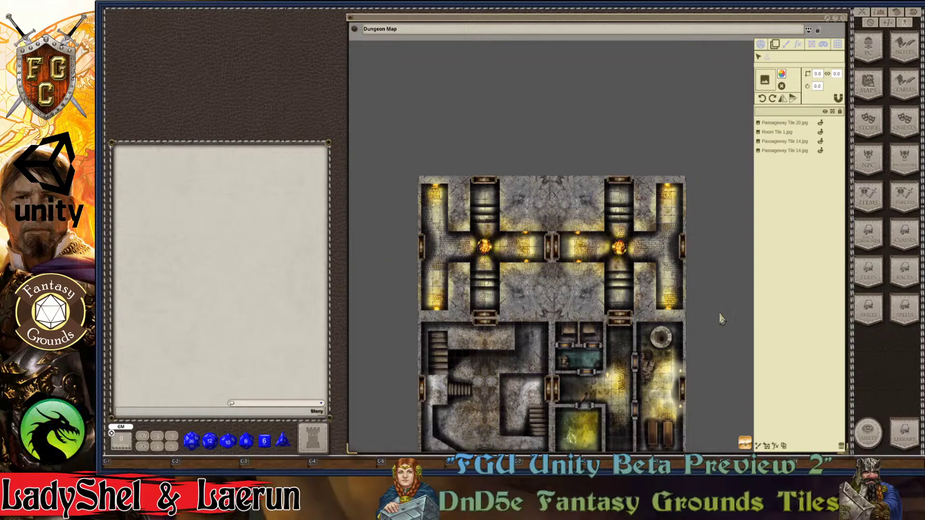
# Step: Examine the four-tile layout, checking how the doorways and outer walls of neighbouring tiles line up
pyautogui.scroll(-1, 731, 351)
pyautogui.scroll(3, 584, 403)
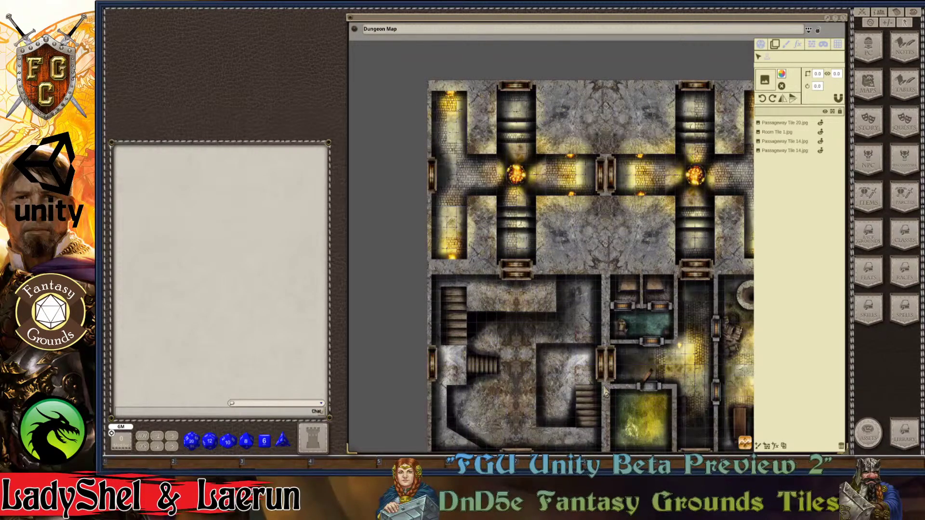
pyautogui.scroll(-2, 529, 356)
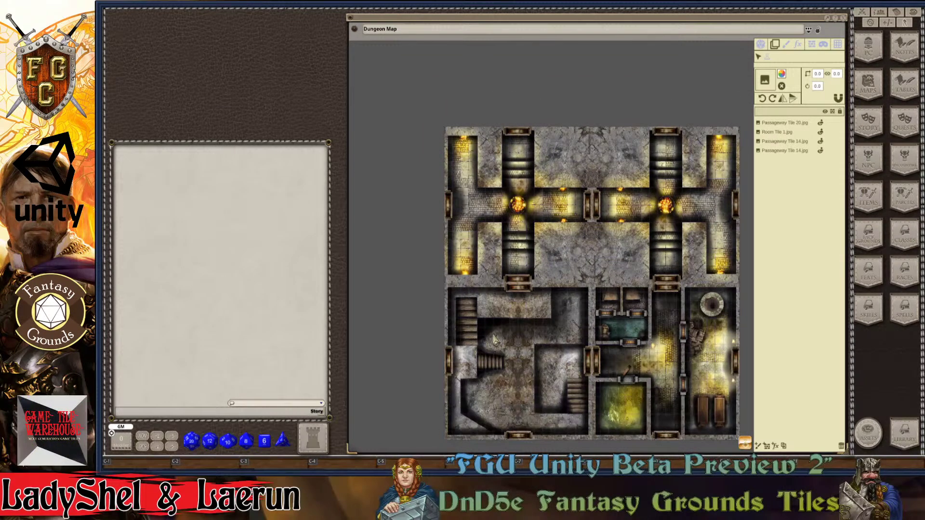
pyautogui.scroll(-2, 571, 227)
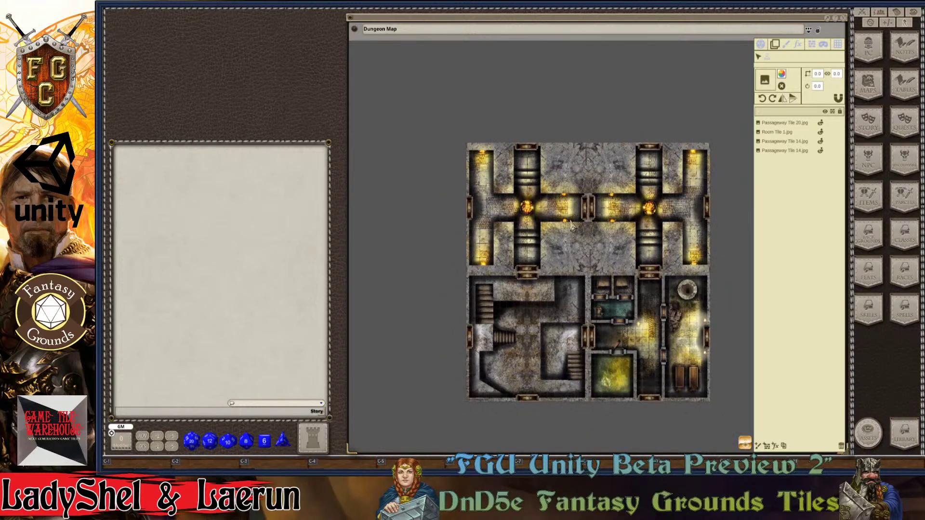
pyautogui.scroll(2, 571, 227)
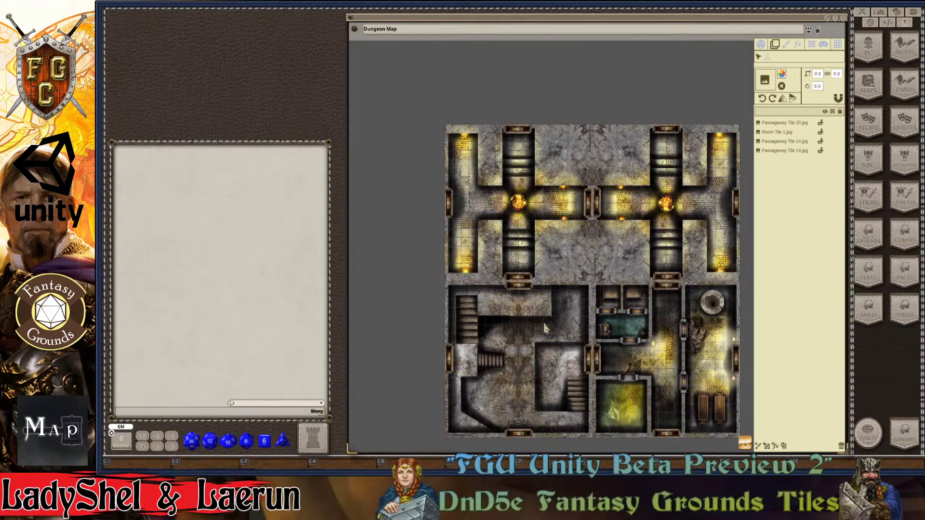
pyautogui.scroll(-2, 533, 332)
pyautogui.scroll(1, 588, 357)
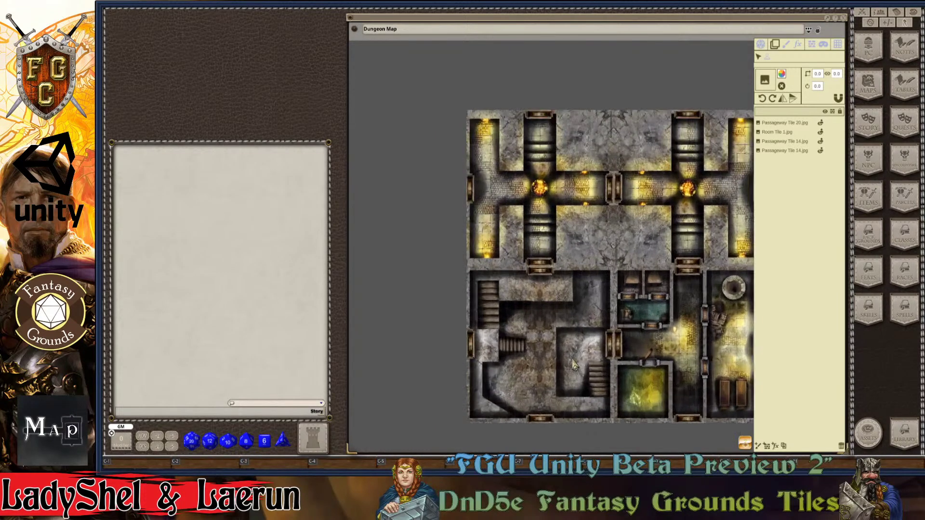
pyautogui.scroll(2, 708, 395)
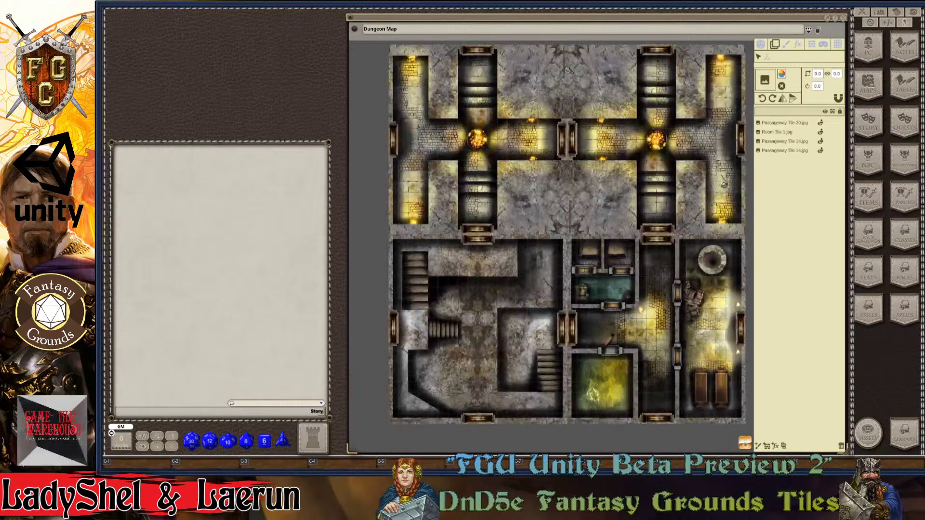
pyautogui.scroll(2, 479, 324)
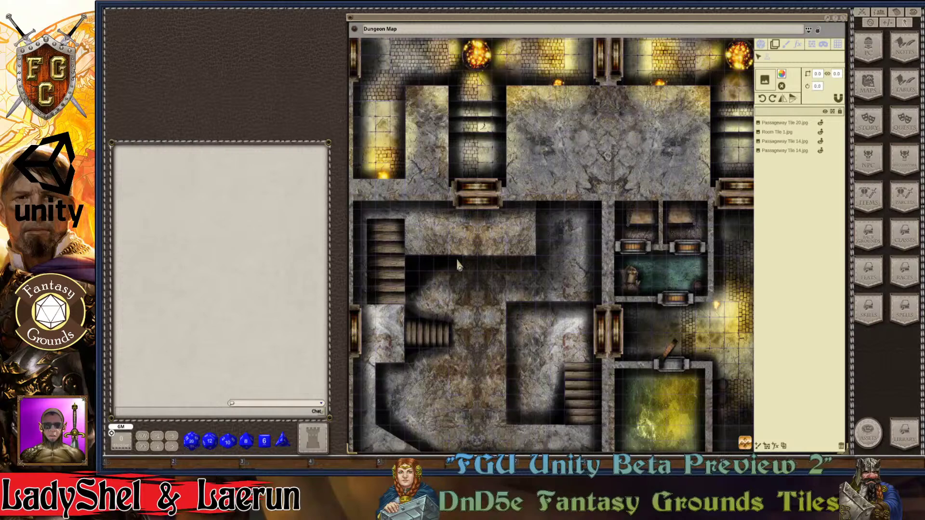
pyautogui.scroll(-1, 488, 260)
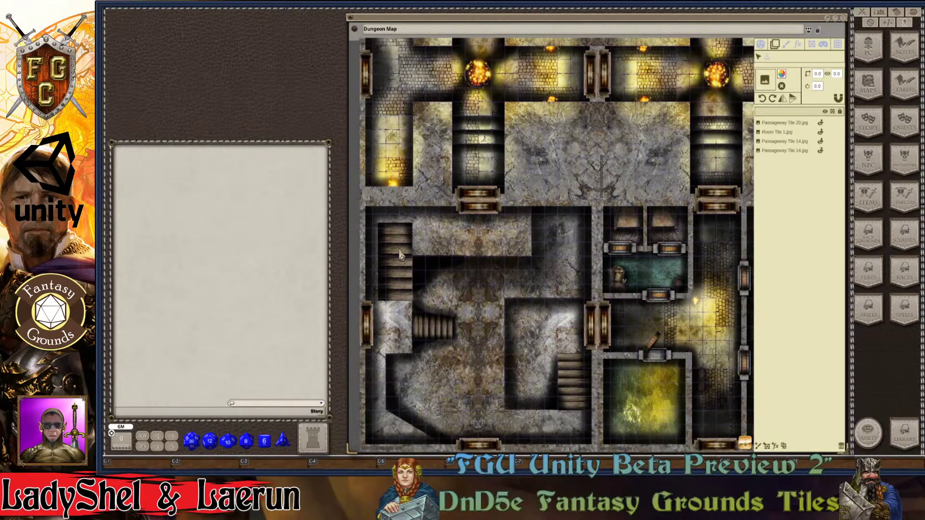
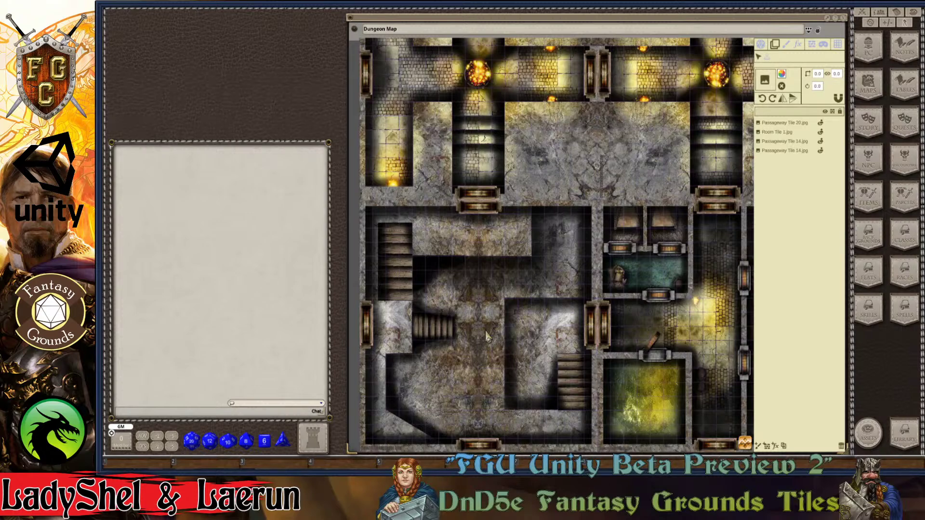
# Step: Examine Passageway Tile 20 closely, following its stairs, raised ledges and doorways into the adjoining tiles
pyautogui.press('ctrl')
pyautogui.scroll(5, 484, 289)
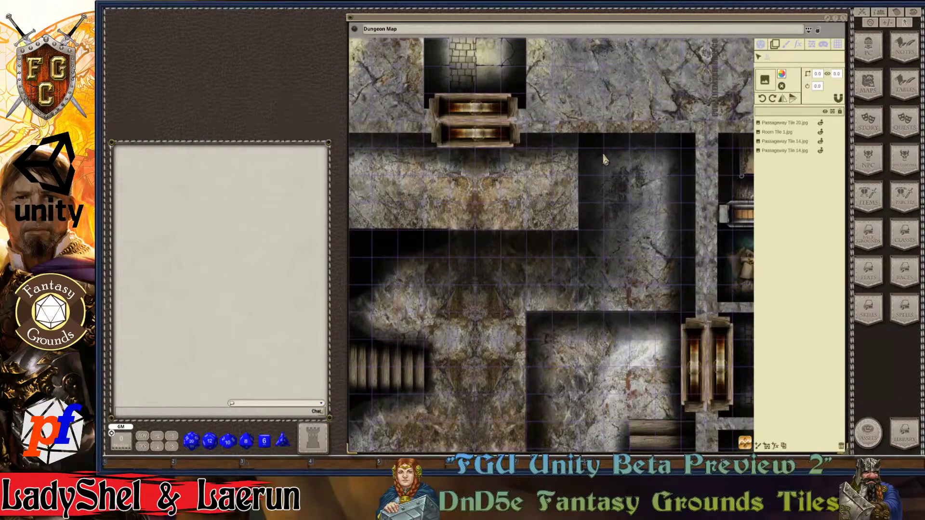
pyautogui.scroll(-5, 606, 145)
pyautogui.scroll(4, 608, 136)
pyautogui.scroll(-3, 607, 136)
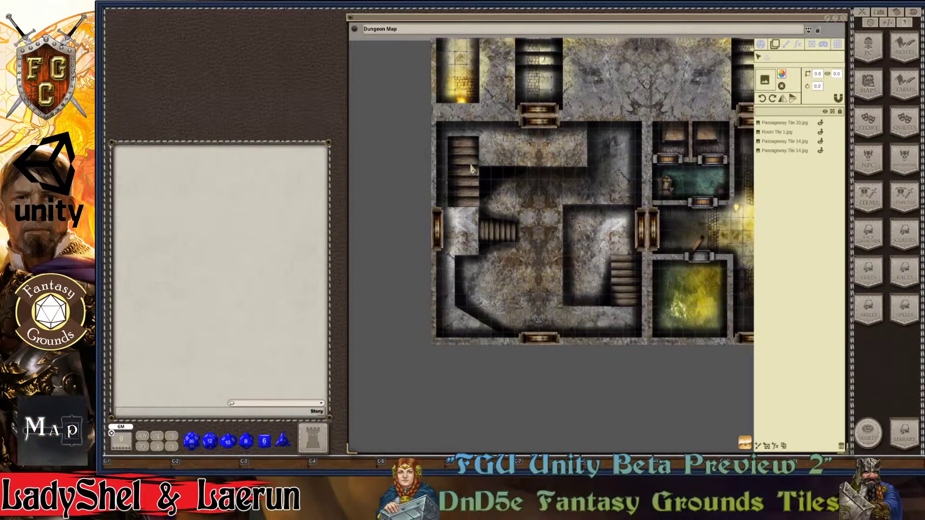
pyautogui.scroll(3, 627, 116)
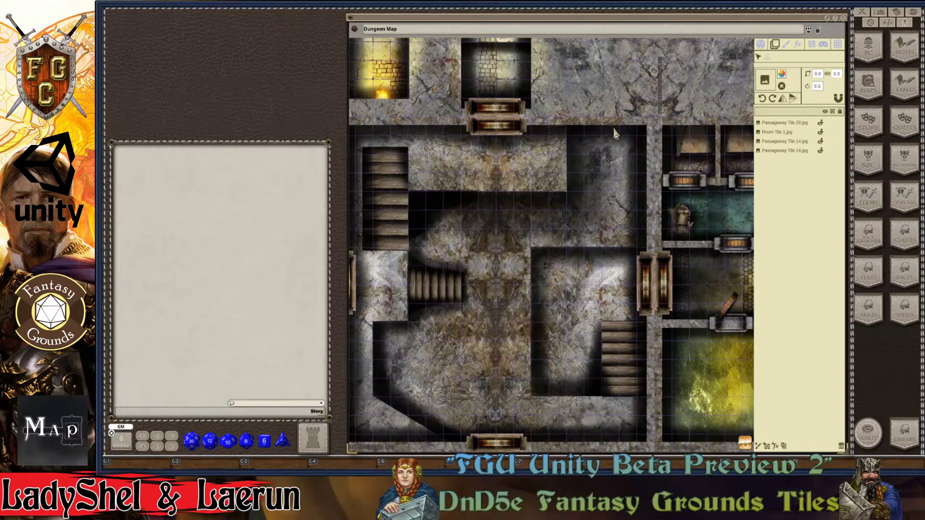
pyautogui.scroll(-4, 614, 130)
pyautogui.scroll(1, 597, 119)
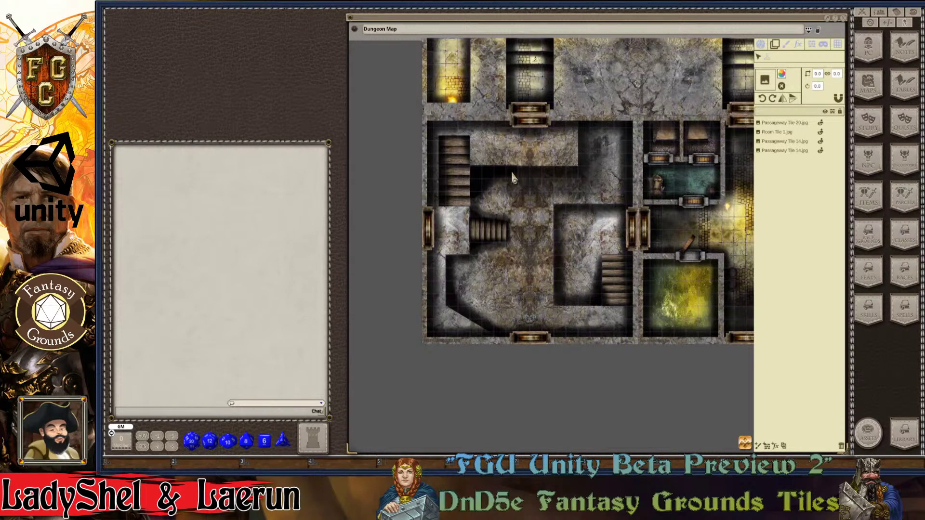
pyautogui.scroll(-3, 623, 135)
pyautogui.scroll(1, 629, 161)
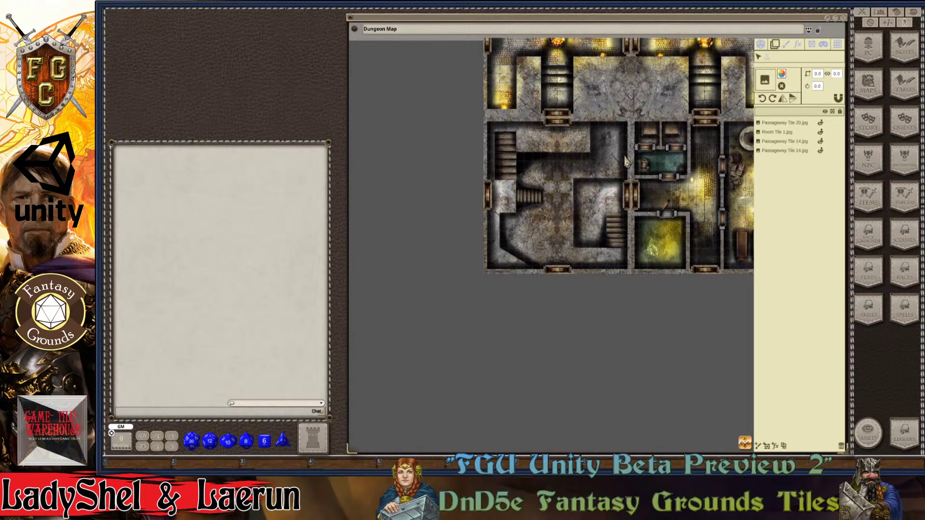
pyautogui.scroll(1, 626, 188)
pyautogui.scroll(-3, 543, 162)
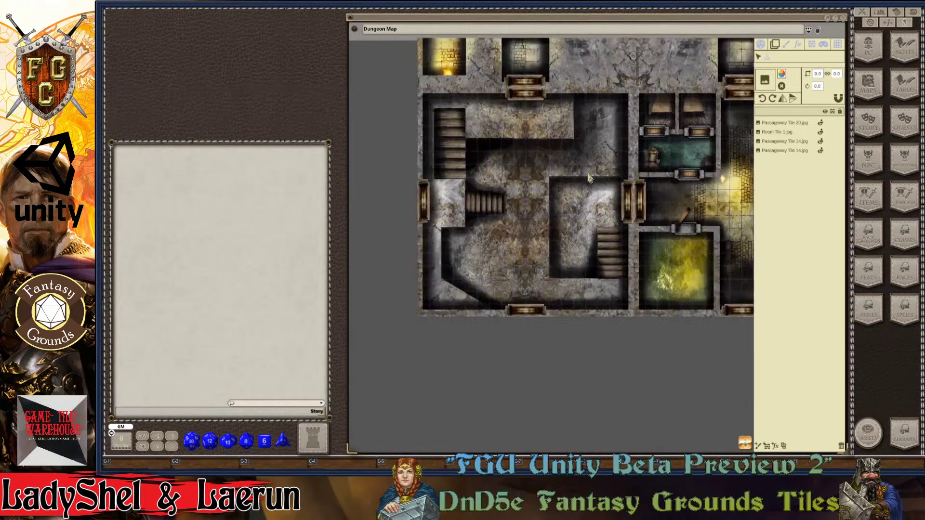
pyautogui.scroll(2, 543, 161)
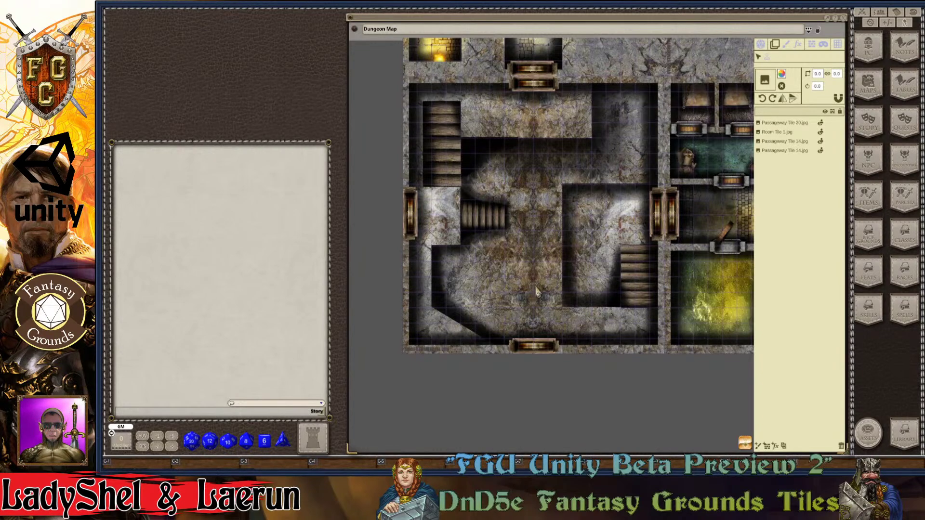
pyautogui.scroll(-4, 544, 302)
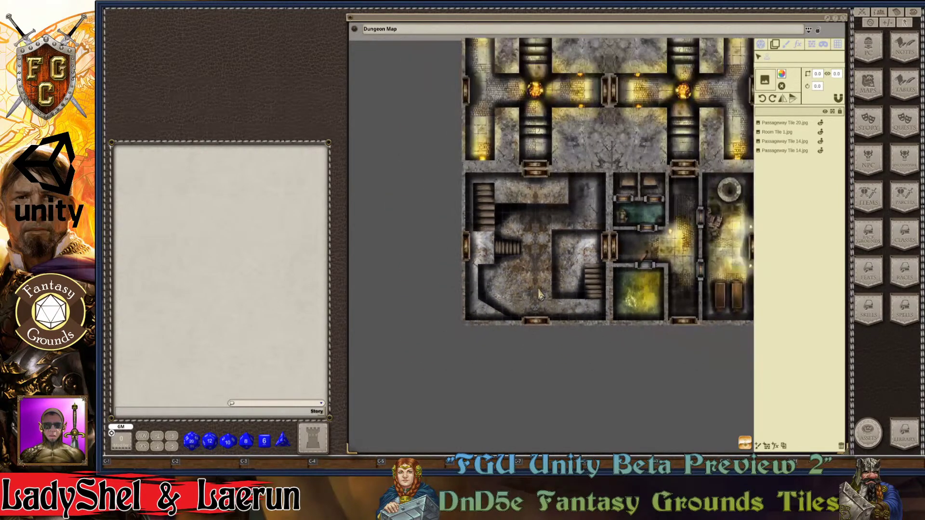
pyautogui.scroll(3, 683, 309)
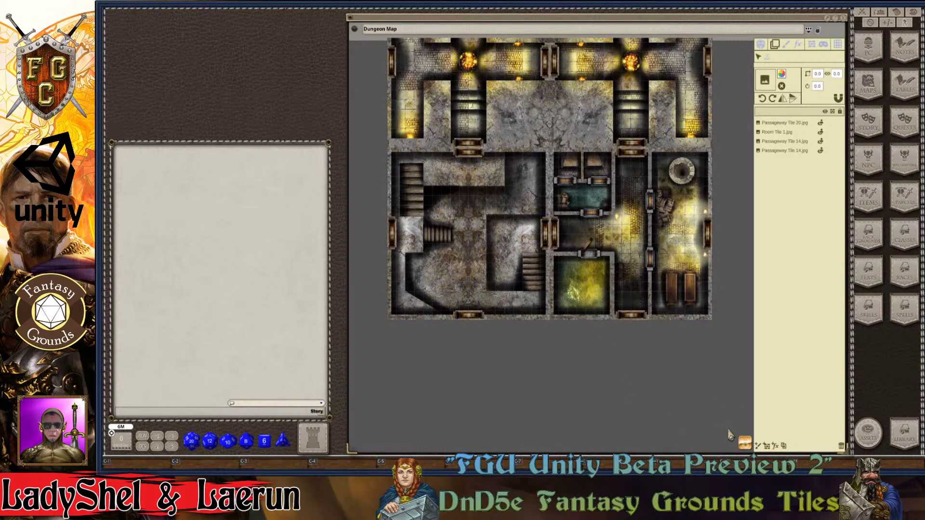
pyautogui.click(745, 443)
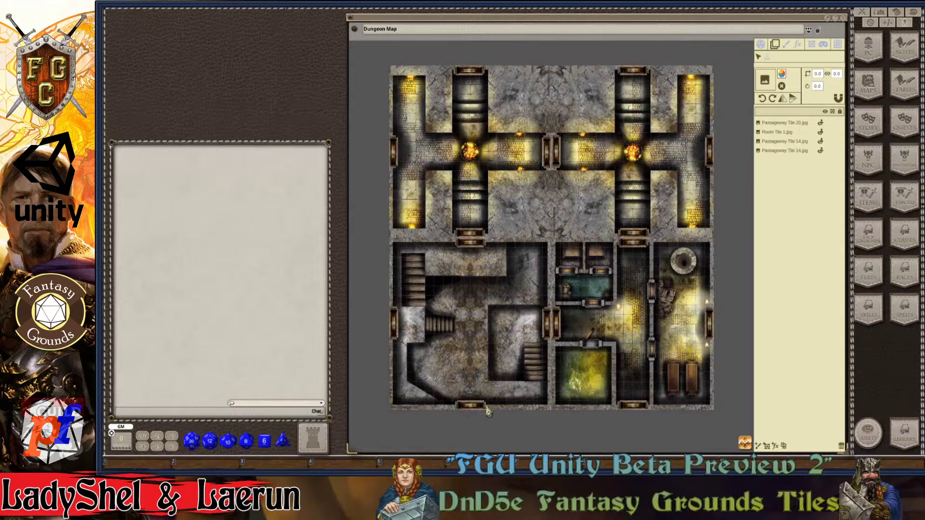
pyautogui.press('ctrl')
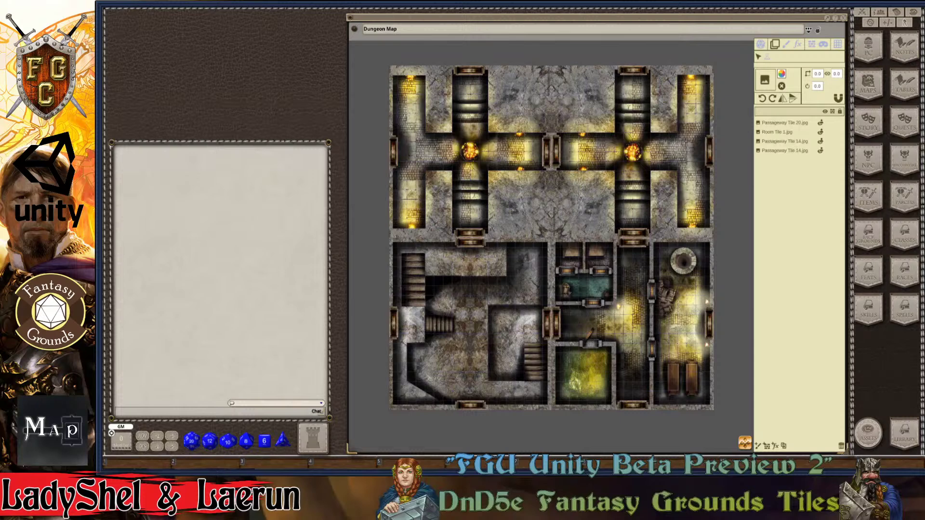
pyautogui.press('ctrl')
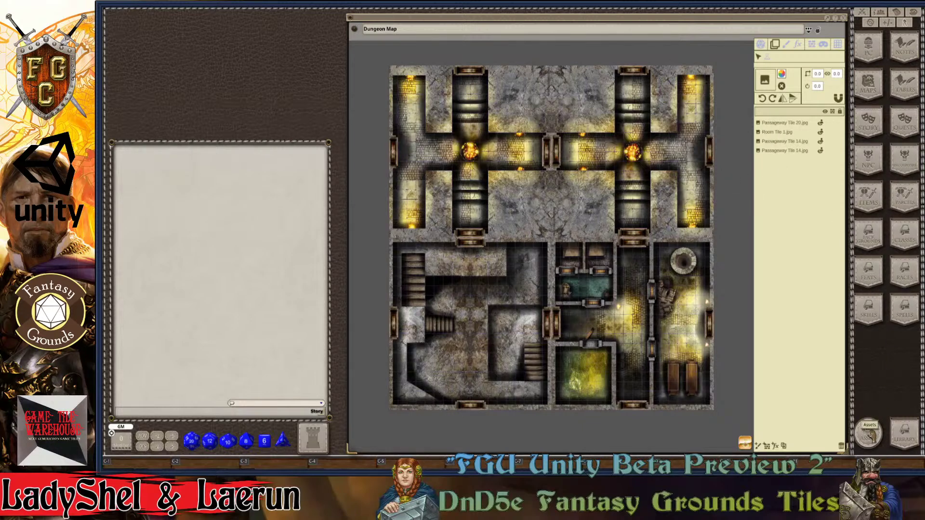
# Step: Search the image assets for "statue" and add Statue43_bg.png to the Dungeon Map as a stamp, leaving the assets closed
pyautogui.click(868, 432)
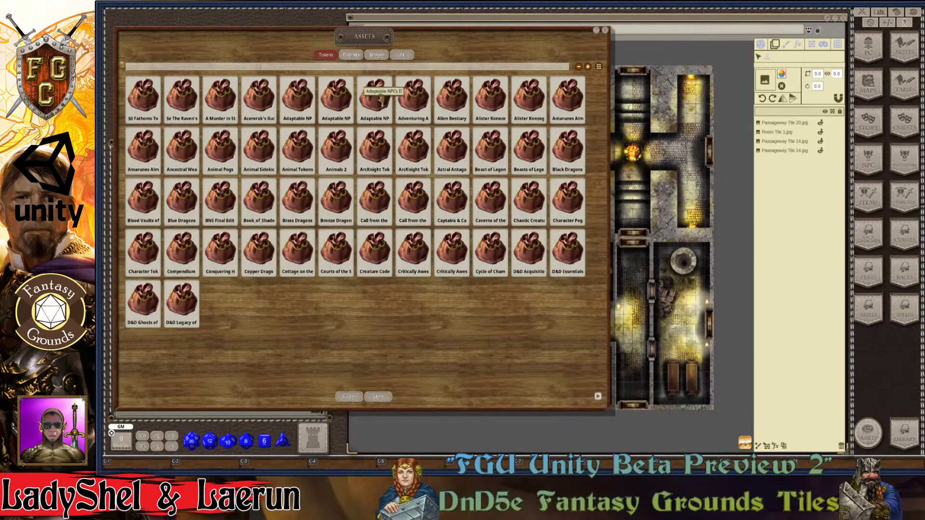
pyautogui.click(376, 55)
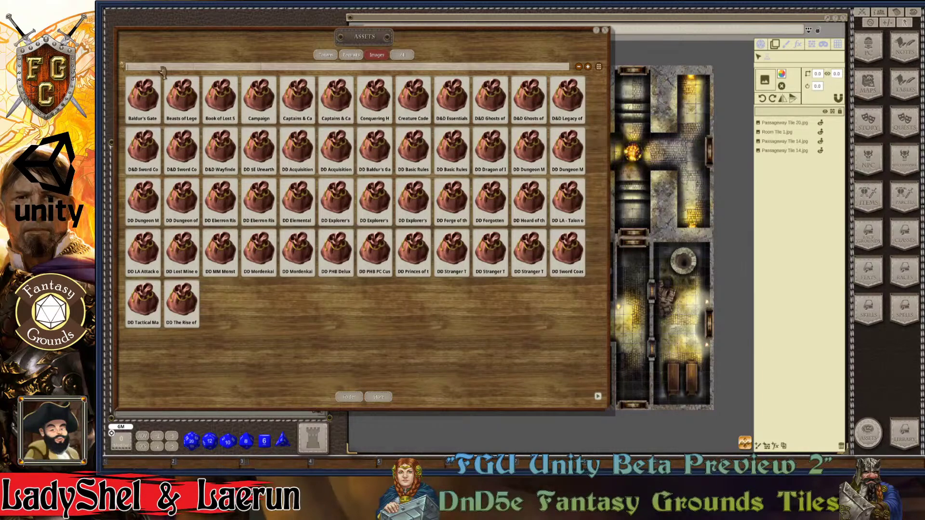
pyautogui.write('e')
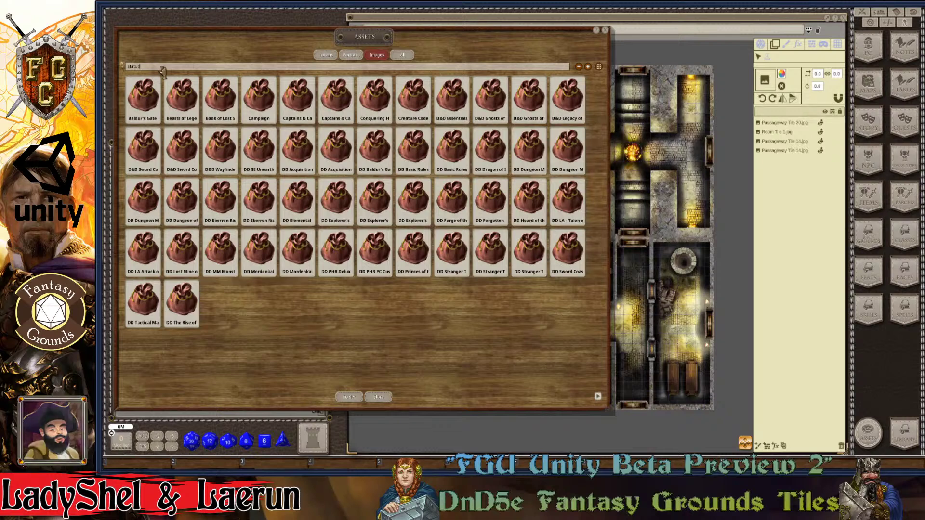
pyautogui.press('Return')
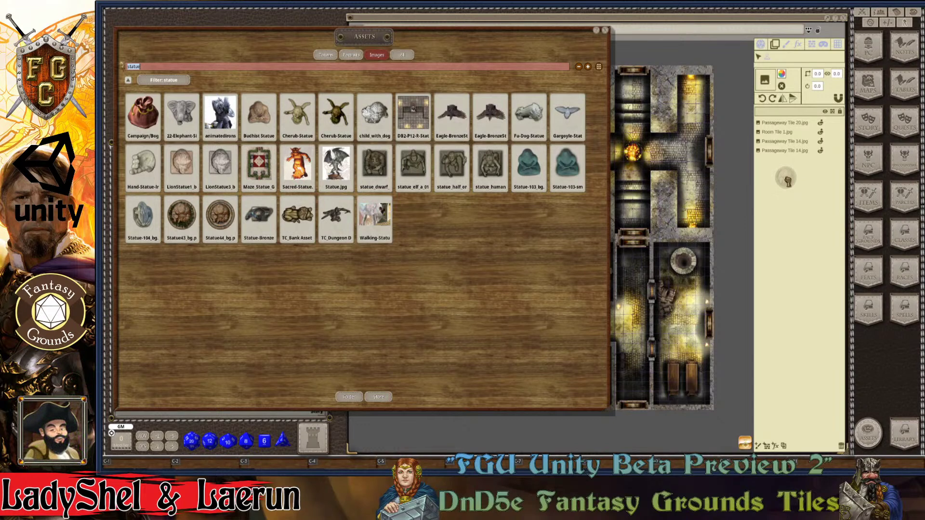
pyautogui.moveTo(788, 180); pyautogui.dragTo(788, 179)
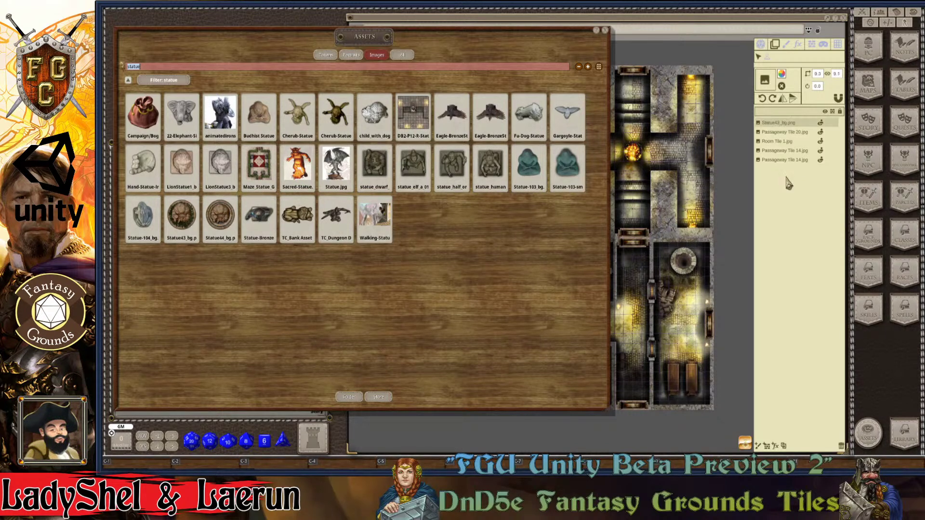
pyautogui.click(606, 32)
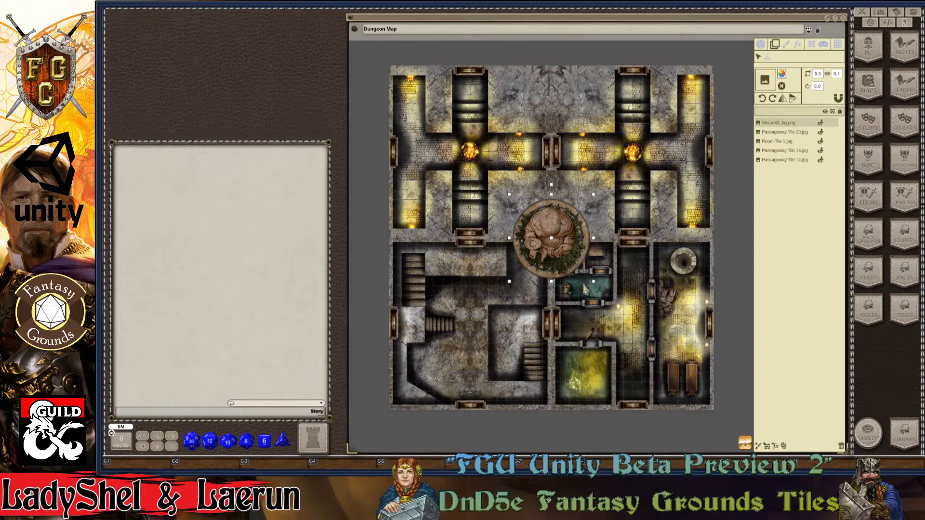
# Step: Shrink the statue stamp to about 4.4 by 4.3 grid squares
pyautogui.scroll(2, 585, 289)
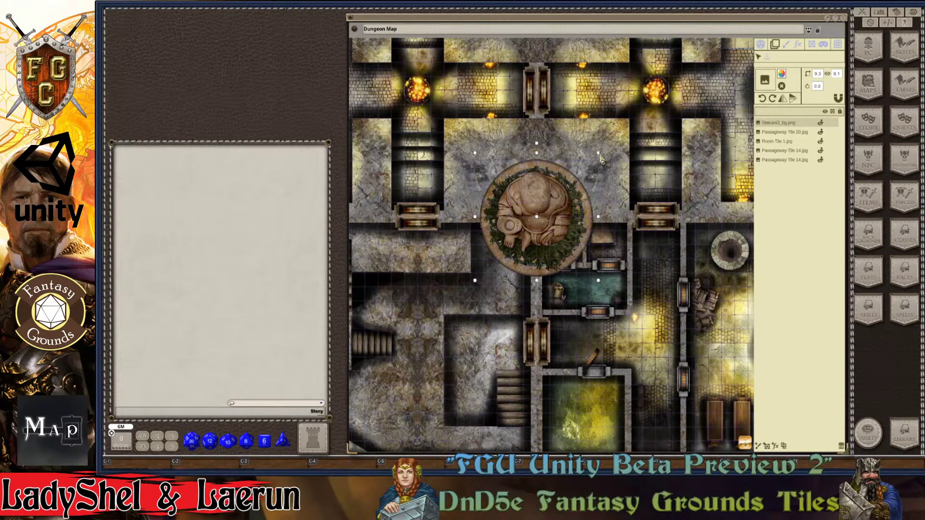
pyautogui.moveTo(600, 154); pyautogui.dragTo(585, 188)
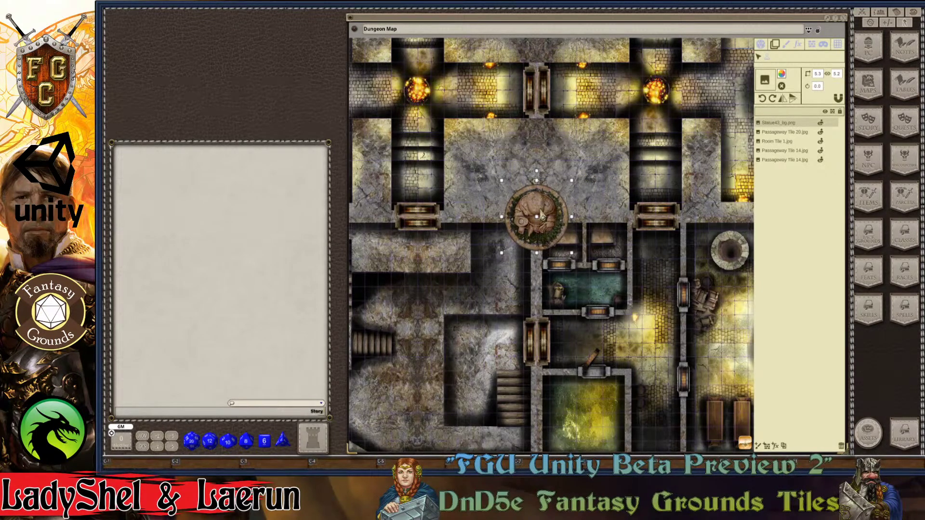
pyautogui.click(819, 73)
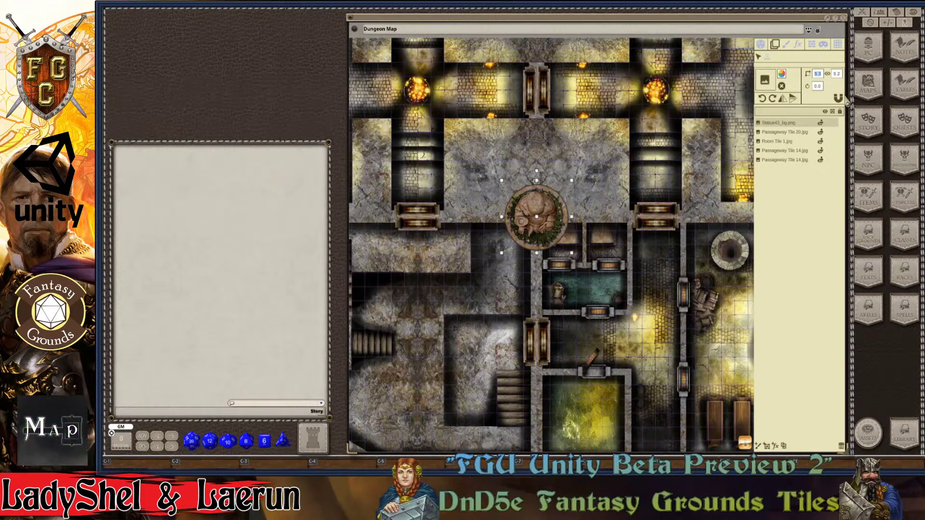
pyautogui.write('4')
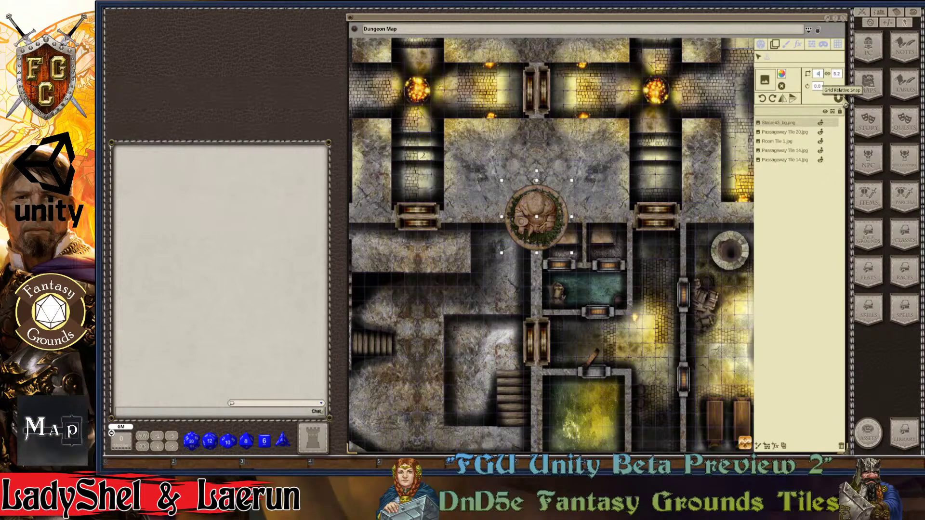
pyautogui.write('.5')
pyautogui.press('Return')
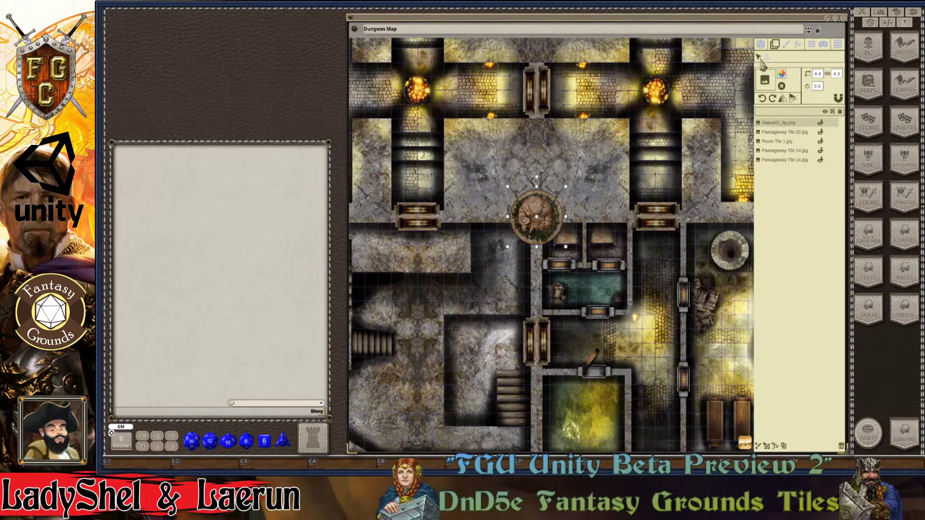
# Step: Move the statue stamp onto the open floor of Passageway Tile 20, near its lower doorway
pyautogui.moveTo(536, 216); pyautogui.dragTo(402, 398)
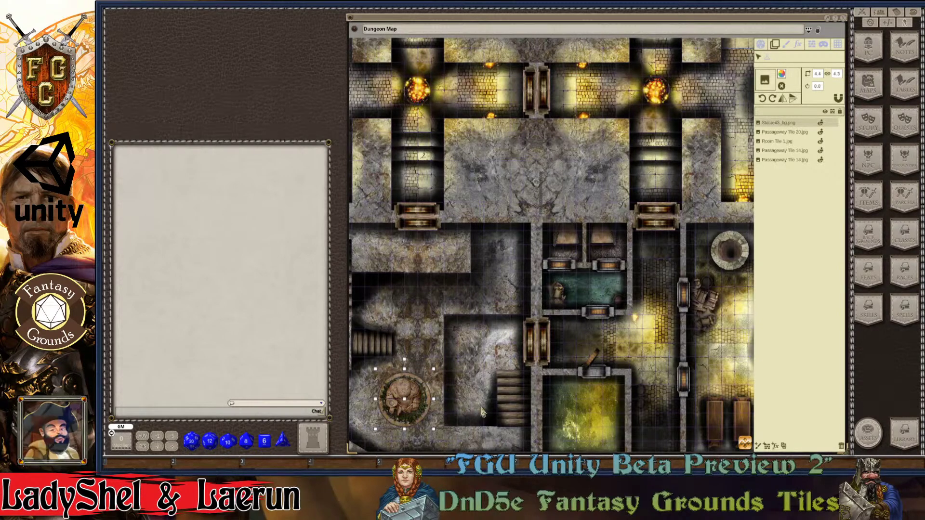
pyautogui.scroll(-3, 483, 411)
pyautogui.moveTo(745, 443); pyautogui.dragTo(750, 421)
pyautogui.moveTo(451, 415); pyautogui.dragTo(472, 400)
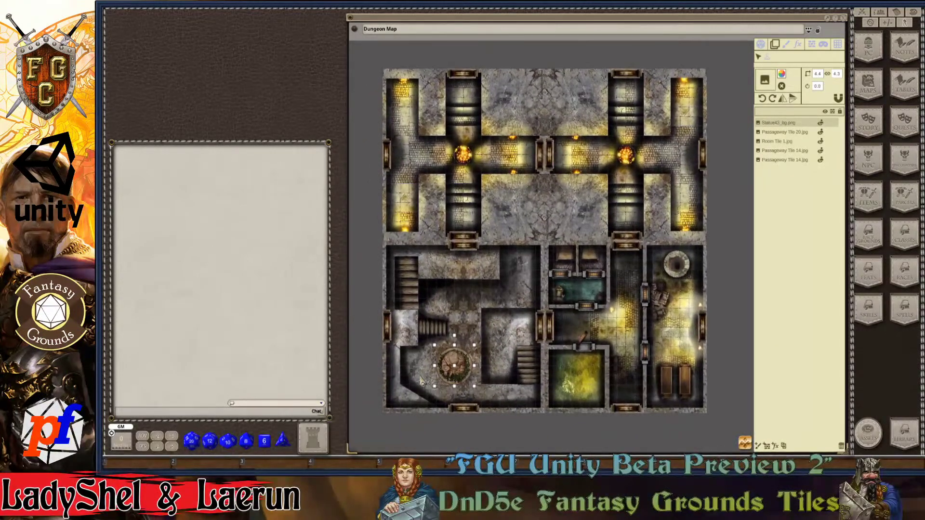
# Step: Rotate the statue stamp to an angle of 45 degrees
pyautogui.scroll(6, 454, 372)
pyautogui.scroll(1, 454, 380)
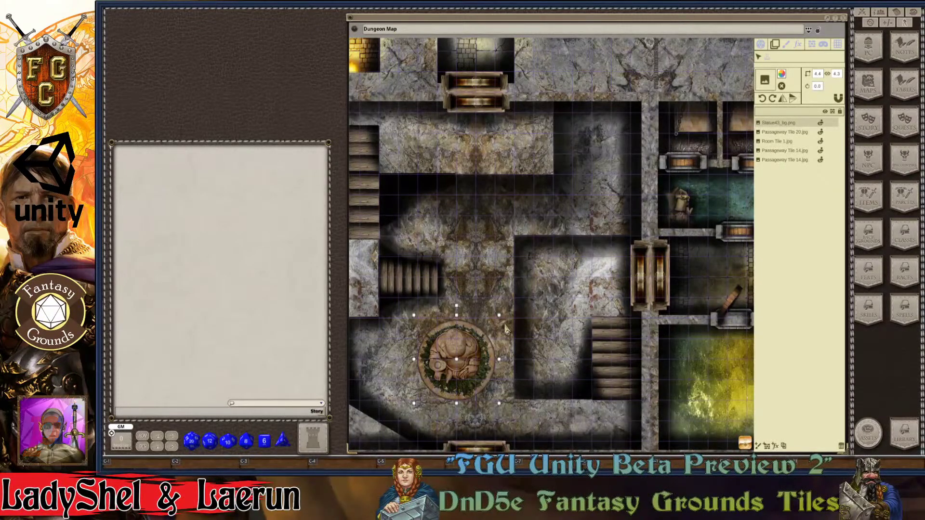
pyautogui.click(820, 88)
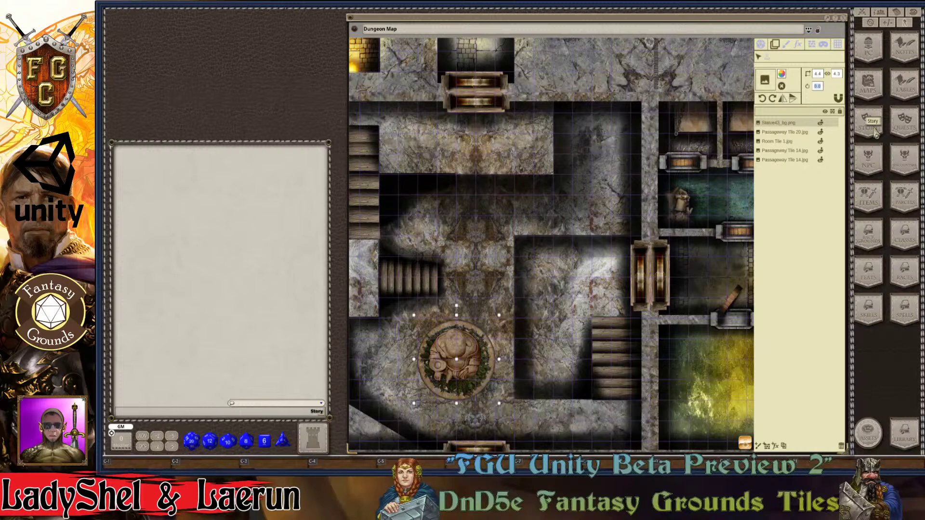
pyautogui.write('455')
pyautogui.press('BackSpace')
pyautogui.press('BackSpace')
pyautogui.press('BackSpace')
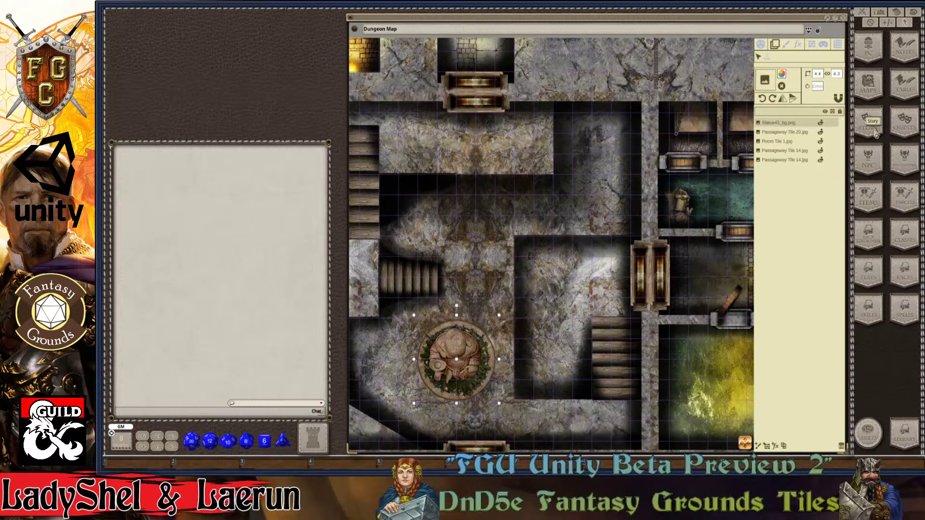
pyautogui.write('45')
pyautogui.press('Return')
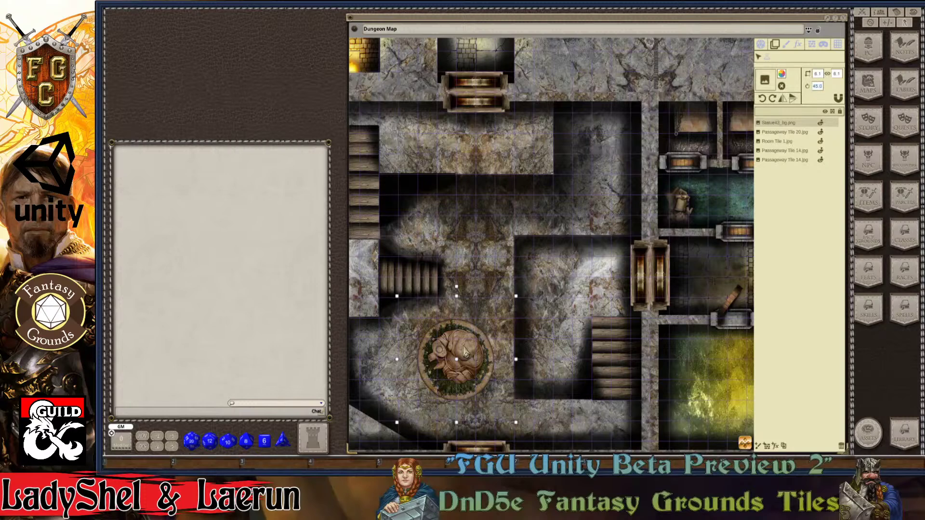
# Step: Select Passageway Tile 20 beneath the statue and rotate the tile to an angle of 90 degrees
pyautogui.click(467, 354)
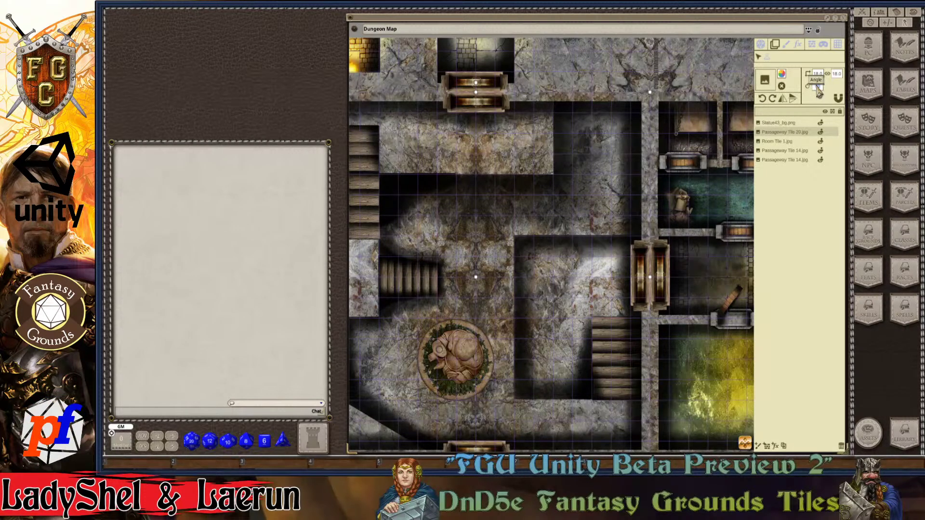
pyautogui.write('90')
pyautogui.press('Return')
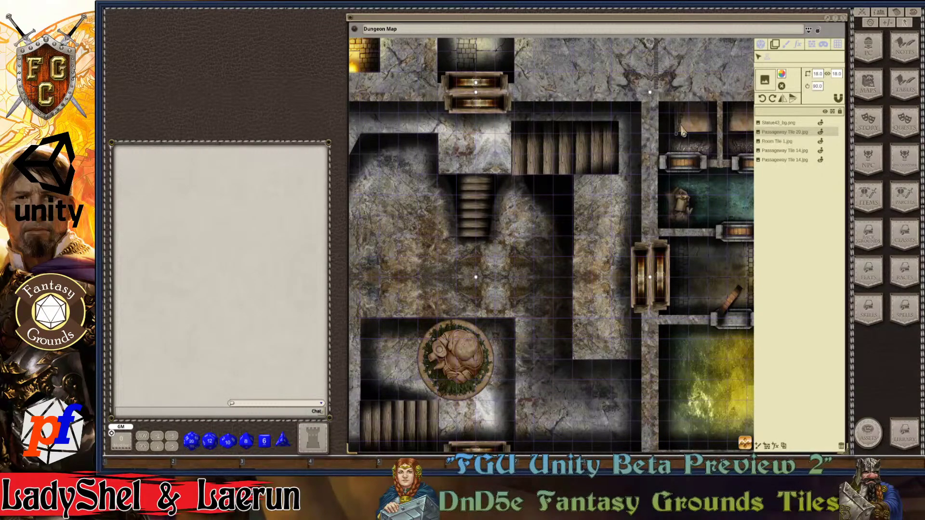
pyautogui.scroll(-4, 541, 289)
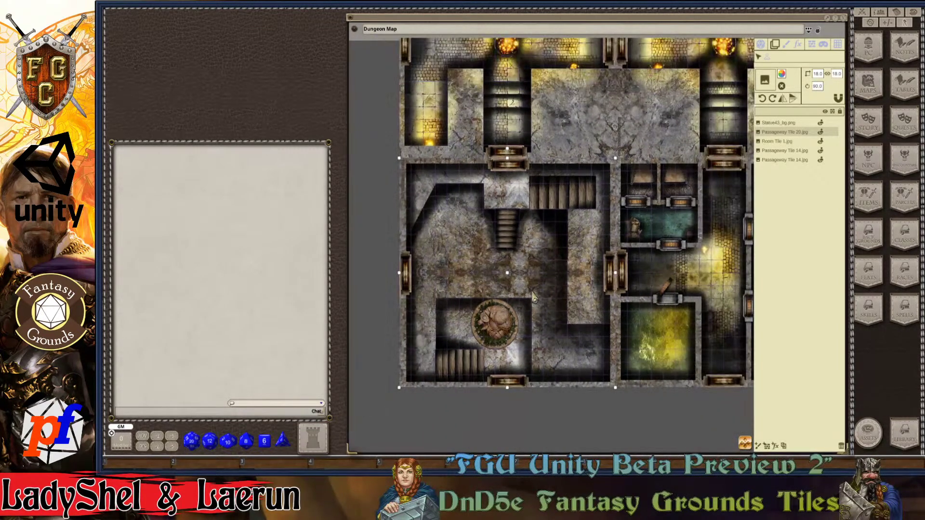
pyautogui.scroll(1, 534, 297)
pyautogui.scroll(1, 533, 296)
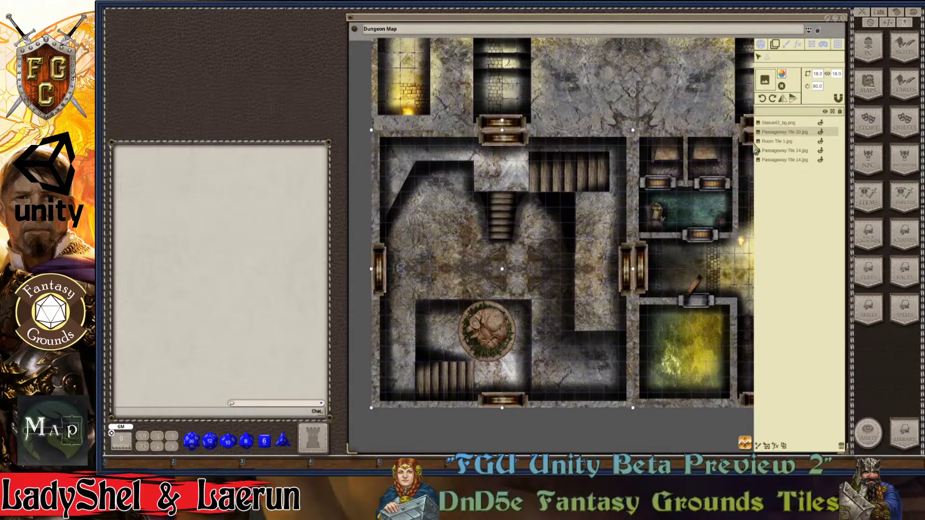
# Step: Select Statue43_bg.png and move it onto the open floor beside the short staircase in Passageway Tile 20
pyautogui.press('ctrl')
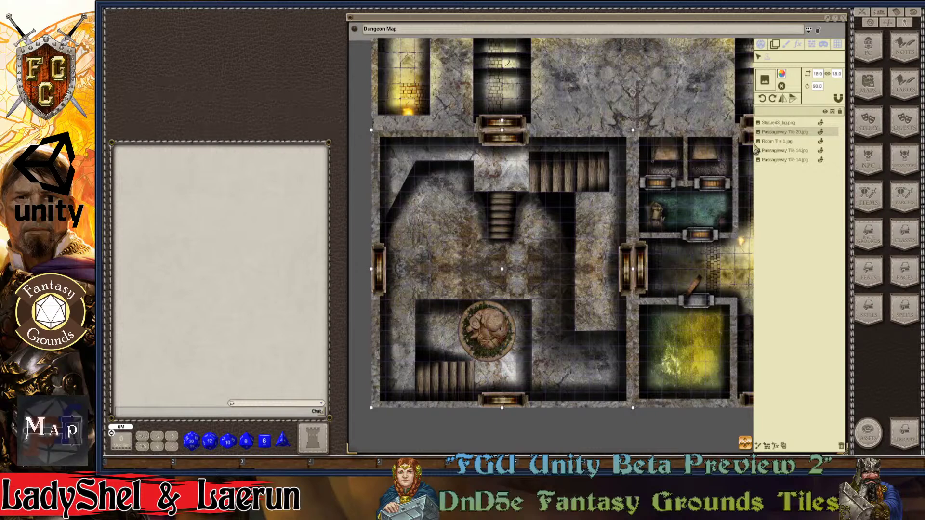
pyautogui.click(777, 126)
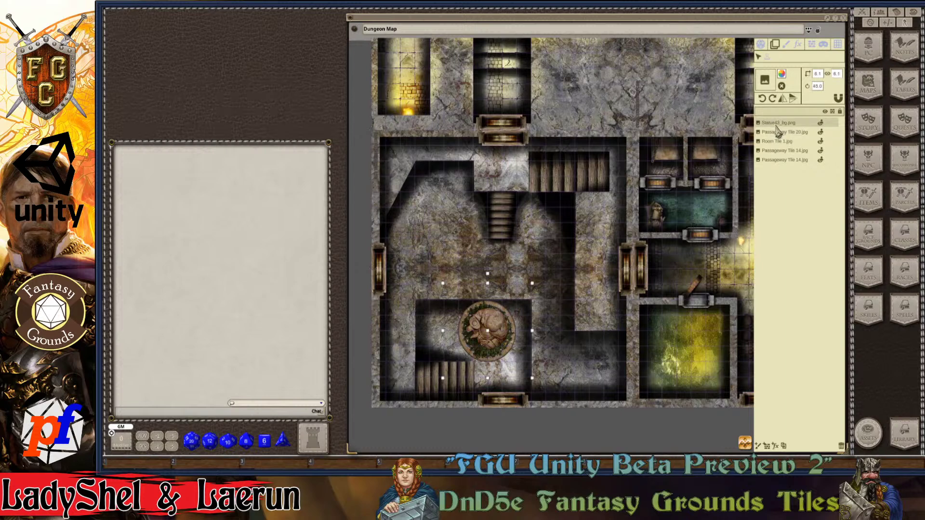
pyautogui.moveTo(495, 327); pyautogui.dragTo(454, 232)
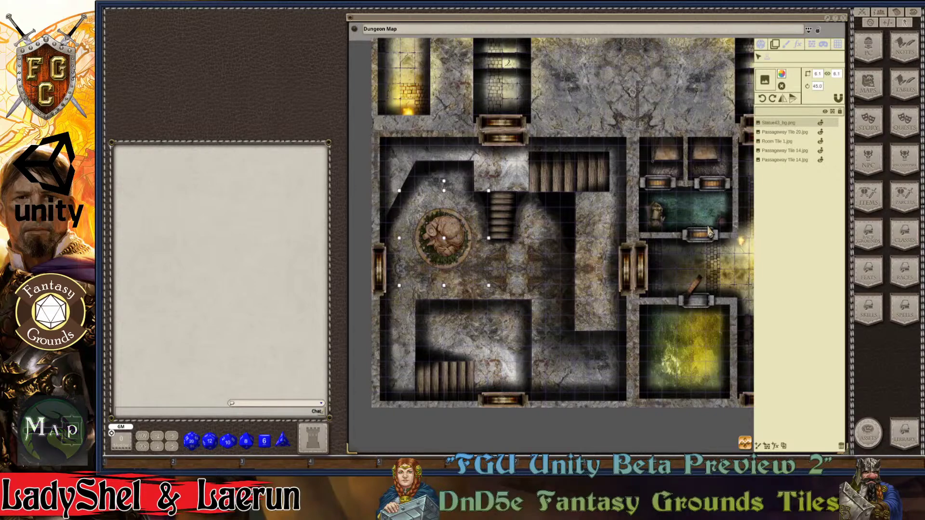
# Step: Set the rotated statue stamp's size to 5.5 grid squares
pyautogui.scroll(1, 444, 215)
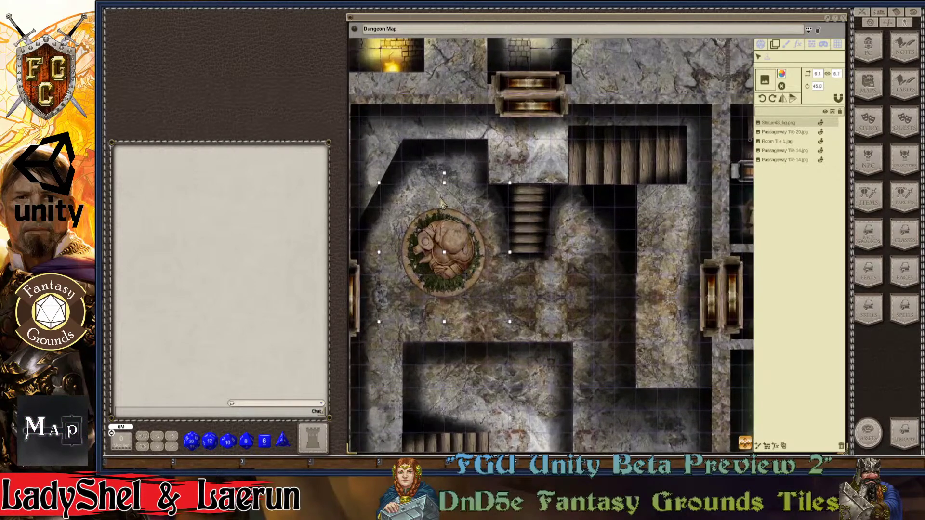
pyautogui.scroll(-1, 445, 212)
pyautogui.scroll(2, 425, 197)
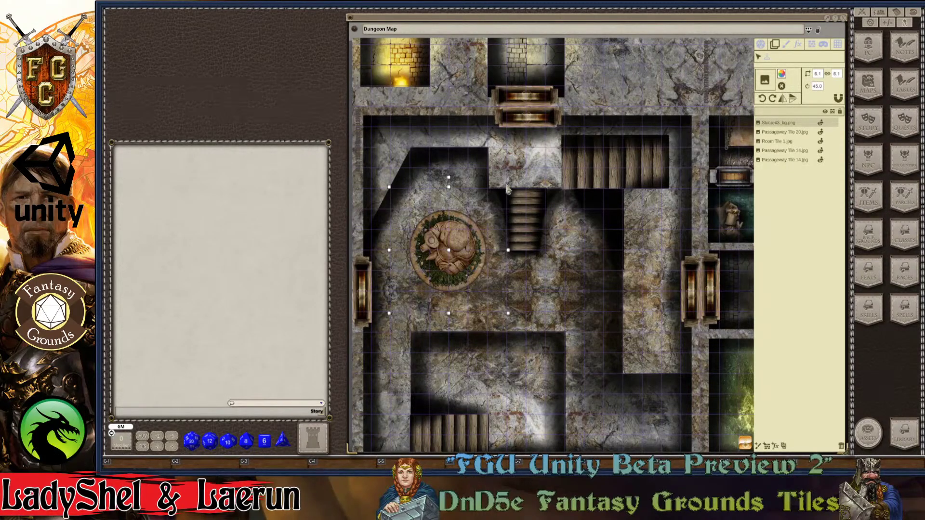
pyautogui.click(818, 73)
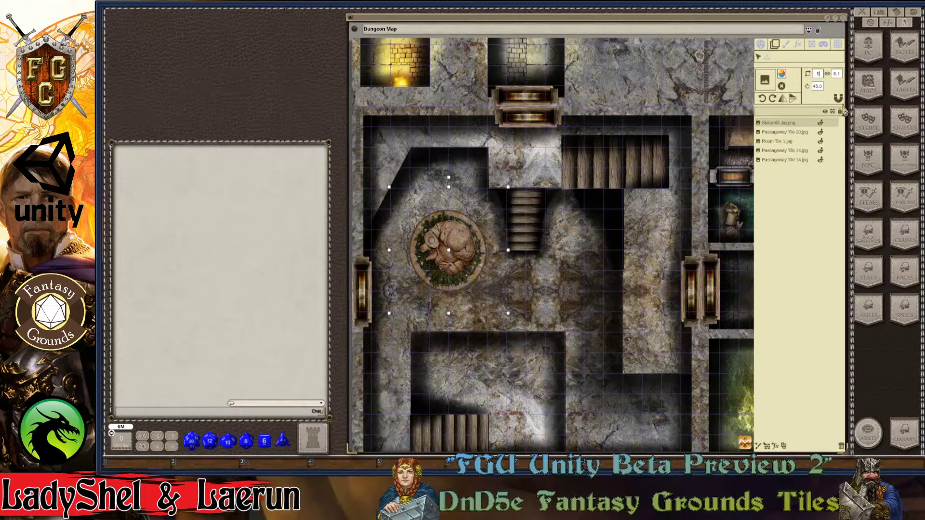
pyautogui.write('5.5')
pyautogui.press('Return')
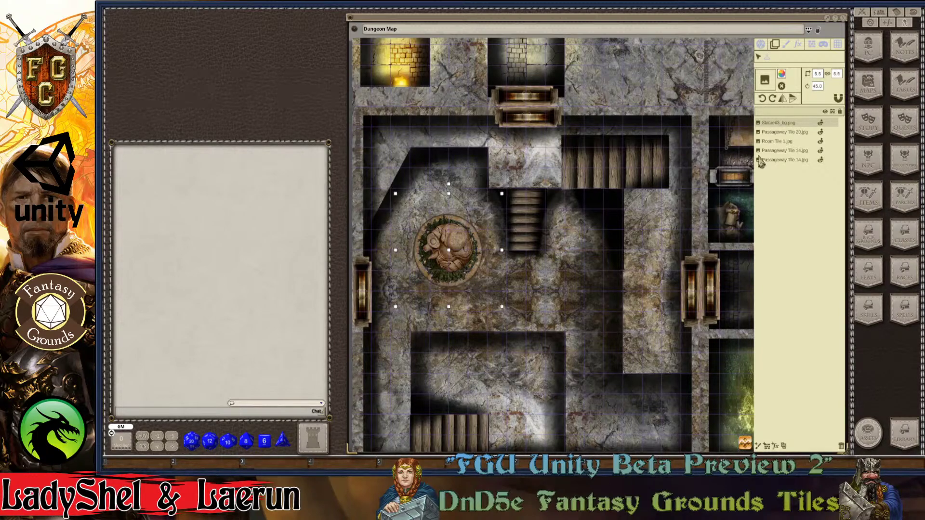
# Step: Examine the statue's size and placement within Passageway Tile 20 and the surrounding four-tile layout
pyautogui.scroll(2, 448, 275)
pyautogui.scroll(-4, 449, 274)
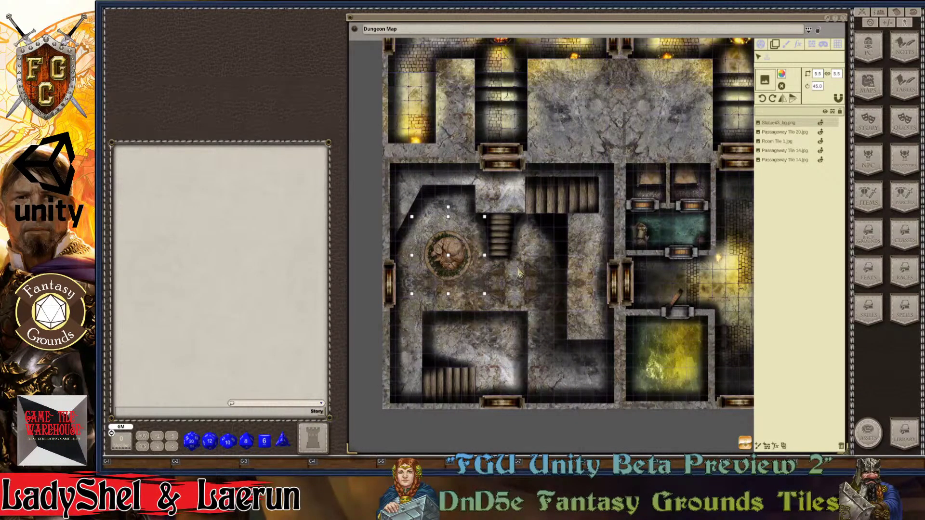
pyautogui.scroll(-3, 546, 231)
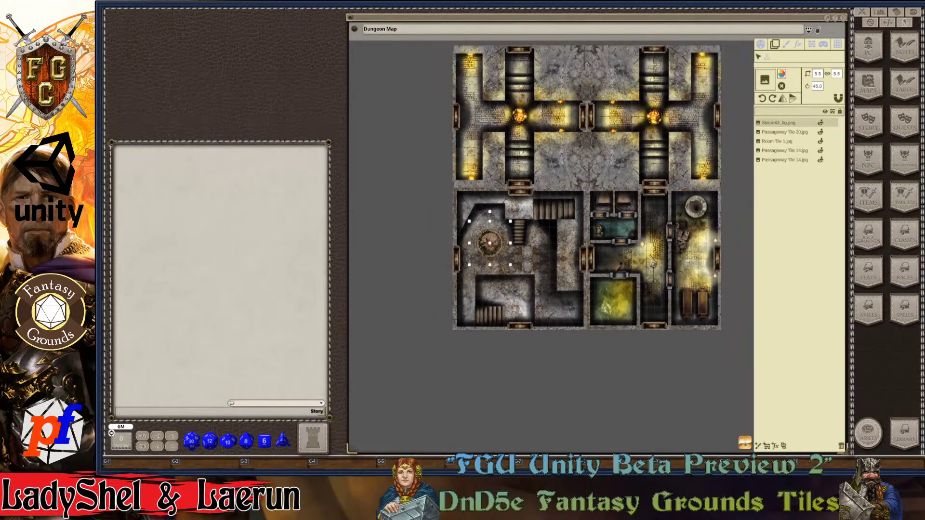
pyautogui.scroll(3, 608, 256)
pyautogui.scroll(-4, 583, 234)
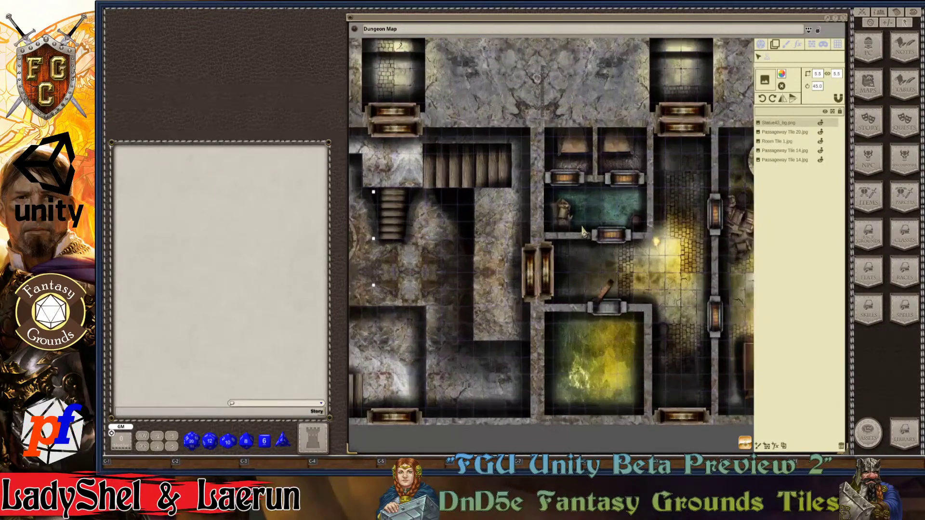
# Step: Start line-of-sight editing and draw a rectangular door over the inner leaf of the double door between Passageway Tile 20 and Room Tile 1
pyautogui.scroll(-3, 584, 234)
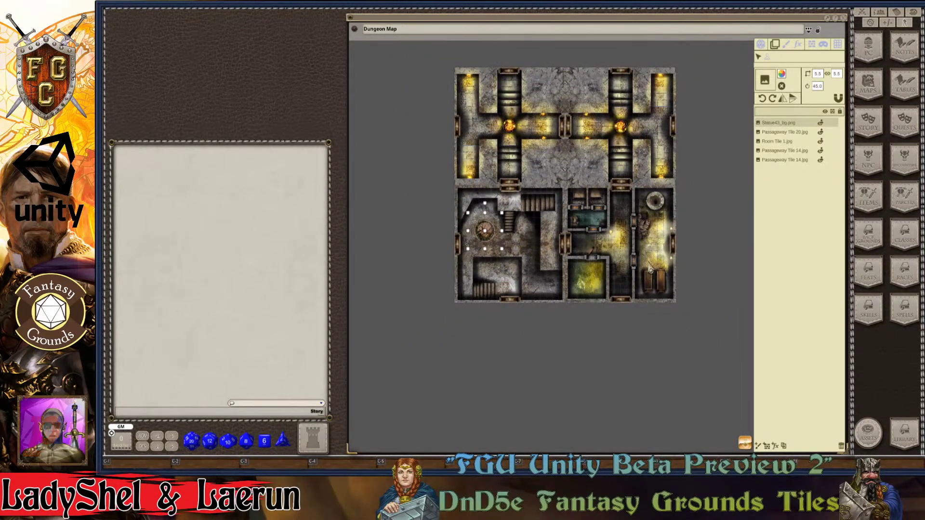
pyautogui.scroll(5, 701, 288)
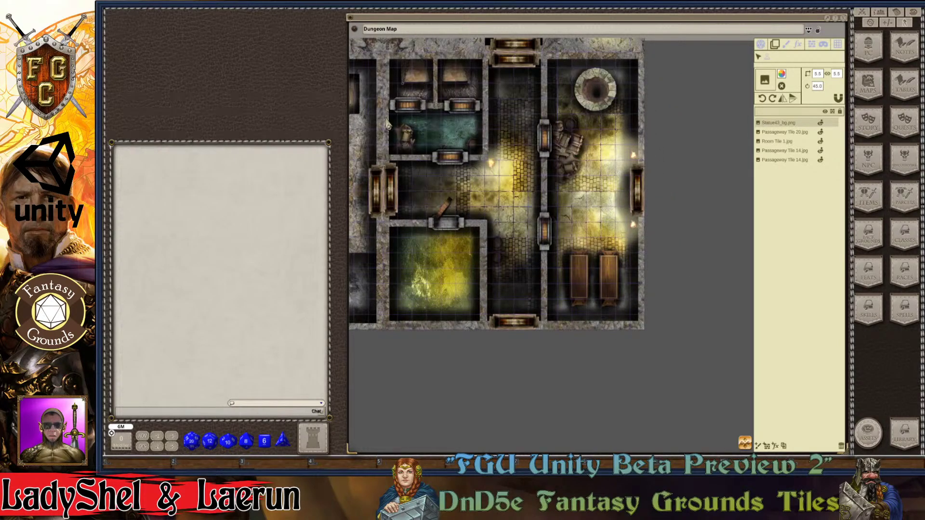
pyautogui.scroll(-1, 405, 161)
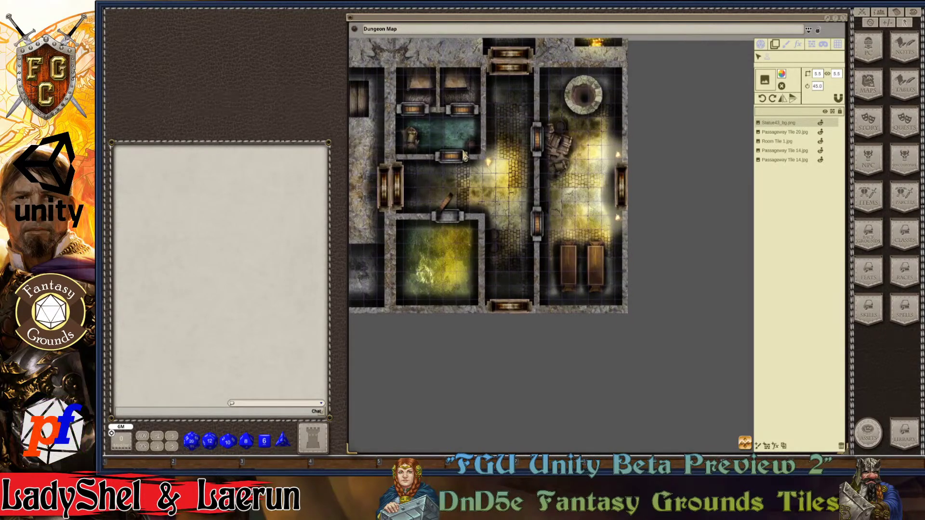
pyautogui.click(812, 46)
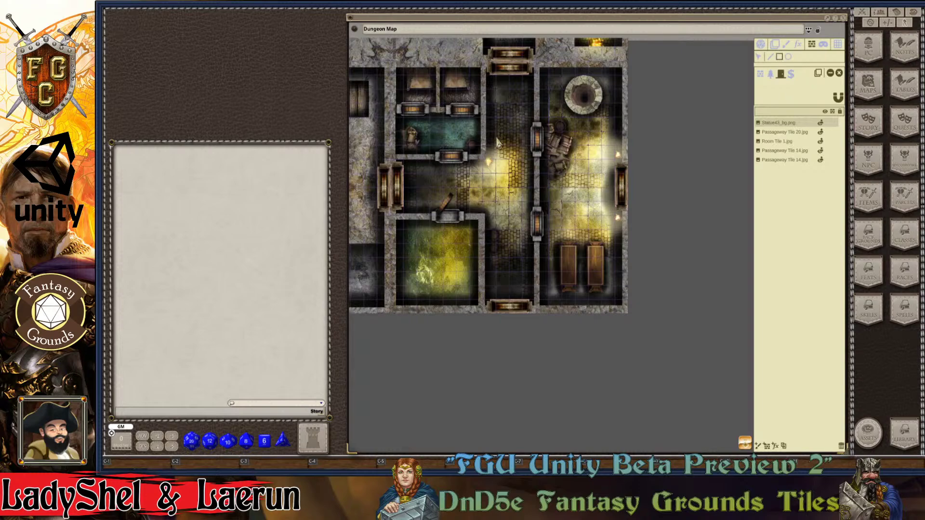
pyautogui.scroll(1, 386, 176)
pyautogui.scroll(5, 385, 174)
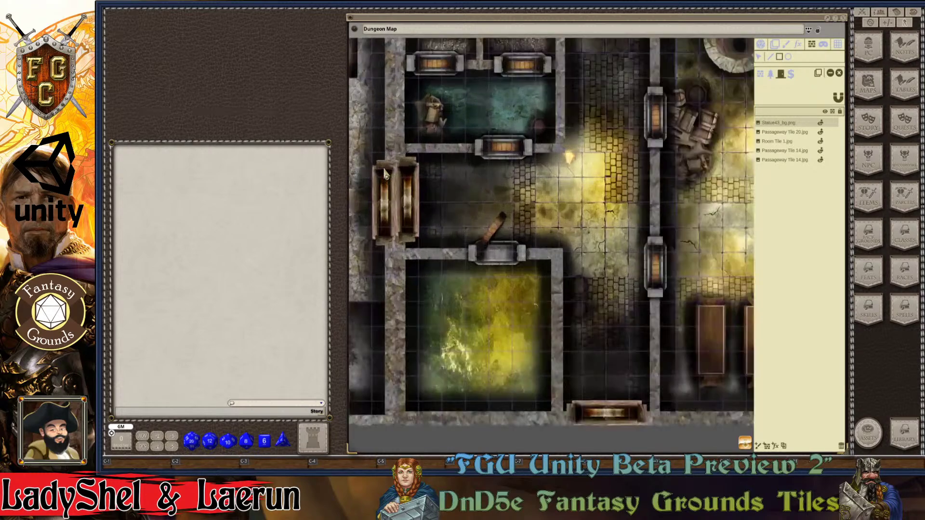
pyautogui.scroll(2, 385, 174)
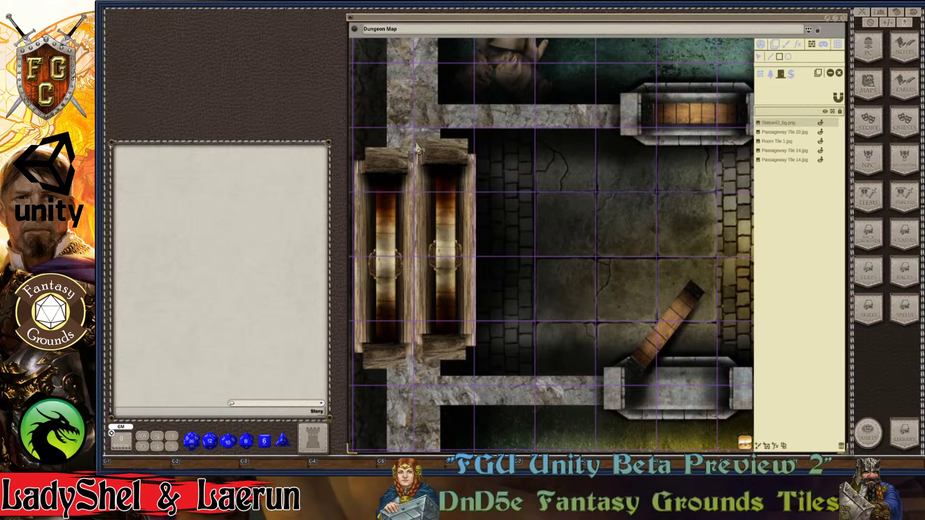
pyautogui.moveTo(423, 166); pyautogui.dragTo(467, 343)
# Step: Draw a rectangular line-of-sight door over the closed wooden door in the teal chamber's lower wall
pyautogui.scroll(-4, 624, 313)
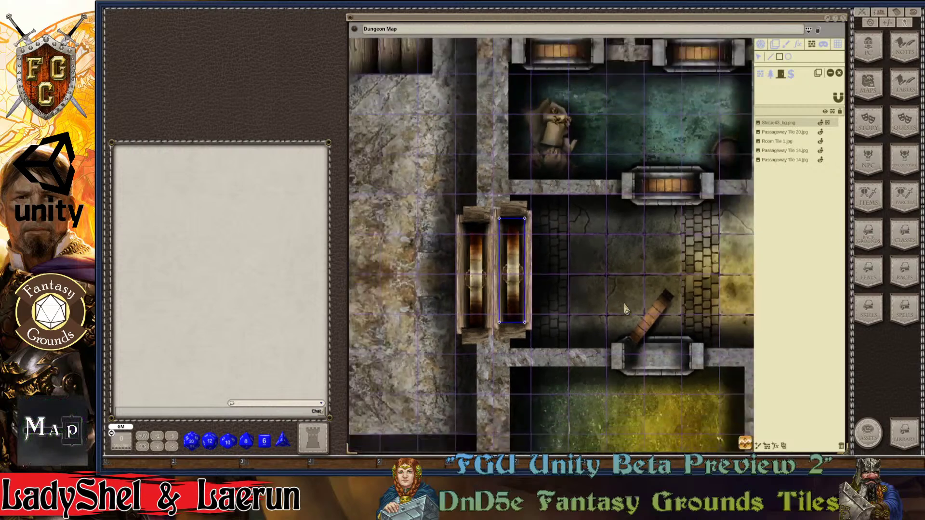
pyautogui.scroll(3, 667, 339)
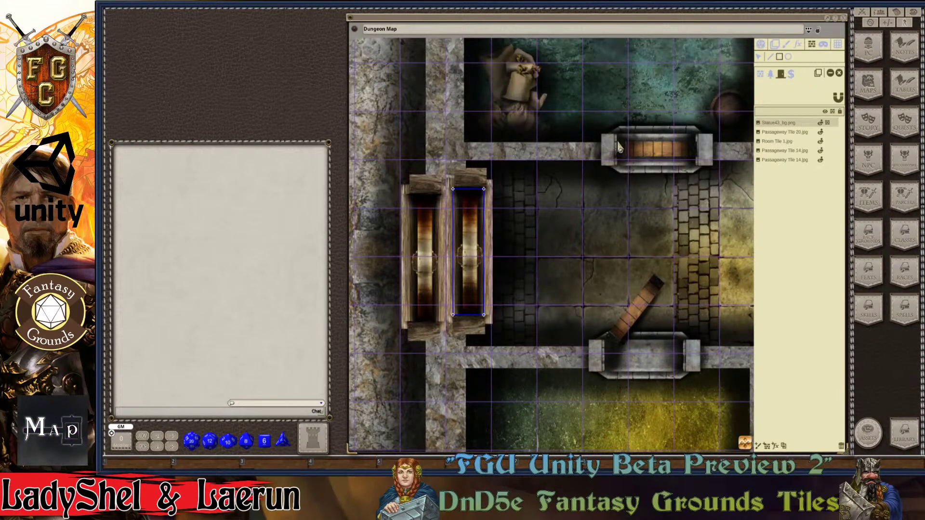
pyautogui.moveTo(645, 154); pyautogui.dragTo(698, 166)
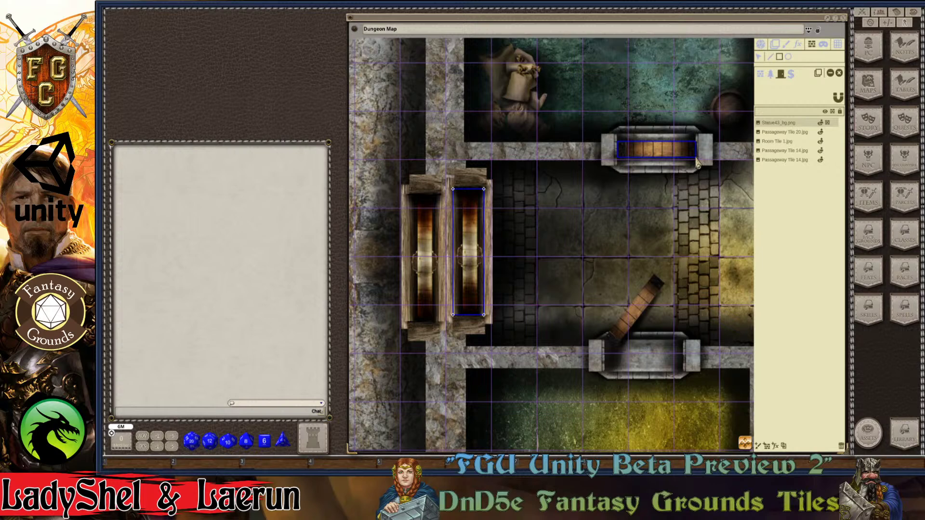
# Step: Trace the open, angled wooden door above the yellow-green room as a closed four-point line-of-sight door shape
pyautogui.scroll(-3, 701, 208)
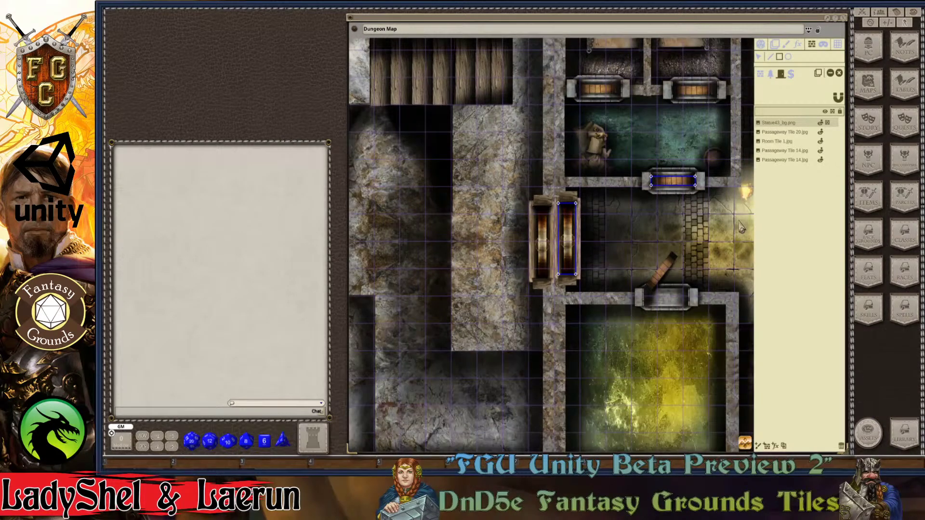
pyautogui.hscroll(2, 706, 226)
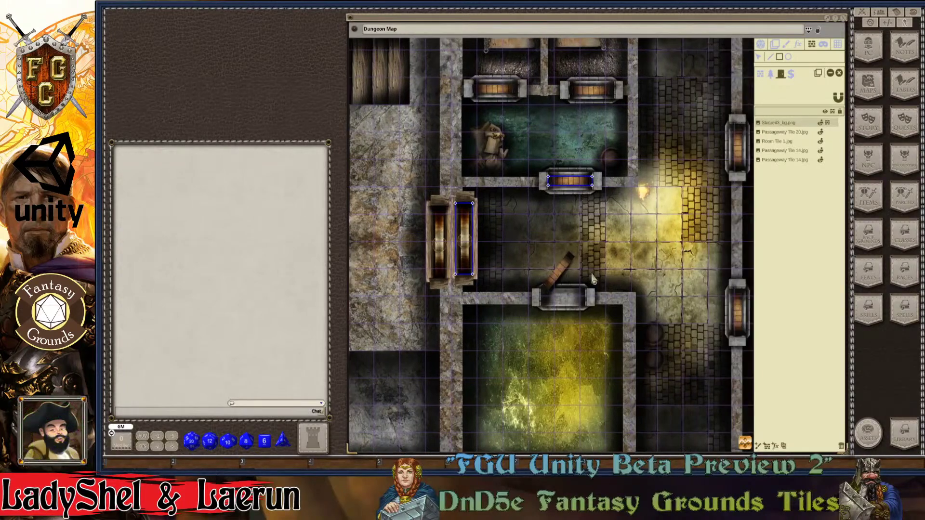
pyautogui.scroll(4, 573, 284)
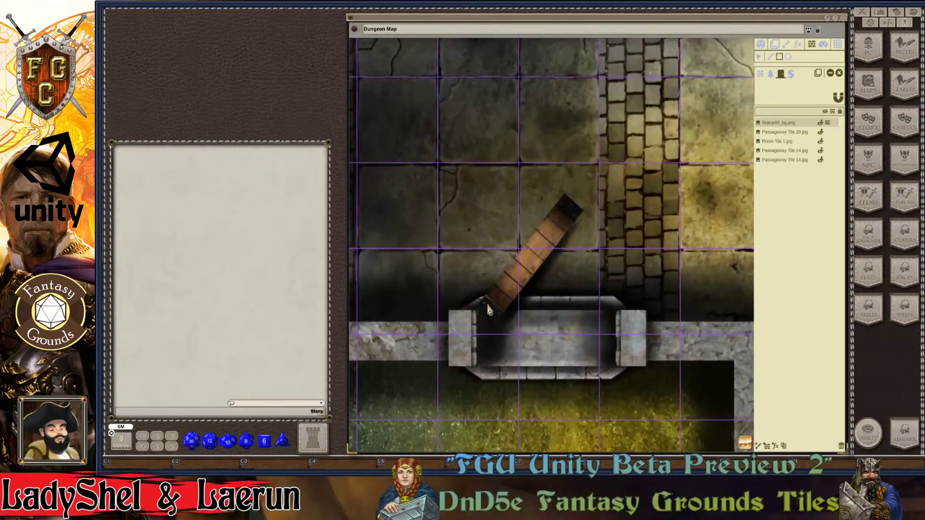
pyautogui.click(771, 57)
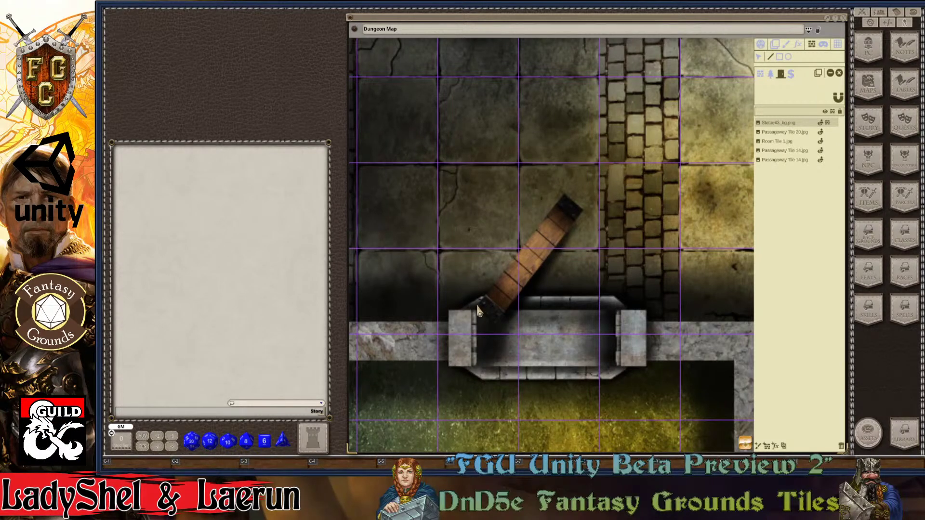
pyautogui.scroll(2, 479, 309)
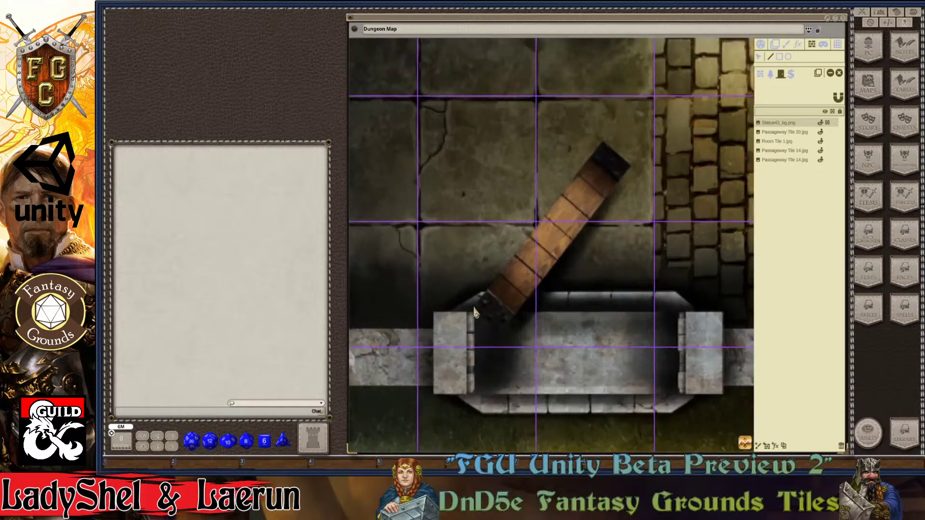
pyautogui.click(473, 306)
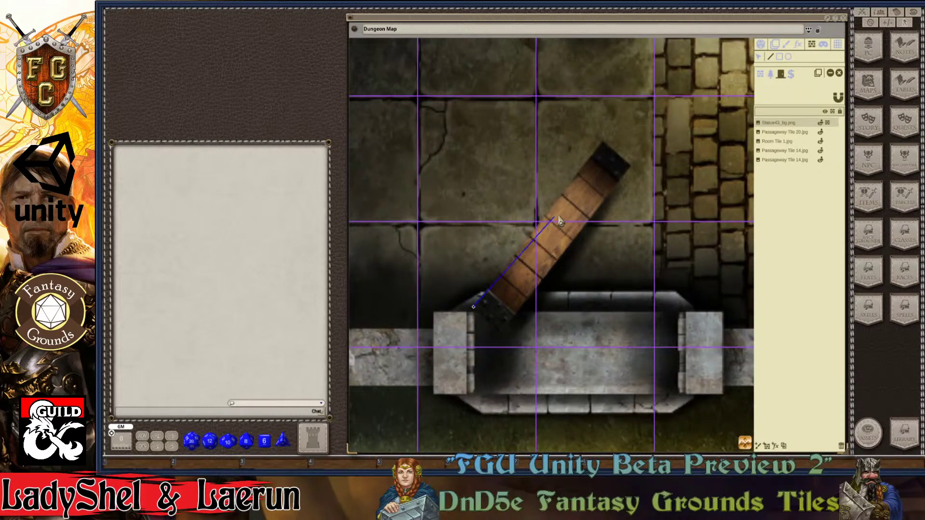
pyautogui.click(603, 142)
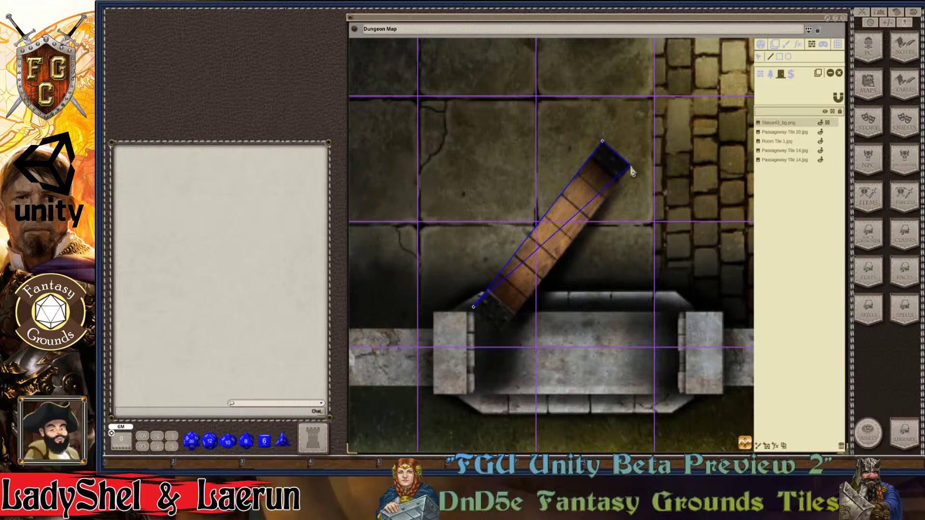
pyautogui.click(630, 166)
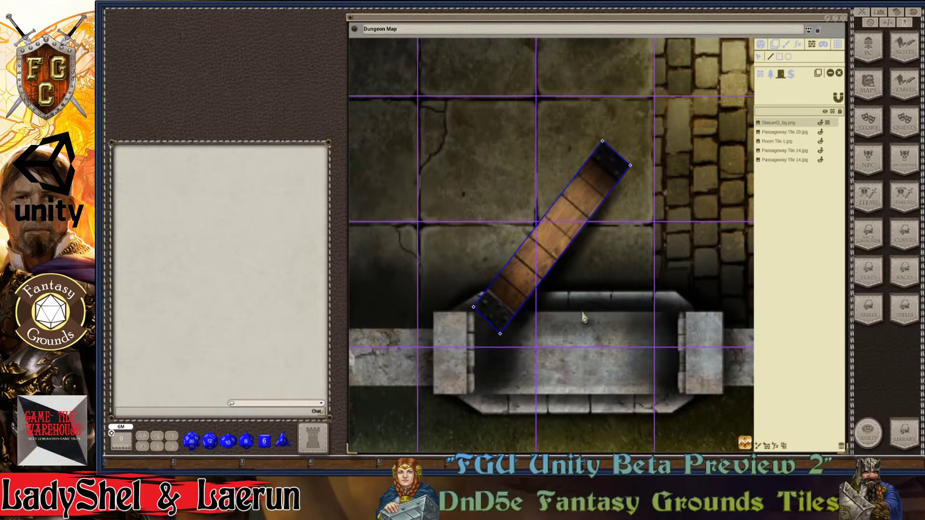
# Step: Draw a rectangular line-of-sight door over the right-hand wooden door in the teal chamber's upper wall
pyautogui.scroll(-1, 512, 313)
pyautogui.scroll(-2, 511, 312)
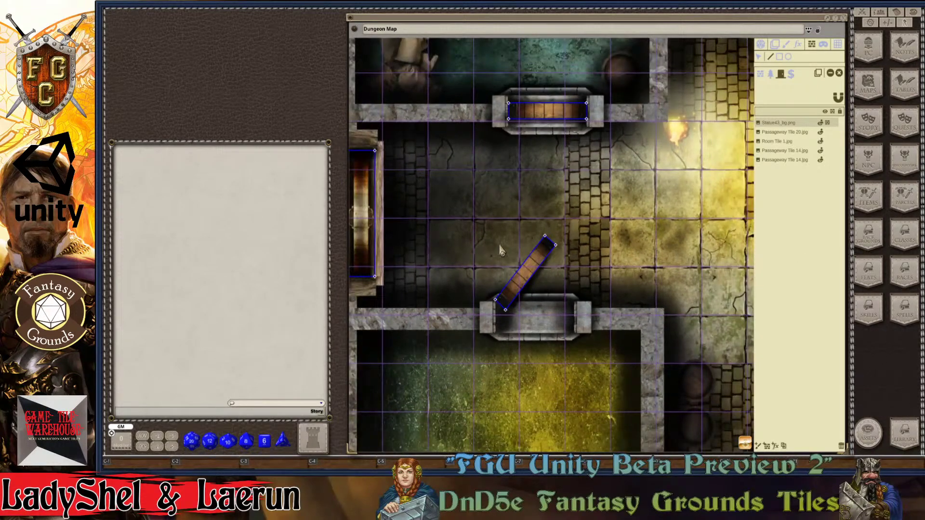
pyautogui.scroll(-3, 607, 289)
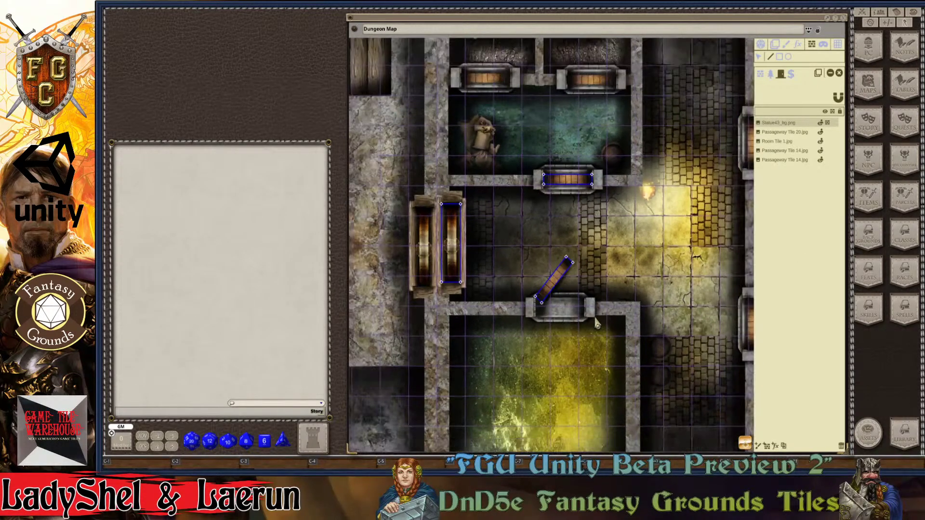
pyautogui.scroll(4, 597, 217)
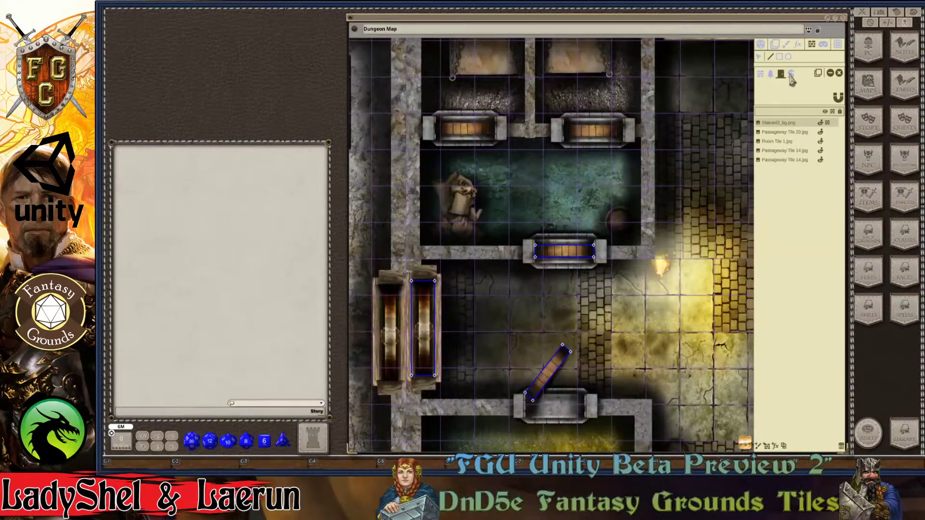
pyautogui.scroll(1, 567, 156)
pyautogui.scroll(4, 567, 154)
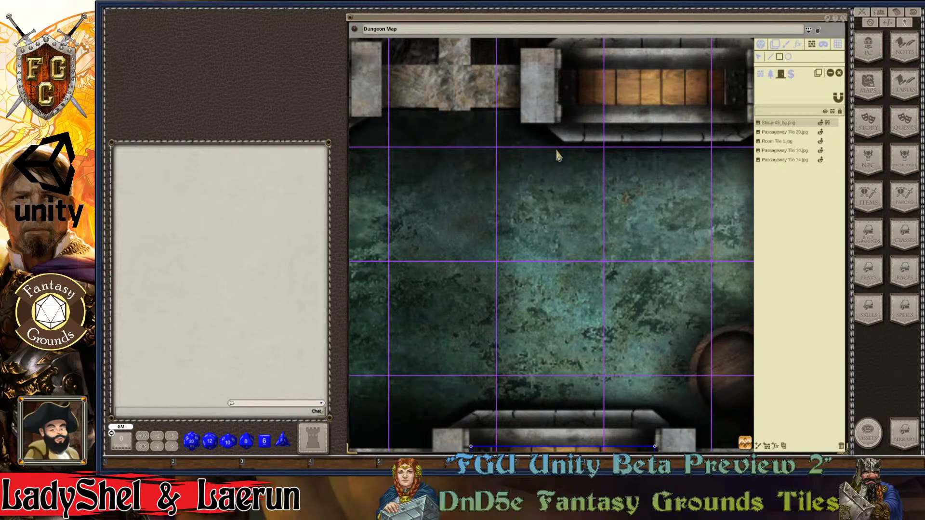
pyautogui.scroll(-3, 665, 141)
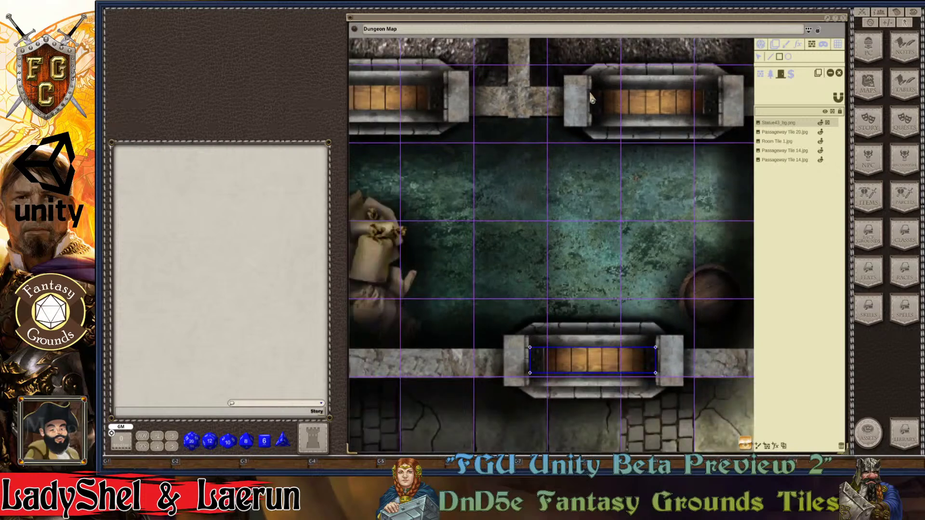
pyautogui.scroll(2, 592, 98)
pyautogui.moveTo(589, 91); pyautogui.dragTo(666, 127)
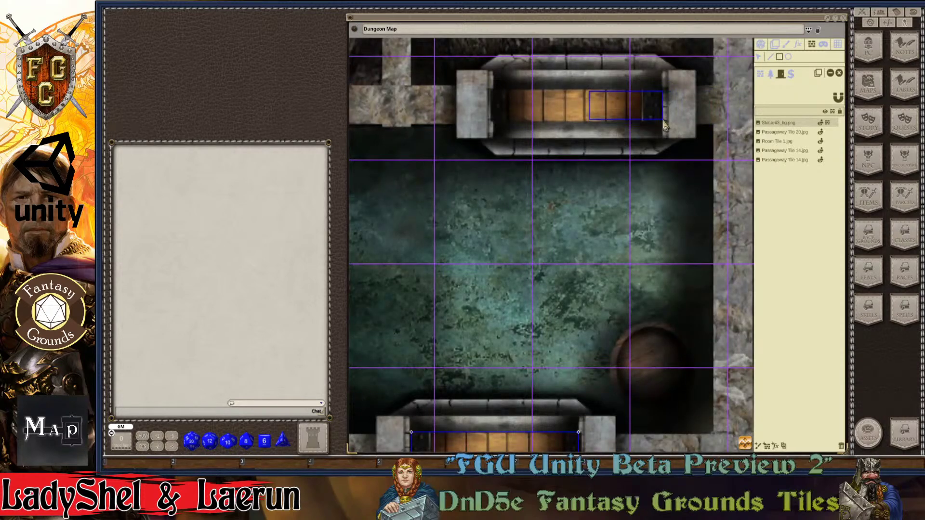
pyautogui.moveTo(665, 126); pyautogui.dragTo(665, 126)
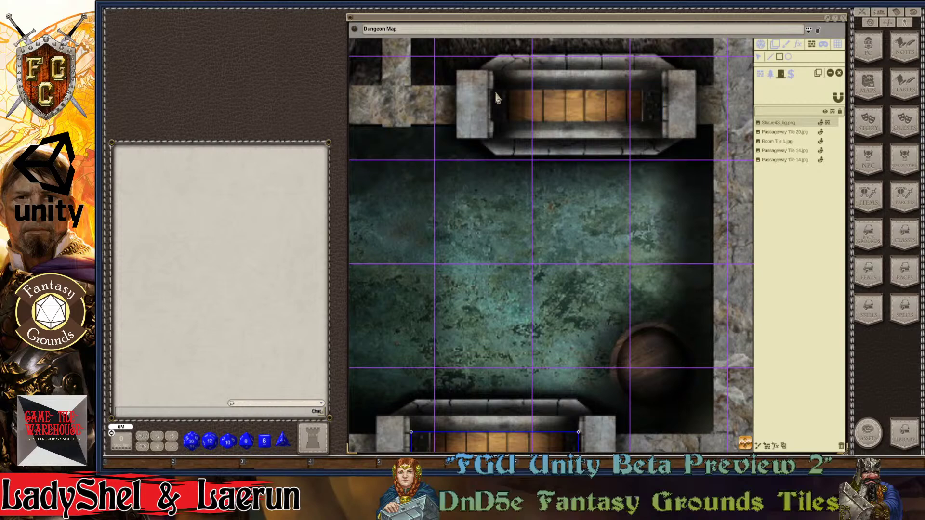
pyautogui.moveTo(490, 91); pyautogui.dragTo(664, 124)
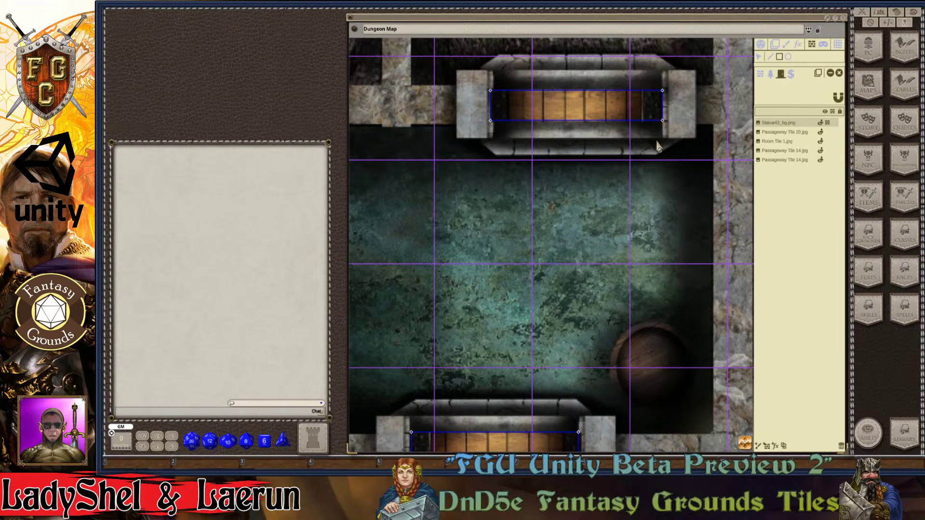
# Step: Draw a rectangular line-of-sight door over the left-hand wooden door in the teal chamber's upper wall
pyautogui.press('Left')
pyautogui.press('Left')
pyautogui.press('Left')
pyautogui.press('Left')
pyautogui.press('Left')
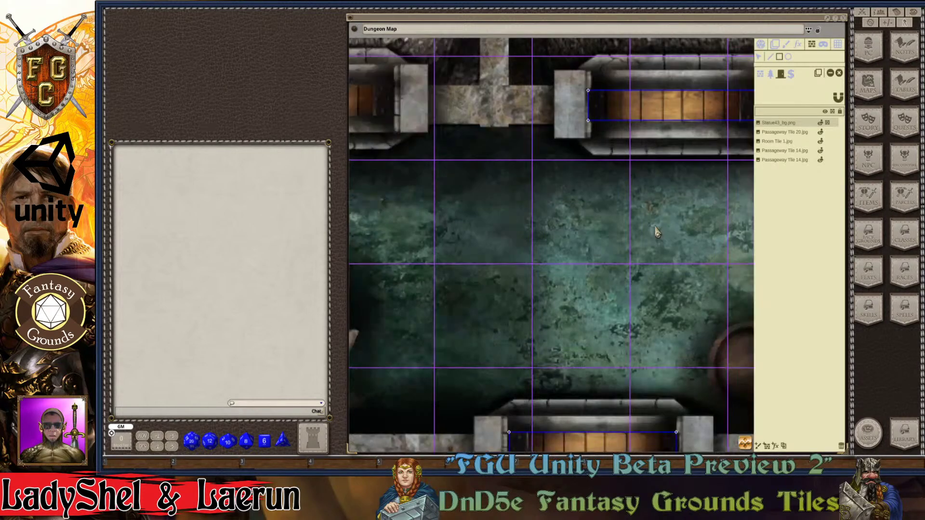
pyautogui.press('Right')
pyautogui.press('Left')
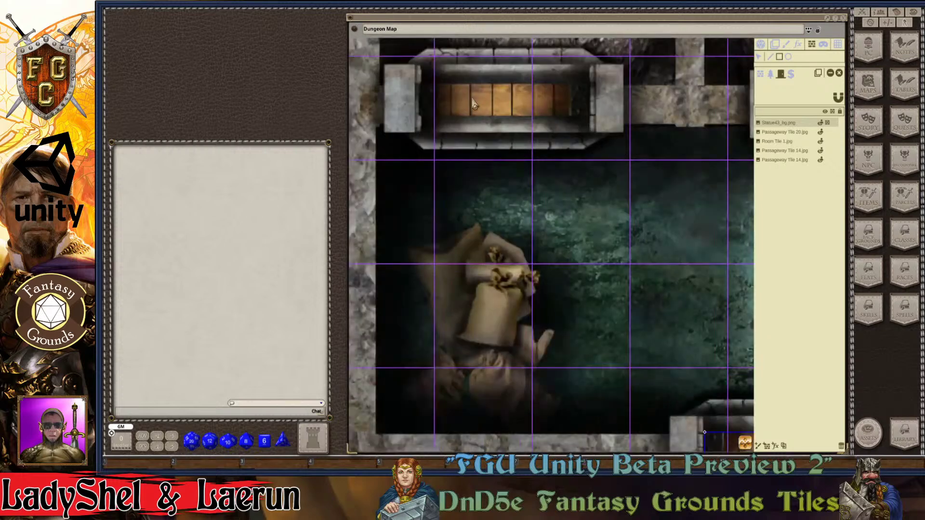
pyautogui.moveTo(424, 86); pyautogui.dragTo(593, 125)
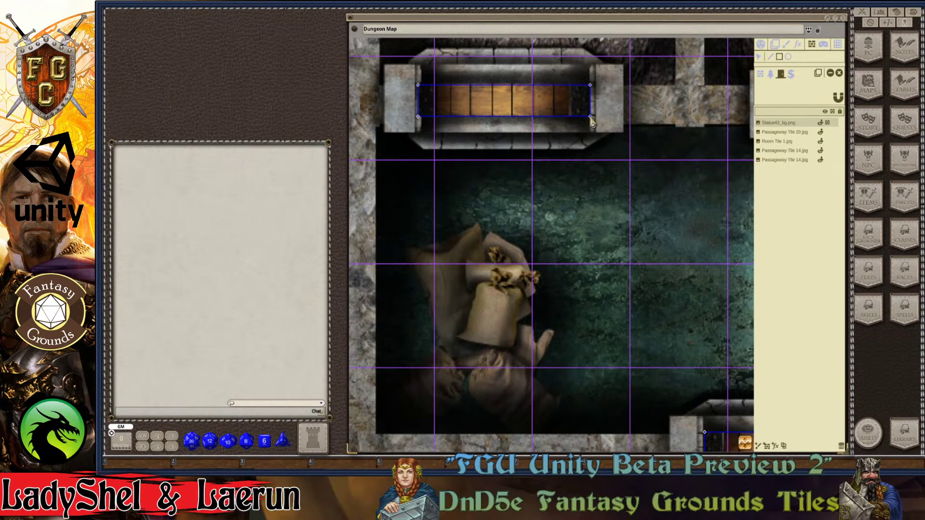
# Step: Review the line-of-sight door shapes around the teal chamber and the remaining doors of Room Tile 1
pyautogui.scroll(-10, 670, 212)
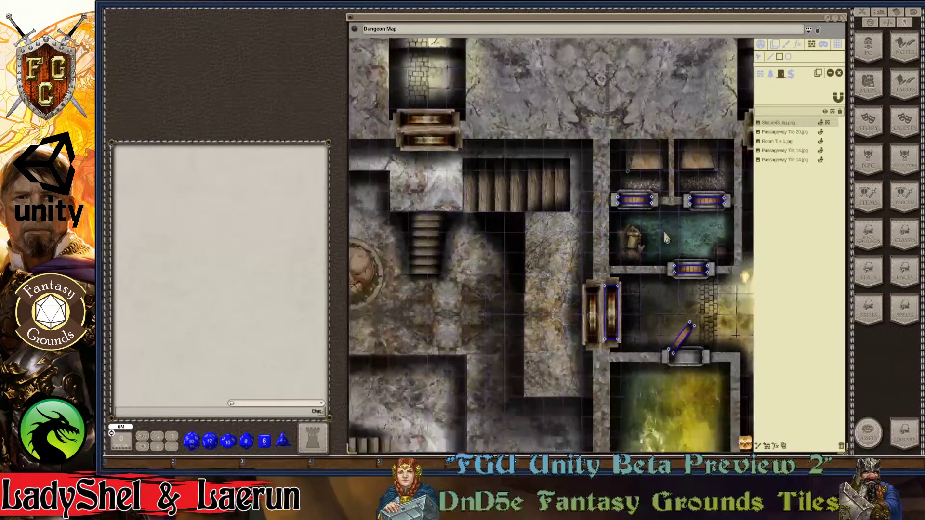
pyautogui.scroll(-1, 665, 239)
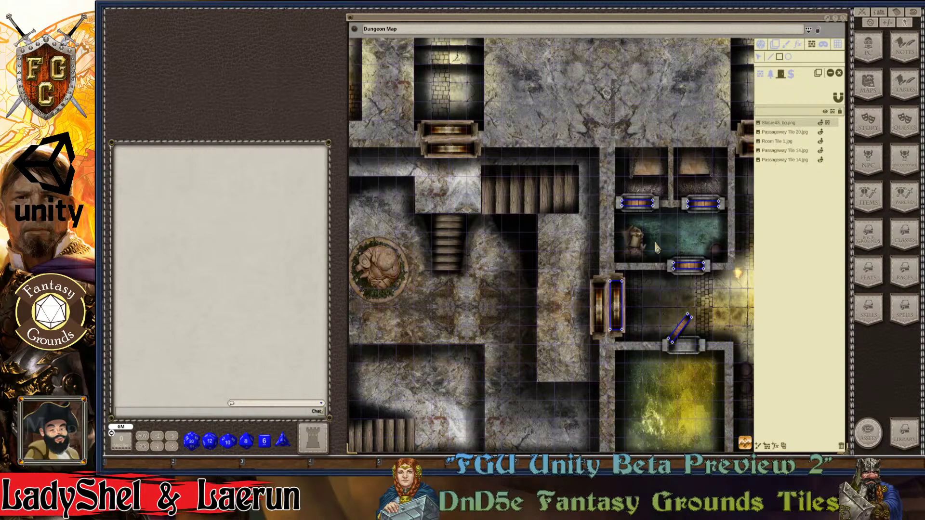
pyautogui.press('ctrl')
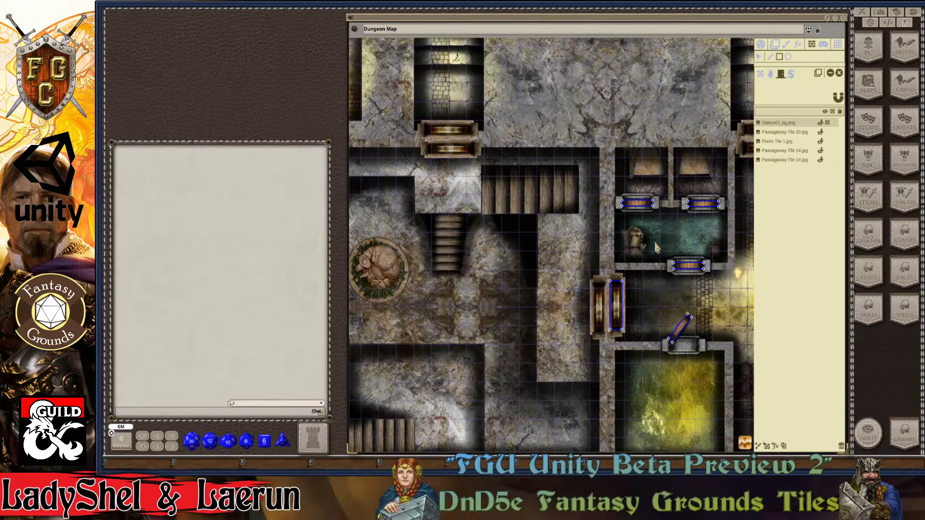
pyautogui.press('ctrl')
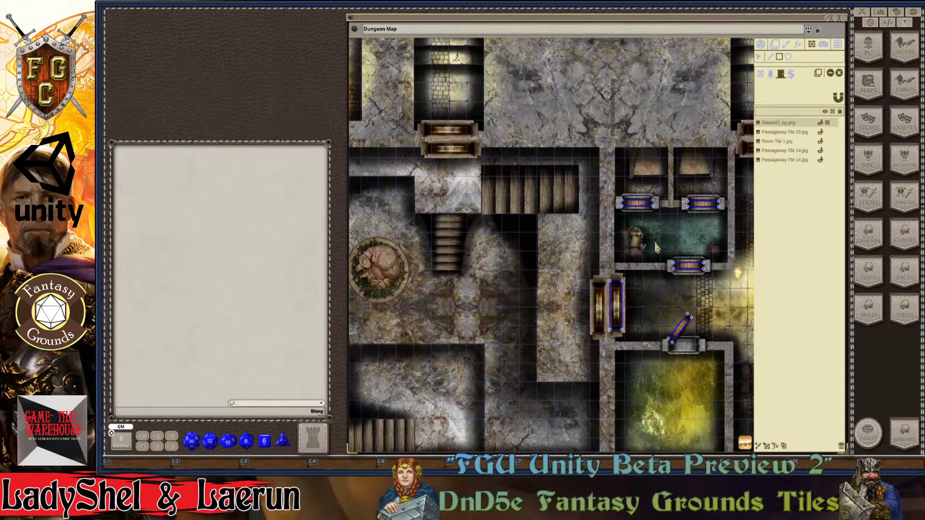
pyautogui.press('ctrl')
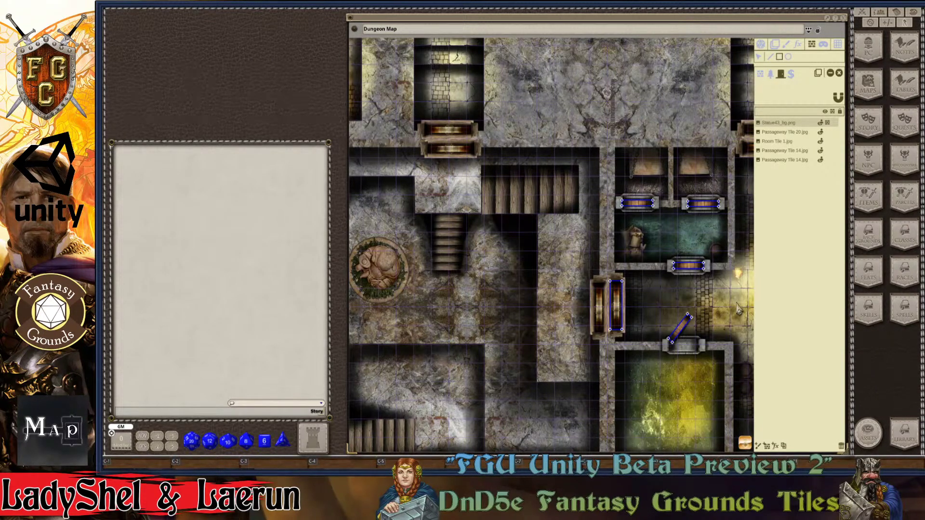
pyautogui.press('Right')
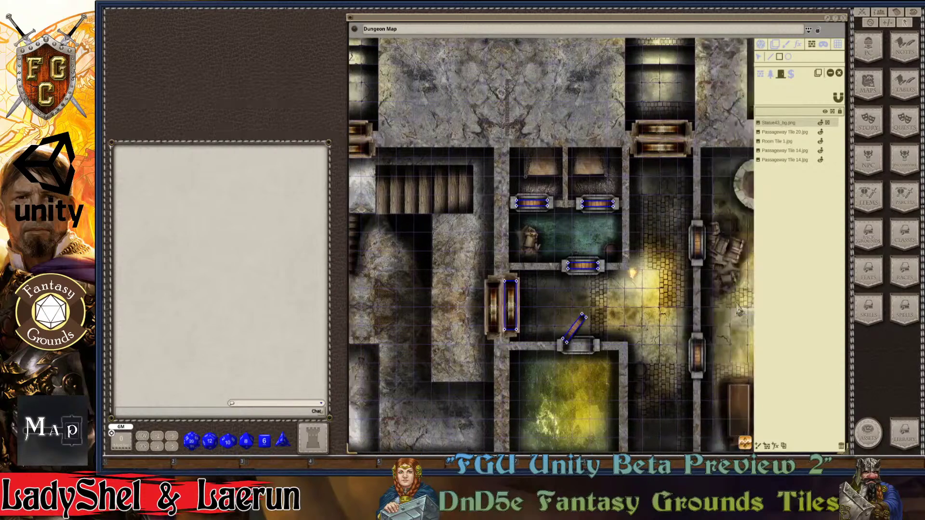
pyautogui.scroll(1, 544, 178)
pyautogui.scroll(-5, 544, 177)
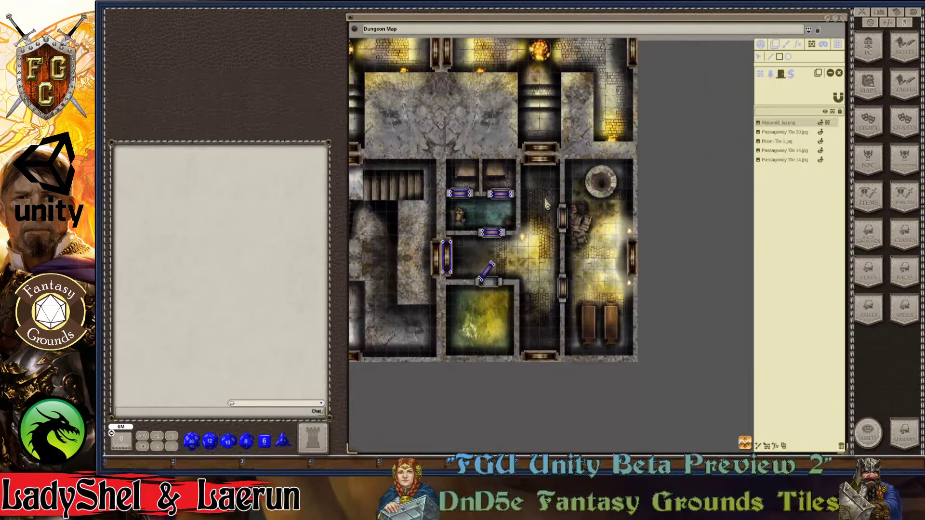
# Step: Draw rectangular line-of-sight doors over both adjoining wooden doors at the upper end of the central corridor
pyautogui.scroll(4, 545, 198)
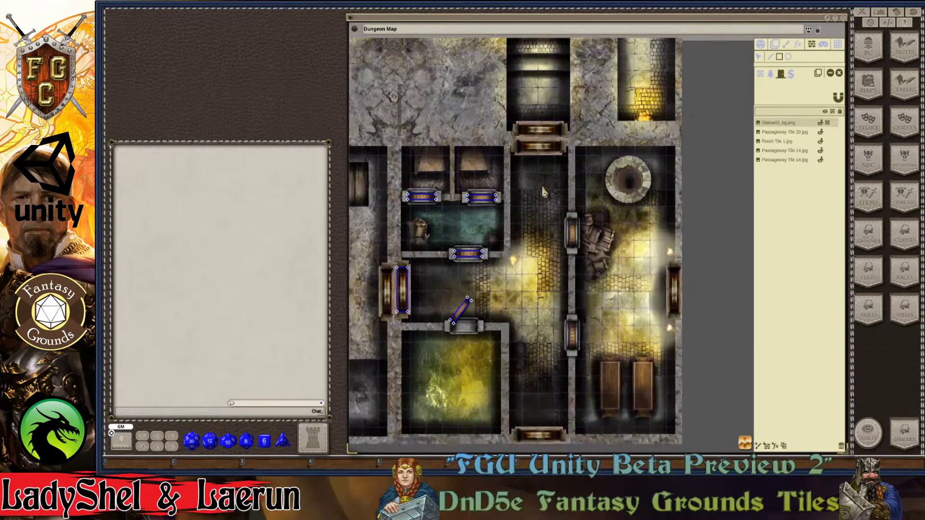
pyautogui.scroll(4, 543, 189)
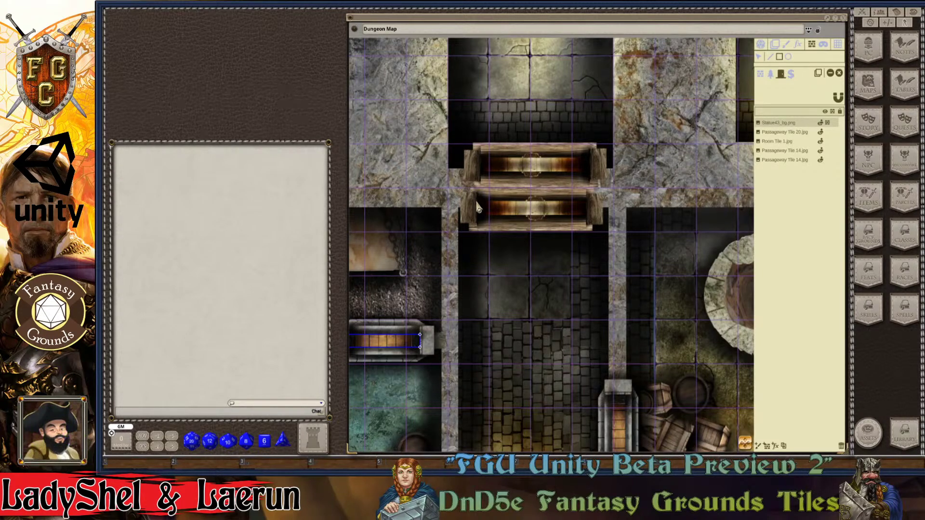
pyautogui.click(481, 202)
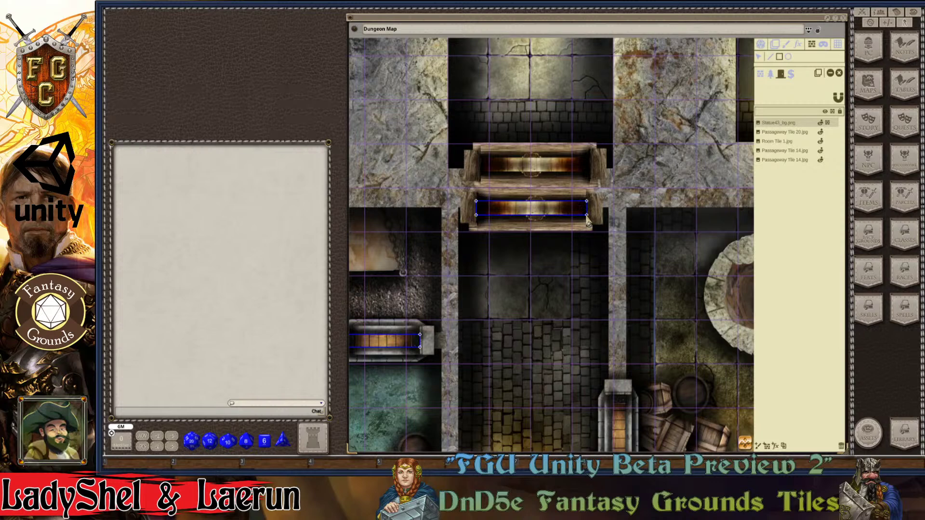
pyautogui.moveTo(480, 157); pyautogui.dragTo(592, 177)
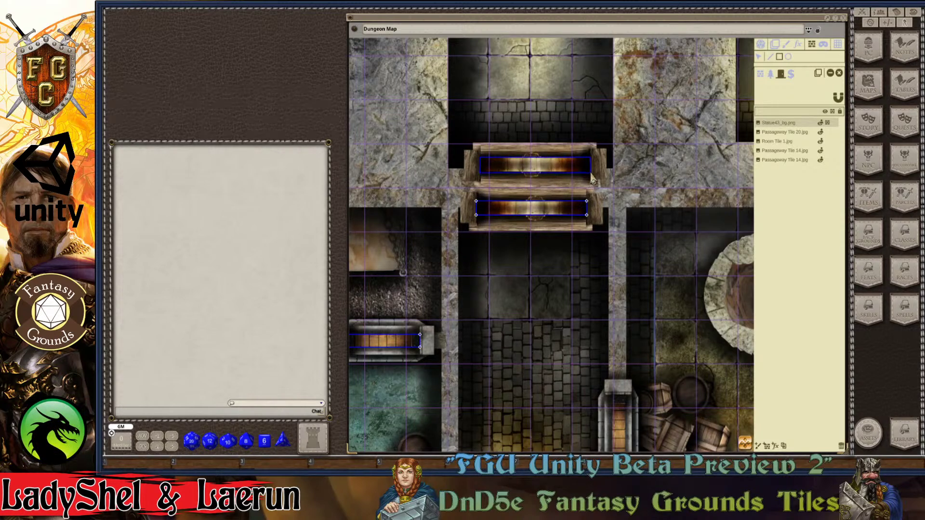
# Step: Draw a line-of-sight door over the large wooden door in the outer right-hand wall of the well room
pyautogui.scroll(-4, 608, 285)
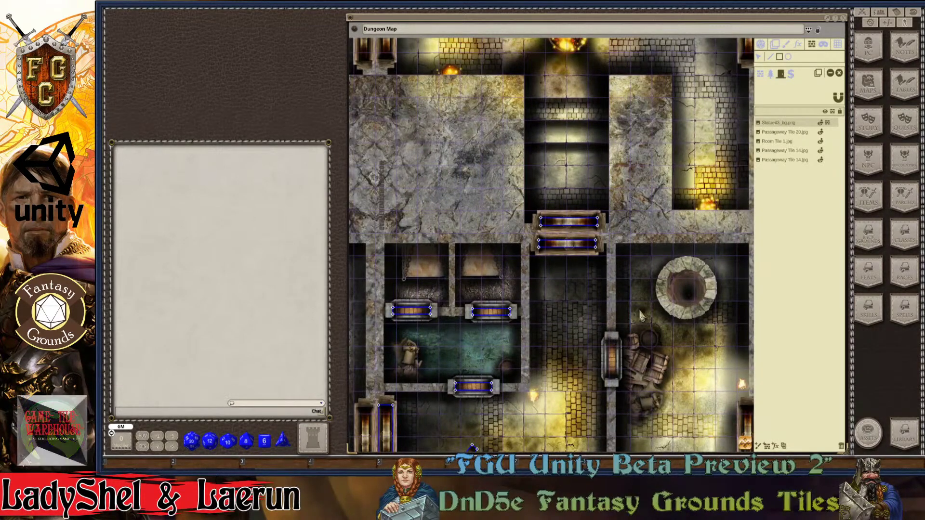
pyautogui.scroll(-4, 642, 316)
pyautogui.hscroll(5, 643, 316)
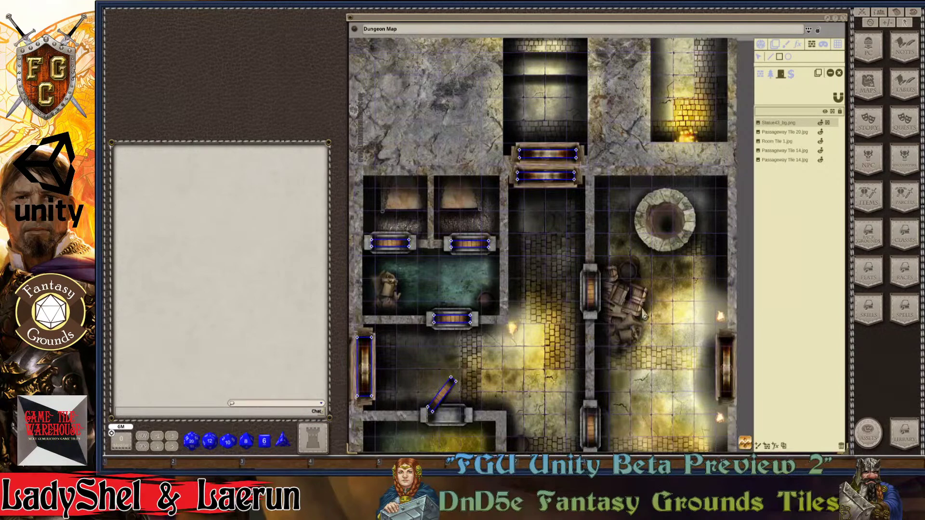
pyautogui.scroll(-3, 636, 314)
pyautogui.scroll(5, 641, 313)
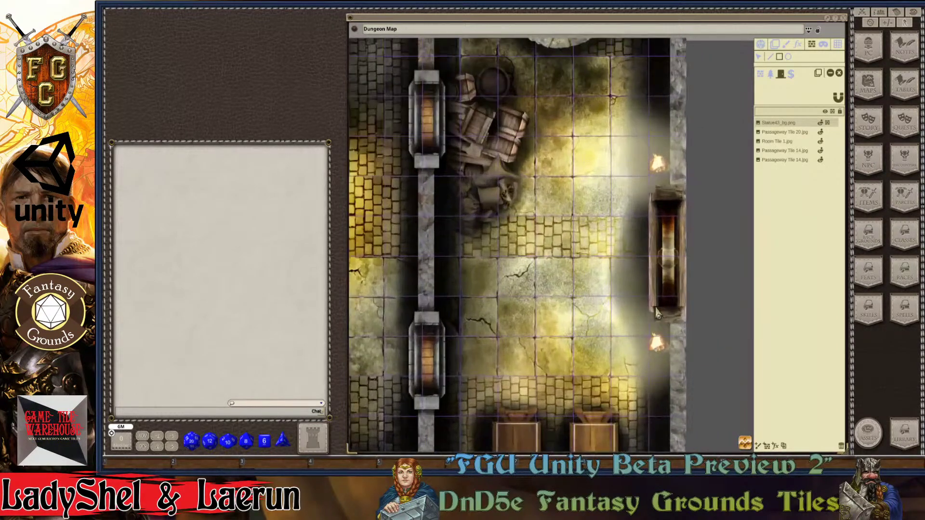
pyautogui.hscroll(2, 656, 312)
pyautogui.scroll(6, 653, 310)
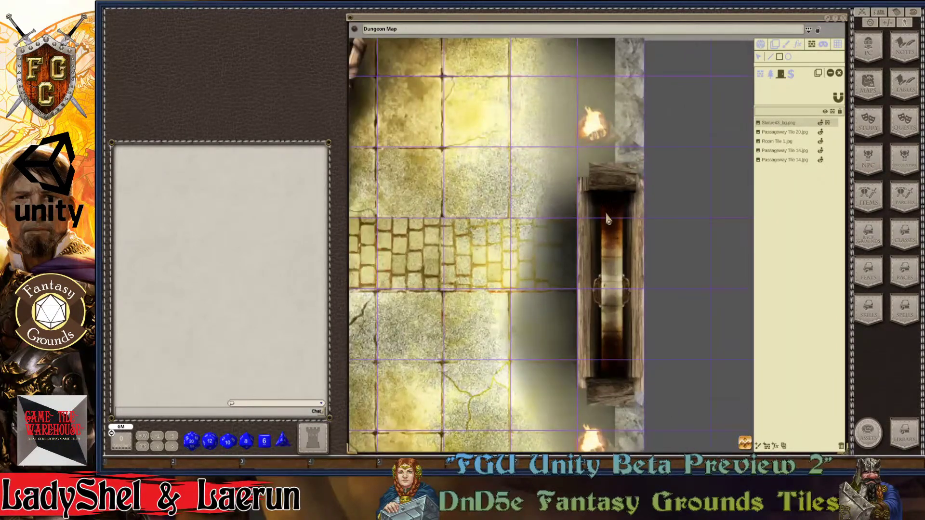
pyautogui.scroll(1, 608, 217)
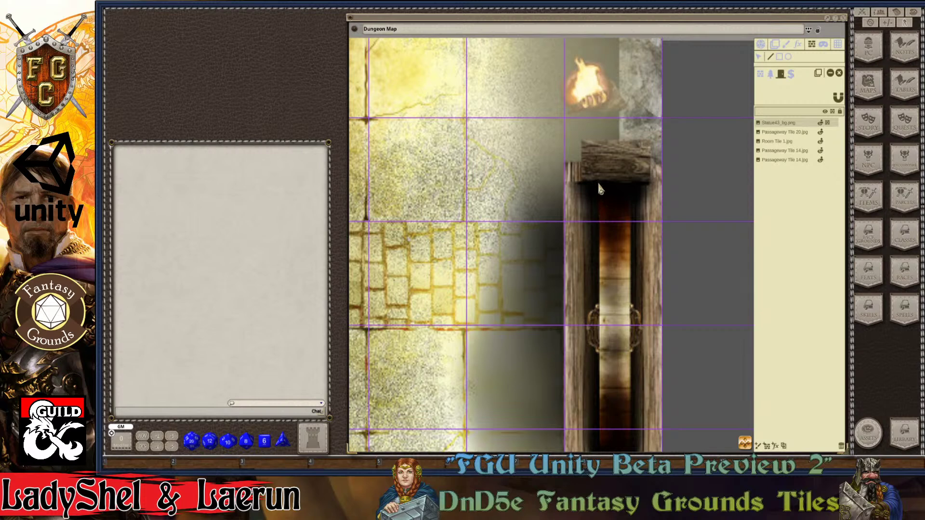
# Step: Outline the door on the east wall of the well room with a four-point door line along its edges
pyautogui.moveTo(596, 179); pyautogui.dragTo(604, 450)
pyautogui.scroll(-1, 609, 429)
pyautogui.scroll(-2, 608, 436)
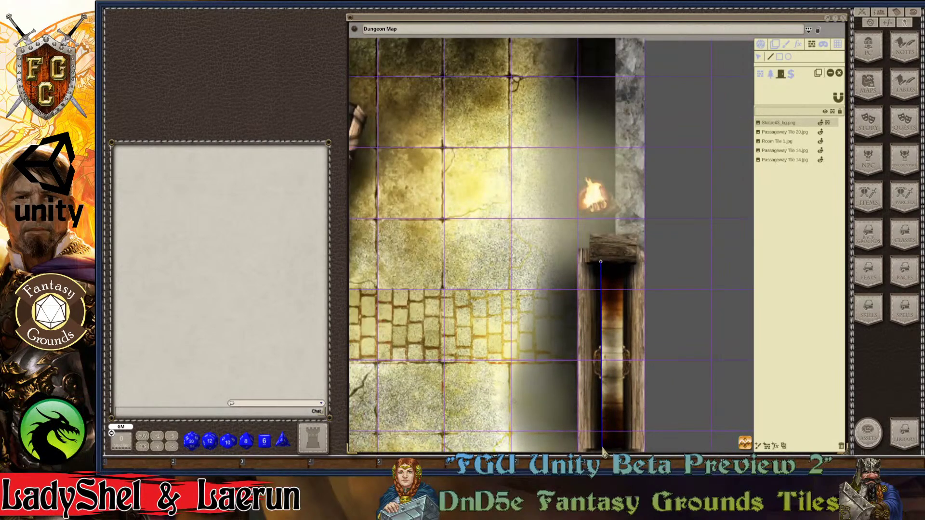
pyautogui.click(602, 448)
pyautogui.click(623, 447)
pyautogui.click(625, 263)
pyautogui.scroll(-6, 596, 275)
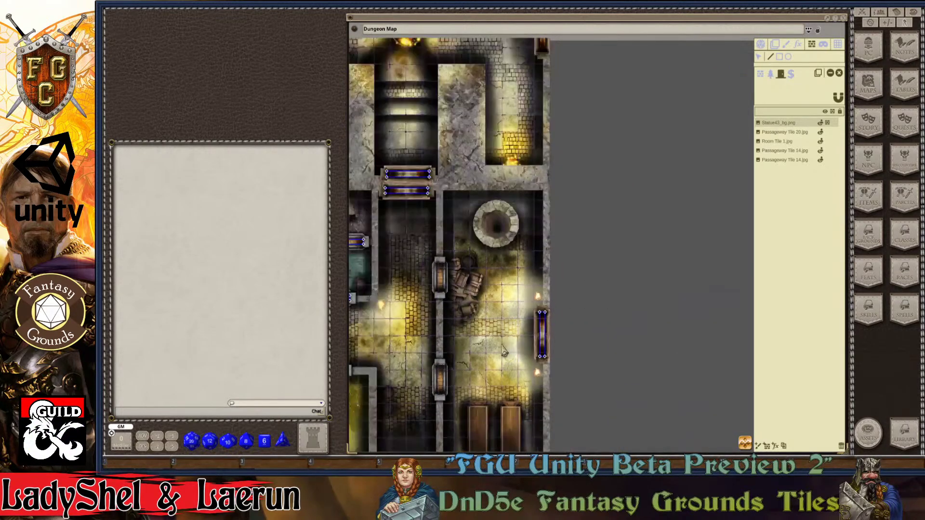
# Step: Draw a rectangular door area over the wooden door at the south end of the corridor
pyautogui.scroll(-1, 455, 365)
pyautogui.moveTo(455, 365); pyautogui.dragTo(538, 338)
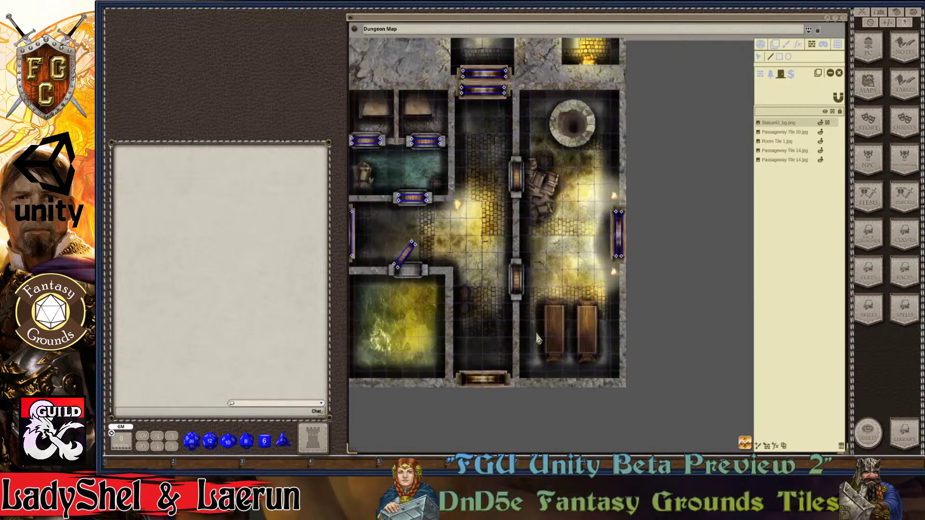
pyautogui.scroll(2, 539, 339)
pyautogui.scroll(2, 515, 361)
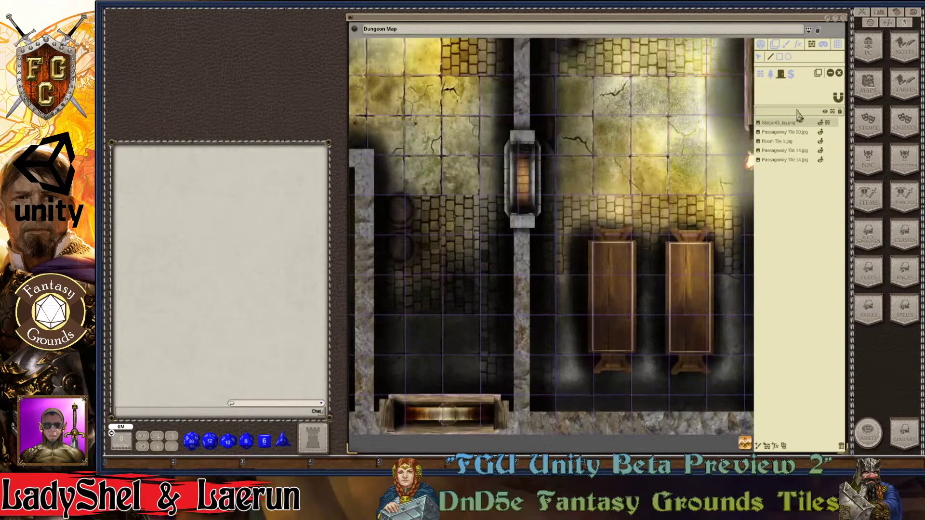
pyautogui.click(779, 57)
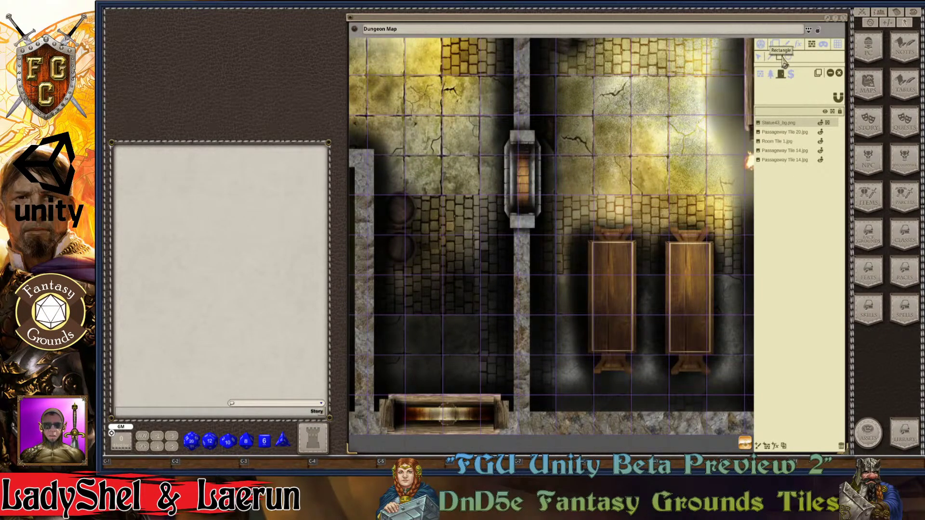
pyautogui.scroll(2, 413, 419)
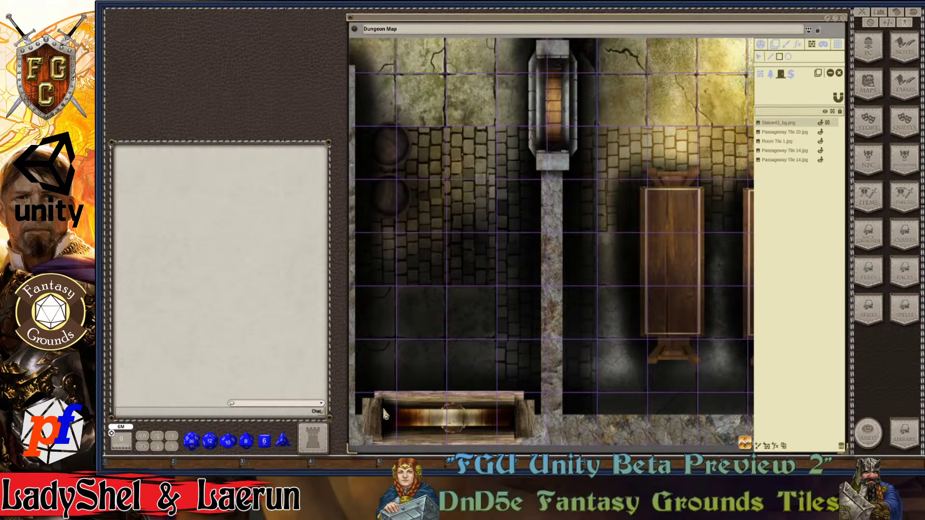
pyautogui.moveTo(383, 407); pyautogui.dragTo(517, 434)
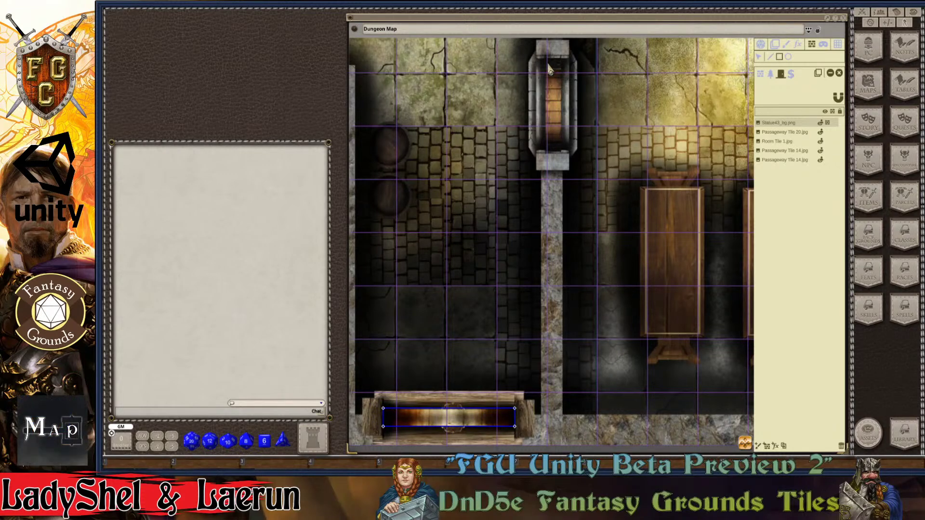
# Step: Draw a rectangular door area over the lower door in the wall between the corridor and the well room
pyautogui.scroll(4, 552, 70)
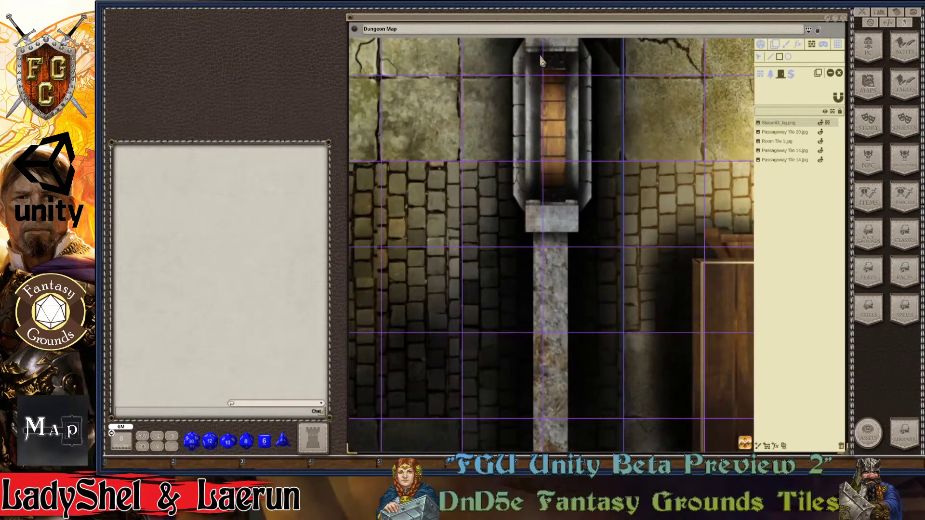
pyautogui.moveTo(541, 53); pyautogui.dragTo(566, 203)
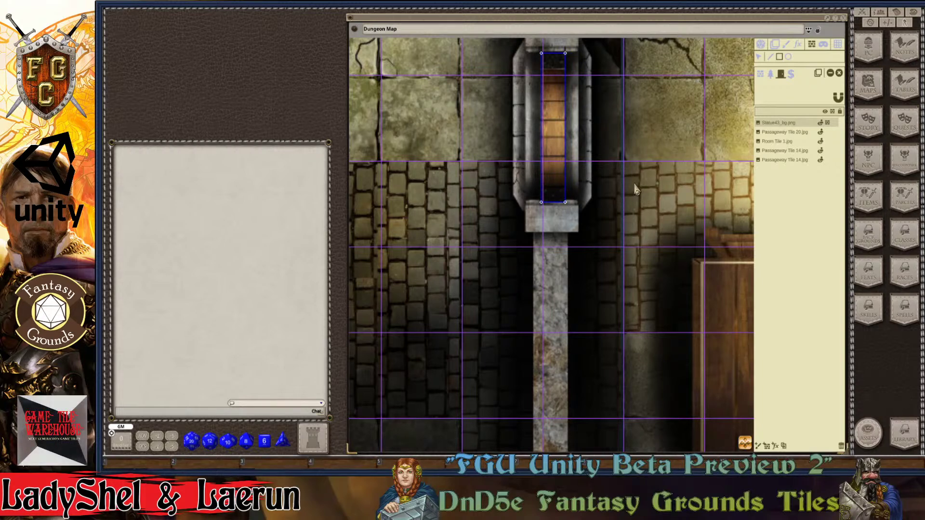
pyautogui.scroll(-2, 635, 190)
pyautogui.scroll(-5, 635, 190)
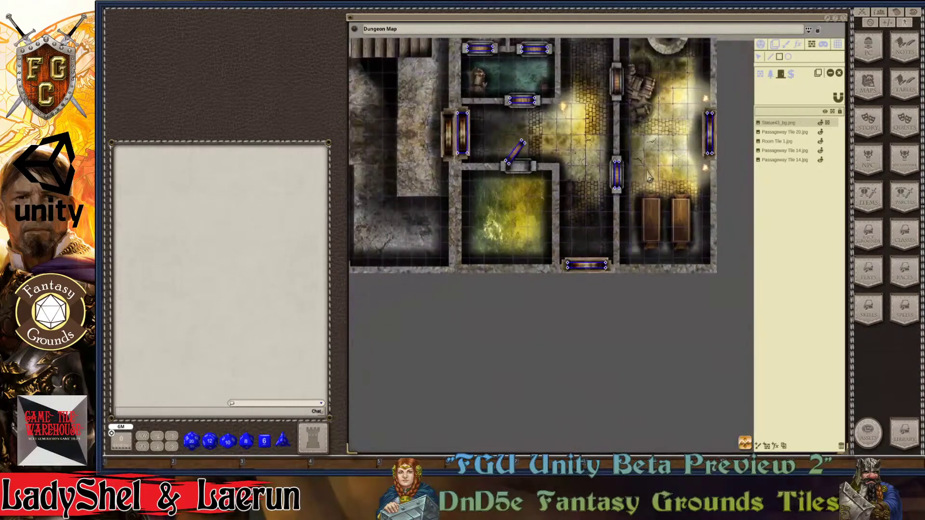
# Step: Draw a rectangular door area over the upper door beside the broken crates, between the corridor and the well room
pyautogui.scroll(6, 650, 173)
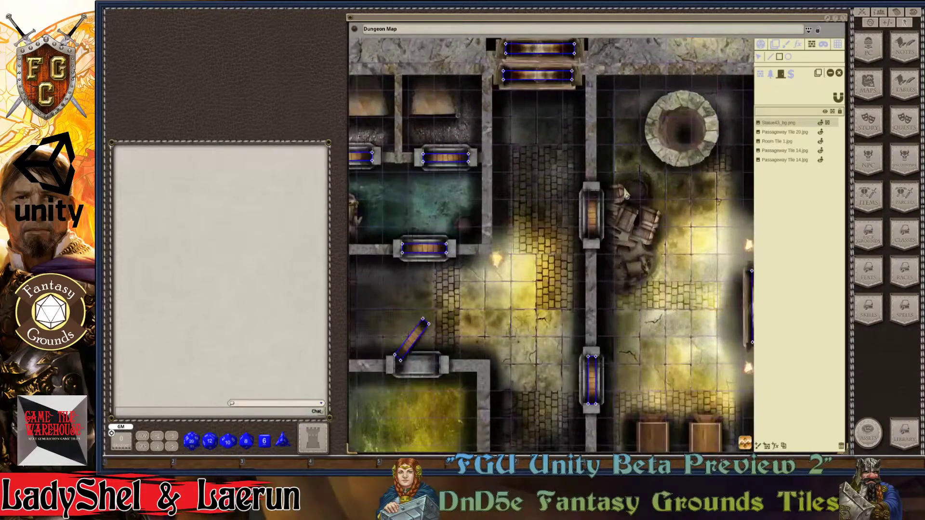
pyautogui.scroll(4, 609, 204)
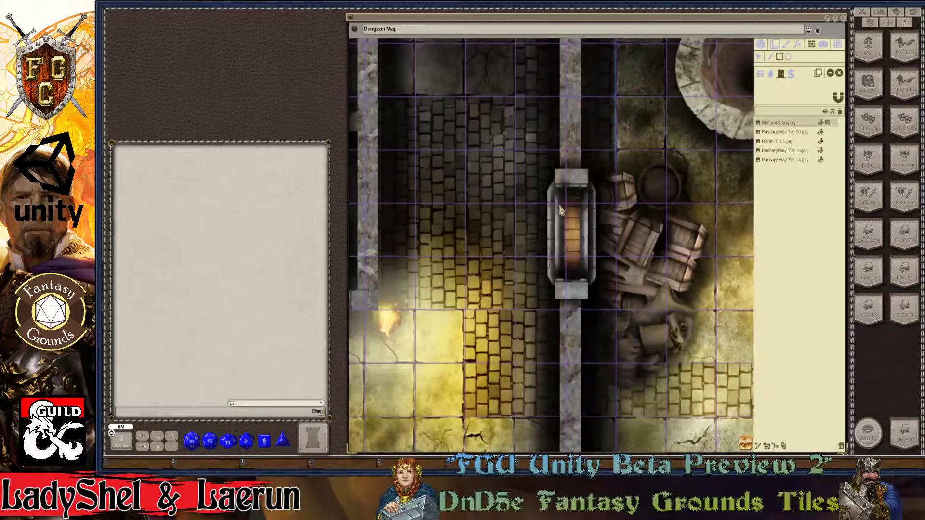
pyautogui.scroll(3, 559, 190)
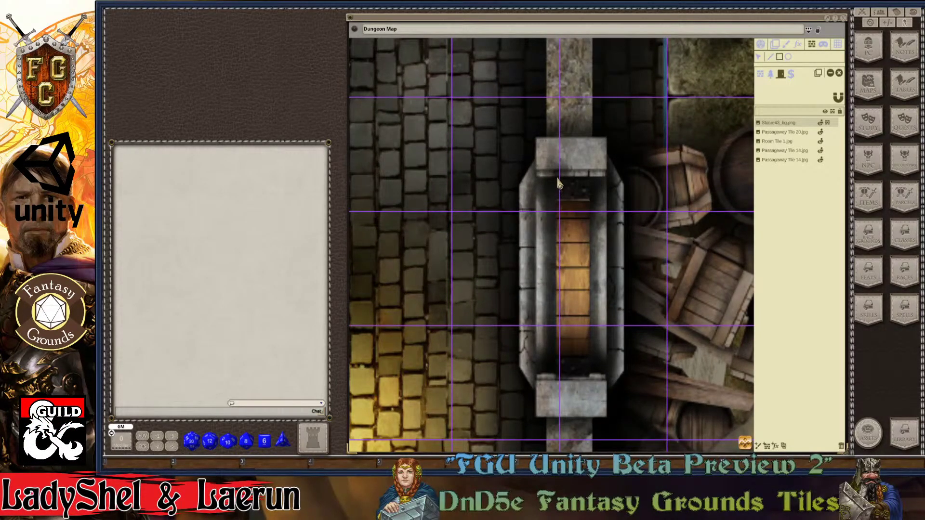
pyautogui.moveTo(580, 208); pyautogui.dragTo(592, 382)
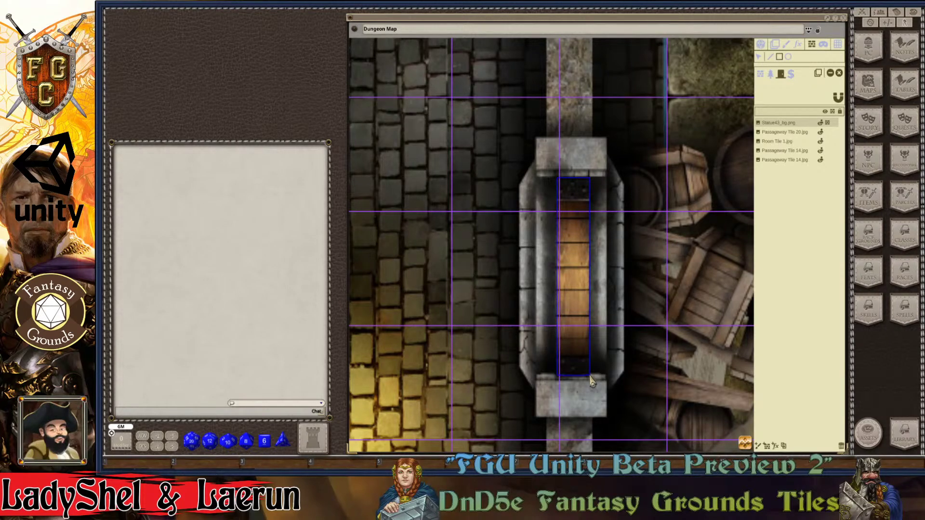
pyautogui.scroll(-5, 624, 337)
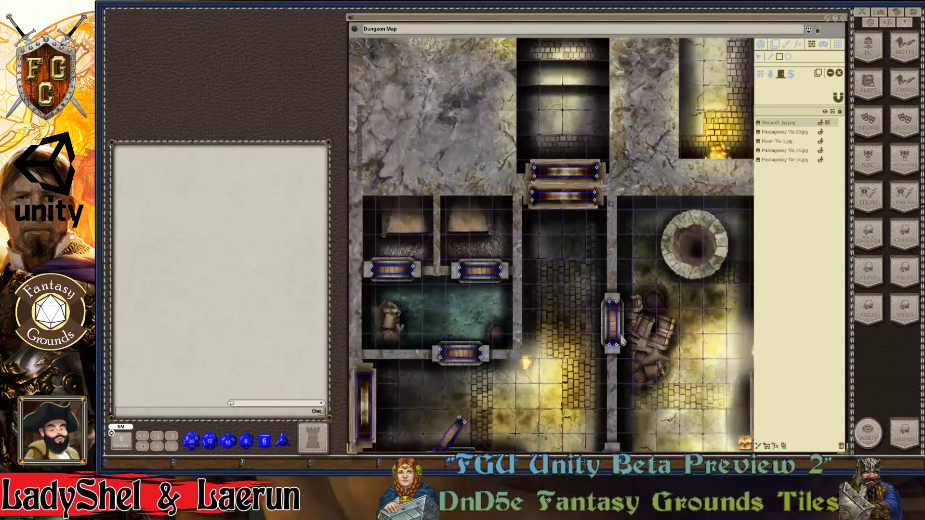
pyautogui.scroll(-1, 623, 340)
pyautogui.scroll(-8, 509, 324)
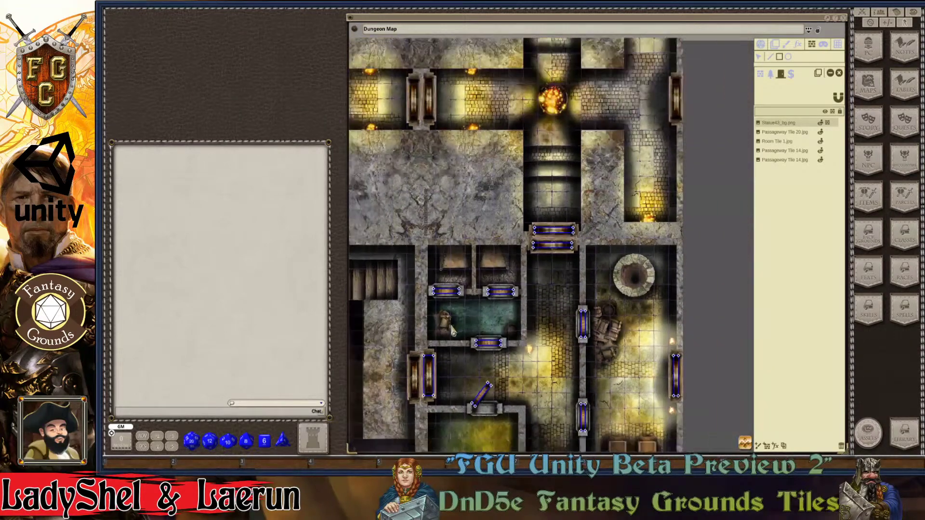
# Step: Switch the drawn type from doors to walls and examine the wall junction beside the double doors
pyautogui.scroll(2, 451, 355)
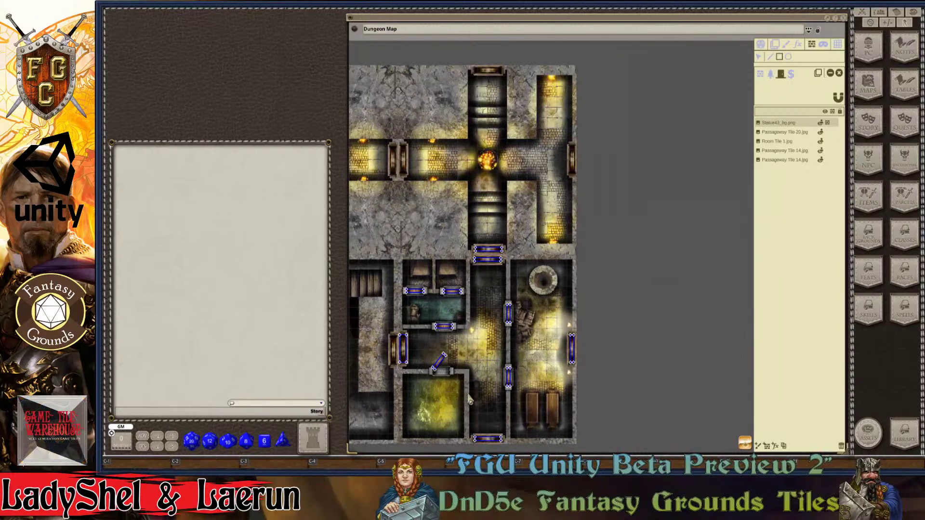
pyautogui.scroll(5, 477, 346)
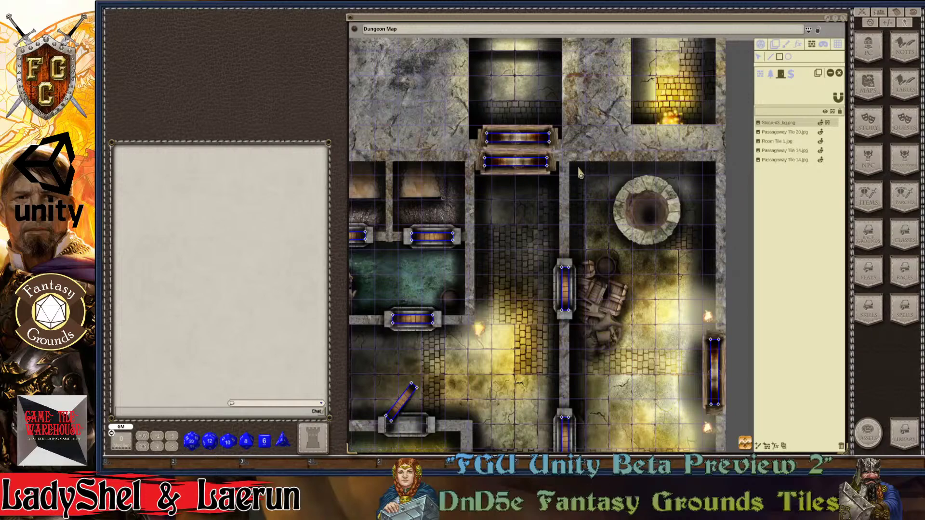
pyautogui.scroll(10, 584, 174)
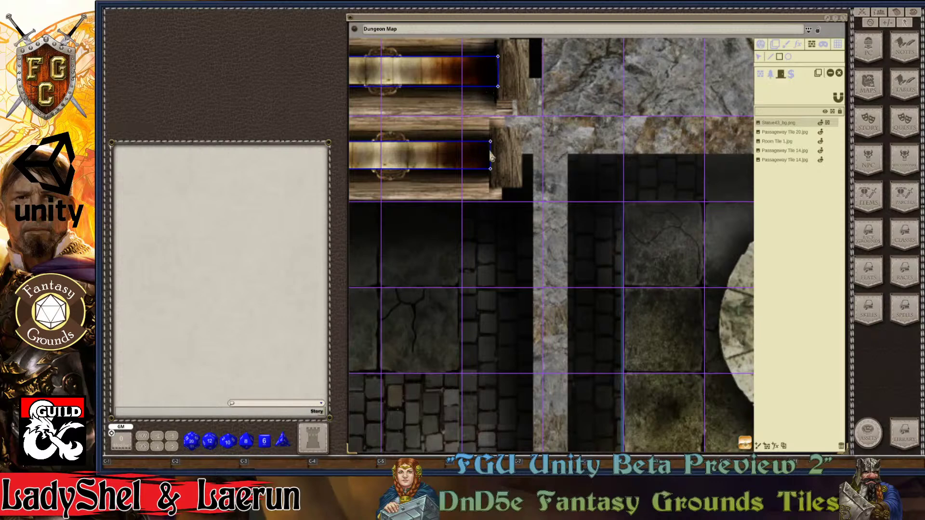
pyautogui.scroll(-4, 626, 141)
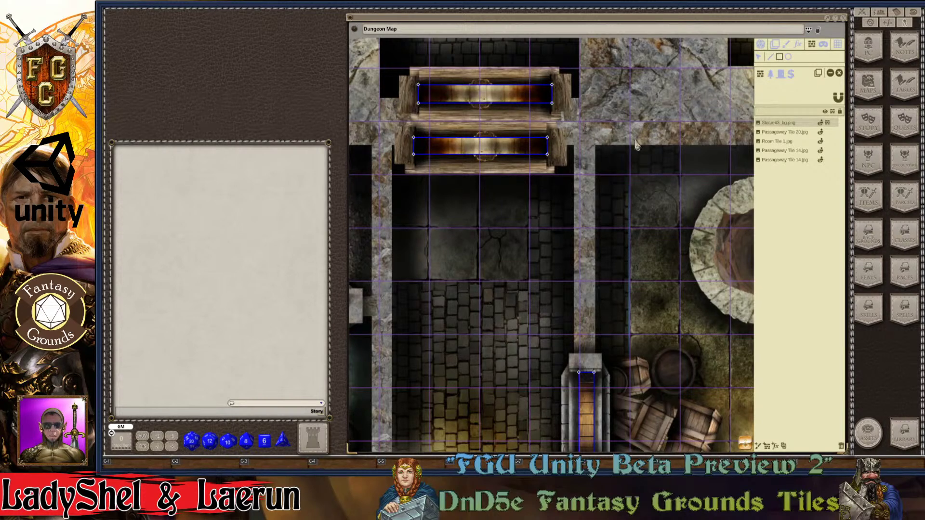
pyautogui.scroll(3, 626, 125)
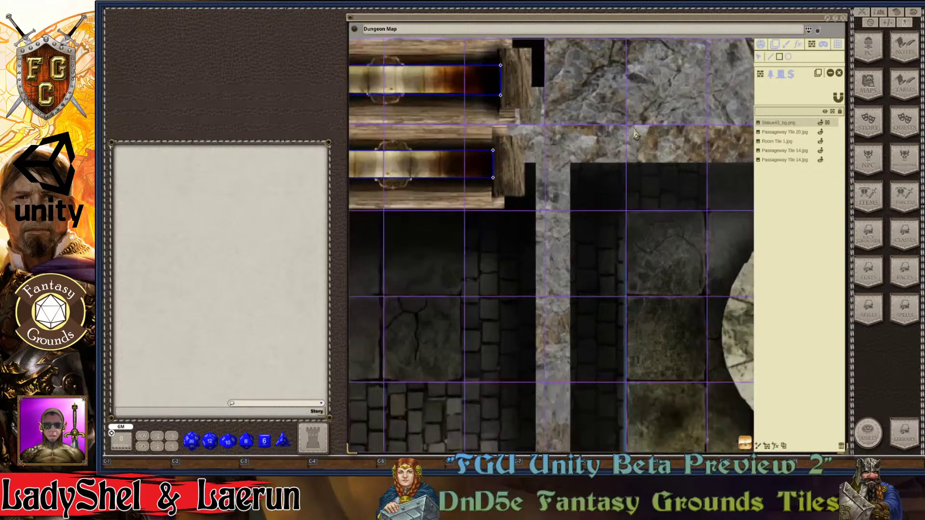
pyautogui.scroll(-1, 606, 157)
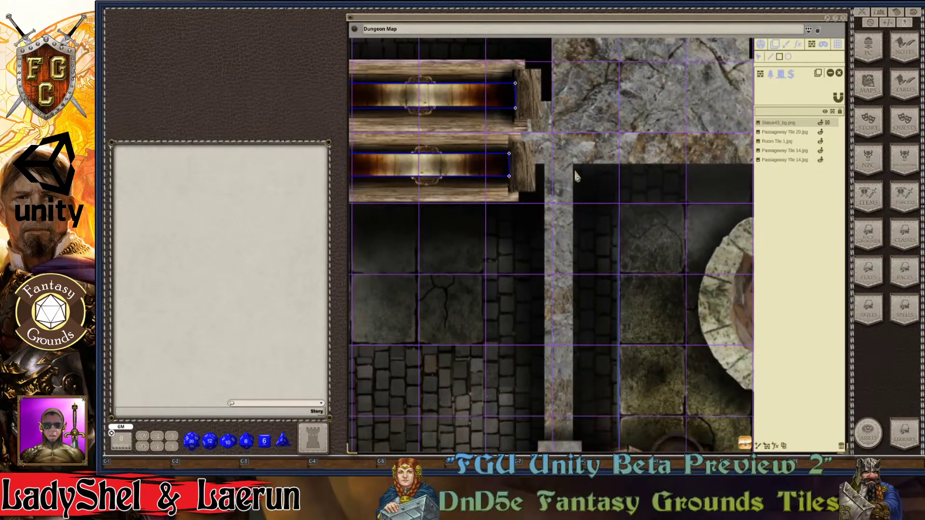
pyautogui.scroll(1, 620, 169)
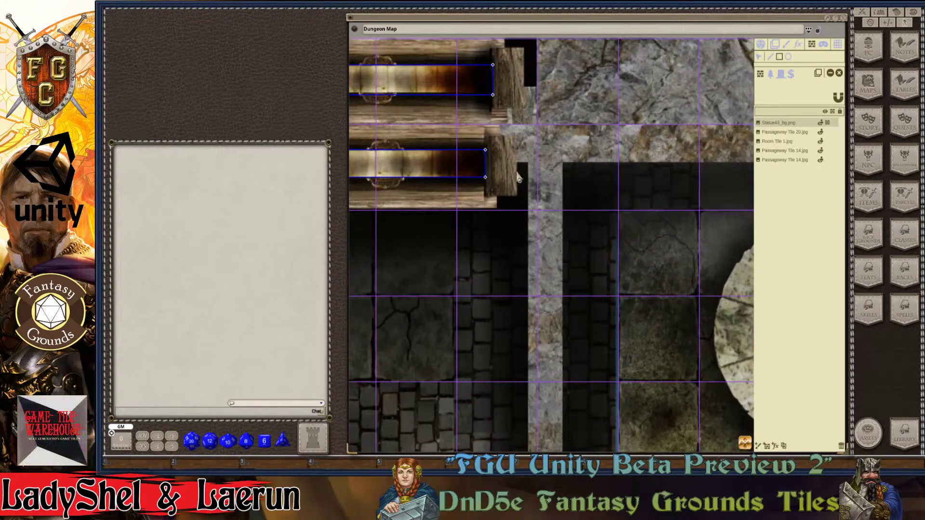
pyautogui.scroll(-1, 552, 178)
pyautogui.scroll(-2, 552, 181)
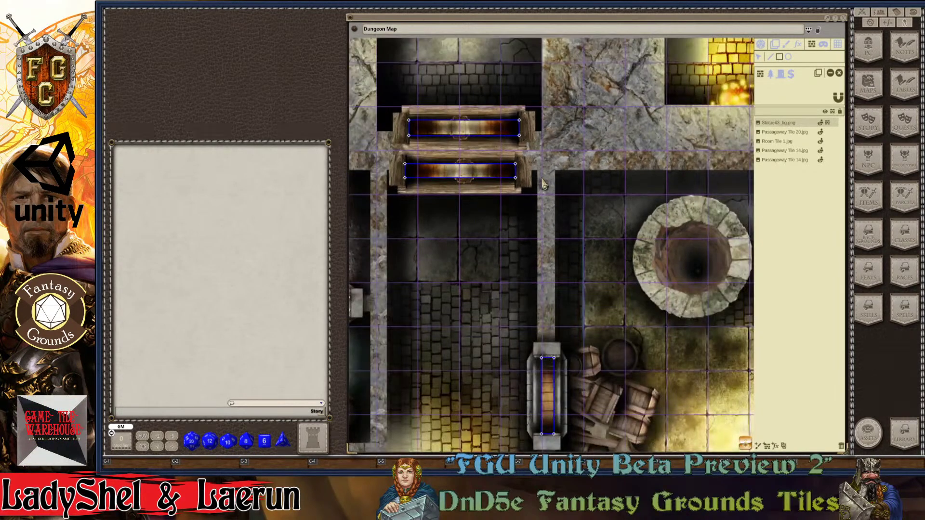
# Step: Try to trace the corridor side of the dividing wall with a multi-point wall line down to the upper door
pyautogui.scroll(1, 545, 184)
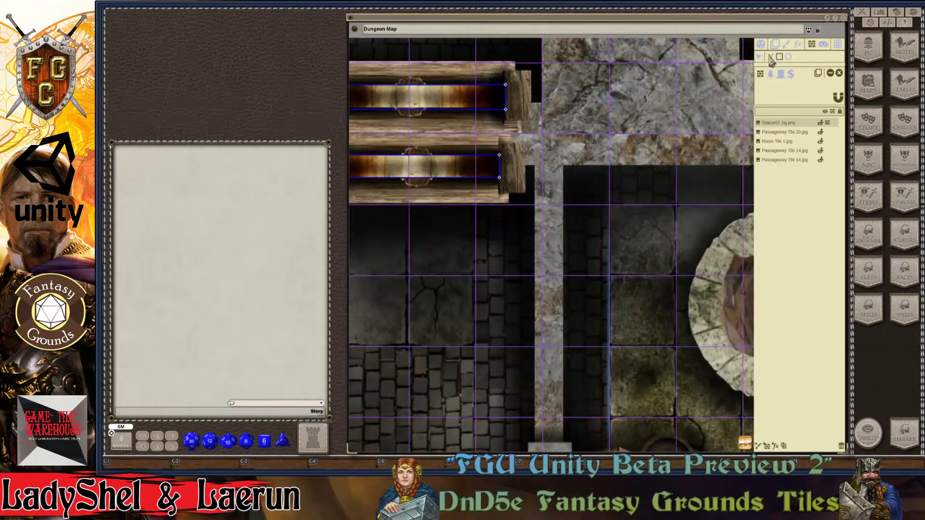
pyautogui.scroll(-2, 558, 237)
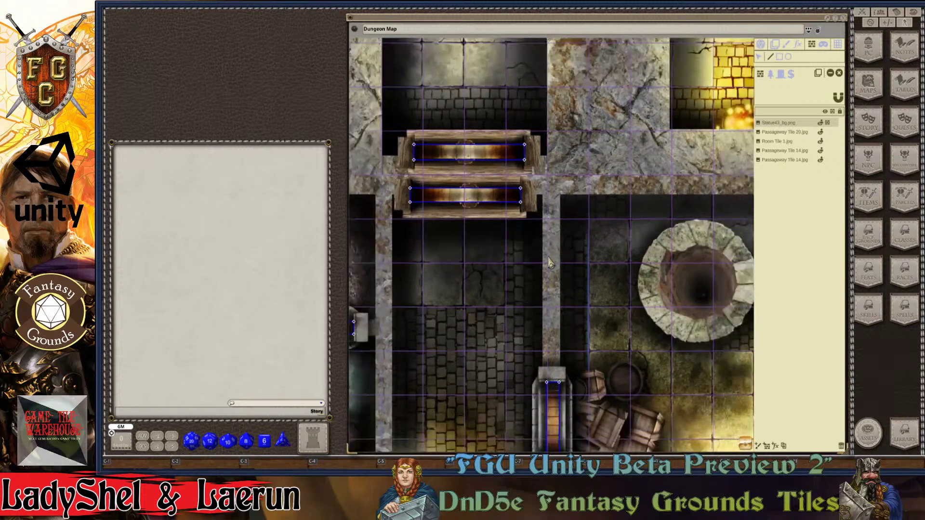
pyautogui.scroll(2, 540, 298)
pyautogui.scroll(1, 540, 303)
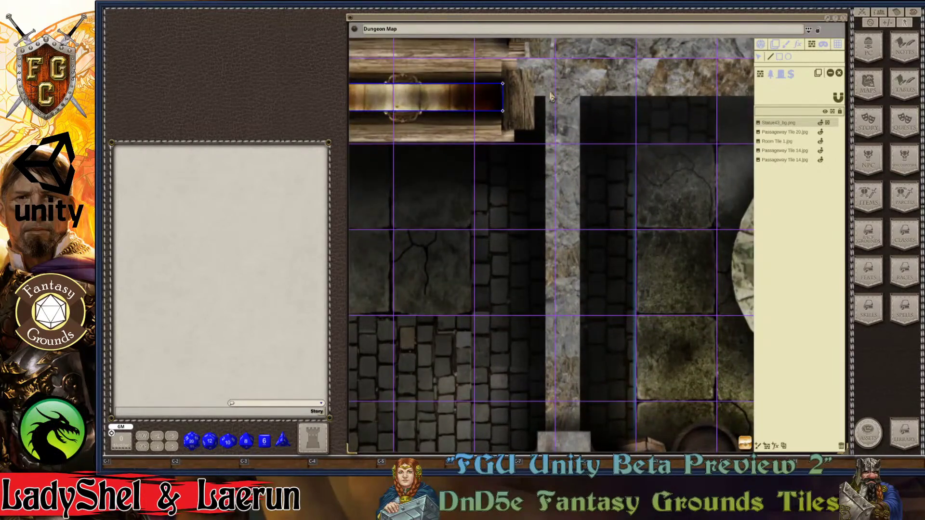
pyautogui.moveTo(546, 96); pyautogui.dragTo(547, 427)
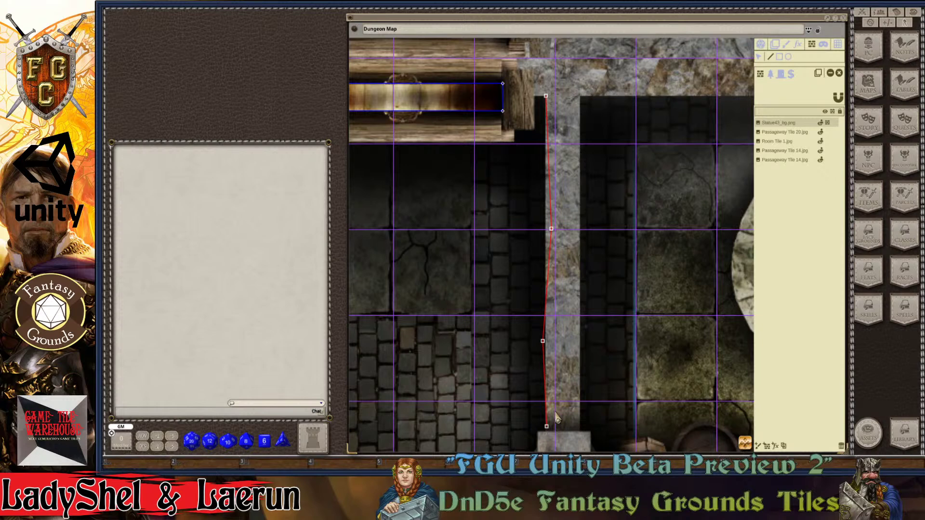
pyautogui.press('Escape')
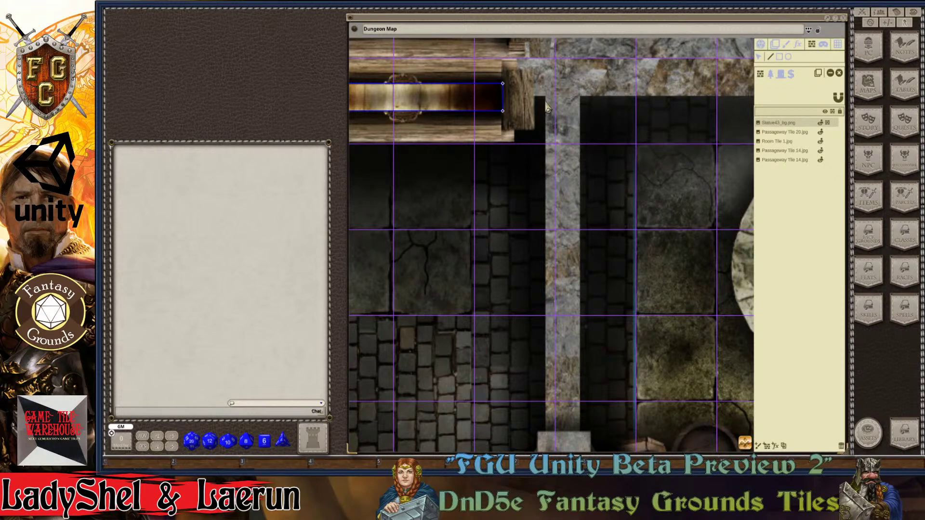
# Step: Draw a rectangular wall area over the wall between the cells and the corridor, down to the wall's lower end
pyautogui.scroll(-3, 521, 214)
pyautogui.scroll(-4, 521, 231)
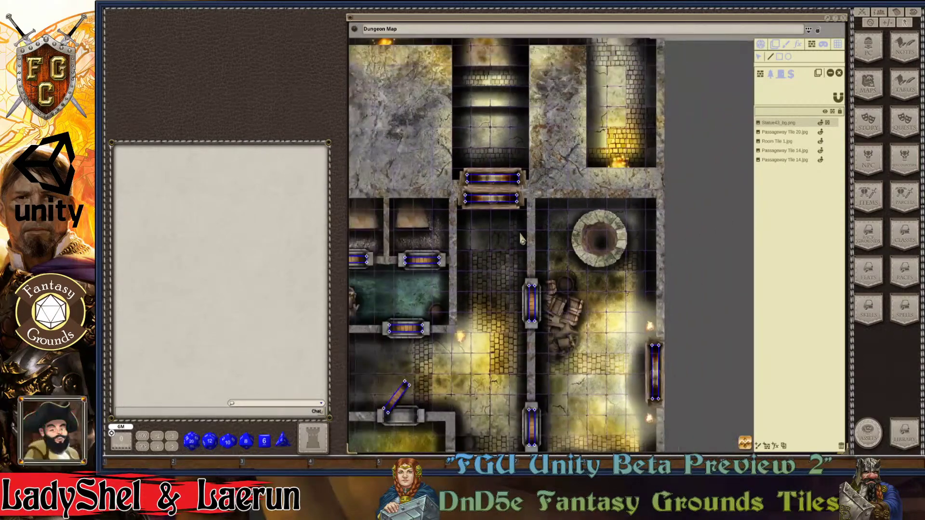
pyautogui.scroll(1, 520, 237)
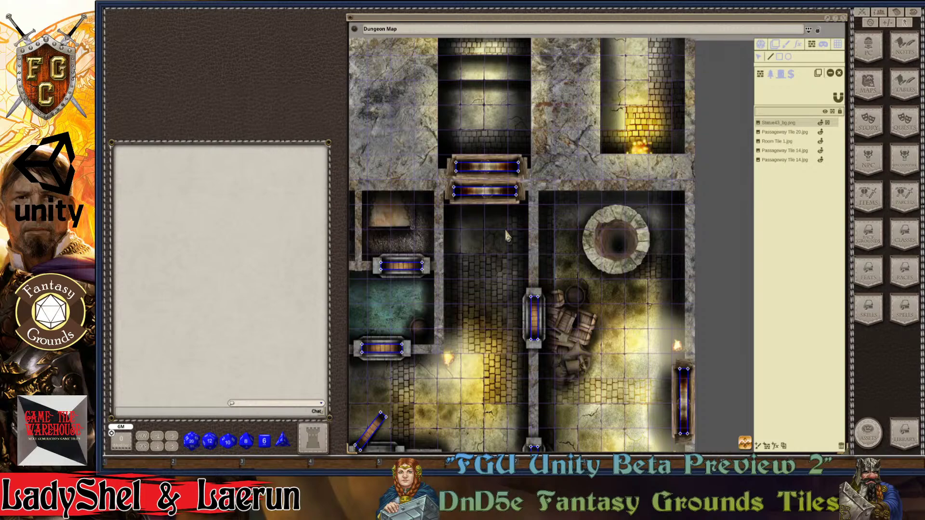
pyautogui.scroll(3, 533, 192)
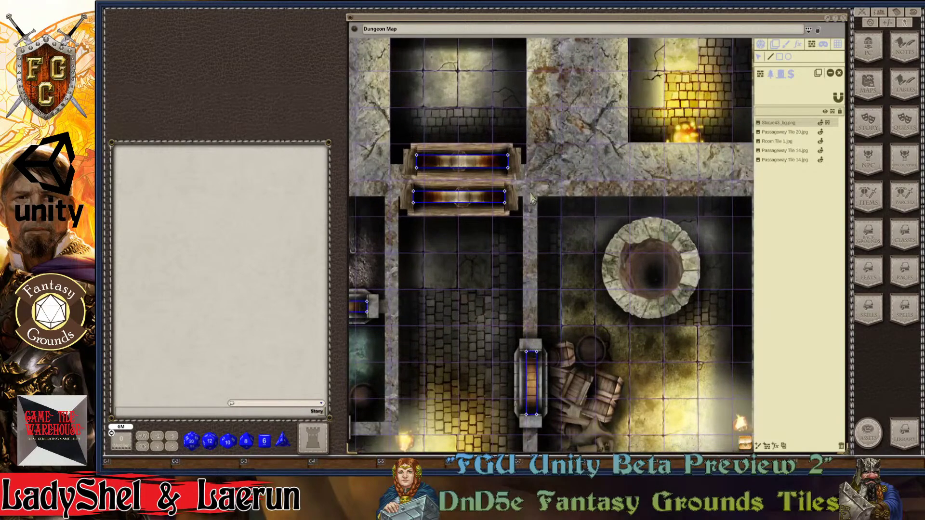
pyautogui.scroll(3, 569, 207)
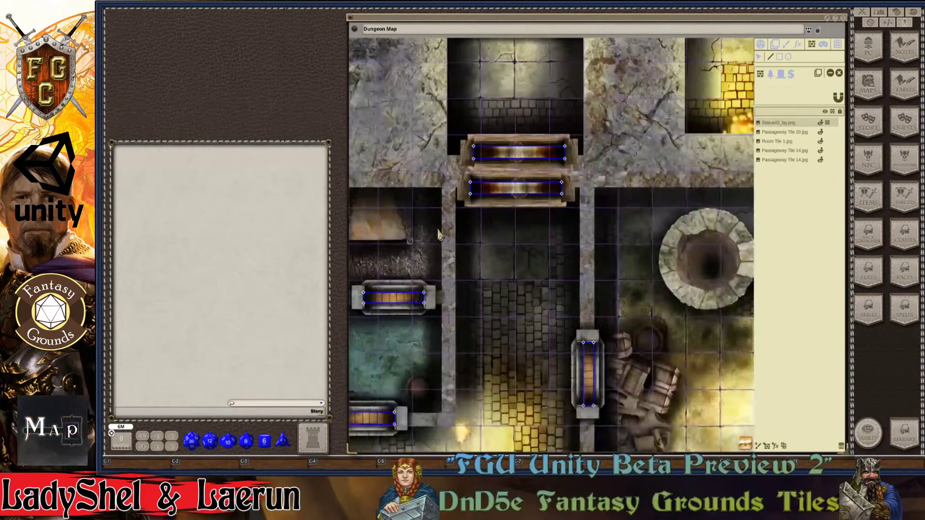
pyautogui.scroll(-3, 478, 244)
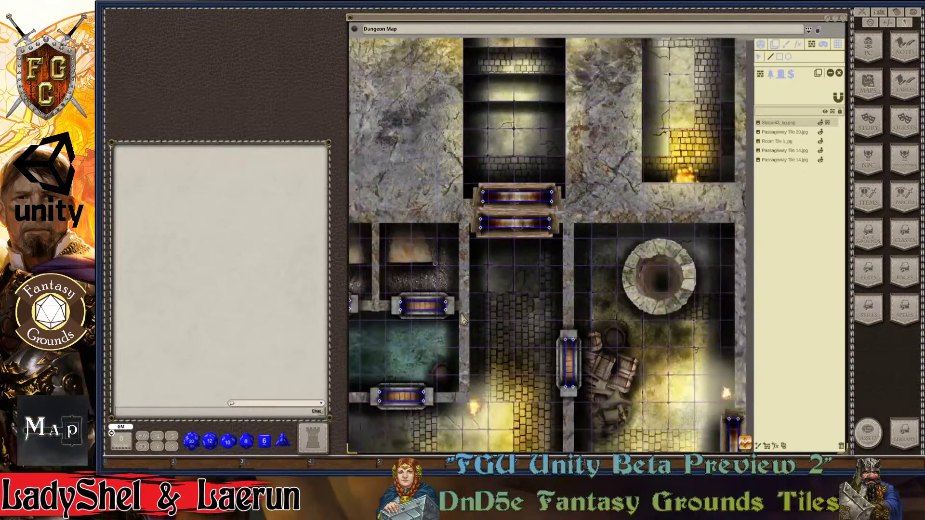
pyautogui.scroll(2, 464, 314)
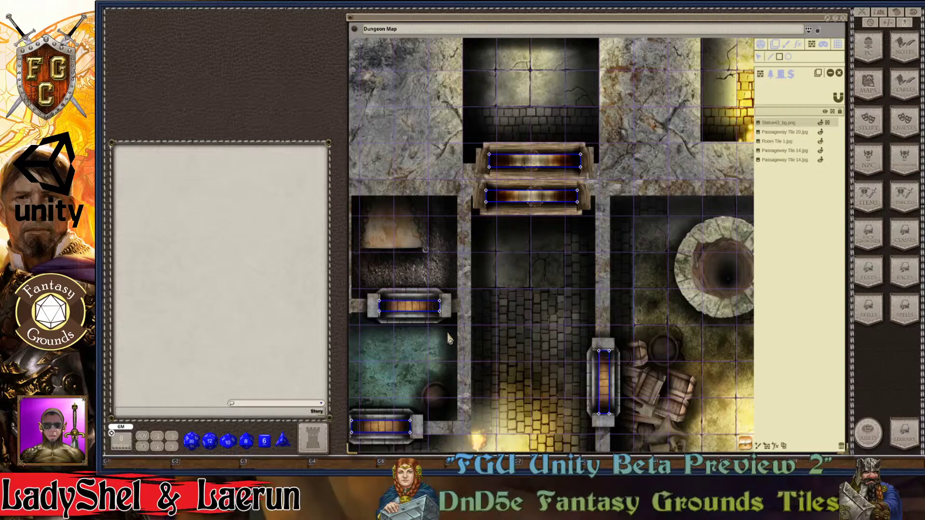
pyautogui.scroll(-1, 467, 424)
pyautogui.scroll(1, 467, 429)
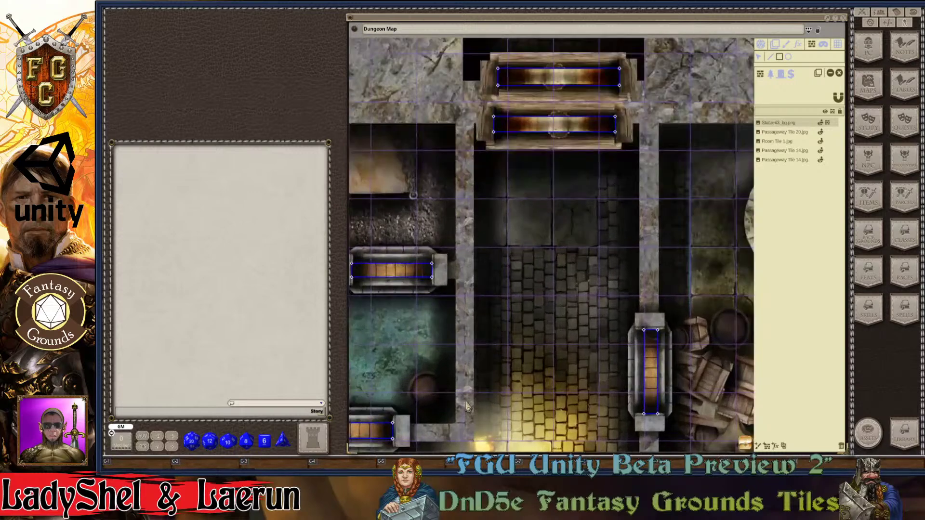
pyautogui.moveTo(456, 123); pyautogui.dragTo(474, 443)
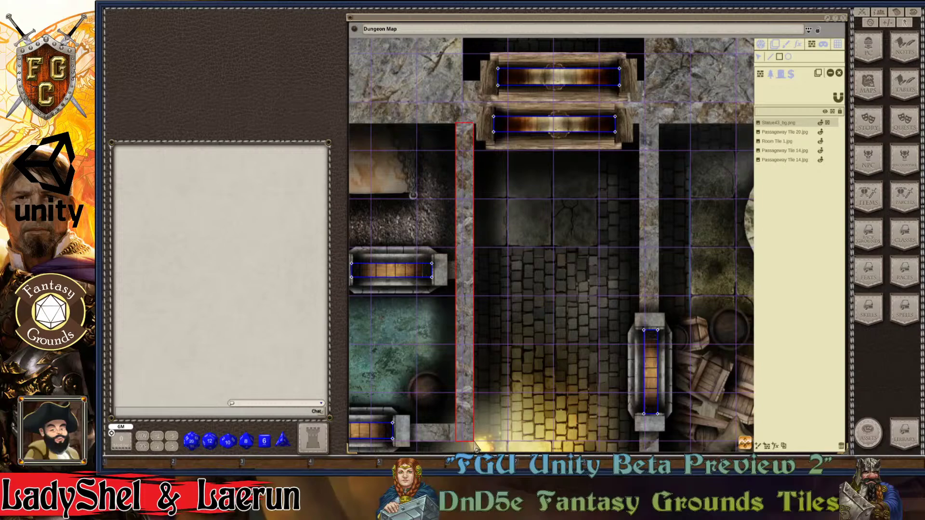
# Step: Draw a rectangular wall area over the corridor and well room's dividing wall, from the junction near the double doors to the upper door
pyautogui.scroll(-2, 505, 349)
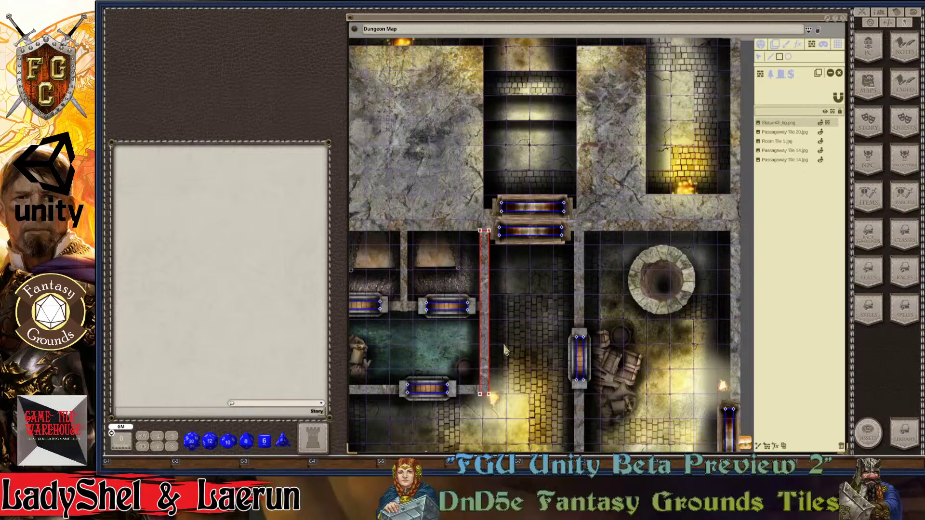
pyautogui.scroll(2, 593, 292)
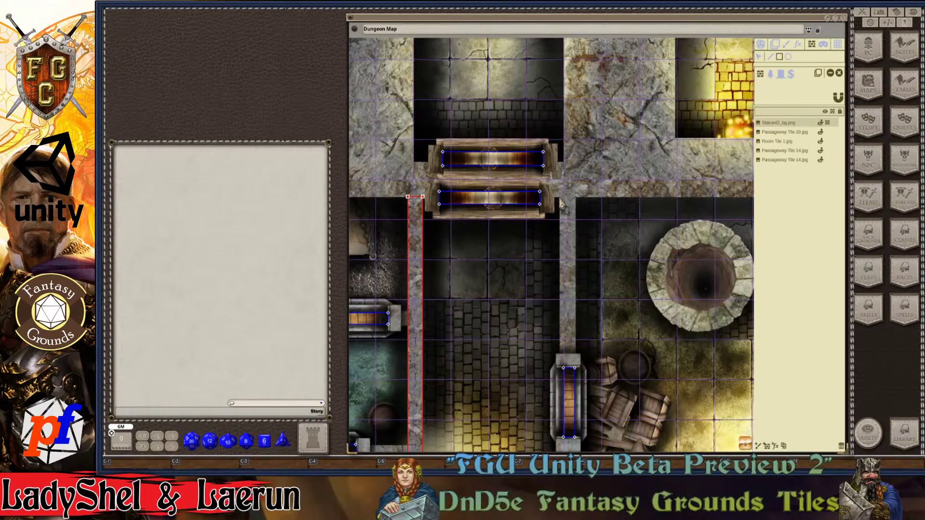
pyautogui.moveTo(560, 201); pyautogui.dragTo(578, 360)
pyautogui.scroll(-2, 438, 299)
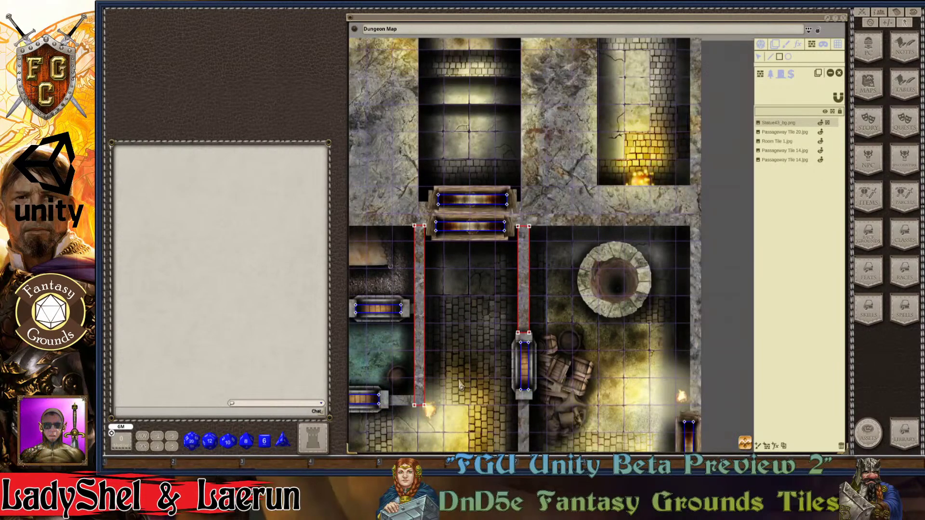
# Step: Draw a rectangular wall area over the narrow wall separating the two cells, down past the wall holding their doors
pyautogui.moveTo(460, 383); pyautogui.dragTo(483, 385)
pyautogui.scroll(4, 424, 299)
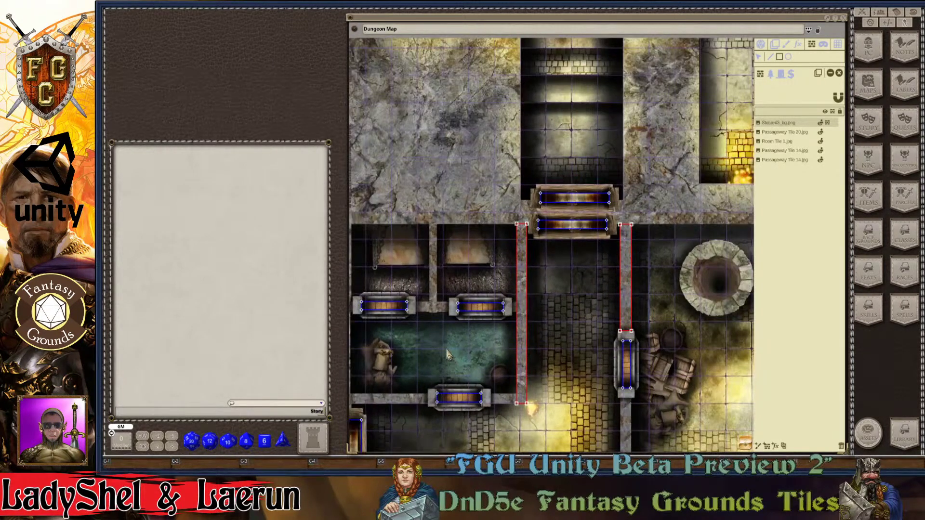
pyautogui.scroll(-3, 415, 203)
pyautogui.scroll(3, 432, 181)
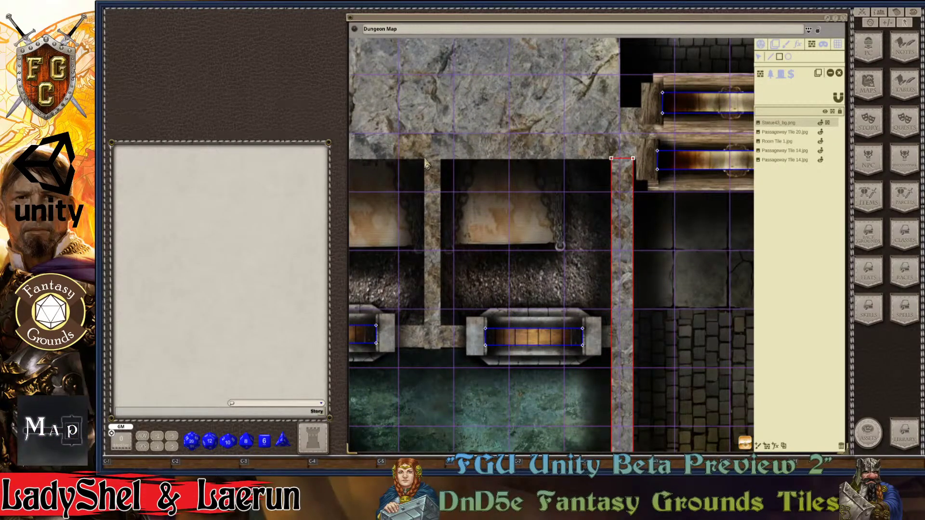
pyautogui.moveTo(424, 166); pyautogui.dragTo(444, 357)
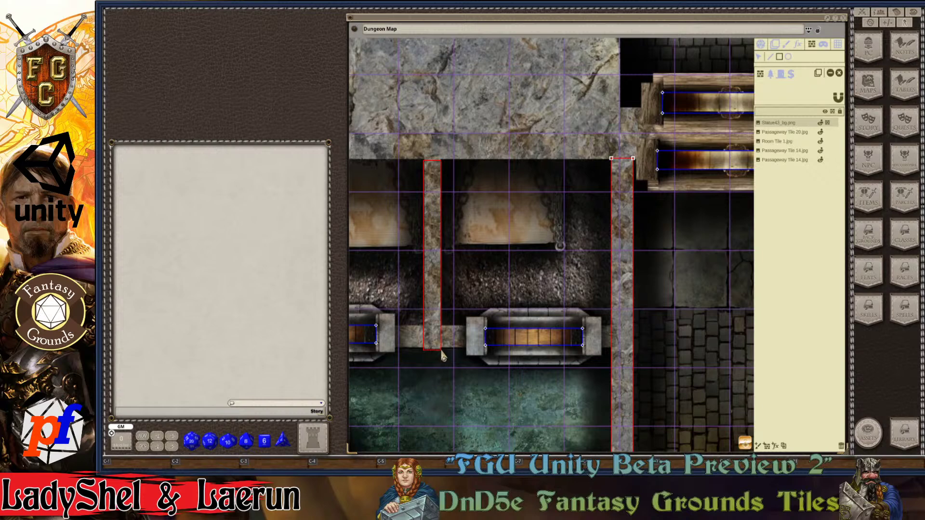
pyautogui.moveTo(442, 351); pyautogui.dragTo(442, 351)
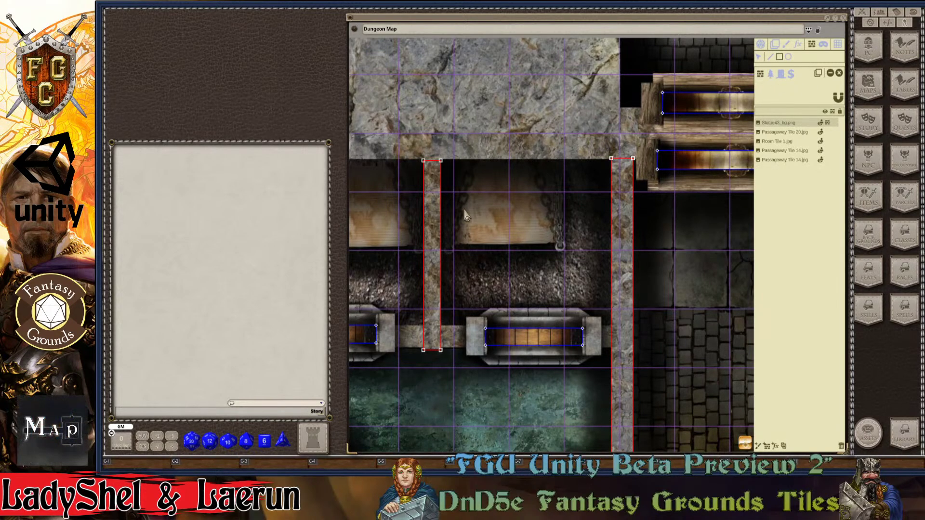
# Step: Switch to point selection and nudge the upper-left corner of the wall area between the cells onto the stone edge
pyautogui.scroll(5, 413, 216)
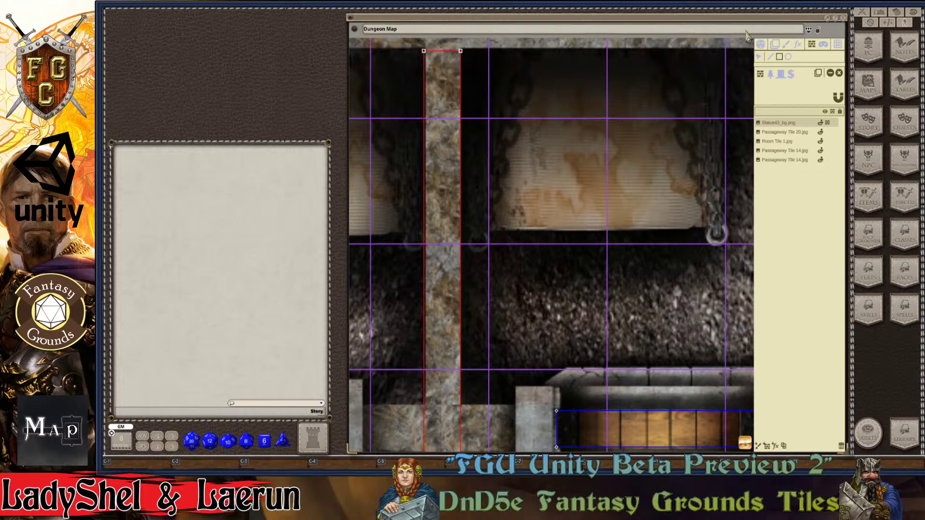
pyautogui.click(760, 57)
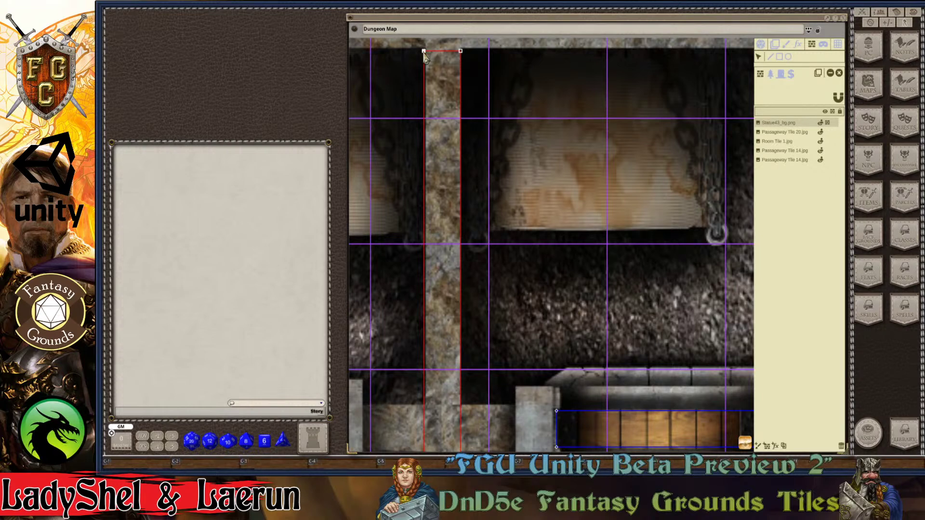
pyautogui.moveTo(424, 52); pyautogui.dragTo(425, 52)
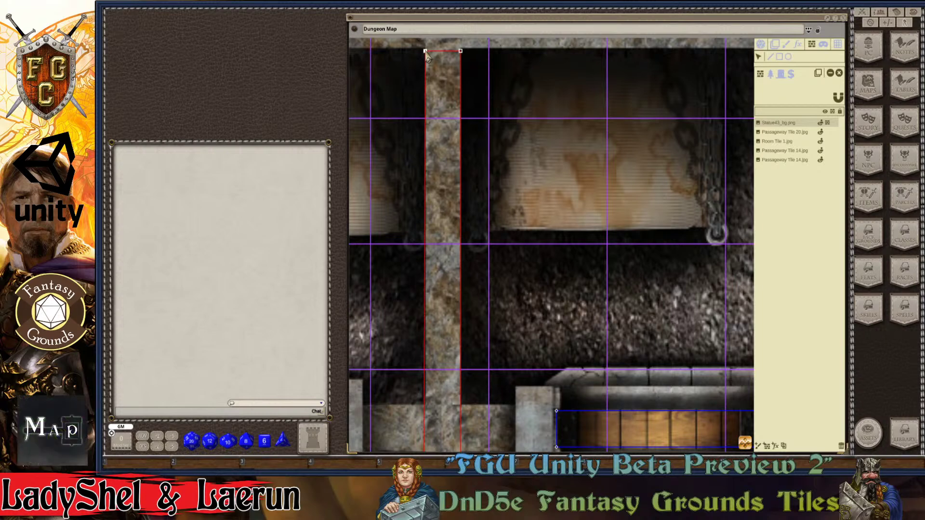
pyautogui.moveTo(425, 50); pyautogui.dragTo(427, 52)
pyautogui.scroll(-2, 434, 390)
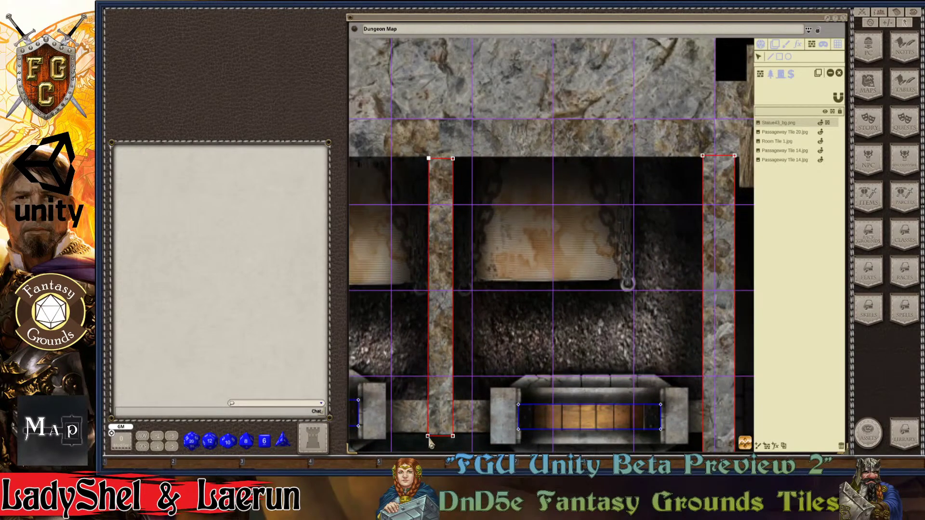
# Step: Move both lower corner points of the wall area between the cells up to match the stone wall's bottom edge
pyautogui.scroll(5, 430, 442)
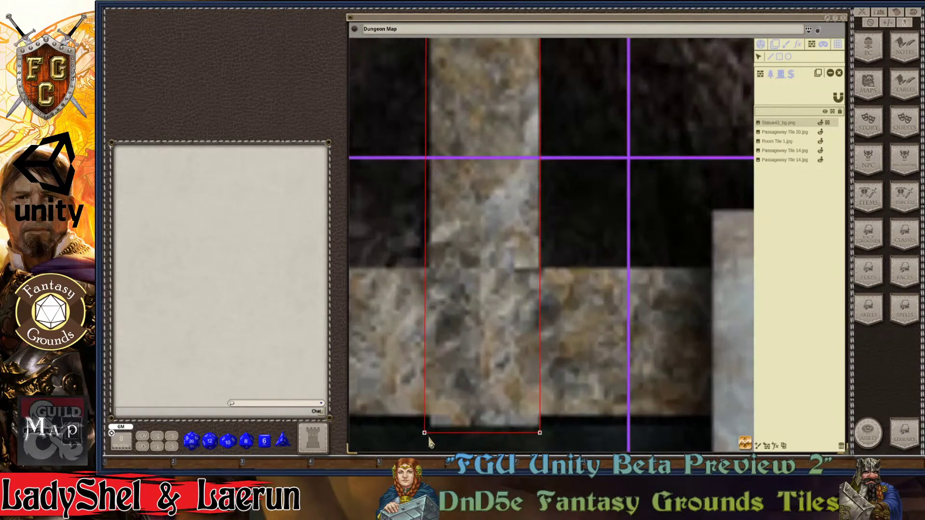
pyautogui.scroll(4, 429, 439)
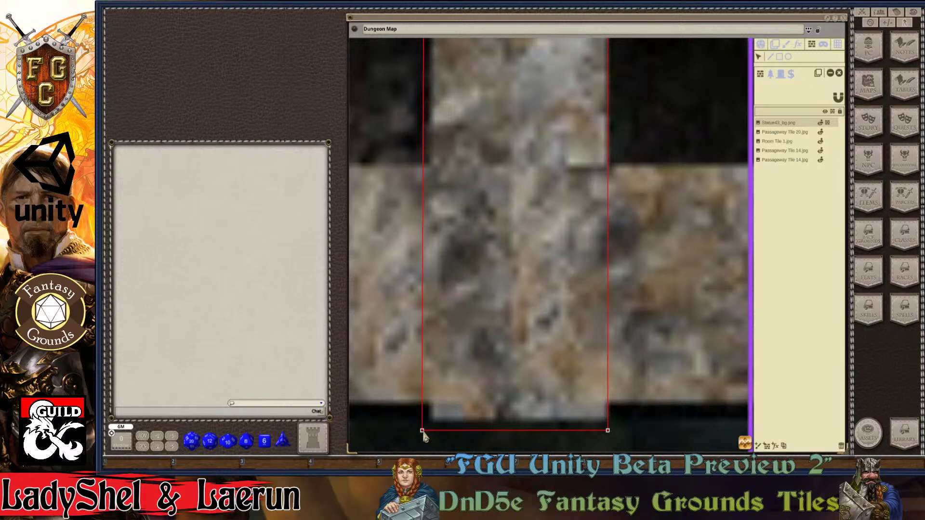
pyautogui.moveTo(422, 432); pyautogui.dragTo(429, 402)
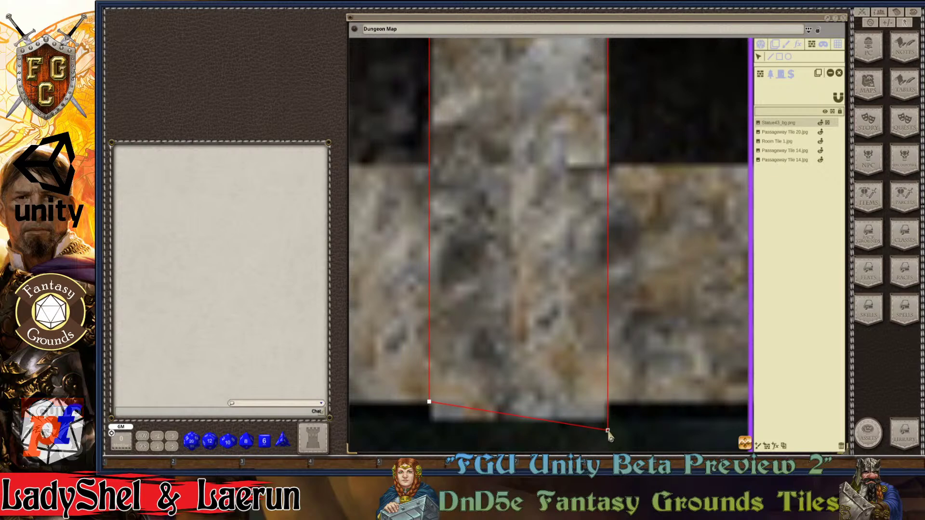
pyautogui.moveTo(430, 404); pyautogui.dragTo(433, 424)
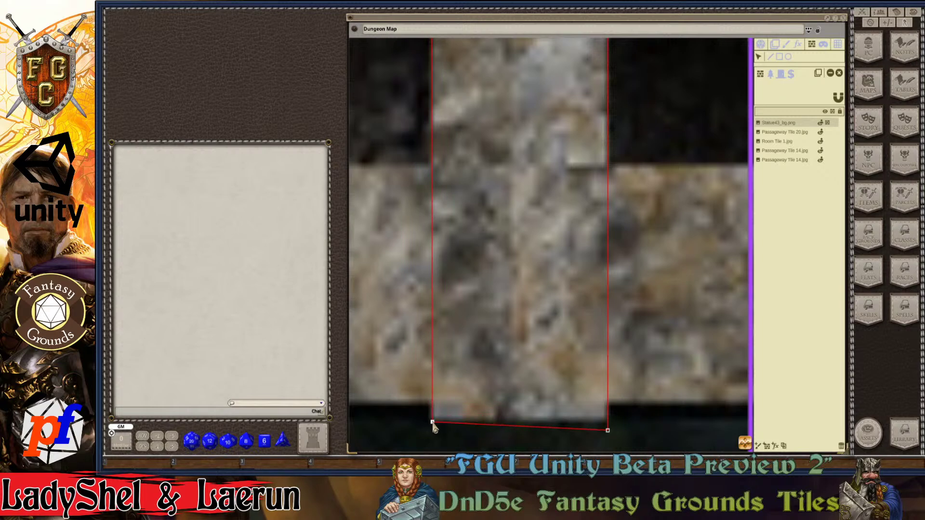
pyautogui.moveTo(609, 436); pyautogui.dragTo(607, 427)
pyautogui.moveTo(608, 426); pyautogui.dragTo(609, 426)
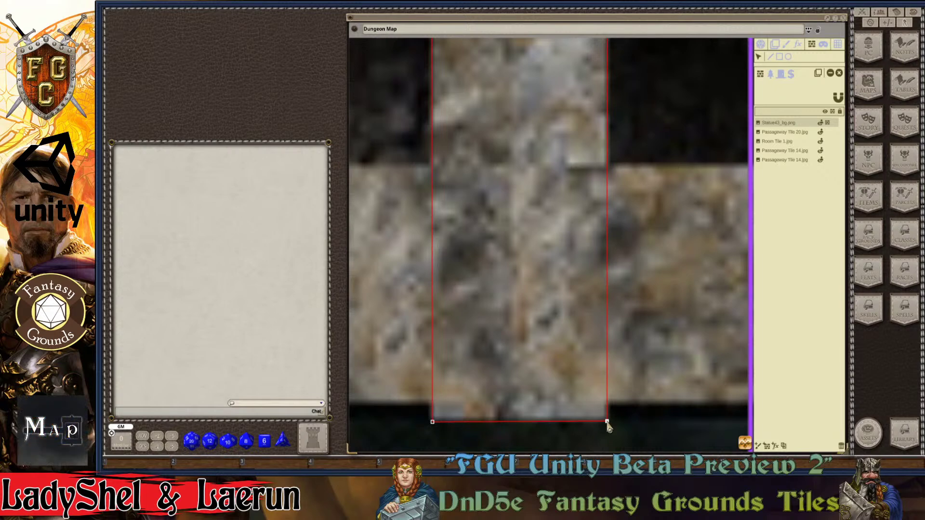
# Step: Raise both upper corner points of the wall area between the cells to meet the lower edge of the rock above
pyautogui.scroll(-10, 608, 426)
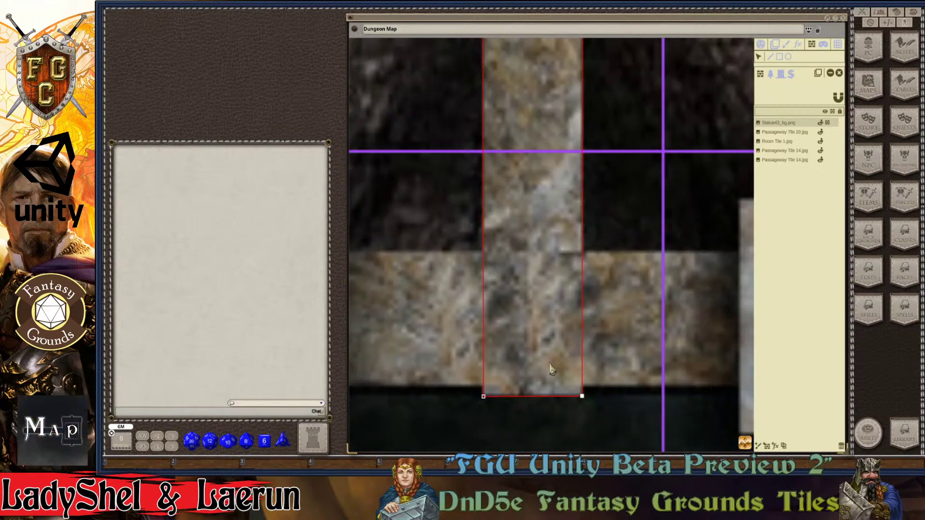
pyautogui.scroll(-3, 552, 373)
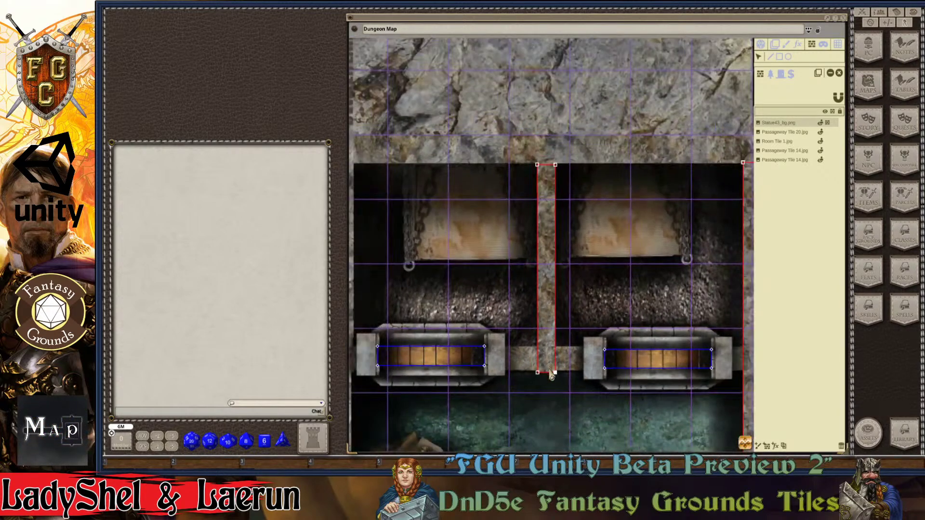
pyautogui.scroll(10, 551, 199)
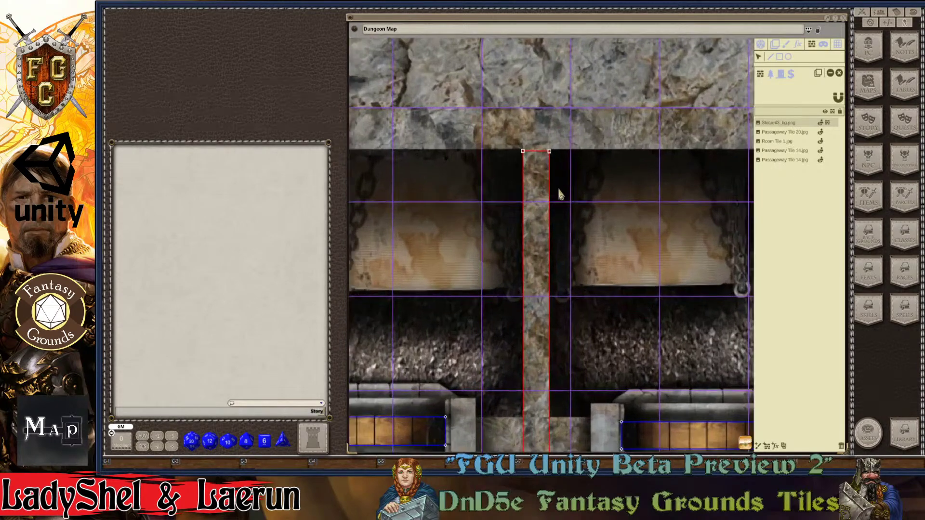
pyautogui.scroll(2, 549, 144)
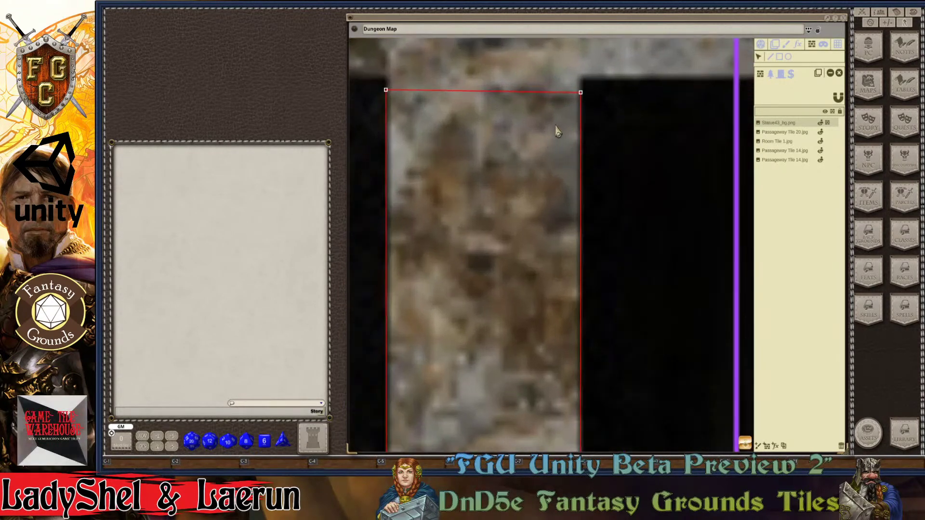
pyautogui.moveTo(582, 96); pyautogui.dragTo(580, 80)
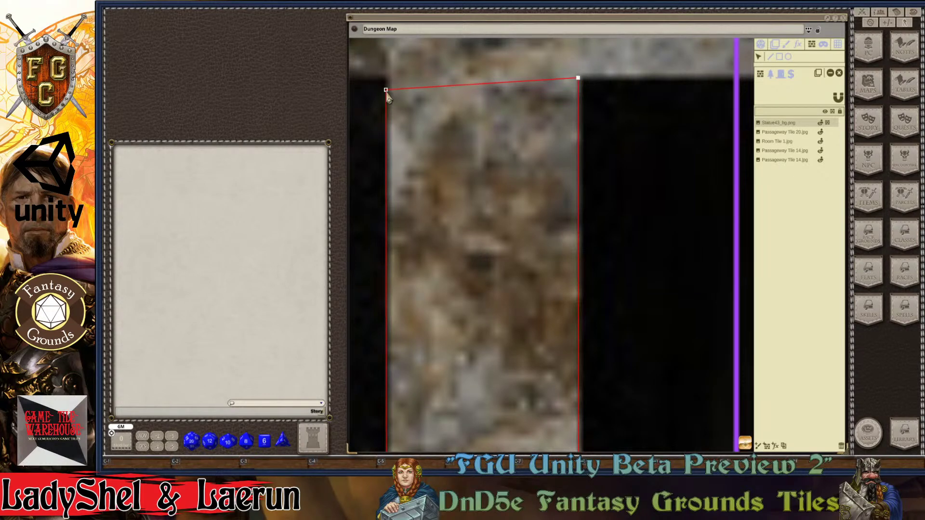
pyautogui.moveTo(386, 91); pyautogui.dragTo(388, 83)
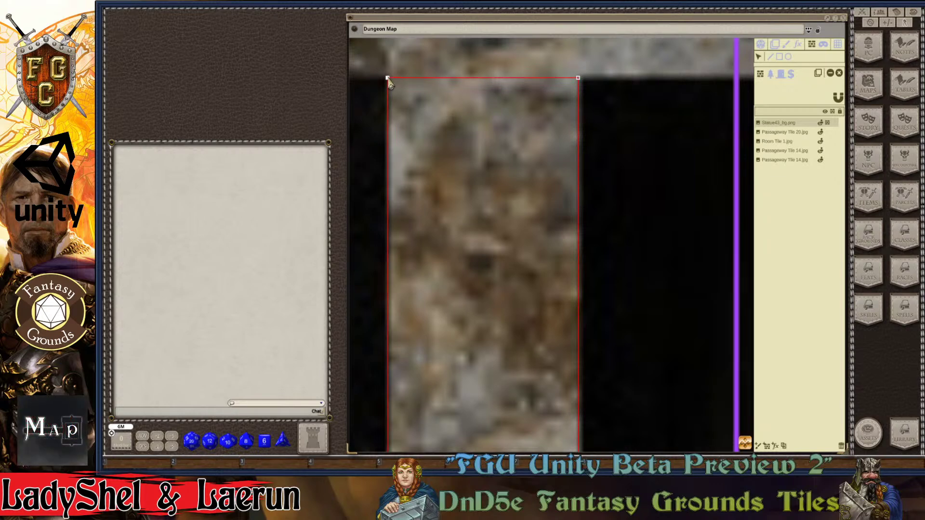
# Step: Try to cover the horizontal stone wall above the cells with a rectangular wall area, reaching towards the corridor door
pyautogui.scroll(-10, 619, 172)
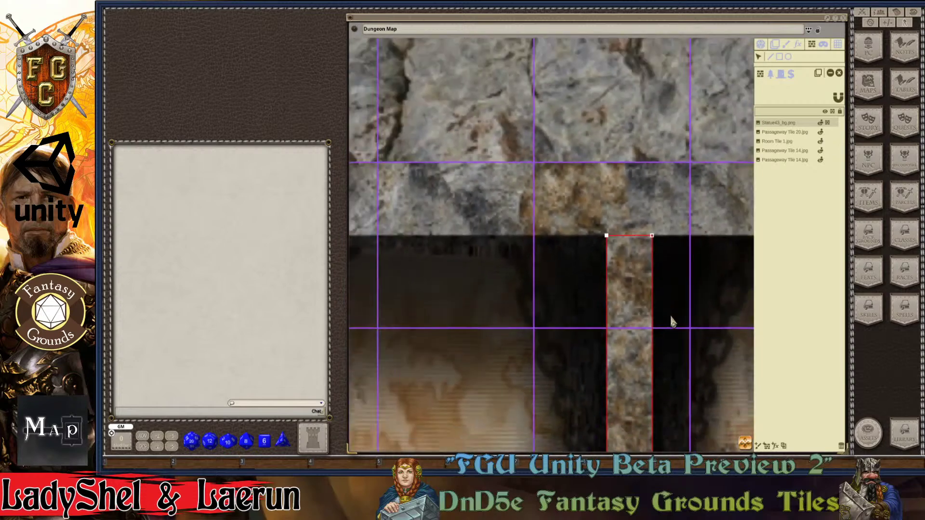
pyautogui.scroll(-2, 669, 359)
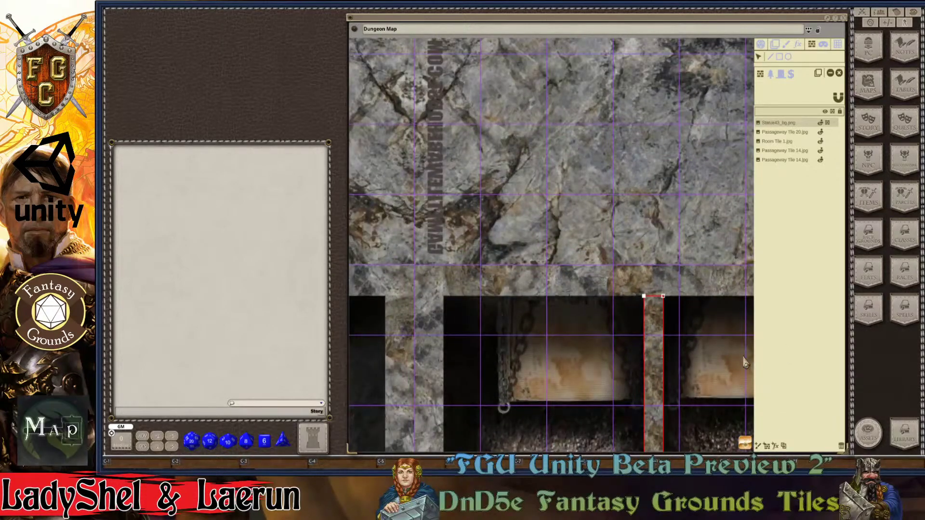
pyautogui.scroll(-1, 731, 417)
pyautogui.scroll(-3, 522, 362)
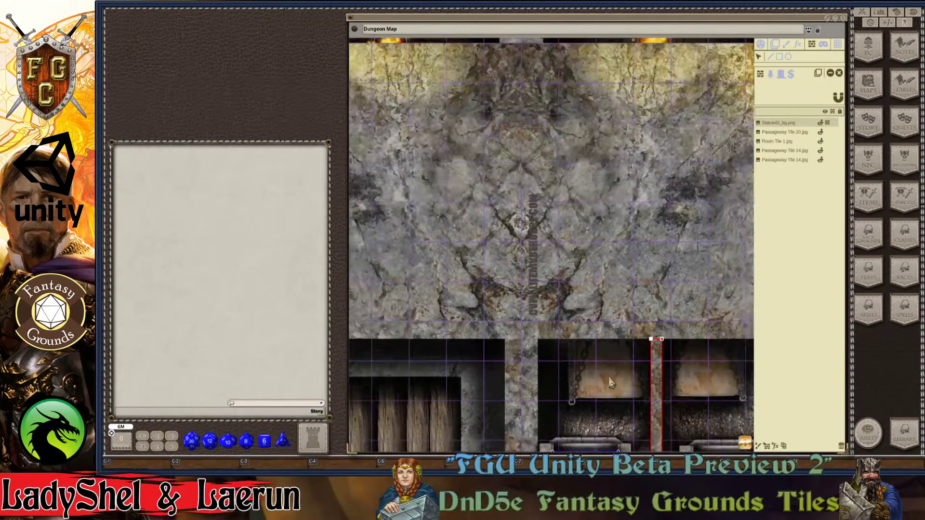
pyautogui.scroll(4, 624, 400)
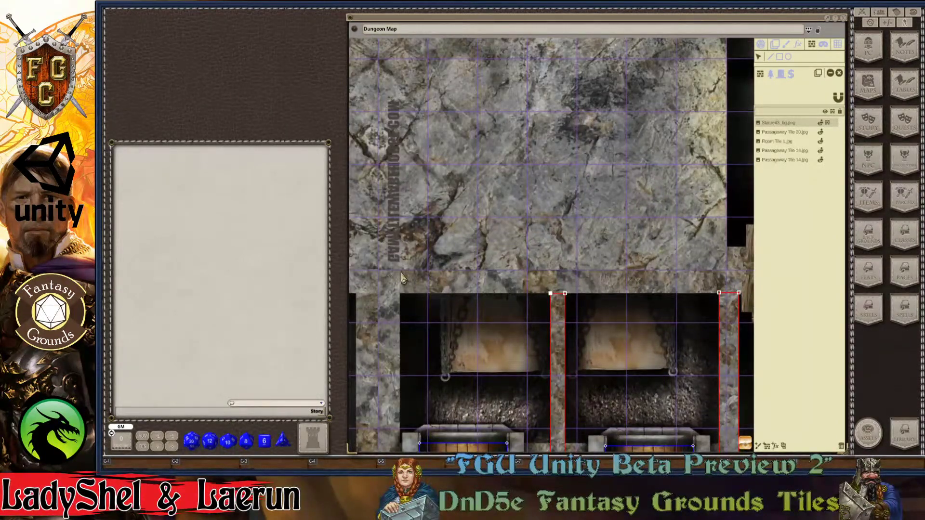
pyautogui.scroll(1, 403, 278)
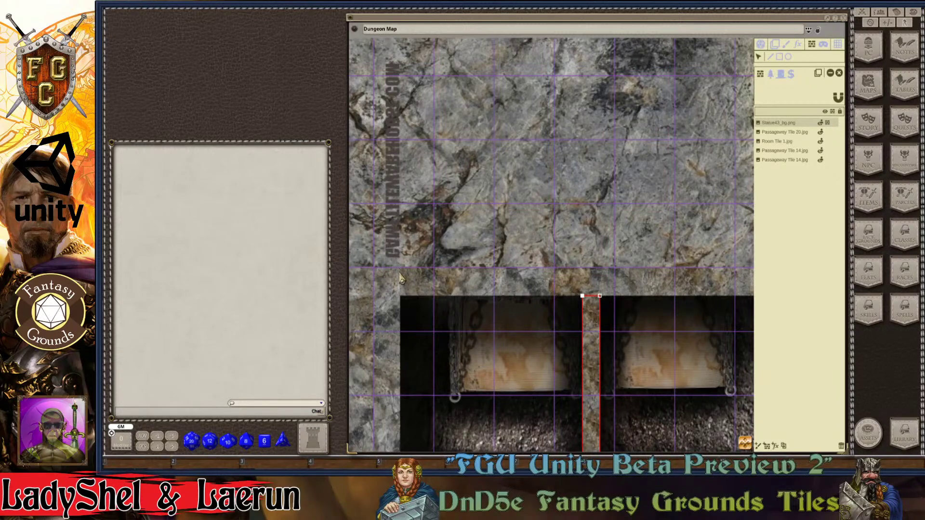
pyautogui.scroll(3, 403, 279)
pyautogui.moveTo(398, 303); pyautogui.dragTo(613, 224)
pyautogui.scroll(-2, 624, 260)
pyautogui.click(780, 57)
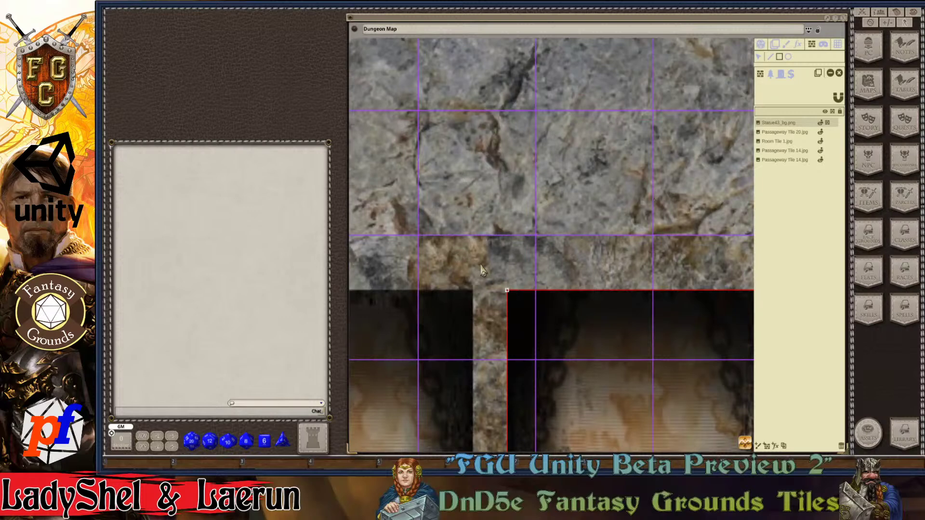
pyautogui.scroll(3, 508, 294)
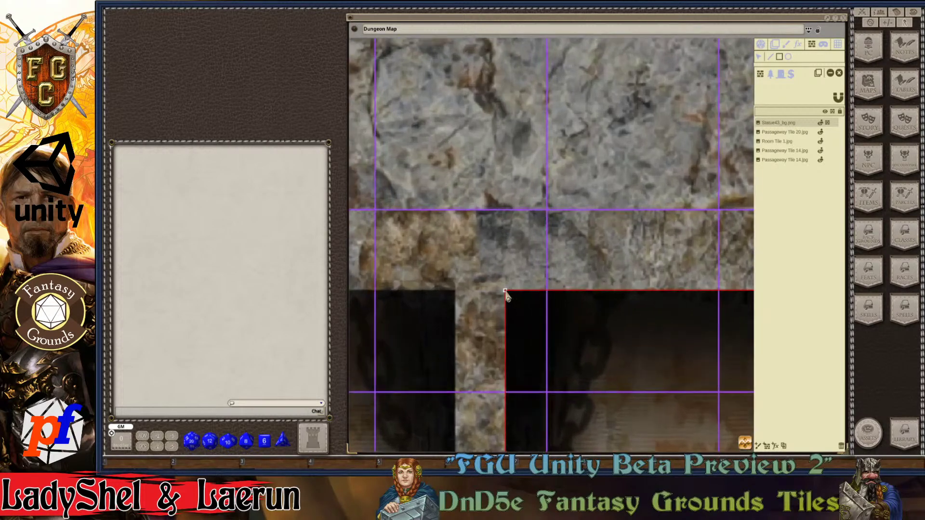
pyautogui.scroll(-3, 501, 292)
pyautogui.scroll(-1, 493, 285)
pyautogui.press('Left')
pyautogui.press('Left')
pyautogui.press('Left')
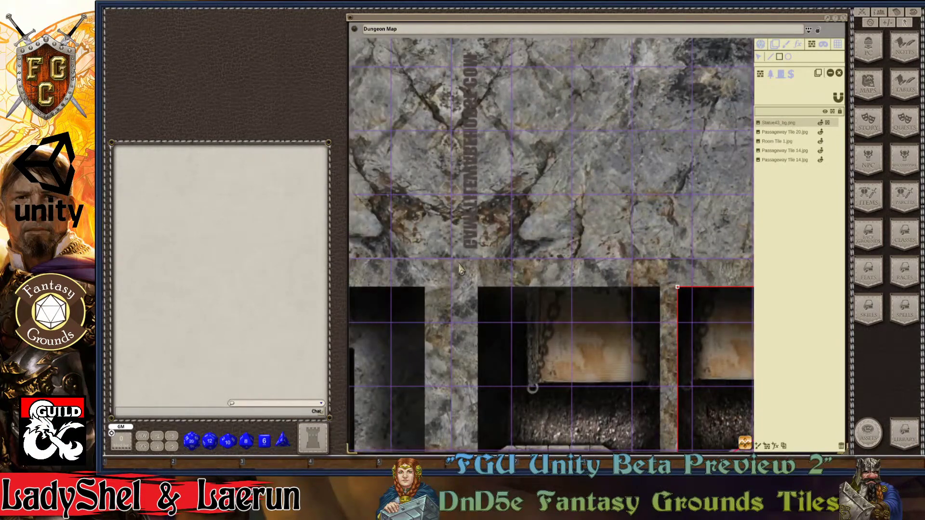
pyautogui.moveTo(451, 264); pyautogui.dragTo(656, 296)
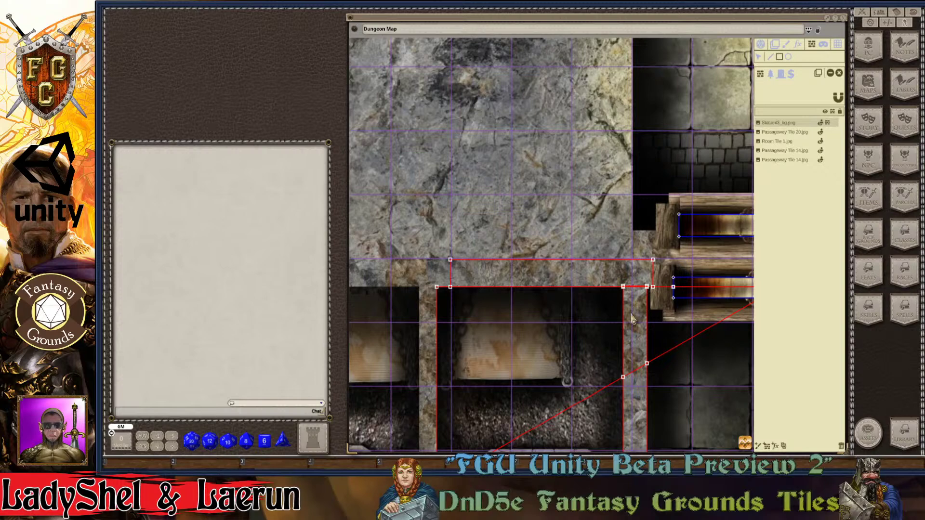
# Step: Try to draw a small rectangular wall area in the stone above the narrow wall separating the two cells
pyautogui.scroll(-5, 583, 334)
pyautogui.scroll(5, 500, 364)
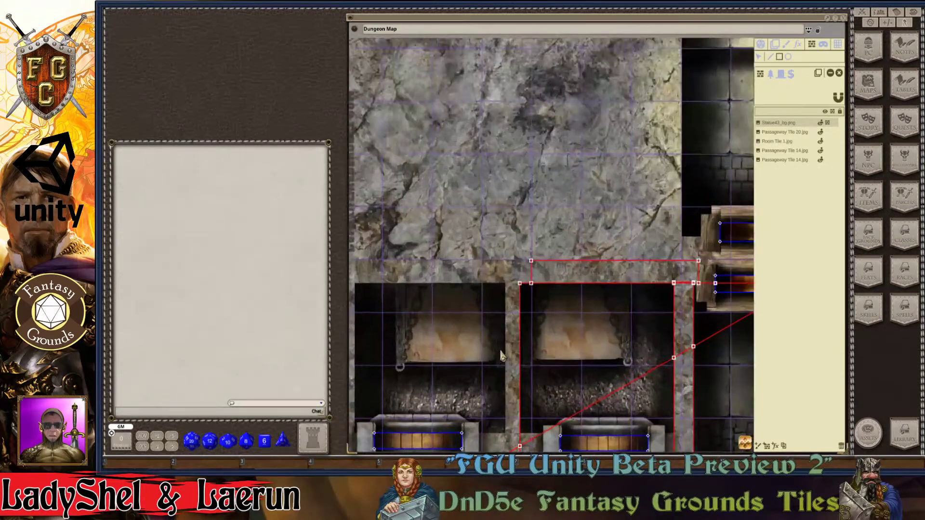
pyautogui.keyDown('ctrl'); pyautogui.click(506, 248); pyautogui.keyUp('ctrl')
pyautogui.moveTo(527, 466); pyautogui.dragTo(516, 259)
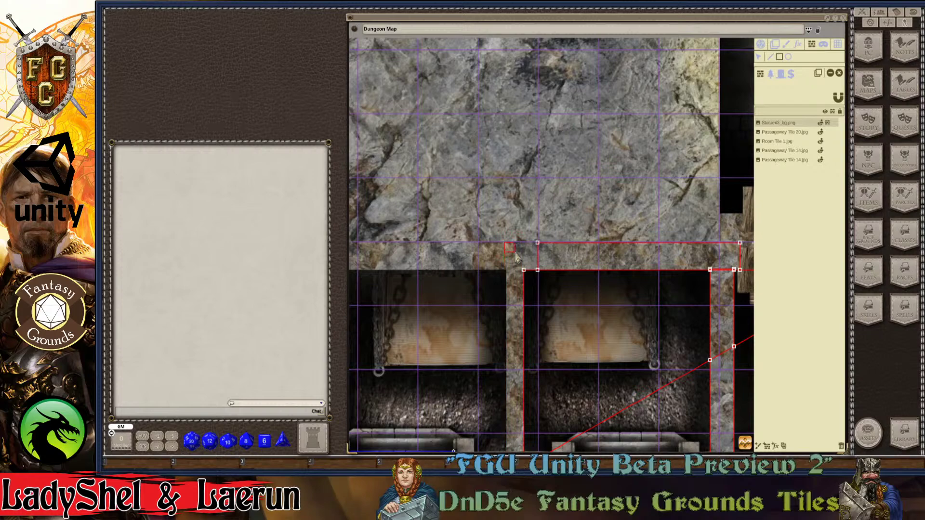
pyautogui.press('ctrl')
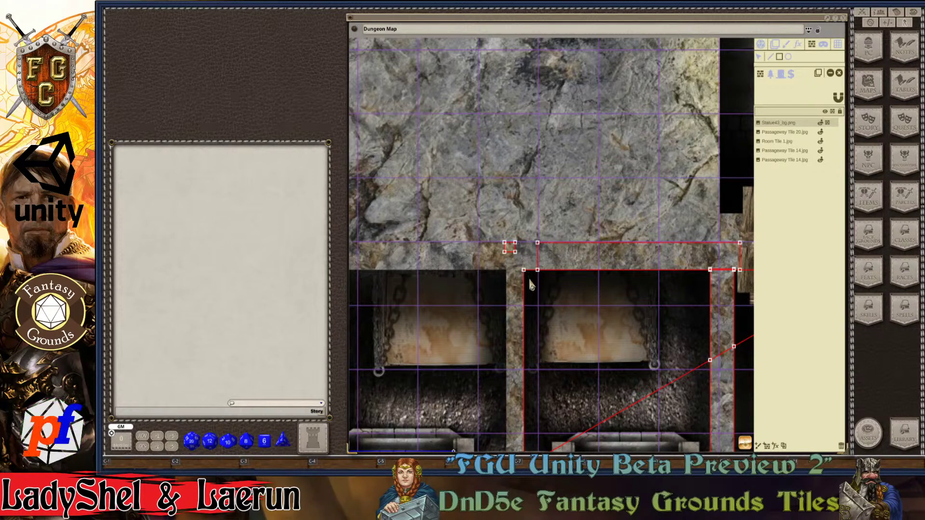
# Step: Undo the rectangles added above the cells and restore the shape of the narrow wall area between them
pyautogui.scroll(-8, 537, 301)
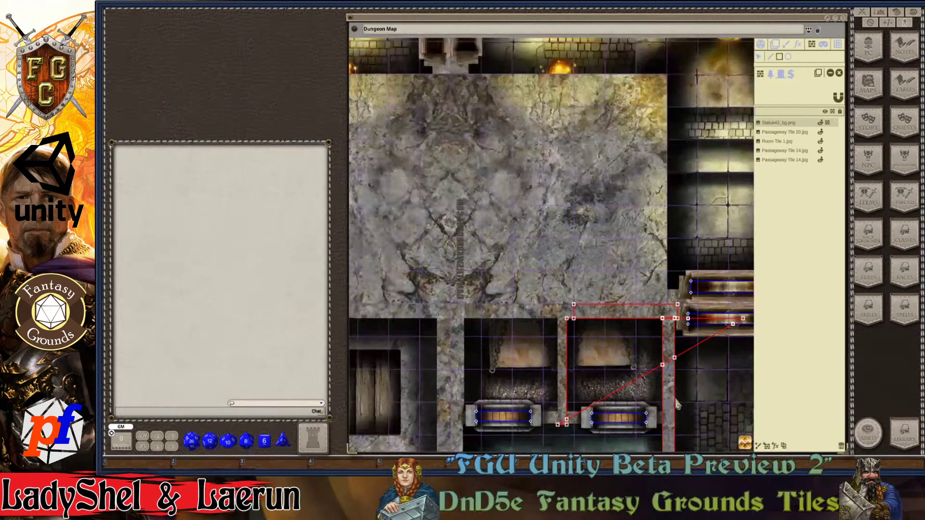
pyautogui.press('ctrl')
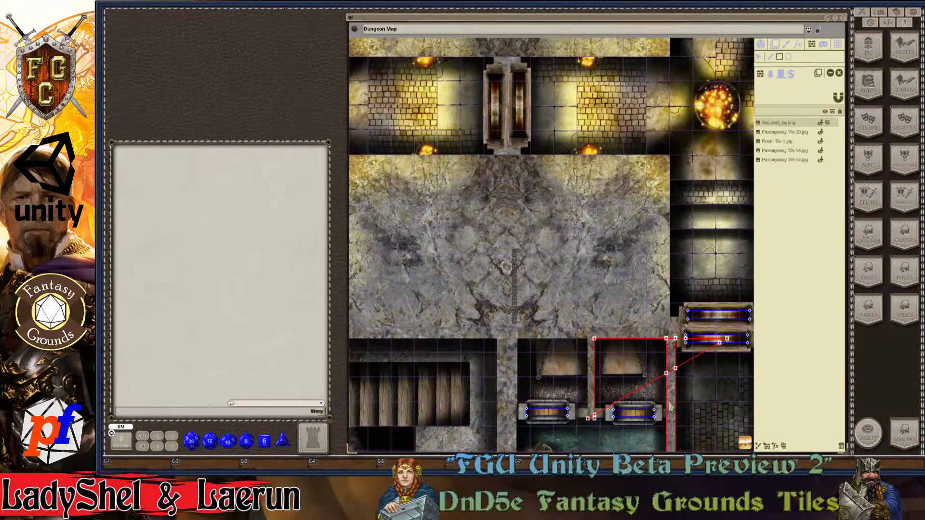
pyautogui.hotkey('ctrl', 'a')
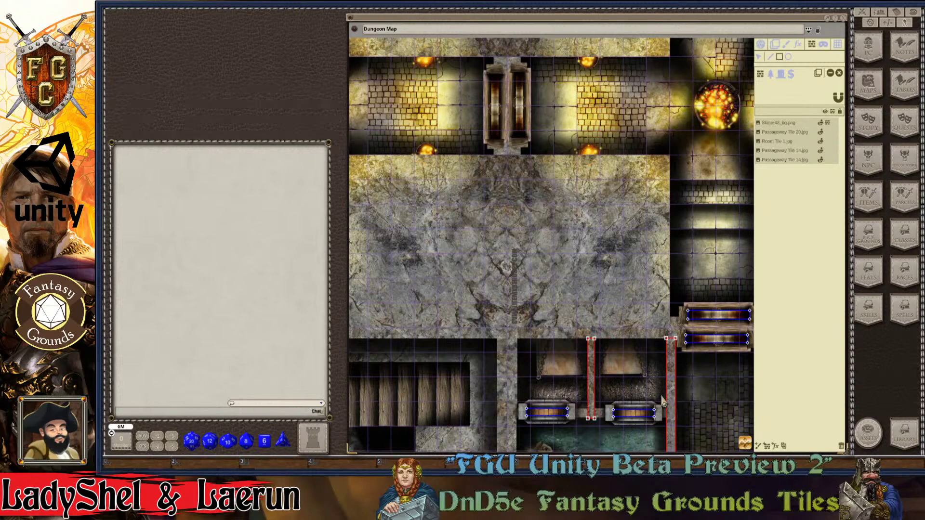
pyautogui.scroll(2, 661, 398)
pyautogui.scroll(3, 661, 398)
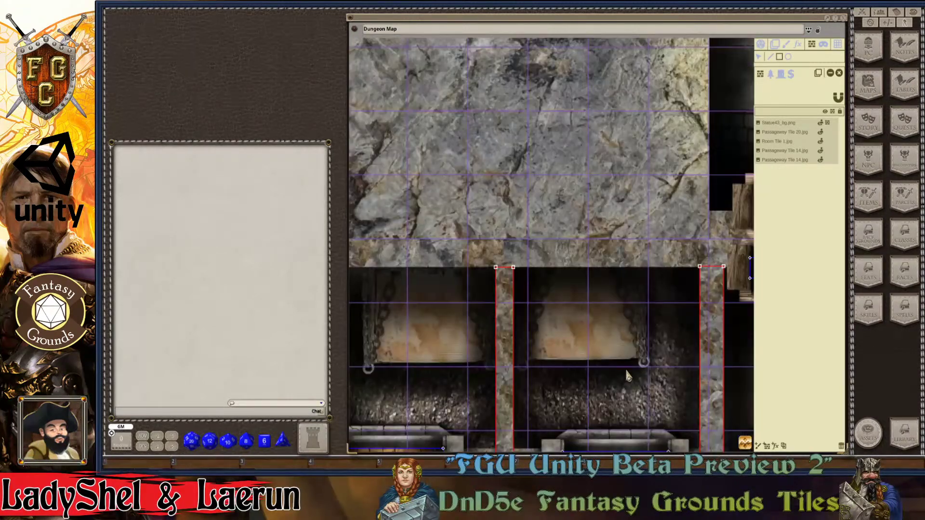
pyautogui.scroll(-3, 626, 371)
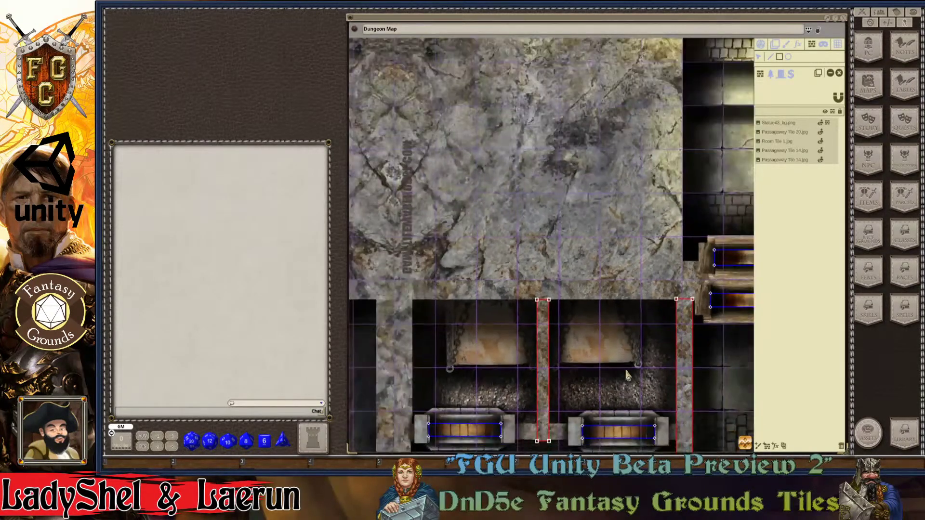
pyautogui.scroll(1, 469, 341)
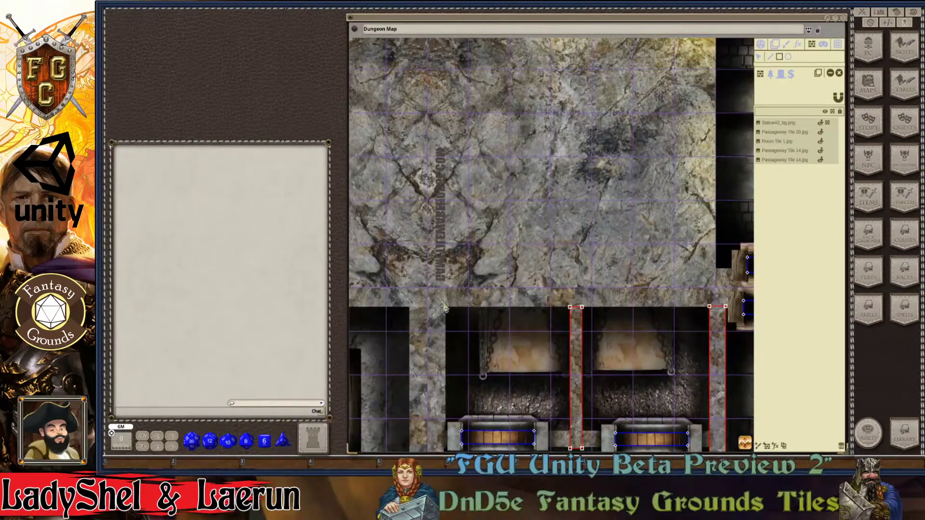
pyautogui.scroll(1, 432, 295)
pyautogui.scroll(-2, 429, 294)
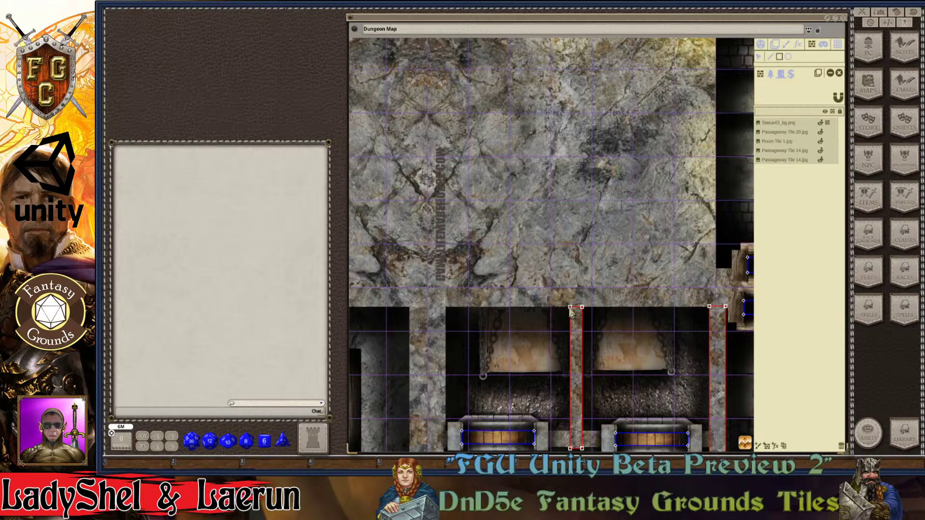
pyautogui.click(775, 45)
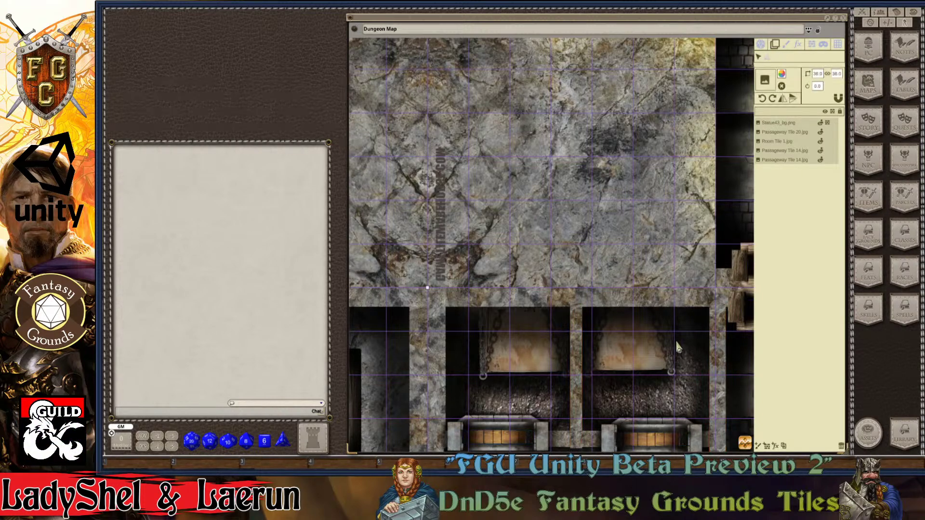
pyautogui.scroll(-3, 675, 339)
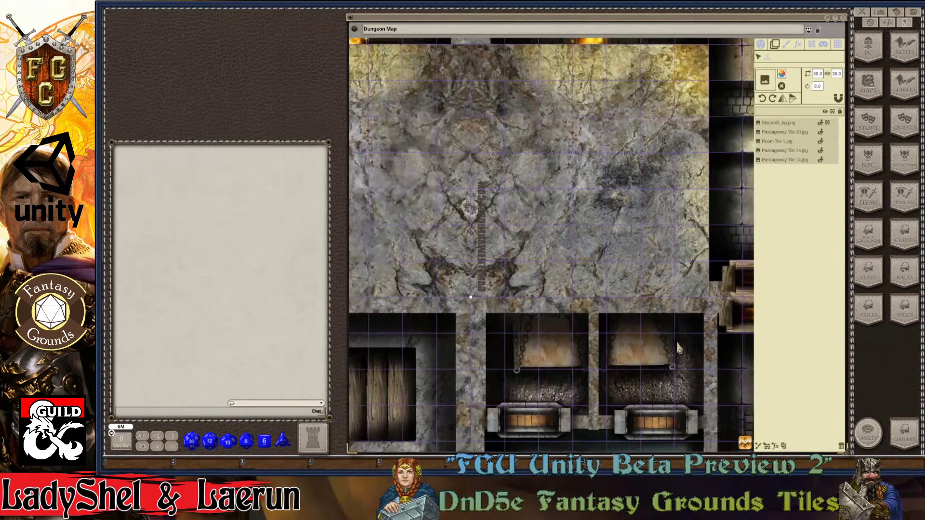
pyautogui.scroll(-4, 676, 340)
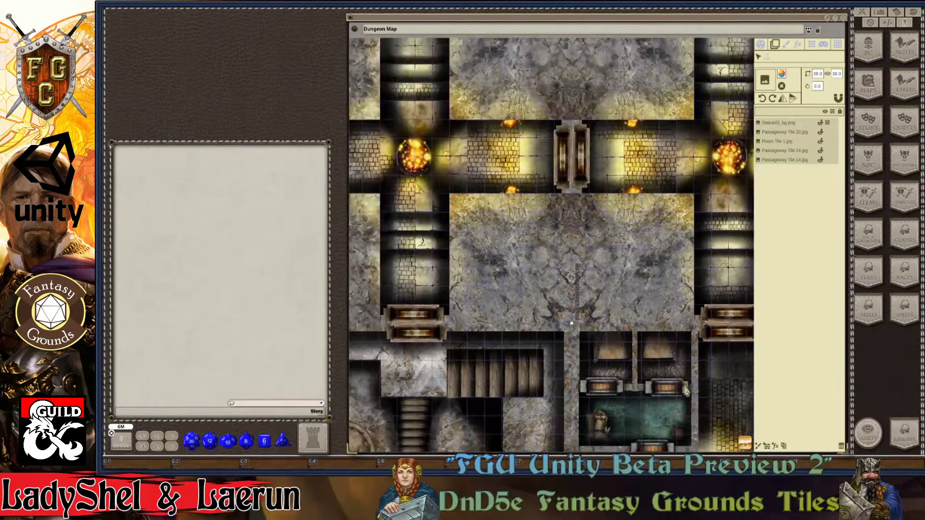
pyautogui.scroll(-2, 686, 392)
pyautogui.scroll(1, 686, 388)
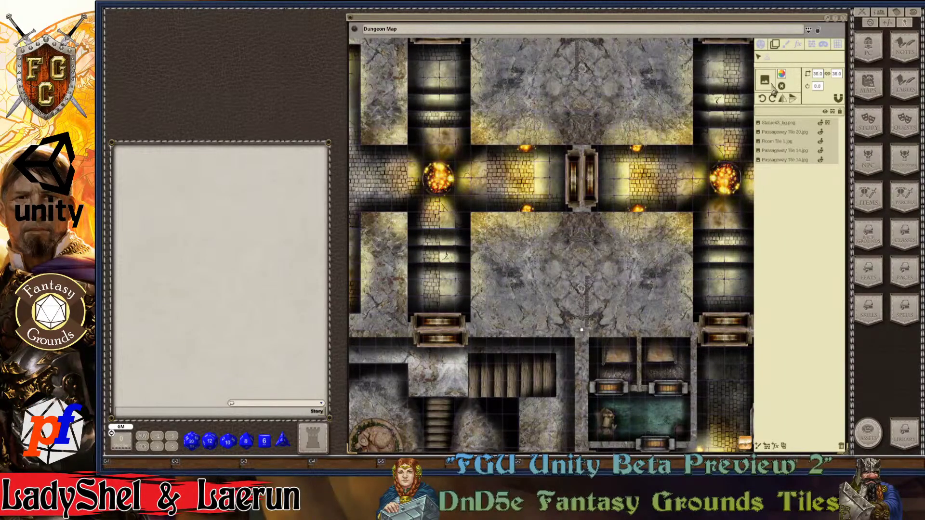
pyautogui.click(813, 45)
# Step: Try again to span the horizontal wall above the cells with a rectangle, ending beside the corridor door
pyautogui.scroll(5, 672, 344)
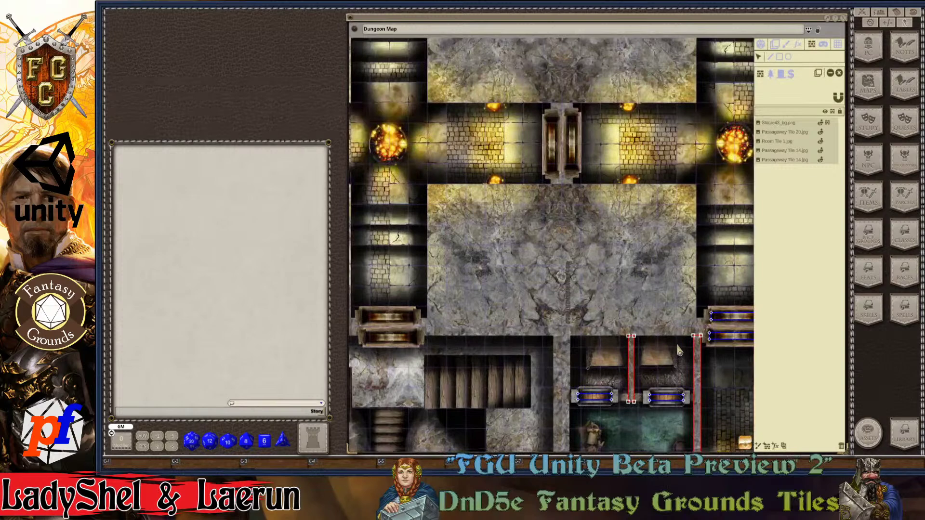
pyautogui.scroll(-3, 482, 327)
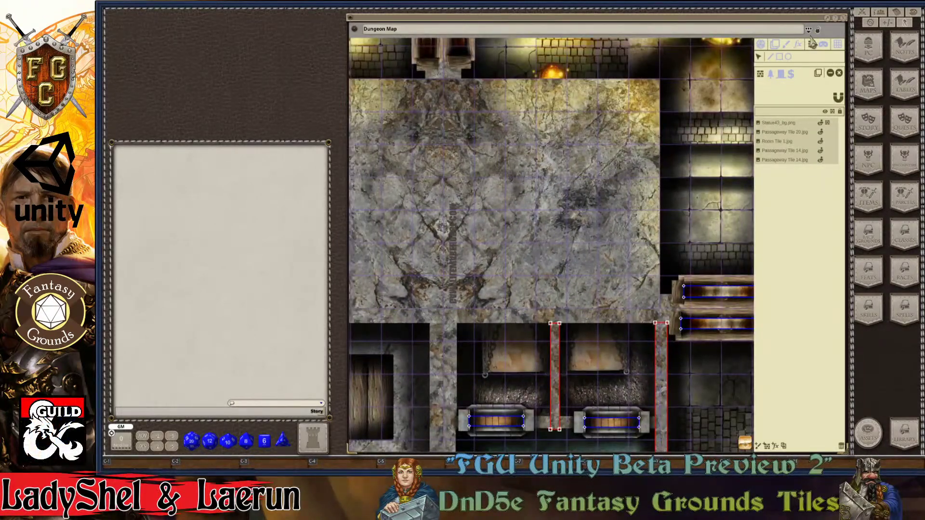
pyautogui.scroll(1, 498, 348)
pyautogui.scroll(1, 497, 351)
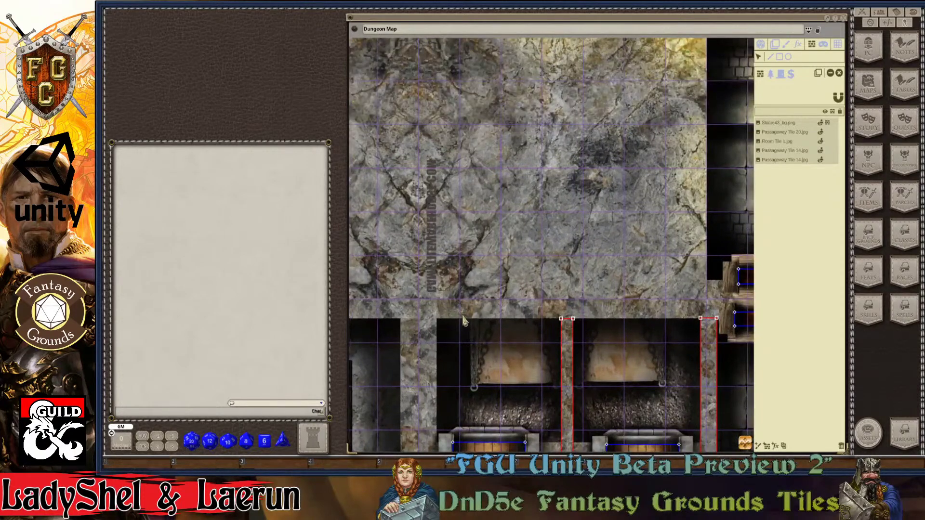
pyautogui.scroll(1, 446, 313)
pyautogui.scroll(1, 445, 313)
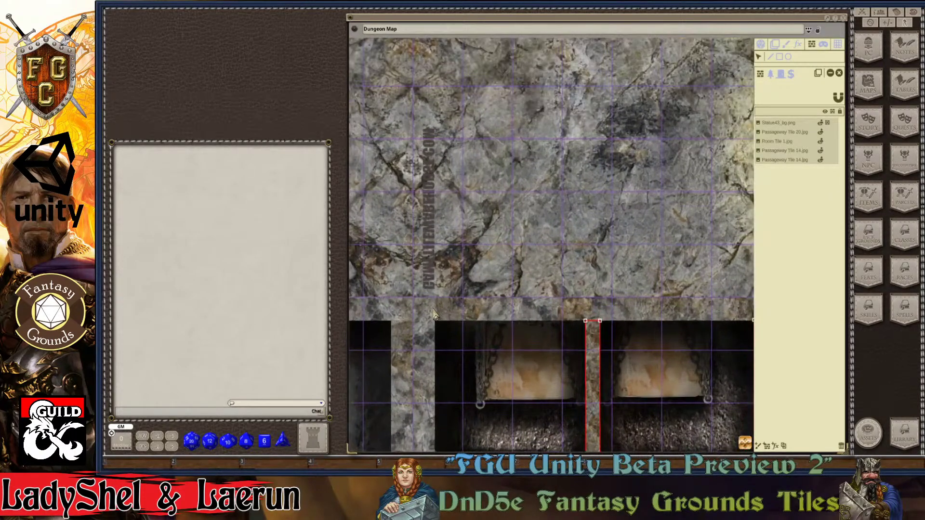
pyautogui.scroll(1, 435, 314)
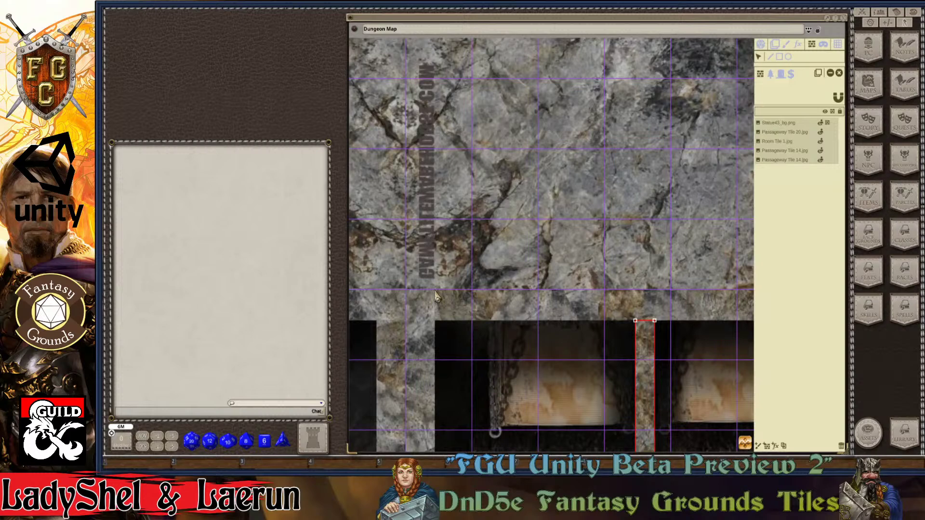
pyautogui.moveTo(435, 295); pyautogui.dragTo(697, 327)
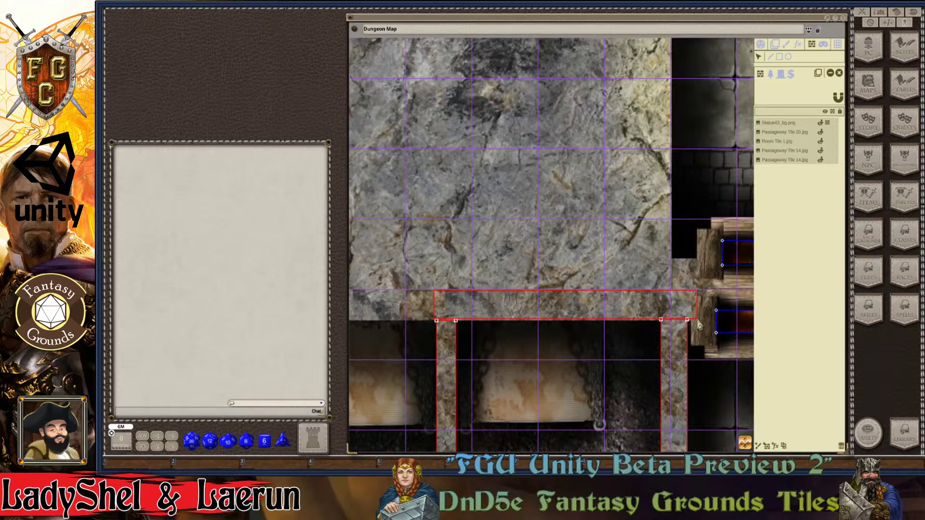
pyautogui.moveTo(695, 326); pyautogui.dragTo(693, 328)
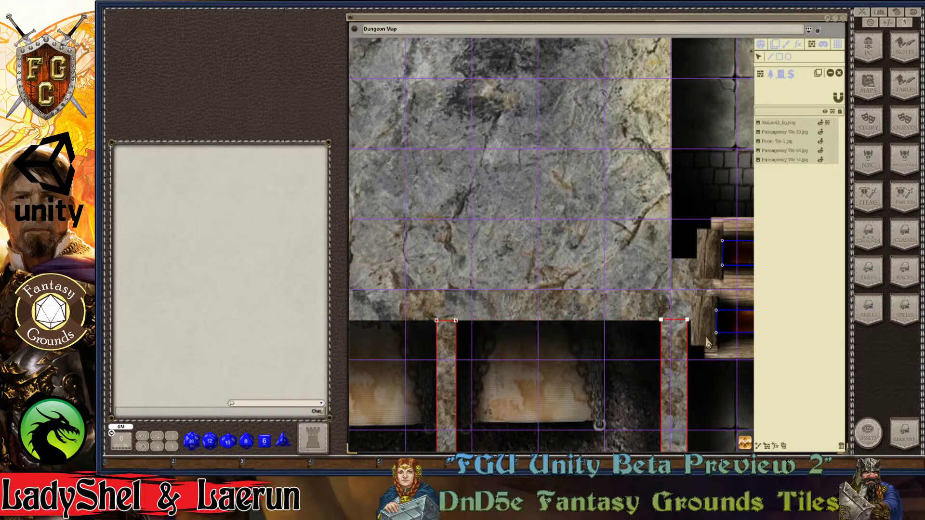
pyautogui.scroll(-5, 741, 319)
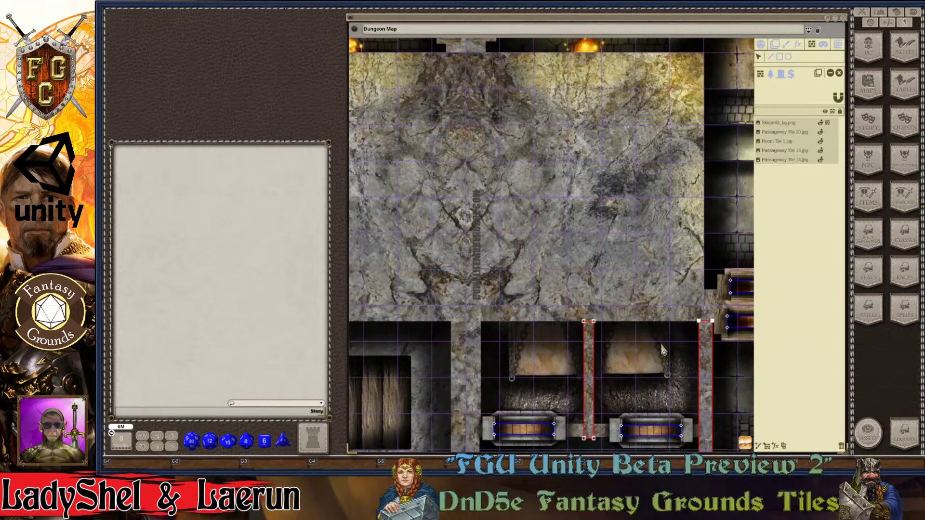
pyautogui.scroll(3, 607, 367)
pyautogui.scroll(3, 606, 367)
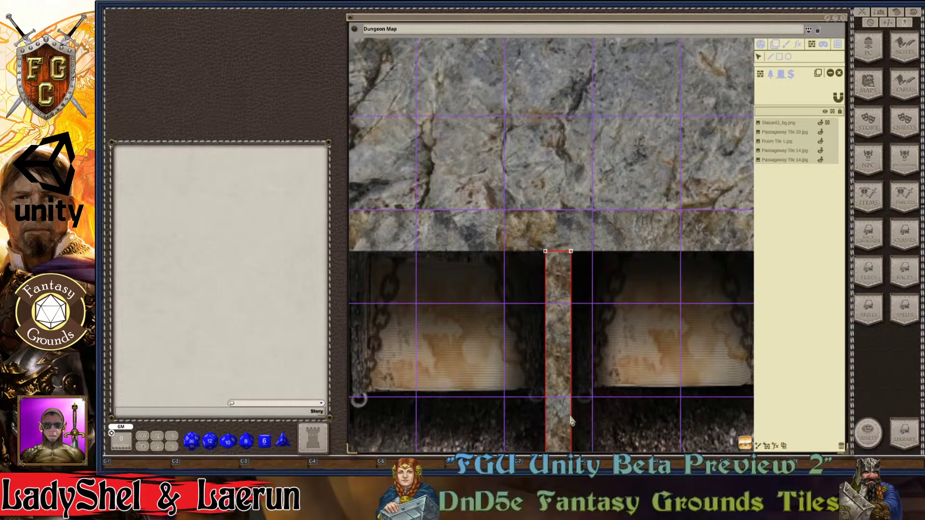
pyautogui.scroll(-2, 645, 418)
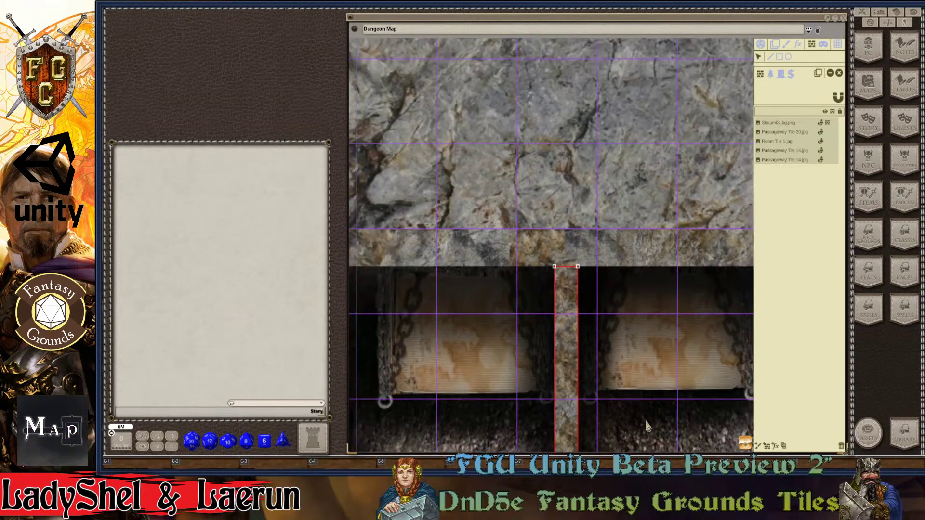
pyautogui.scroll(-1, 643, 418)
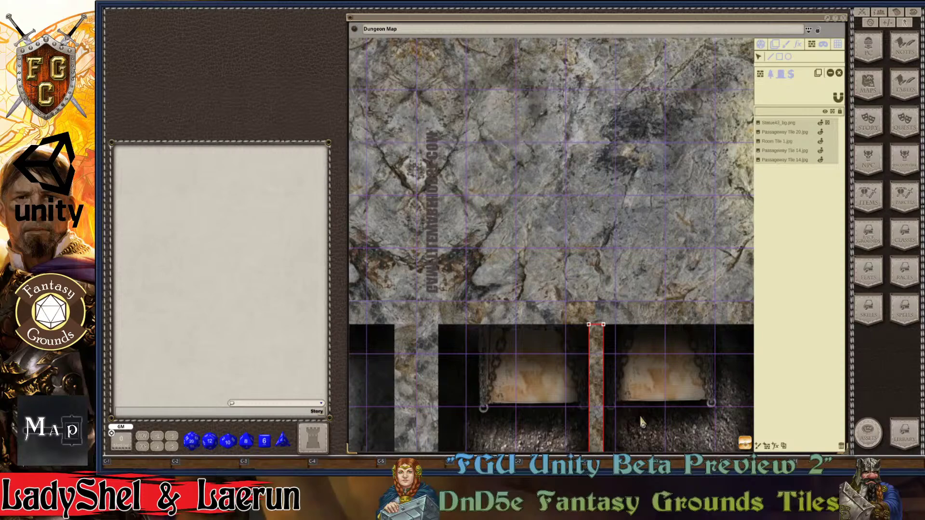
pyautogui.scroll(-1, 653, 420)
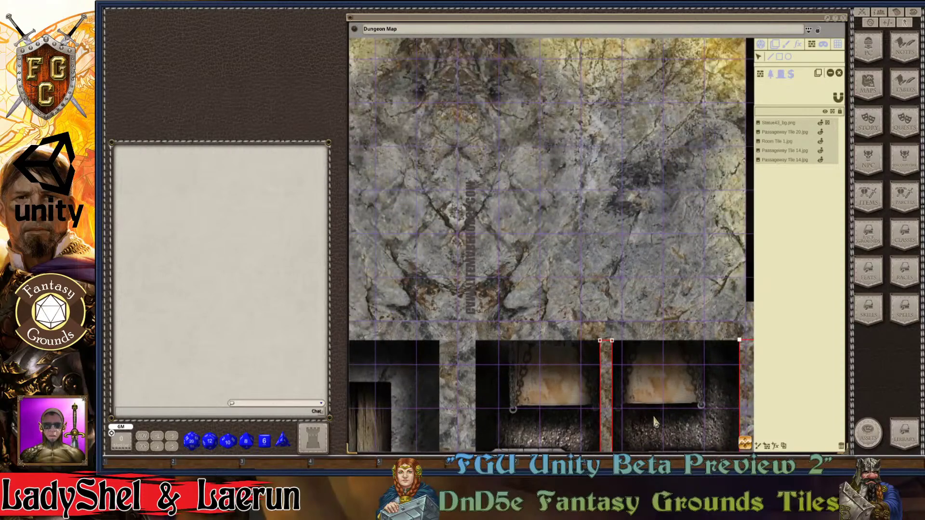
# Step: Undo the last rectangle attempt above the cells so the wall area beside the corridor regains its shape
pyautogui.scroll(-2, 669, 413)
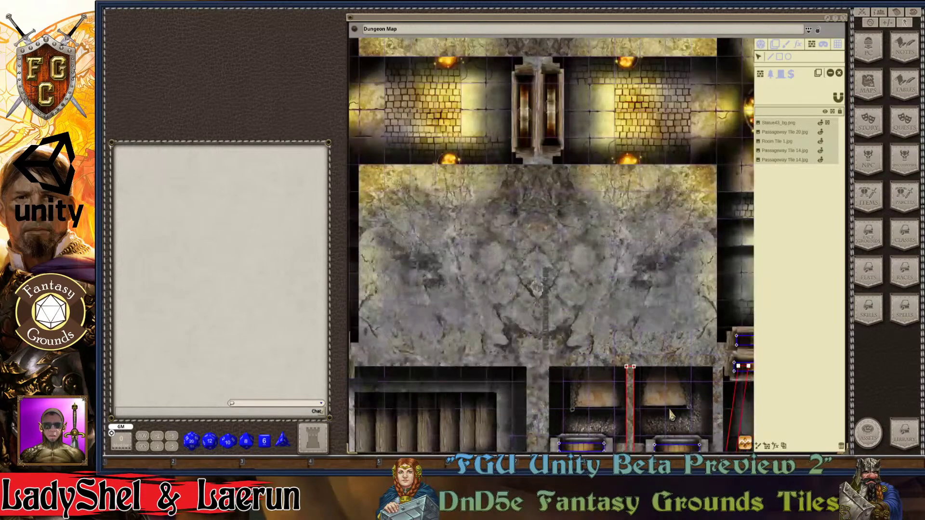
pyautogui.hotkey('ctrl', 'z')
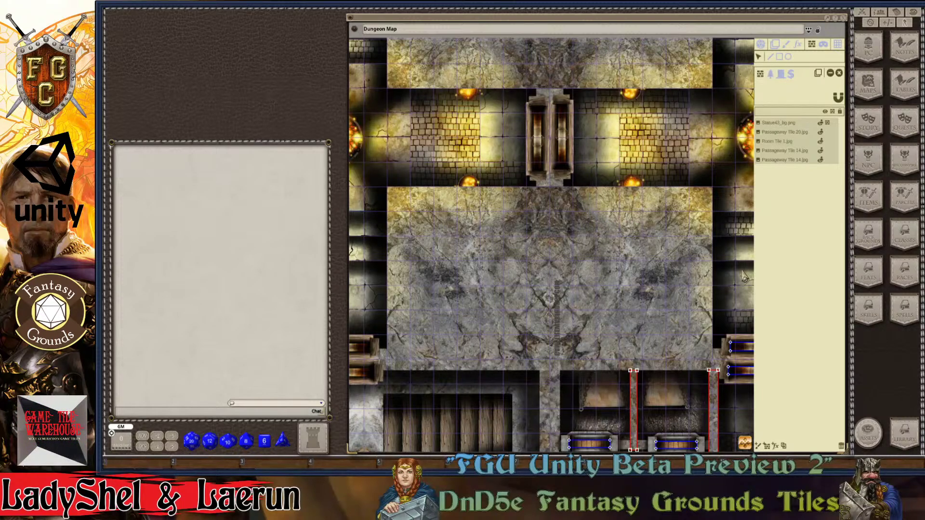
# Step: Draw a circular terrain area roughly the size of the round stone well in the room east of the corridor
pyautogui.press('Down')
pyautogui.press('Down')
pyautogui.press('Down')
pyautogui.press('Down')
pyautogui.press('Right')
pyautogui.press('Right')
pyautogui.press('Right')
pyautogui.press('Right')
pyautogui.press('Right')
pyautogui.press('Right')
pyautogui.press('Right')
pyautogui.press('Right')
pyautogui.press('Right')
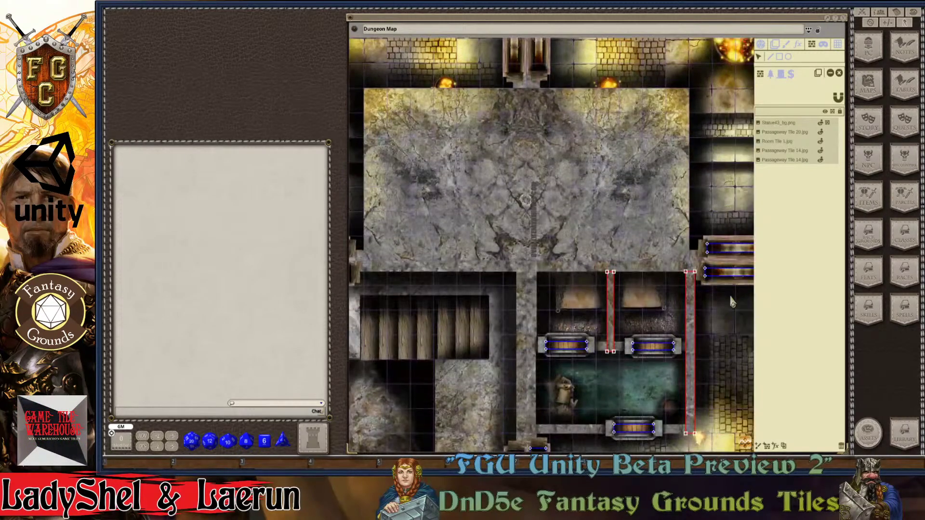
pyautogui.press('Right')
pyautogui.press('Right')
pyautogui.press('Right')
pyautogui.press('Right')
pyautogui.press('Down')
pyautogui.press('Down')
pyautogui.press('Down')
pyautogui.press('Down')
pyautogui.press('Down')
pyautogui.press('Down')
pyautogui.press('Down')
pyautogui.press('Down')
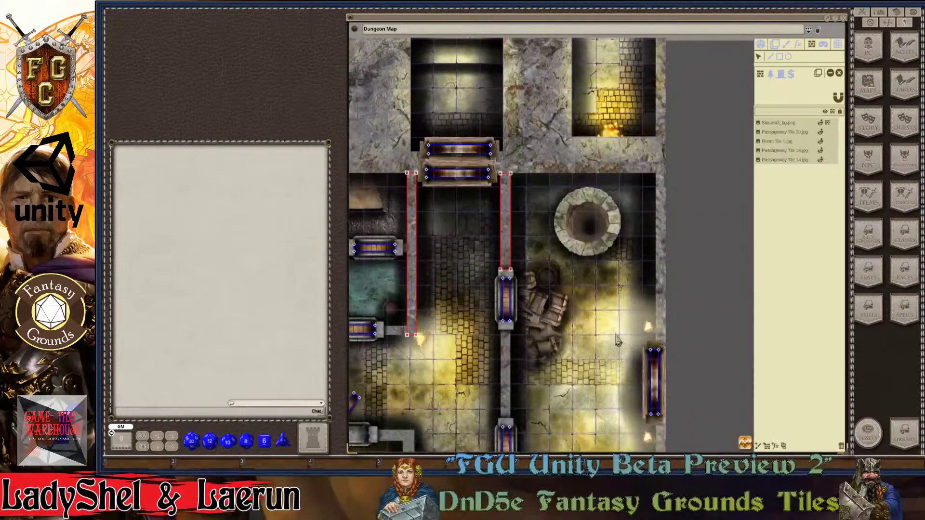
pyautogui.scroll(1, 613, 336)
pyautogui.scroll(2, 605, 314)
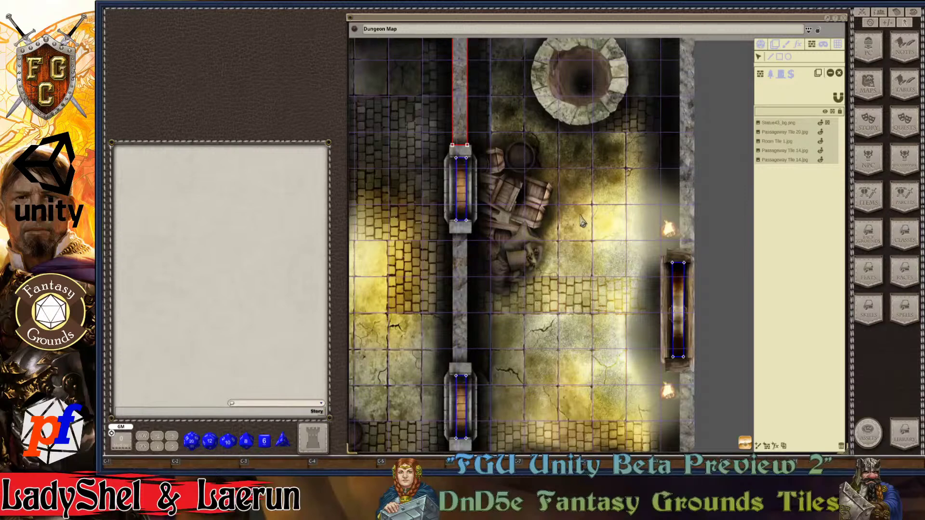
pyautogui.press('Up')
pyautogui.press('Up')
pyautogui.press('Up')
pyautogui.press('Up')
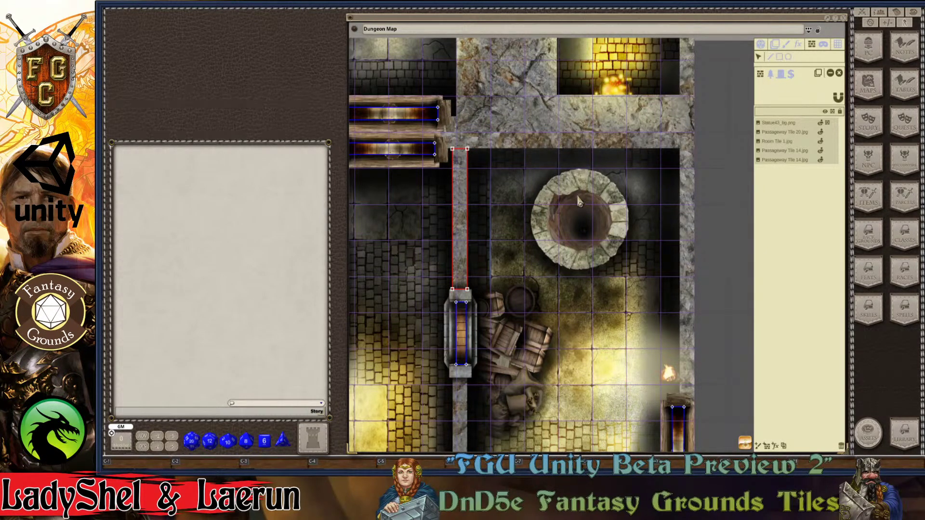
pyautogui.scroll(3, 588, 195)
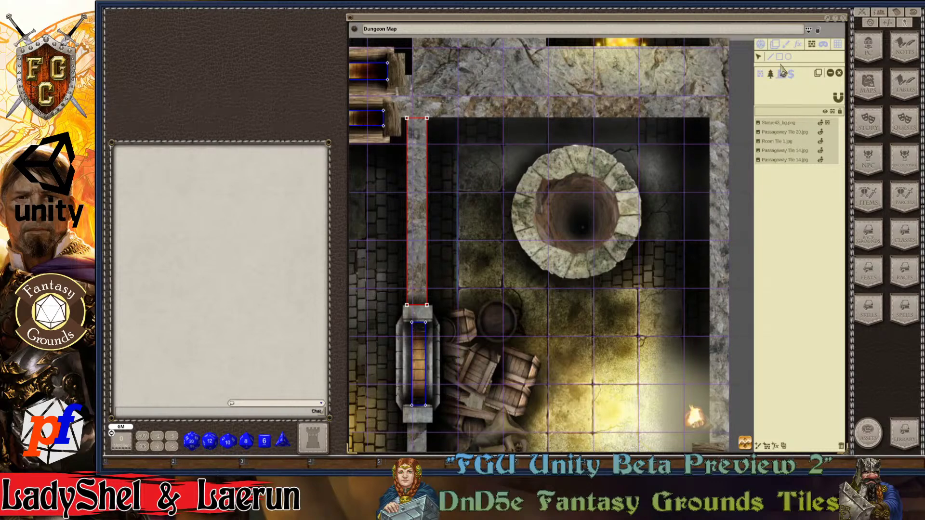
pyautogui.click(790, 59)
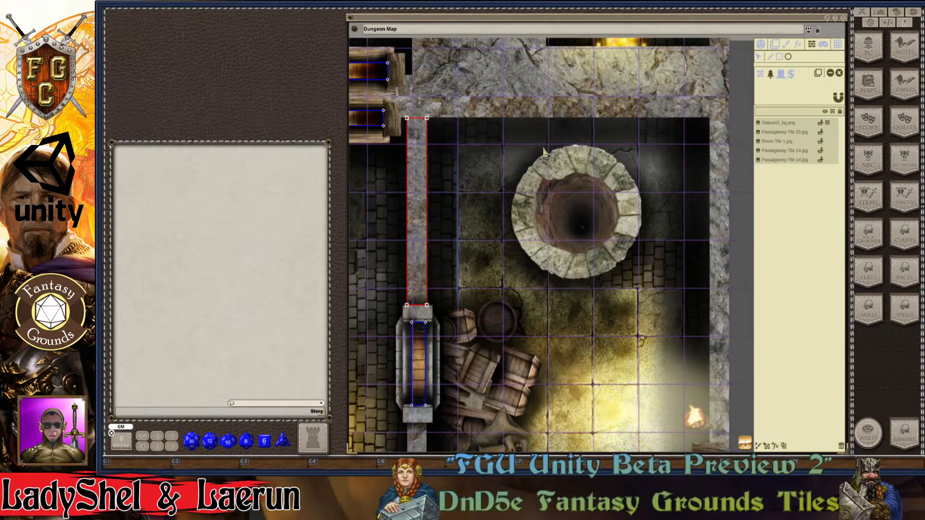
pyautogui.moveTo(550, 159); pyautogui.dragTo(691, 300)
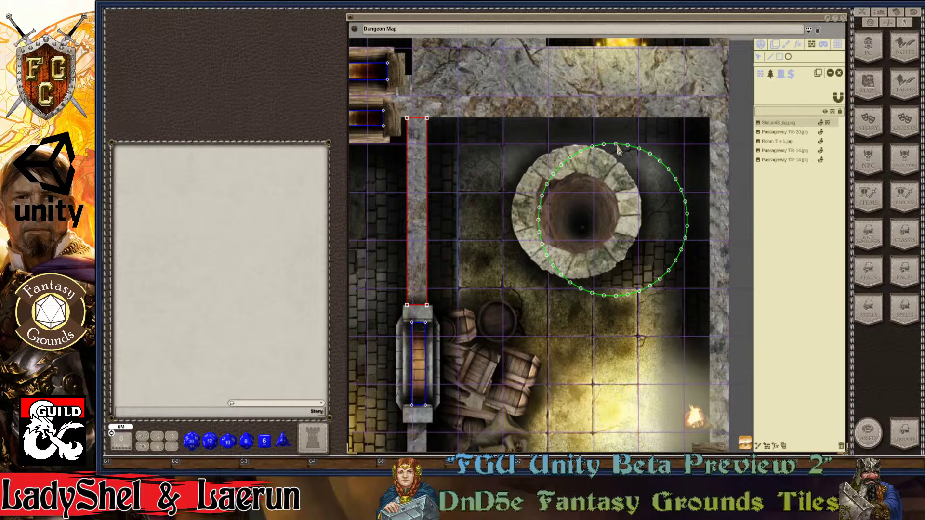
# Step: Move the circular terrain area so that it surrounds the stone well evenly
pyautogui.click(759, 57)
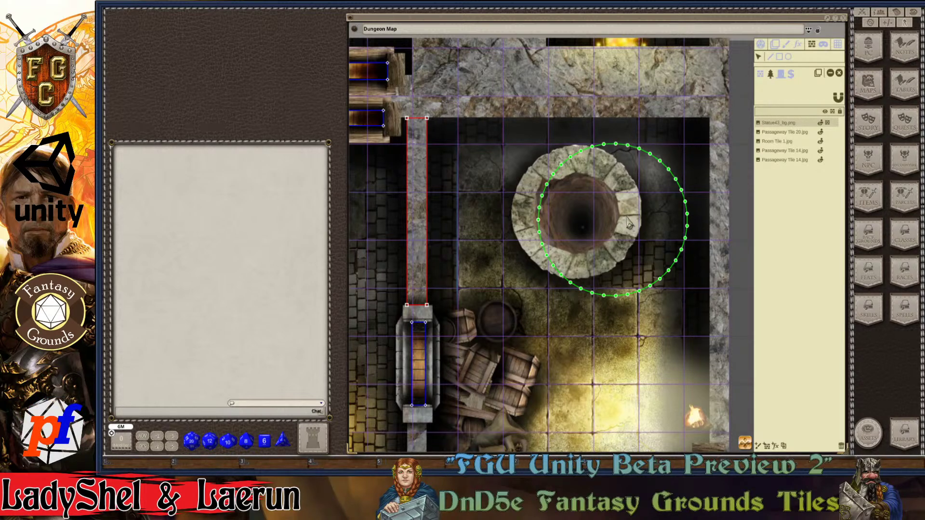
pyautogui.moveTo(621, 228); pyautogui.dragTo(582, 142)
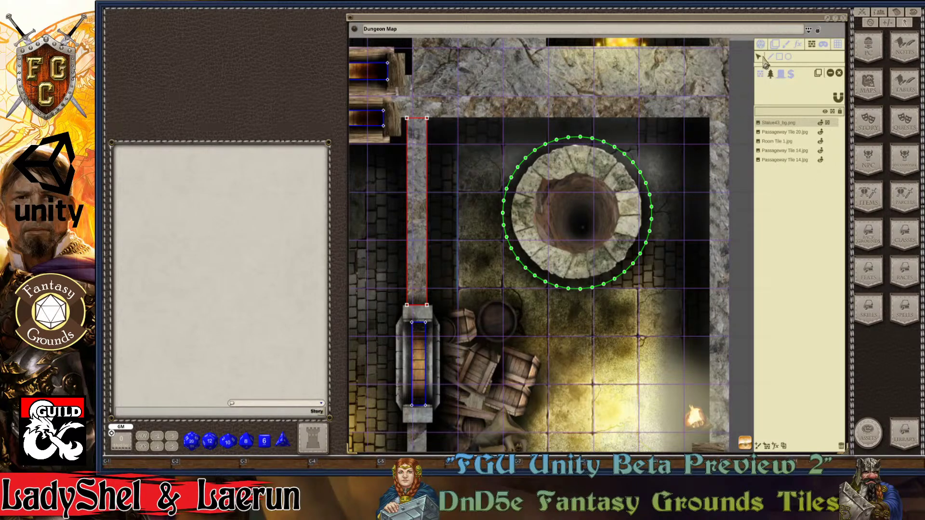
pyautogui.click(760, 57)
# Step: Pull the circle's points along the upper and left sides inward onto the outer edge of the well's stone rim
pyautogui.scroll(3, 572, 200)
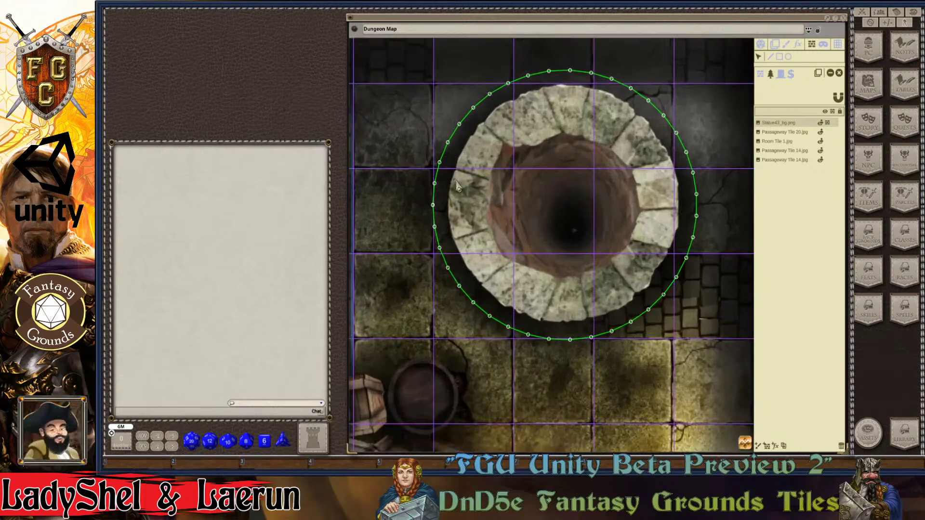
pyautogui.moveTo(439, 163); pyautogui.dragTo(566, 82)
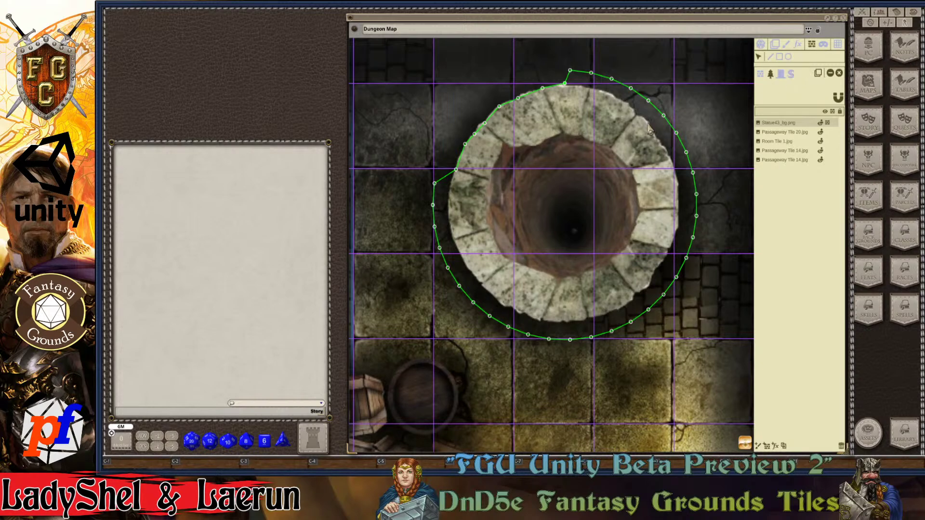
pyautogui.moveTo(570, 71); pyautogui.dragTo(602, 89)
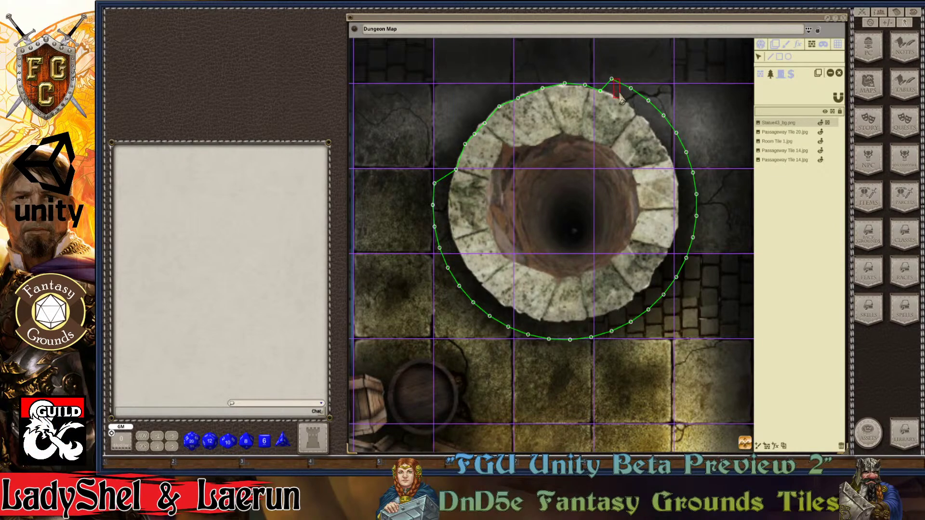
pyautogui.moveTo(611, 78); pyautogui.dragTo(616, 94)
pyautogui.moveTo(631, 88); pyautogui.dragTo(628, 102)
pyautogui.moveTo(648, 100); pyautogui.dragTo(637, 115)
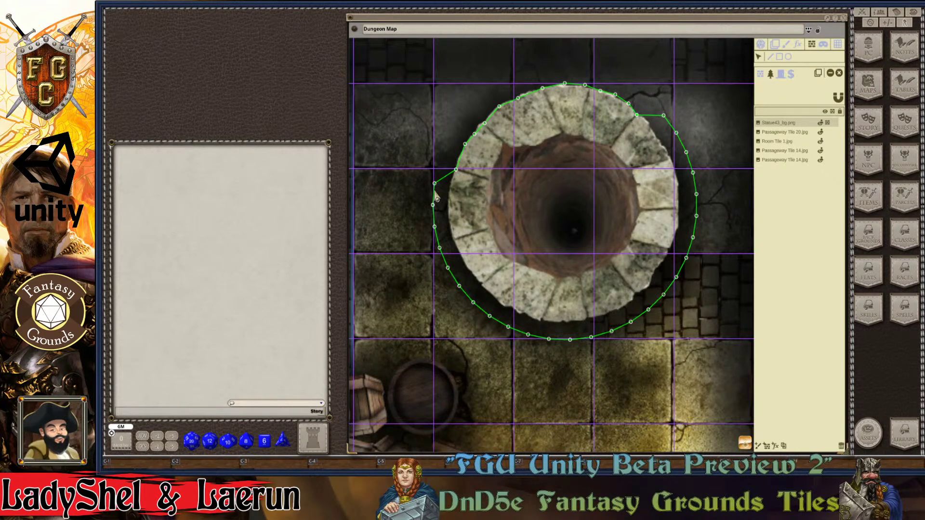
pyautogui.moveTo(435, 183); pyautogui.dragTo(459, 250)
# Step: Fit the circle's points along the lower-left and bottom sides to the outer edge of the well's rim
pyautogui.scroll(-1, 510, 275)
pyautogui.scroll(-4, 511, 275)
pyautogui.scroll(3, 472, 244)
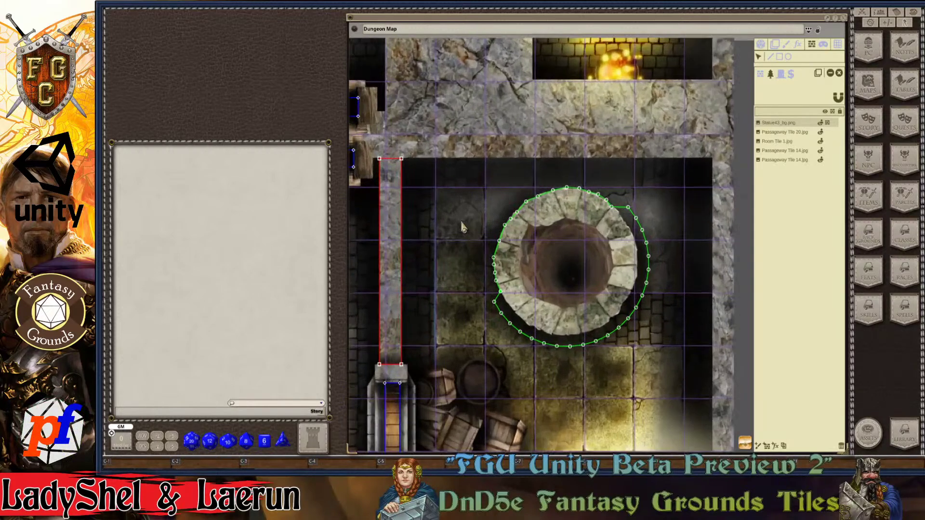
pyautogui.scroll(-3, 442, 179)
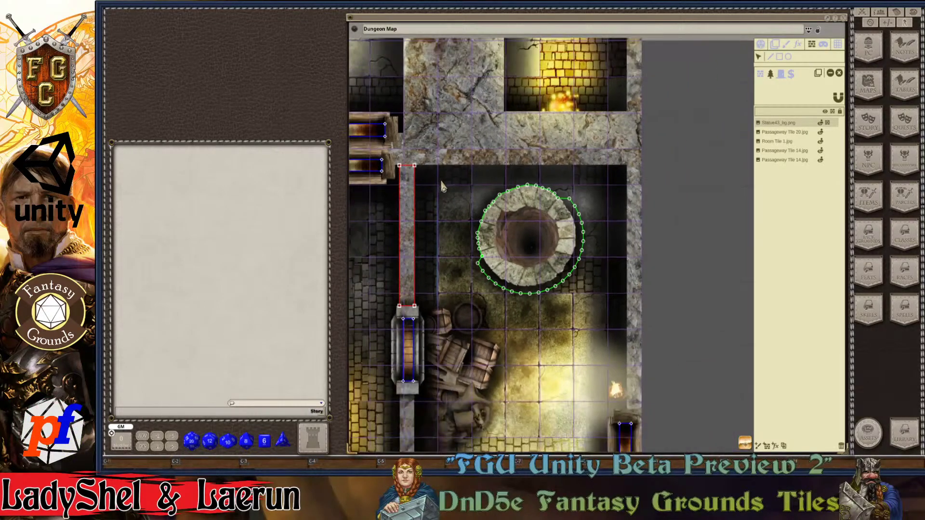
pyautogui.scroll(2, 440, 189)
pyautogui.scroll(1, 440, 189)
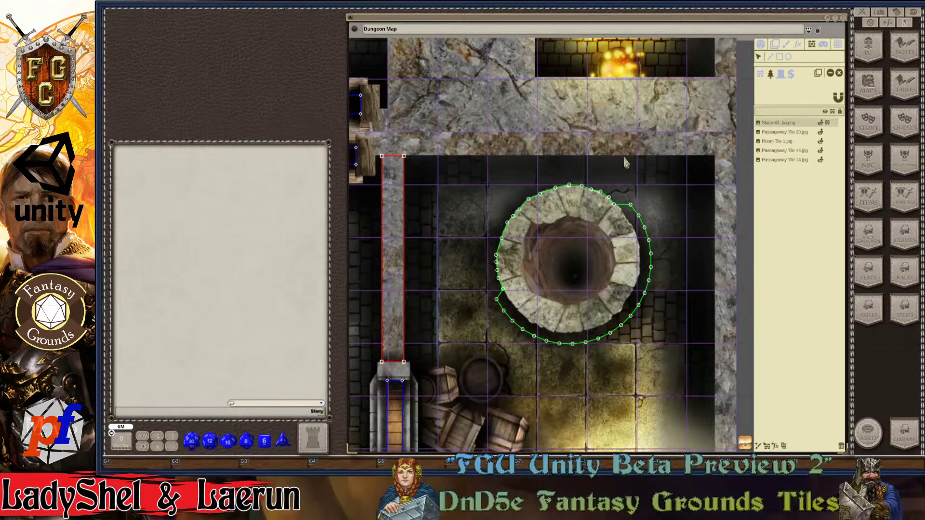
pyautogui.scroll(1, 425, 158)
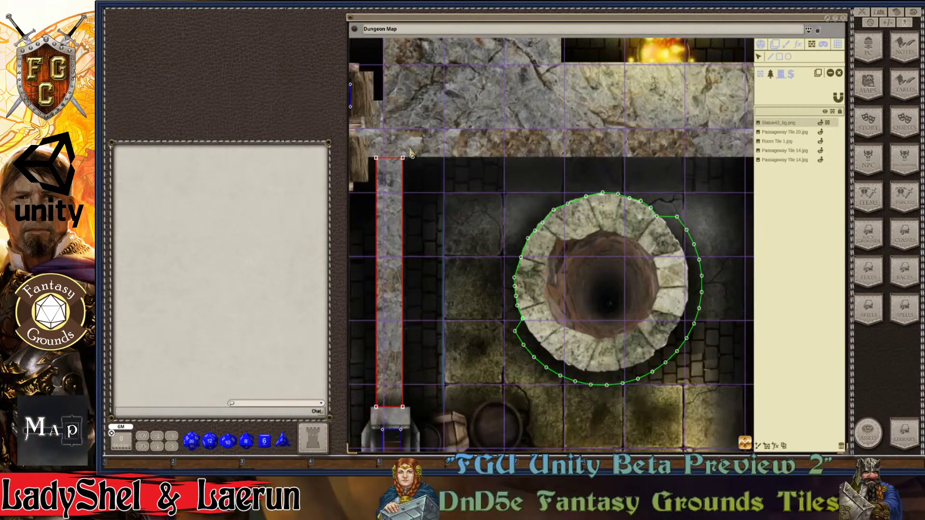
pyautogui.scroll(-2, 450, 185)
pyautogui.scroll(2, 520, 282)
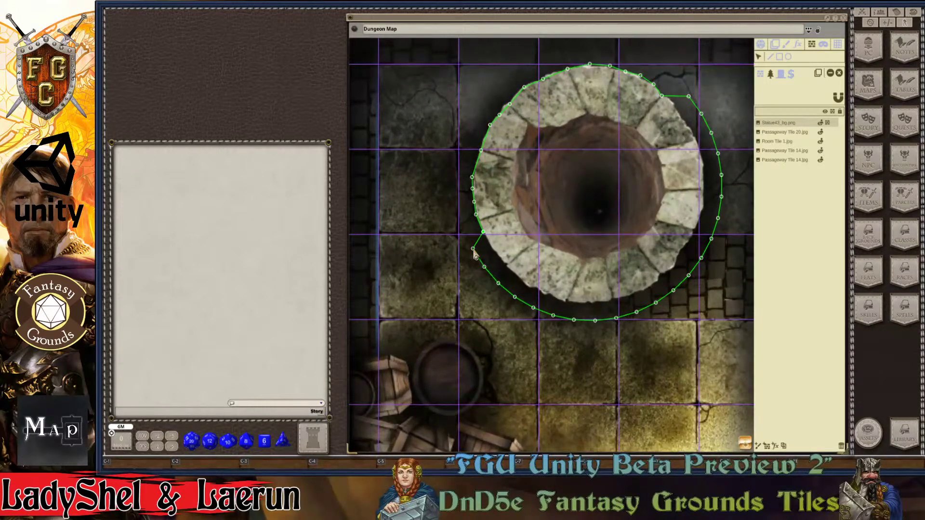
pyautogui.moveTo(473, 249); pyautogui.dragTo(547, 295)
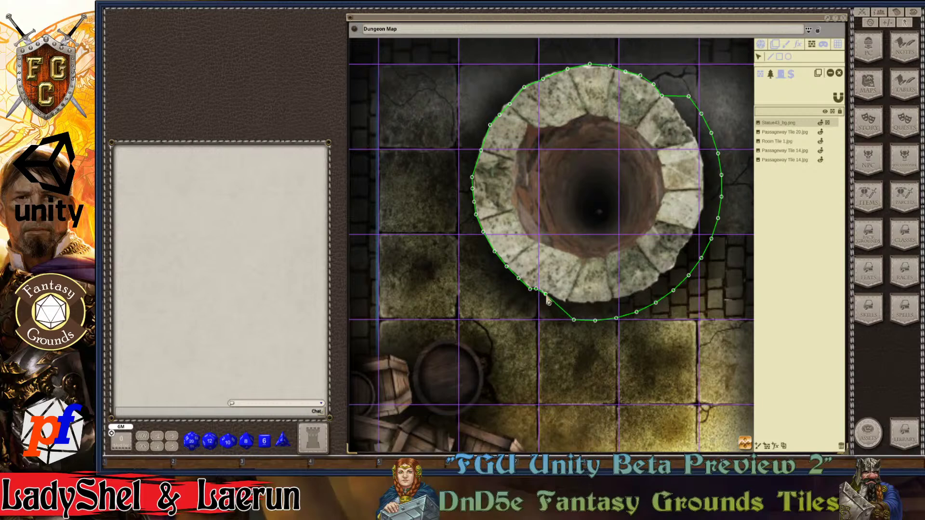
pyautogui.moveTo(575, 323); pyautogui.dragTo(659, 285)
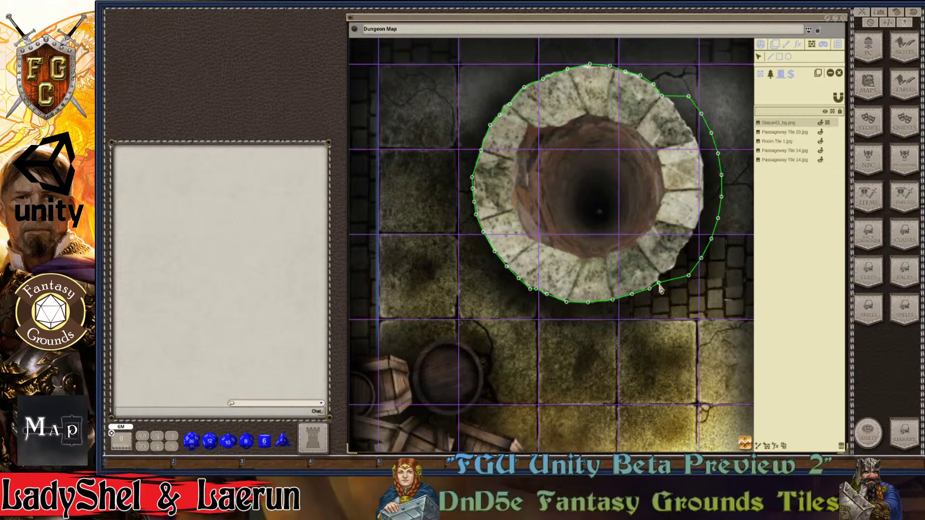
# Step: Fit the remaining points along the circle's right side, from lower right to upper right, to the rim's outer edge
pyautogui.moveTo(689, 279); pyautogui.dragTo(678, 259)
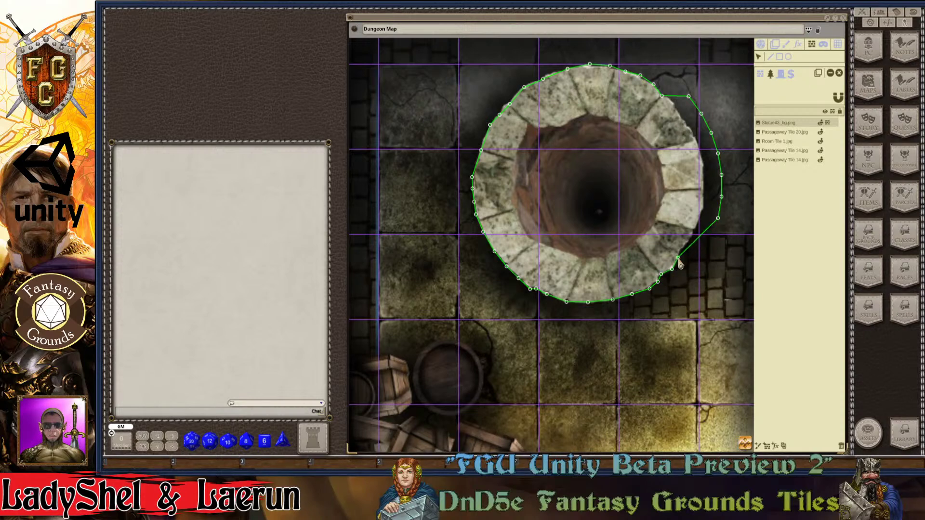
pyautogui.moveTo(718, 221); pyautogui.dragTo(682, 251)
pyautogui.moveTo(721, 197); pyautogui.dragTo(691, 239)
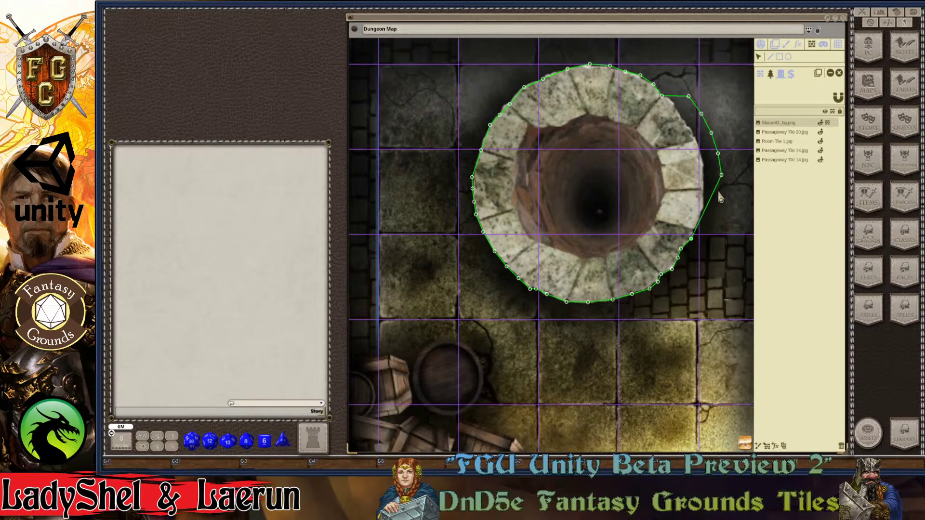
pyautogui.moveTo(721, 176); pyautogui.dragTo(702, 211)
pyautogui.moveTo(717, 155); pyautogui.dragTo(703, 187)
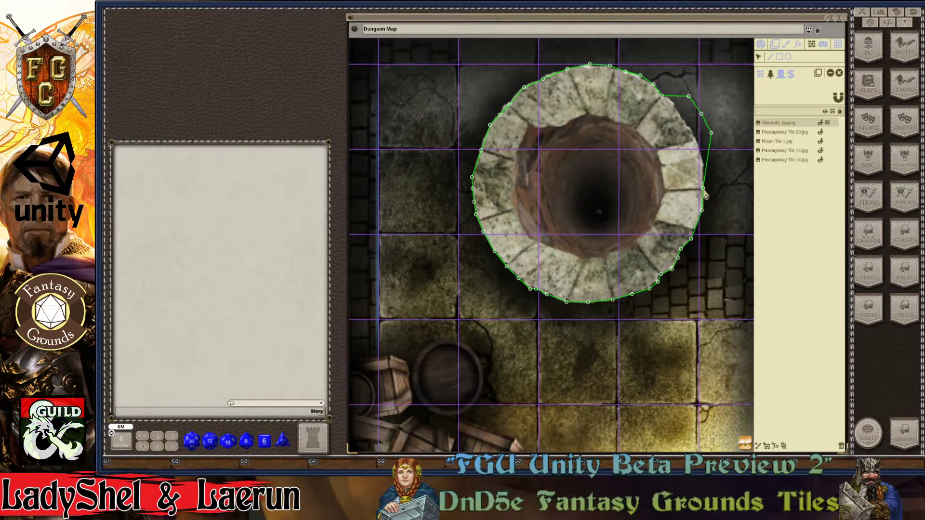
pyautogui.moveTo(709, 143); pyautogui.dragTo(706, 172)
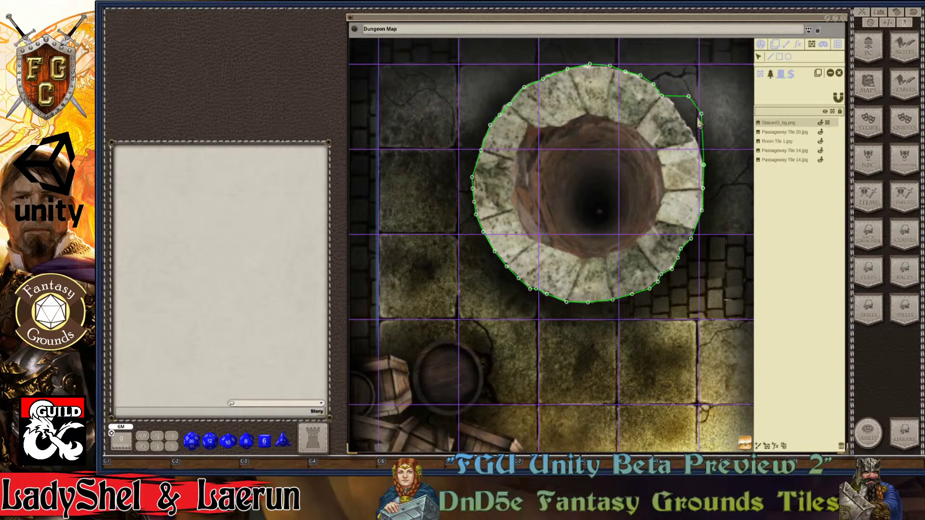
pyautogui.moveTo(703, 121); pyautogui.dragTo(698, 146)
pyautogui.moveTo(691, 101); pyautogui.dragTo(680, 112)
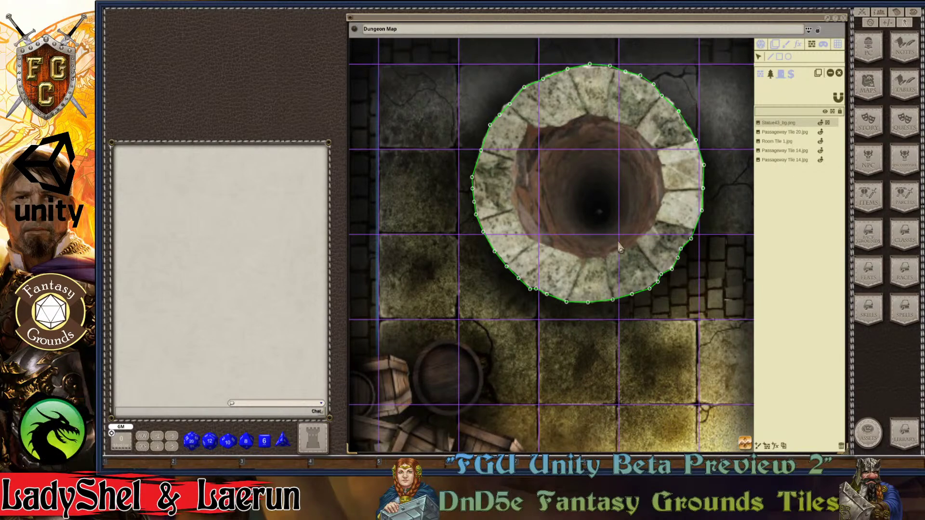
# Step: Start a terrain outline inside the well, placing points from the upper-left notch along the top of the rim's inner edge
pyautogui.scroll(-2, 658, 331)
pyautogui.scroll(-4, 658, 332)
pyautogui.scroll(3, 656, 338)
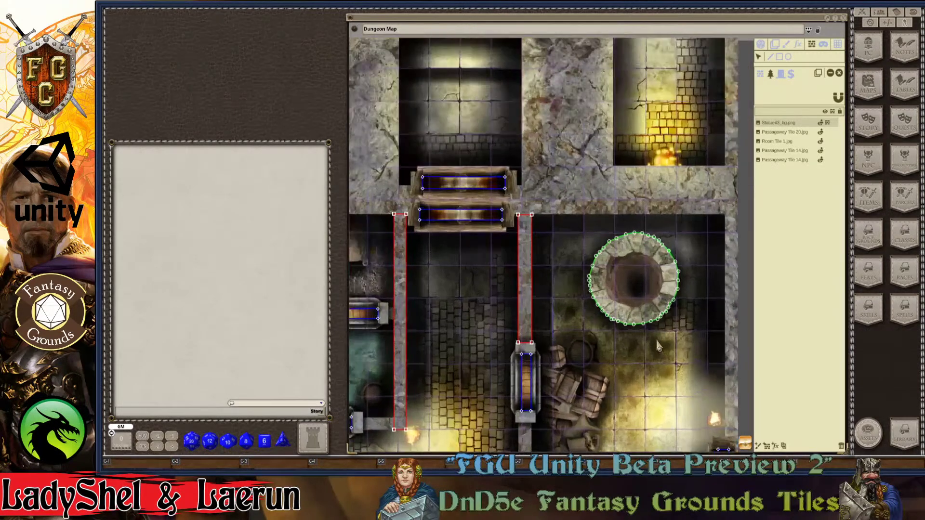
pyautogui.scroll(2, 658, 346)
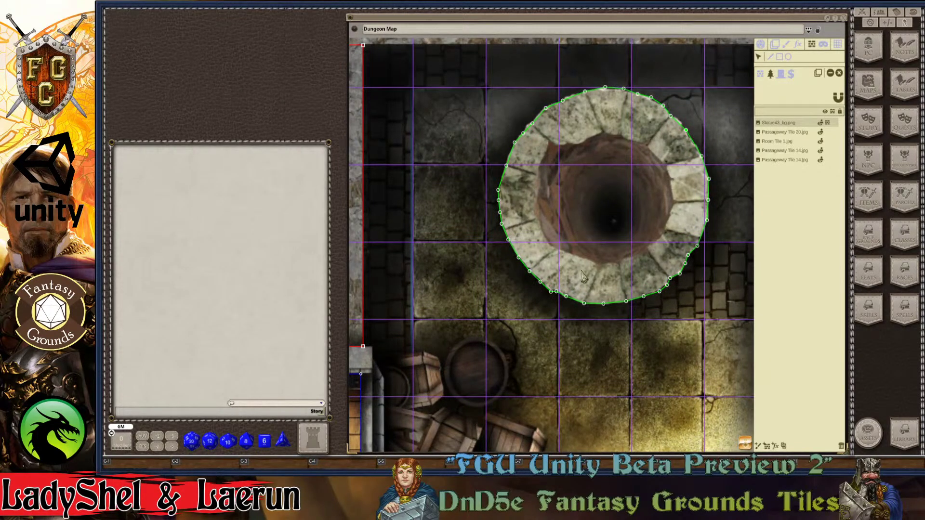
pyautogui.scroll(1, 565, 243)
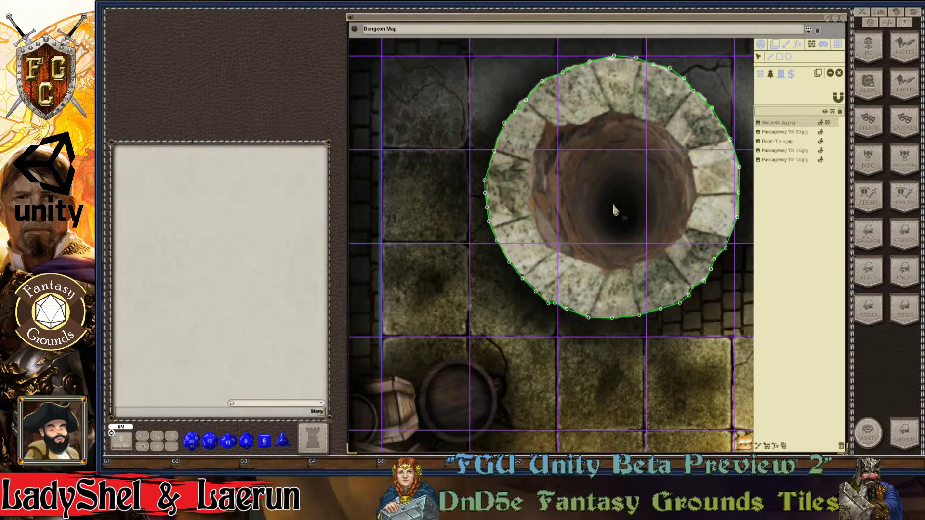
pyautogui.click(788, 56)
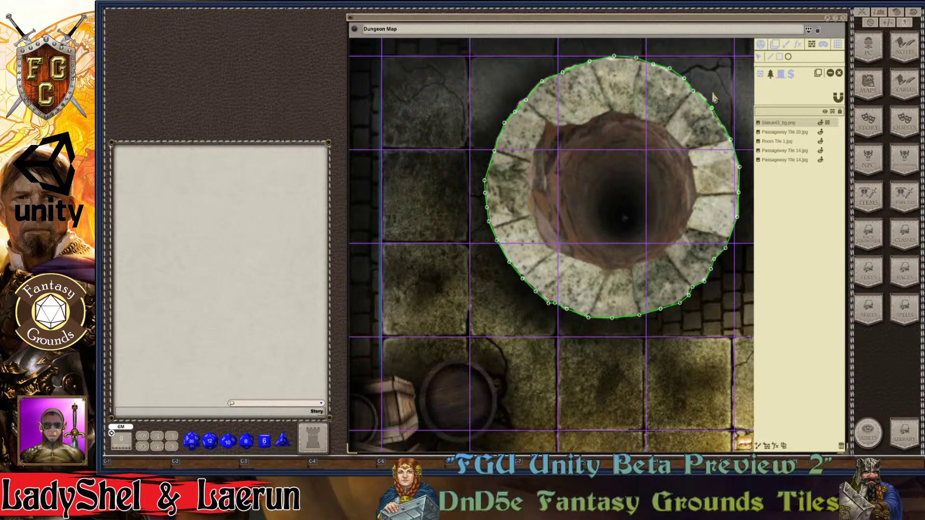
pyautogui.click(558, 128)
pyautogui.click(581, 124)
pyautogui.click(594, 118)
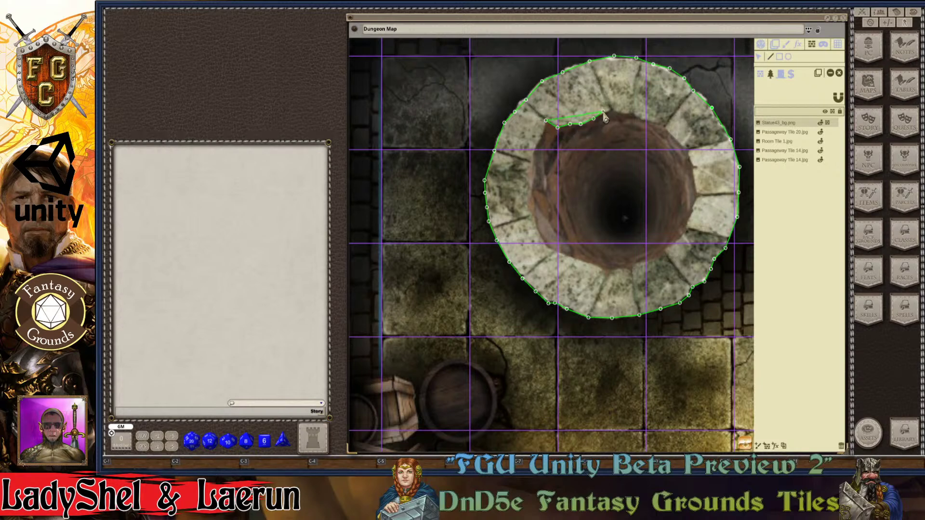
pyautogui.click(602, 112)
pyautogui.click(614, 109)
pyautogui.click(621, 115)
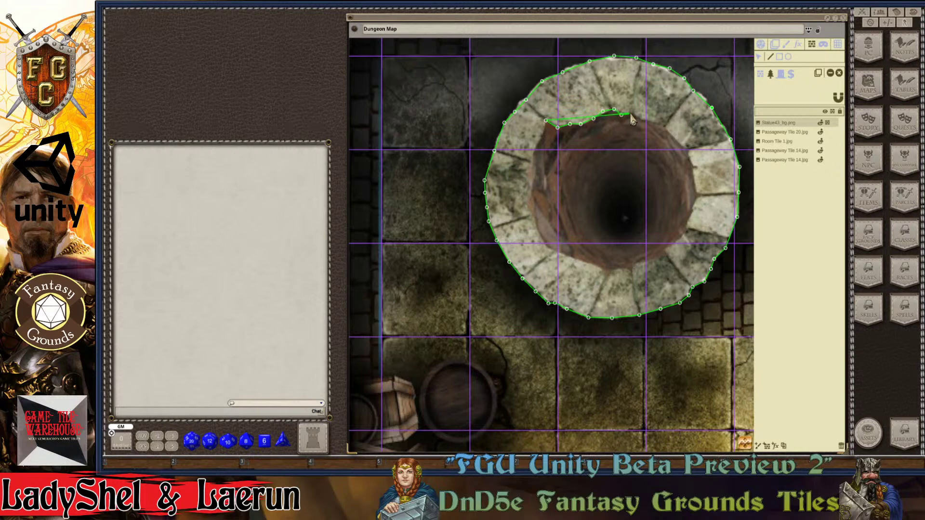
# Step: Continue the terrain outline with points along the upper-right part of the rim's inner edge to its right side
pyautogui.click(634, 114)
pyautogui.click(652, 121)
pyautogui.click(661, 124)
pyautogui.click(670, 132)
pyautogui.click(682, 143)
pyautogui.click(688, 151)
pyautogui.click(690, 160)
pyautogui.click(695, 178)
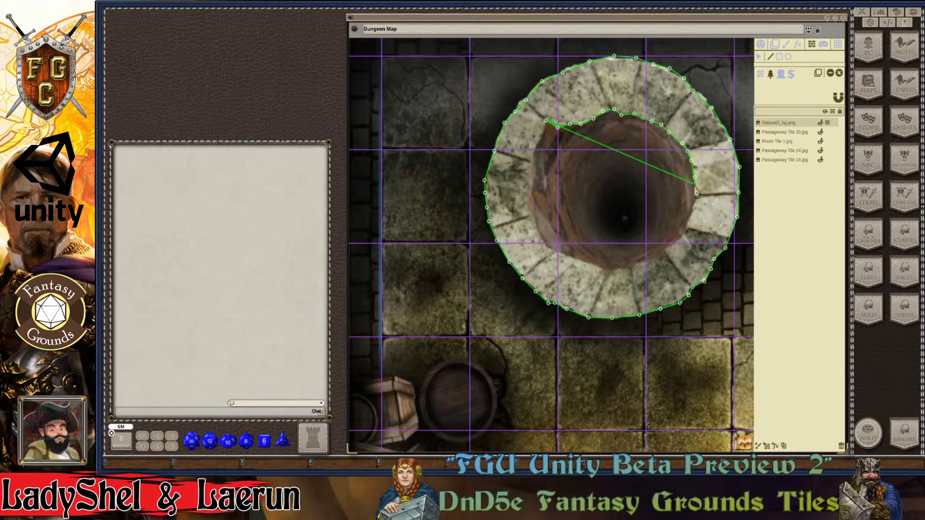
# Step: Trace the terrain outline down the lower-right part of the rim's inner edge to the bottom of the well opening
pyautogui.click(695, 190)
pyautogui.click(695, 201)
pyautogui.click(692, 213)
pyautogui.click(687, 224)
pyautogui.click(682, 236)
pyautogui.click(669, 249)
pyautogui.click(654, 261)
pyautogui.click(638, 265)
pyautogui.click(629, 269)
pyautogui.click(612, 271)
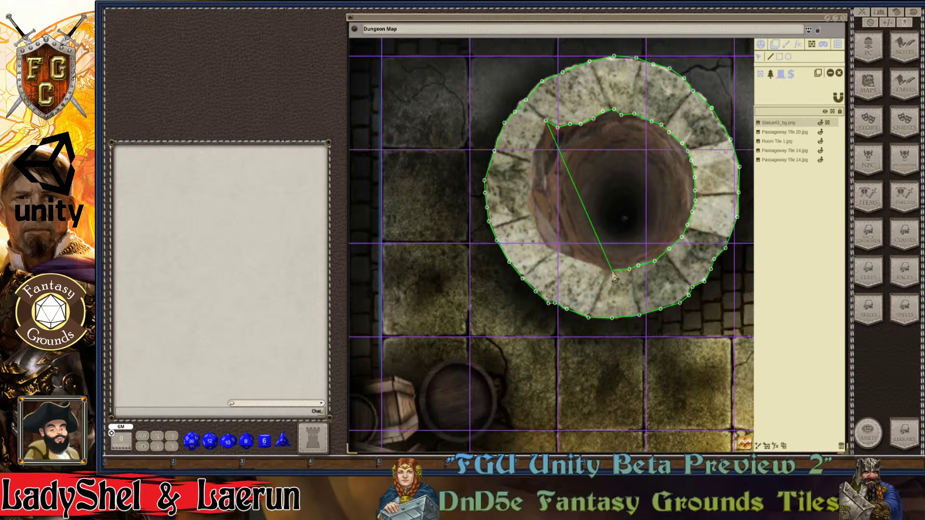
# Step: Complete the inner terrain outline with points along the well opening's lower-left and left sides, back up to the notch
pyautogui.click(599, 269)
pyautogui.click(576, 260)
pyautogui.click(554, 252)
pyautogui.click(546, 245)
pyautogui.click(536, 231)
pyautogui.click(530, 213)
pyautogui.click(528, 196)
pyautogui.click(528, 181)
pyautogui.click(528, 163)
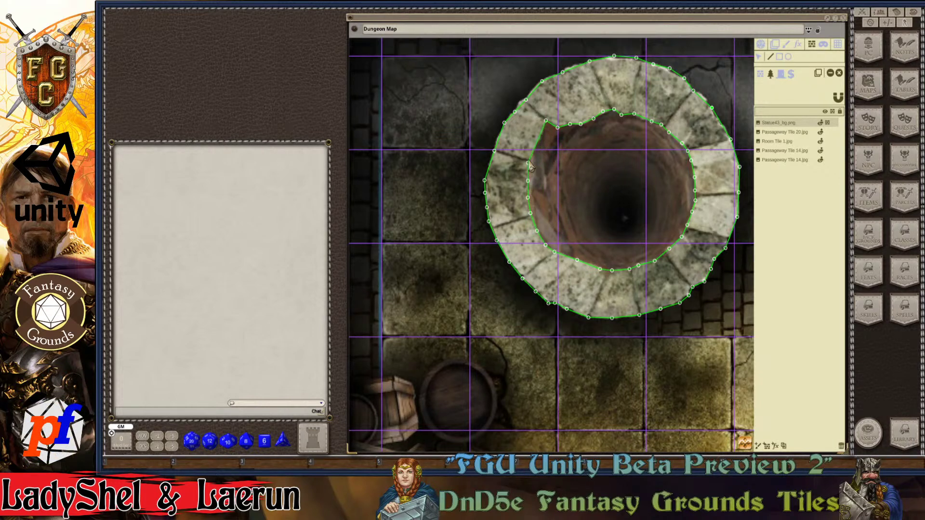
pyautogui.click(541, 132)
# Step: Draw a rectangular wall area over the horizontal stone wall north of the well, ending at the map's east edge
pyautogui.scroll(-4, 627, 366)
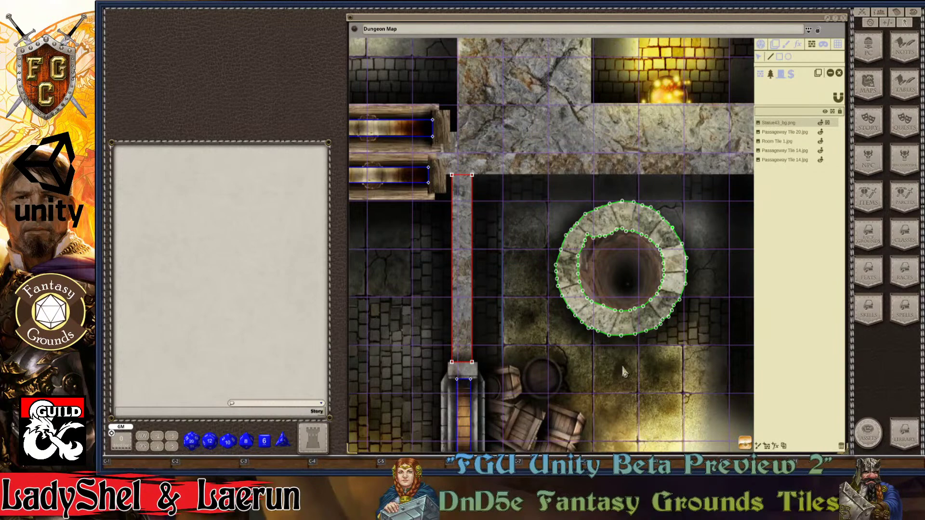
pyautogui.scroll(2, 624, 371)
pyautogui.scroll(-4, 593, 414)
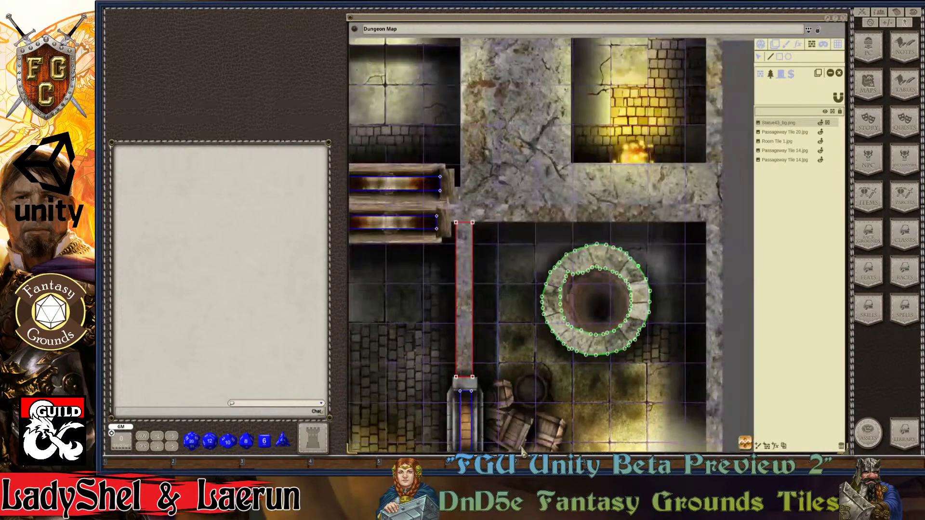
pyautogui.scroll(2, 596, 441)
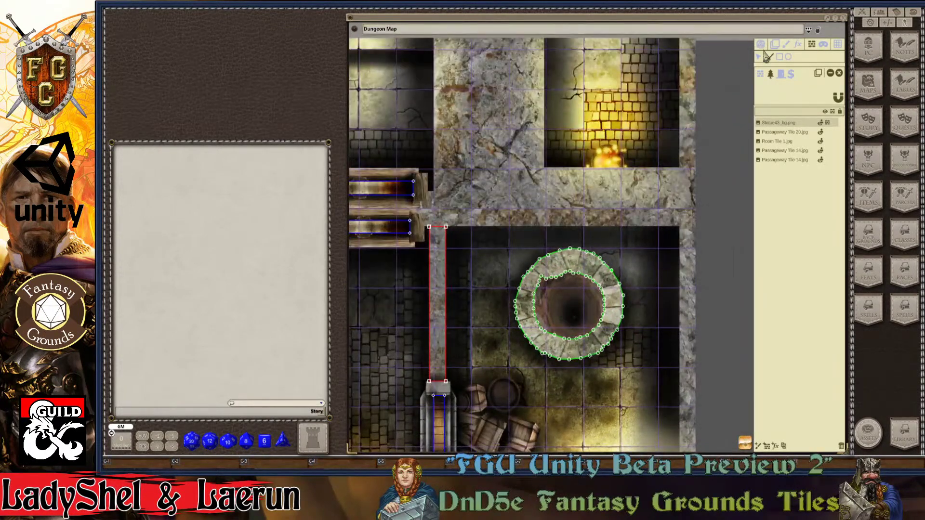
pyautogui.click(780, 57)
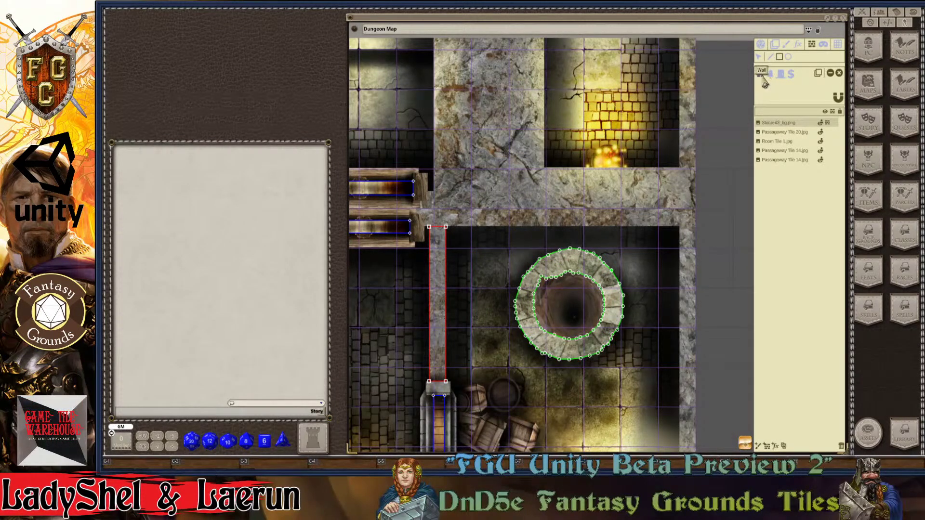
pyautogui.scroll(3, 461, 219)
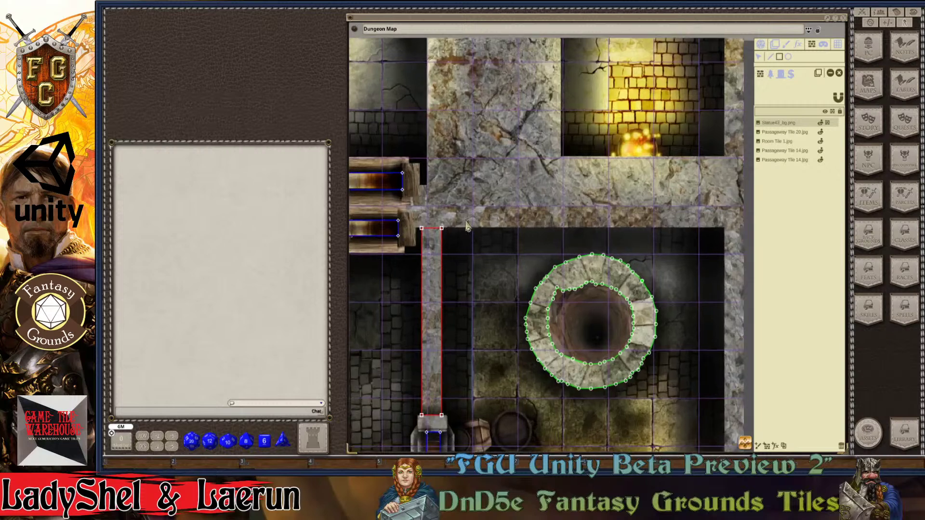
pyautogui.scroll(2, 414, 212)
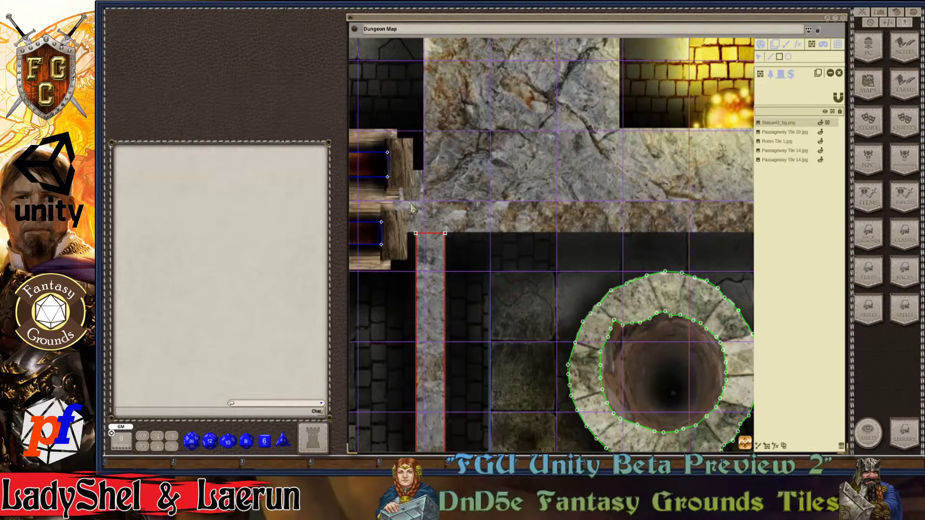
pyautogui.moveTo(414, 204); pyautogui.dragTo(597, 229)
pyautogui.click(626, 230)
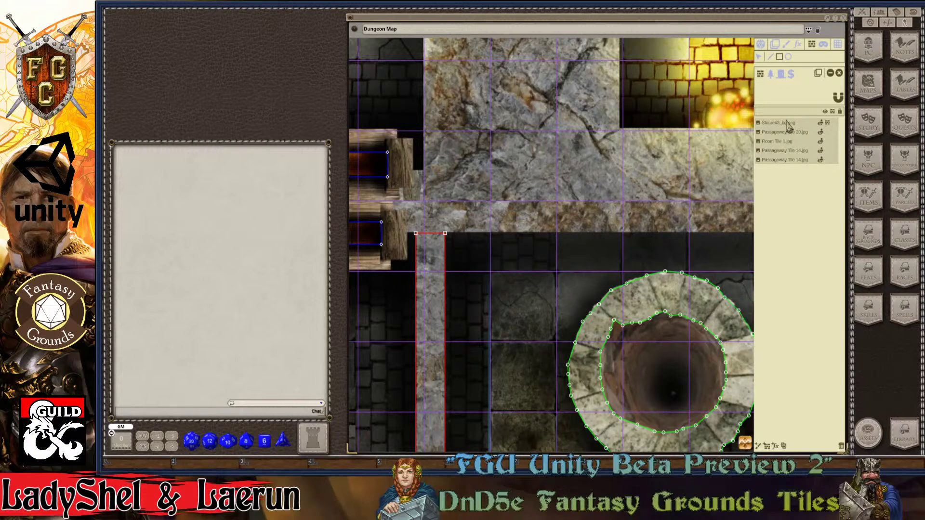
pyautogui.scroll(-3, 590, 245)
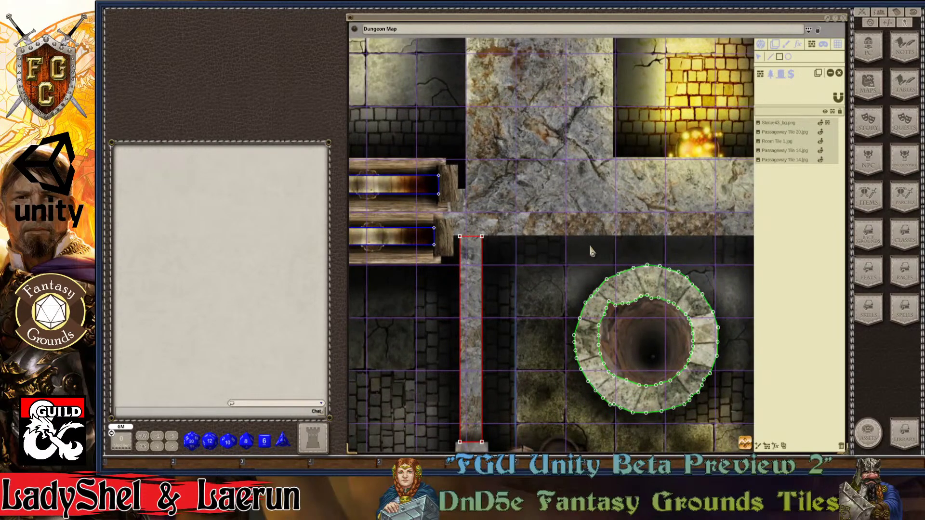
pyautogui.press('Right')
pyautogui.press('Right')
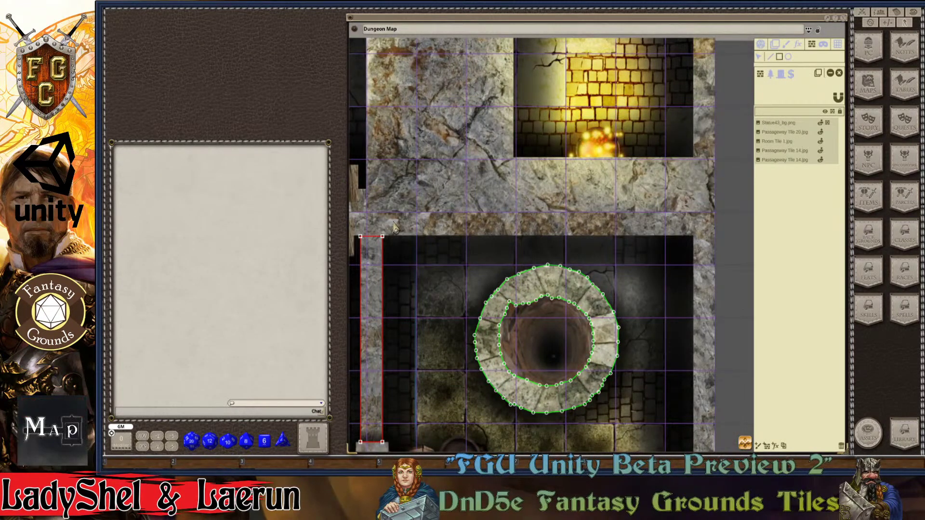
pyautogui.scroll(1, 383, 238)
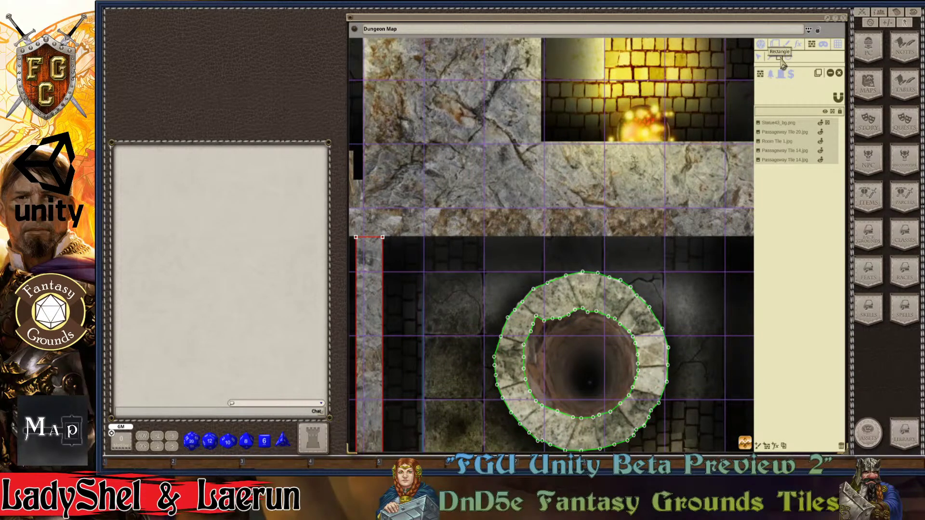
pyautogui.moveTo(359, 216); pyautogui.dragTo(727, 244)
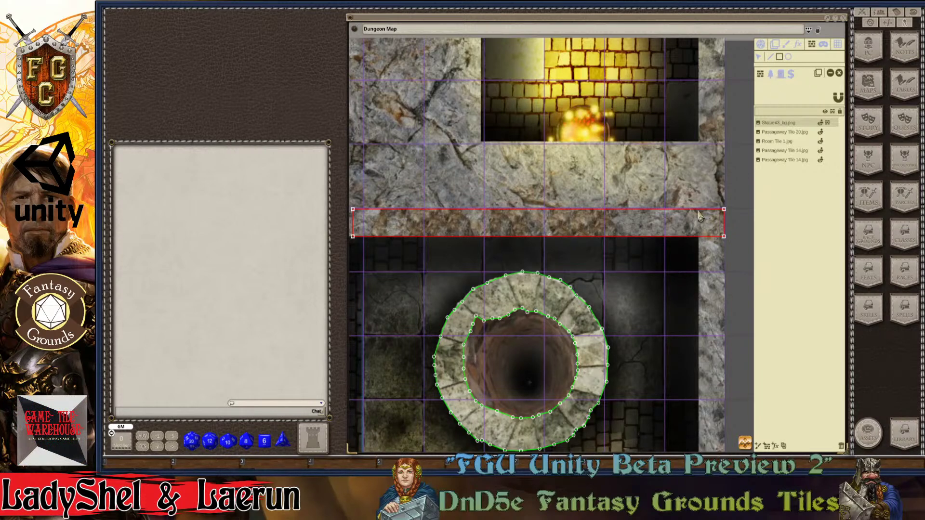
# Step: Draw a rectangular wall area over the lower part of the well room's east wall, down to the wooden door
pyautogui.moveTo(699, 210)
pyautogui.mouseDown()
pyautogui.moveTo(728, 306)
pyautogui.moveTo(732, 417)
pyautogui.moveTo(728, 376)
pyautogui.mouseUp()
pyautogui.scroll(-2, 729, 332)
pyautogui.scroll(-2, 730, 378)
pyautogui.scroll(-2, 730, 378)
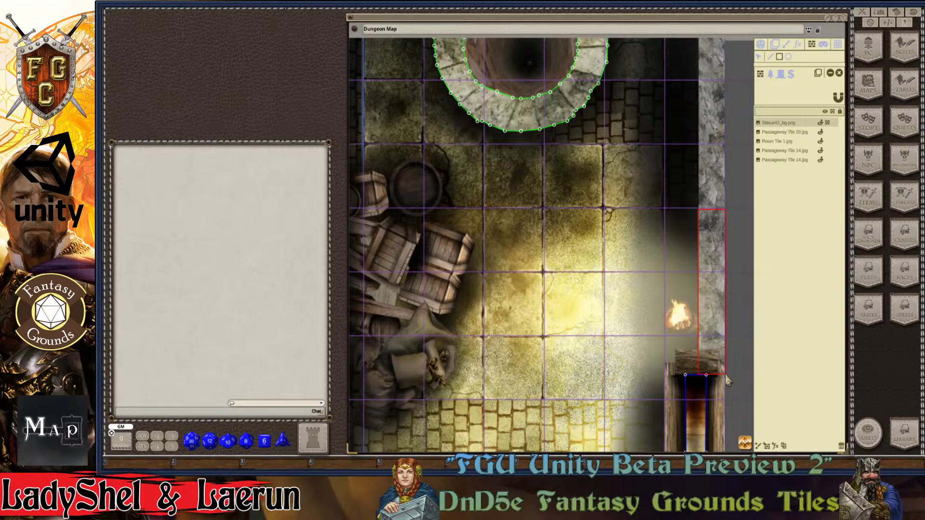
pyautogui.moveTo(728, 381); pyautogui.dragTo(727, 380)
pyautogui.scroll(-3, 728, 380)
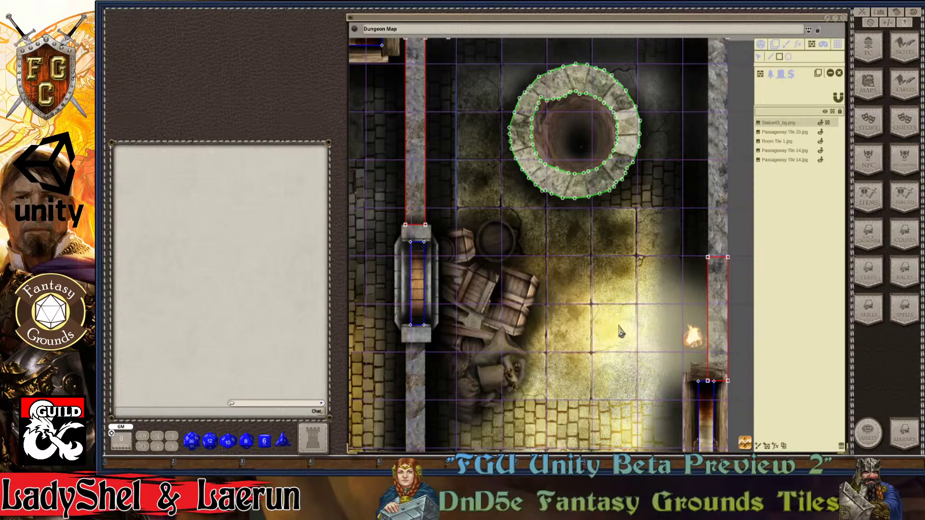
# Step: Extend the east wall area north by moving its two upper points to the lower edge of the horizontal wall area
pyautogui.scroll(-3, 729, 311)
pyautogui.scroll(1, 730, 310)
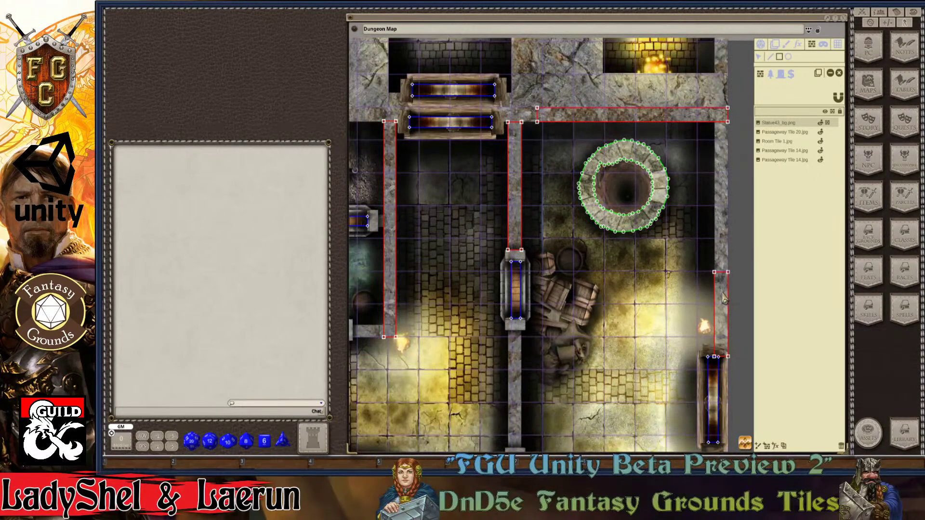
pyautogui.scroll(2, 732, 283)
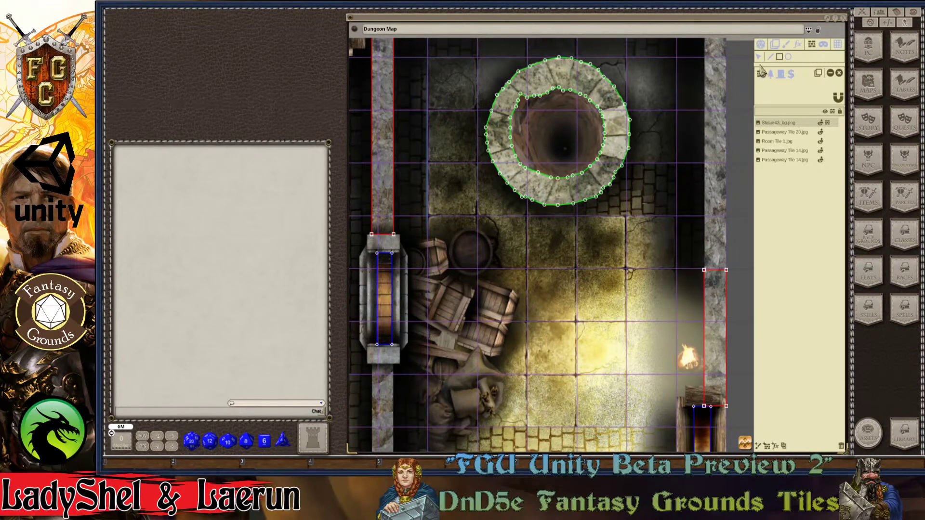
pyautogui.scroll(-2, 733, 214)
pyautogui.scroll(-1, 725, 231)
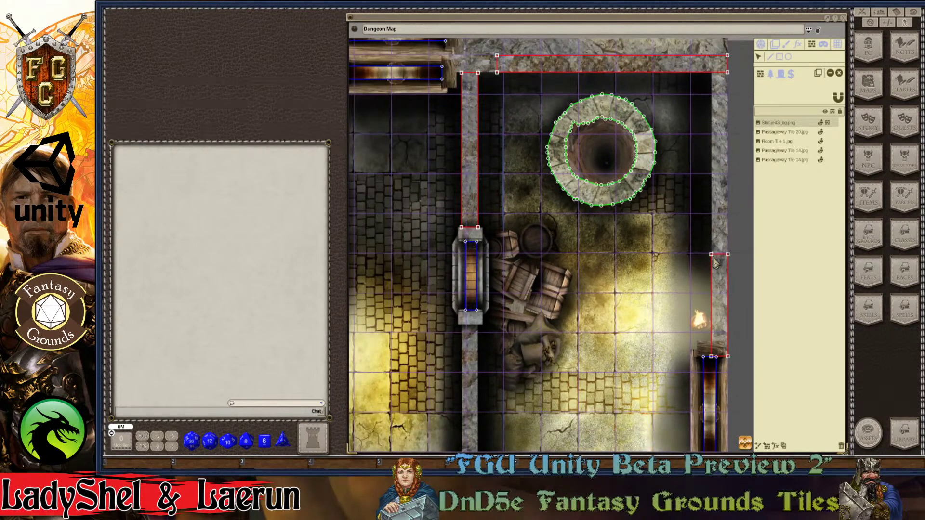
pyautogui.moveTo(712, 255); pyautogui.dragTo(714, 80)
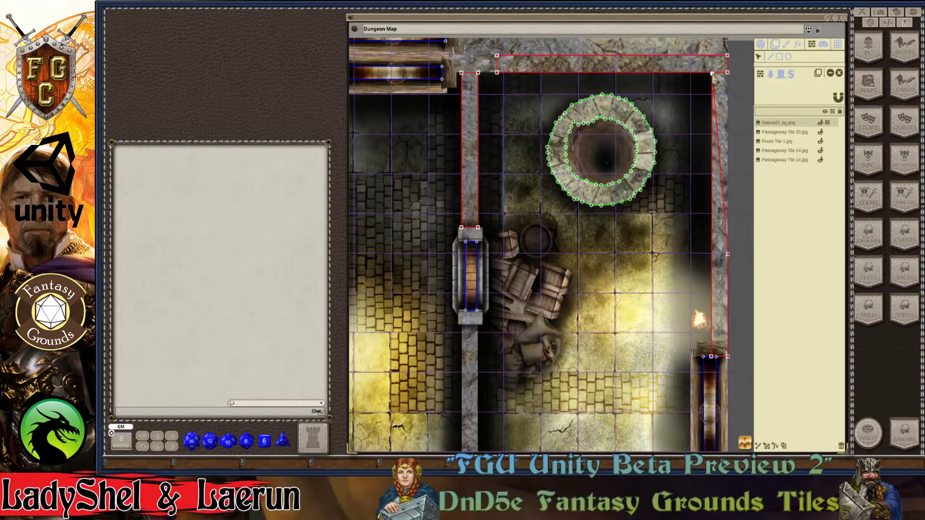
pyautogui.moveTo(728, 256); pyautogui.dragTo(731, 80)
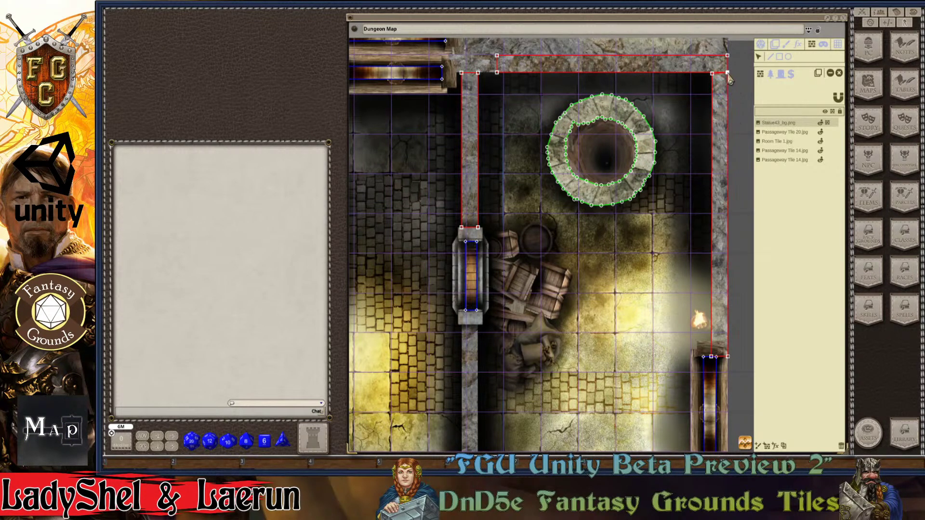
# Step: Draw a rectangular wall area over the gap between the double doors and the west end of the horizontal wall area
pyautogui.scroll(4, 721, 80)
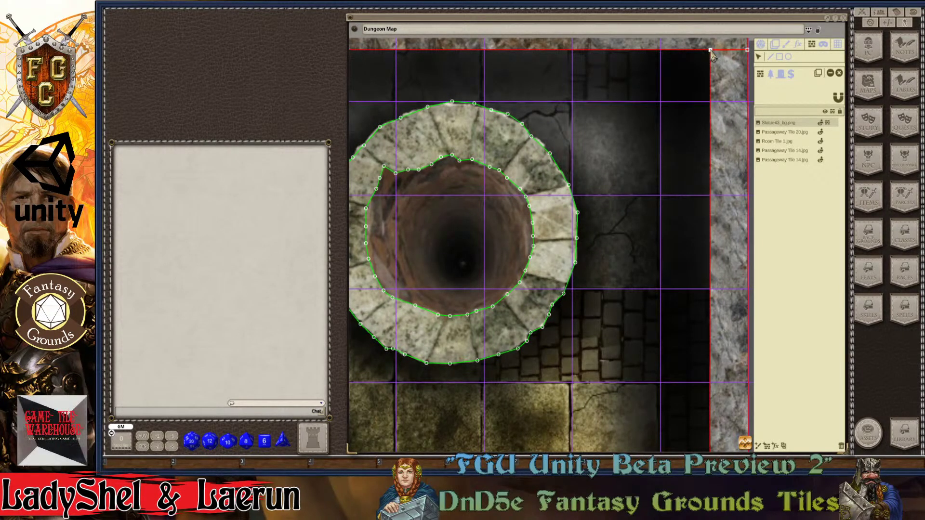
pyautogui.scroll(-5, 712, 58)
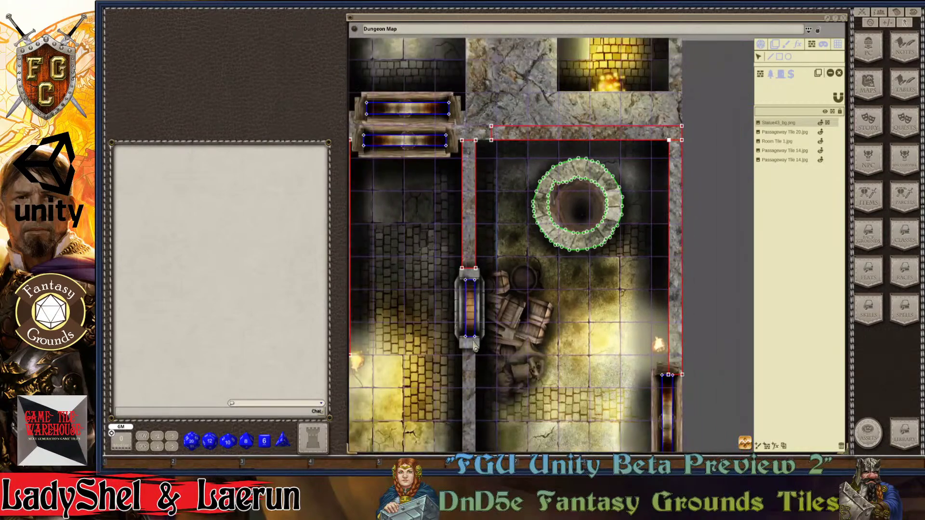
pyautogui.scroll(3, 453, 163)
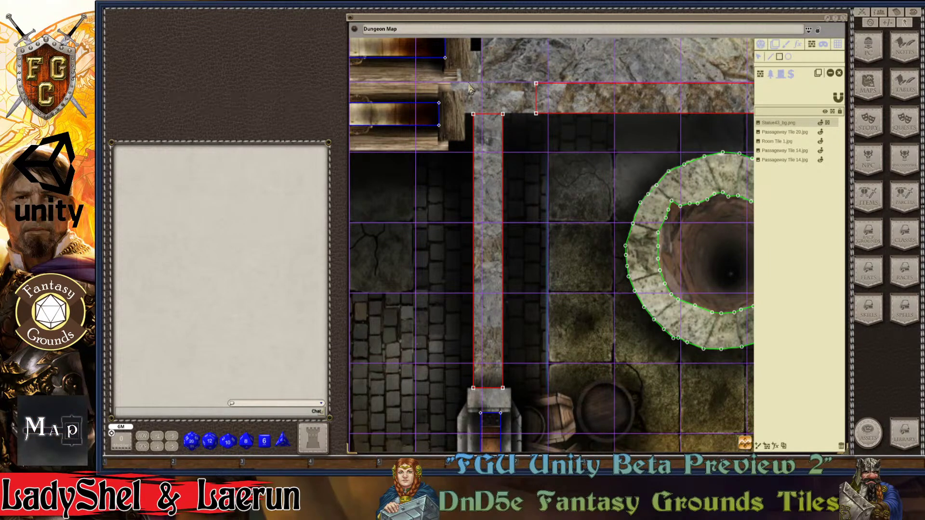
pyautogui.moveTo(469, 82); pyautogui.dragTo(531, 115)
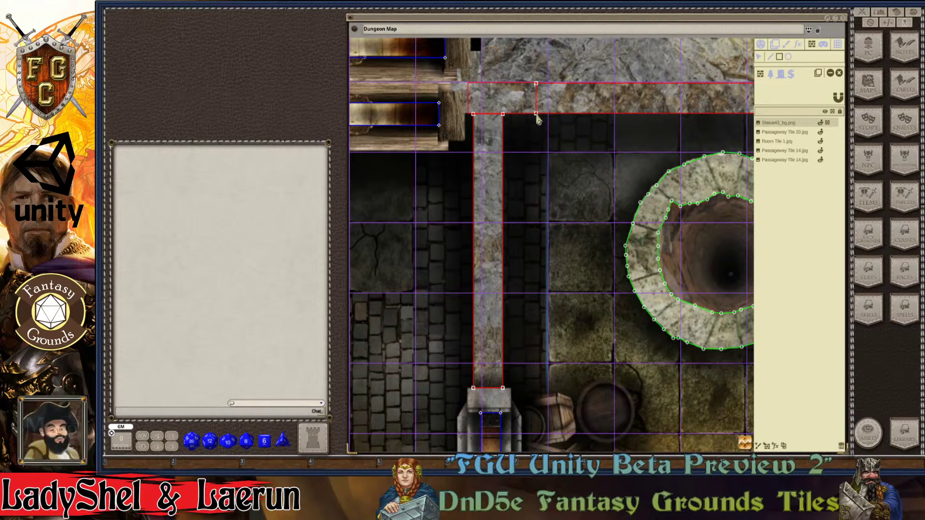
# Step: Undo the last two wall area edits
pyautogui.scroll(-3, 564, 231)
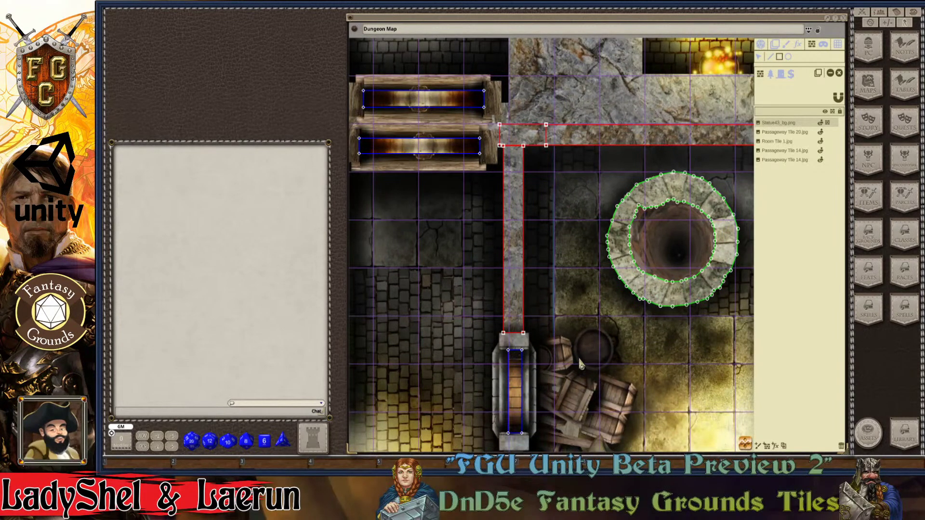
pyautogui.scroll(-2, 579, 359)
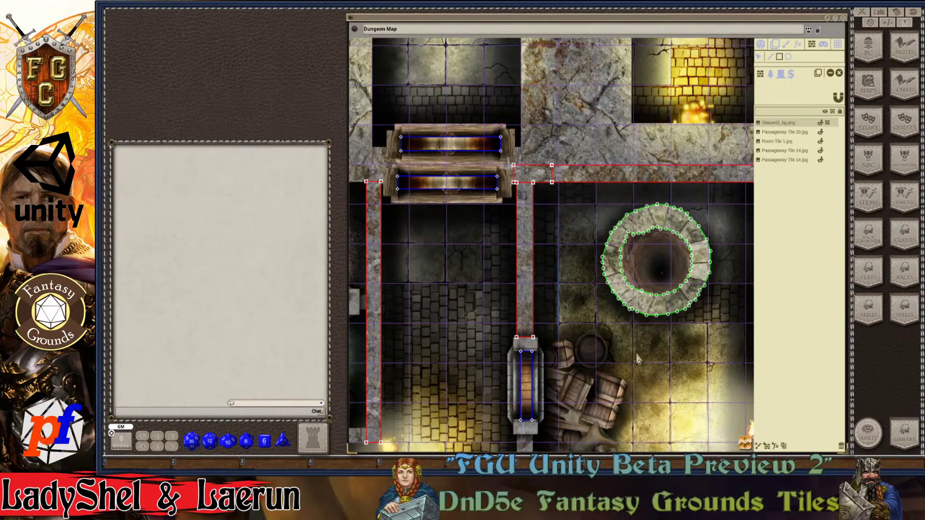
pyautogui.scroll(-2, 659, 360)
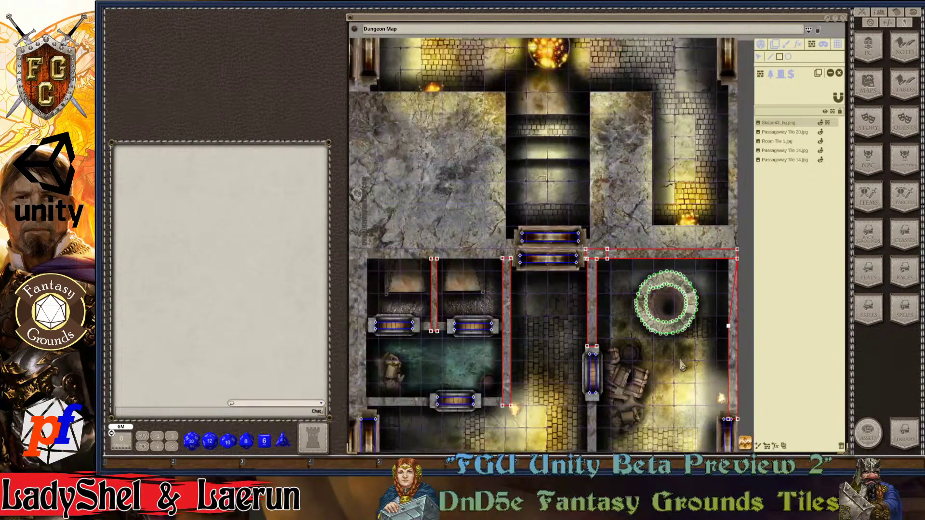
pyautogui.hotkey('ctrl', 'z')
pyautogui.hotkey('ctrl', 'z')
pyautogui.scroll(1, 605, 418)
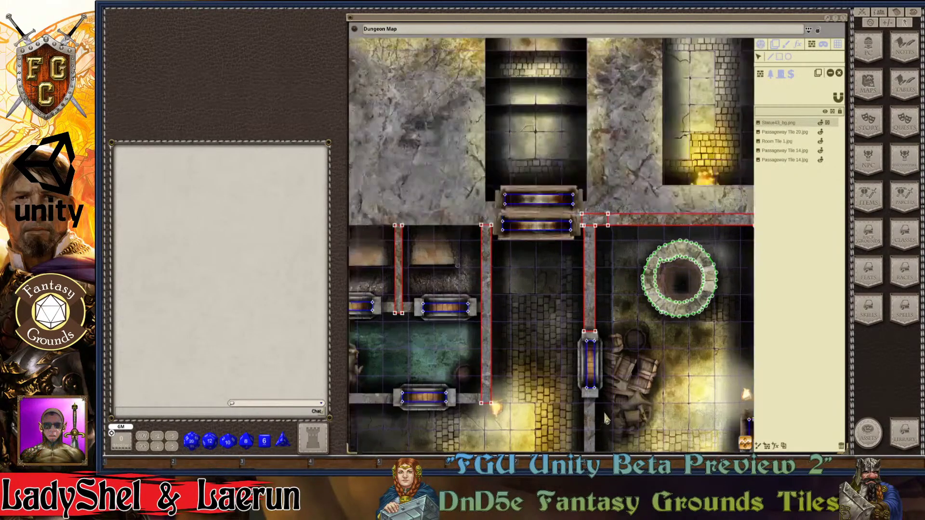
# Step: Draw a rectangular wall area over the wall west of the two tables, from the lower wooden door to the map's south edge
pyautogui.scroll(1, 606, 418)
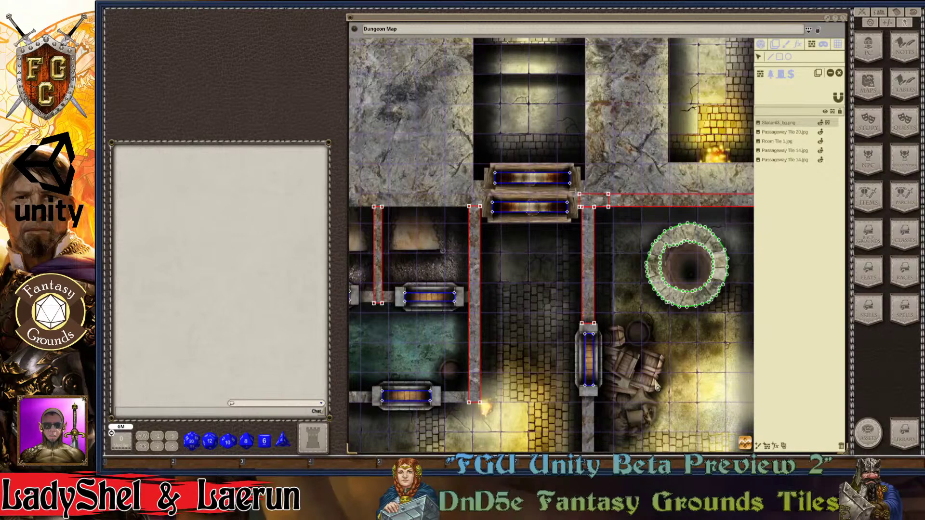
pyautogui.press('Right')
pyautogui.press('Right')
pyautogui.press('Right')
pyautogui.press('Down')
pyautogui.press('Down')
pyautogui.press('Down')
pyautogui.press('Down')
pyautogui.press('Down')
pyautogui.press('Down')
pyautogui.press('Down')
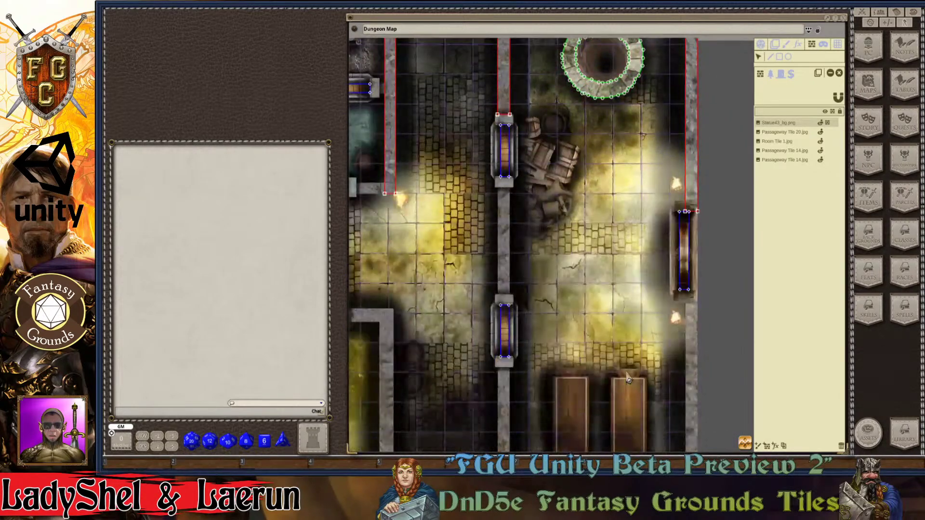
pyautogui.press('Down')
pyautogui.press('Down')
pyautogui.press('Down')
pyautogui.press('Down')
pyautogui.press('Down')
pyautogui.press('Down')
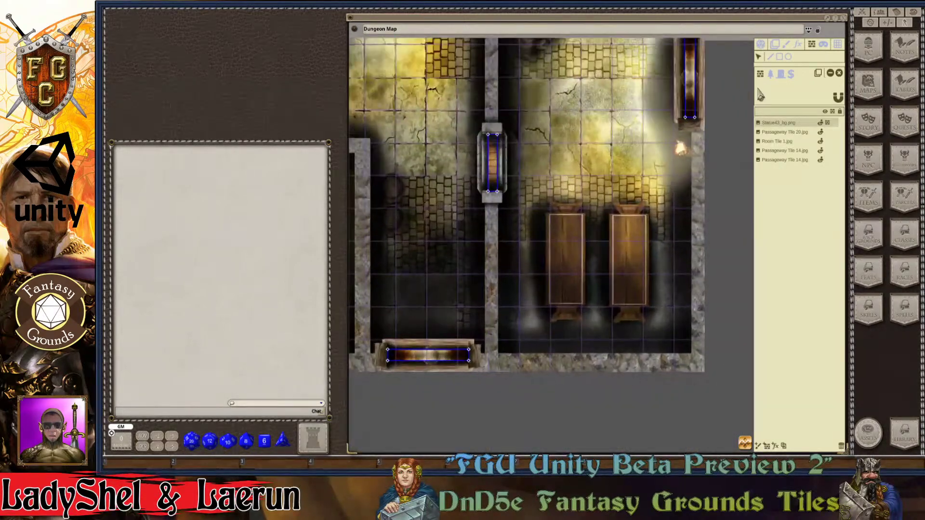
pyautogui.click(779, 57)
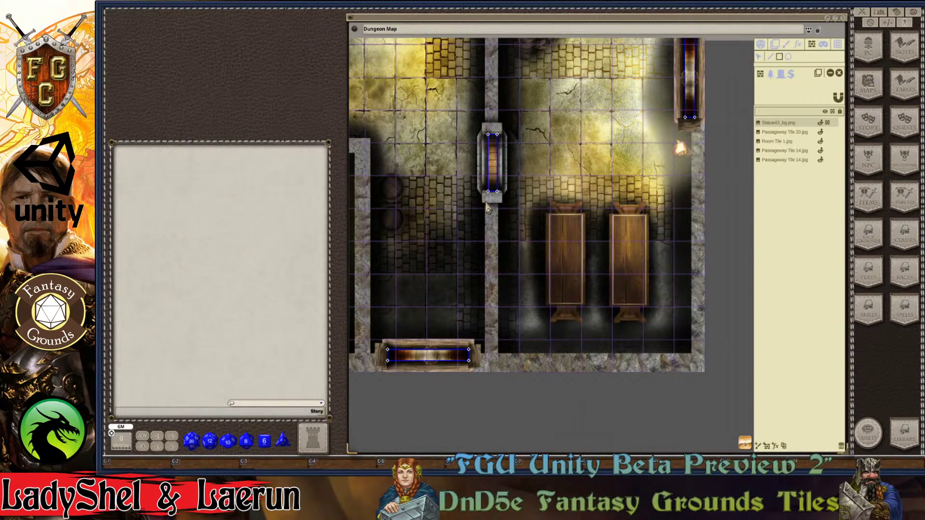
pyautogui.scroll(2, 484, 205)
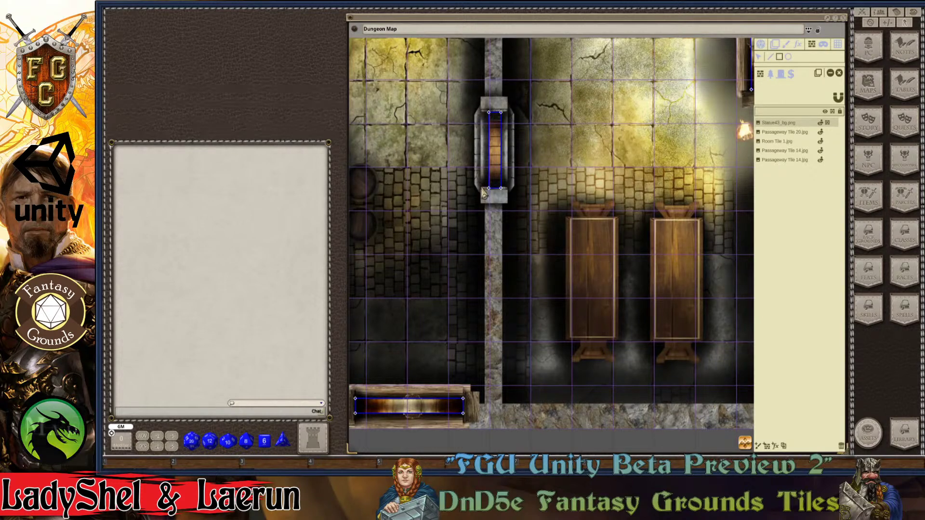
pyautogui.moveTo(485, 195); pyautogui.dragTo(505, 432)
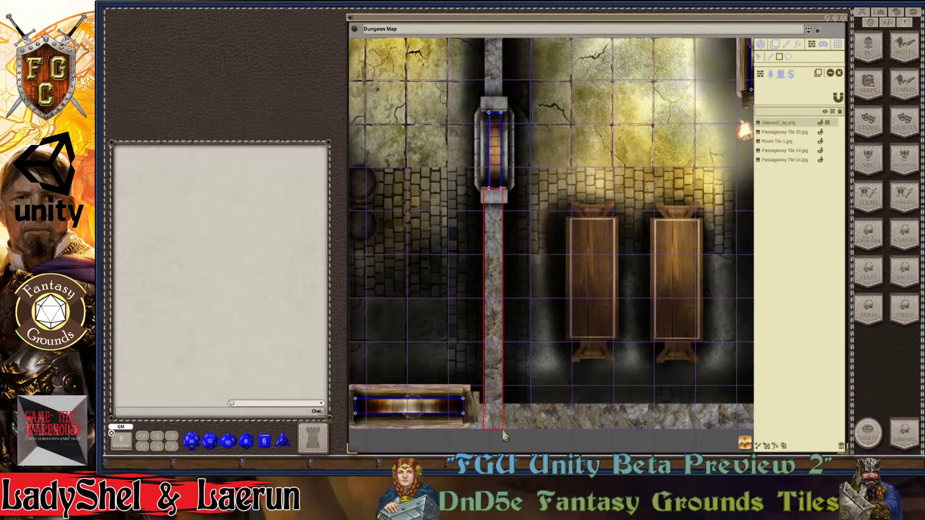
pyautogui.moveTo(504, 432); pyautogui.dragTo(504, 433)
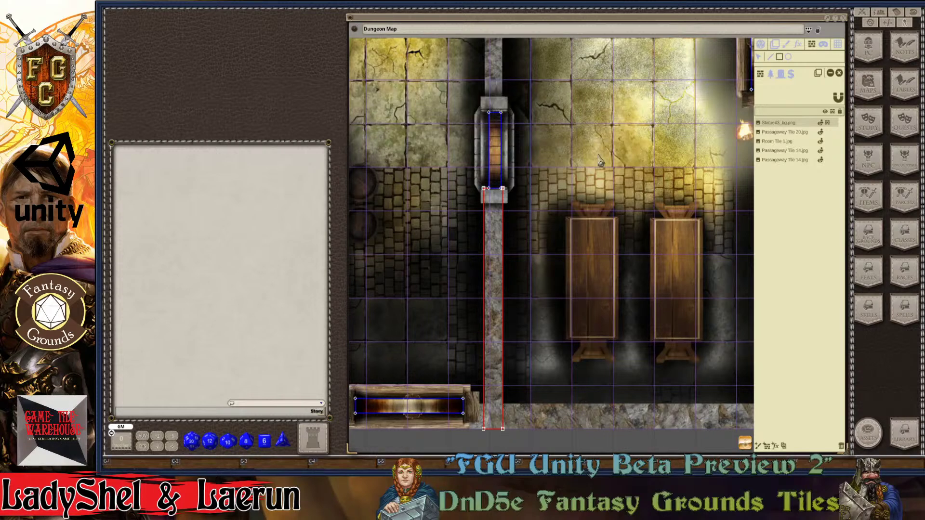
# Step: Adjust the new wall area's northwest point beneath the wooden door to line up with the wall's west face
pyautogui.scroll(2, 677, 121)
pyautogui.scroll(3, 437, 216)
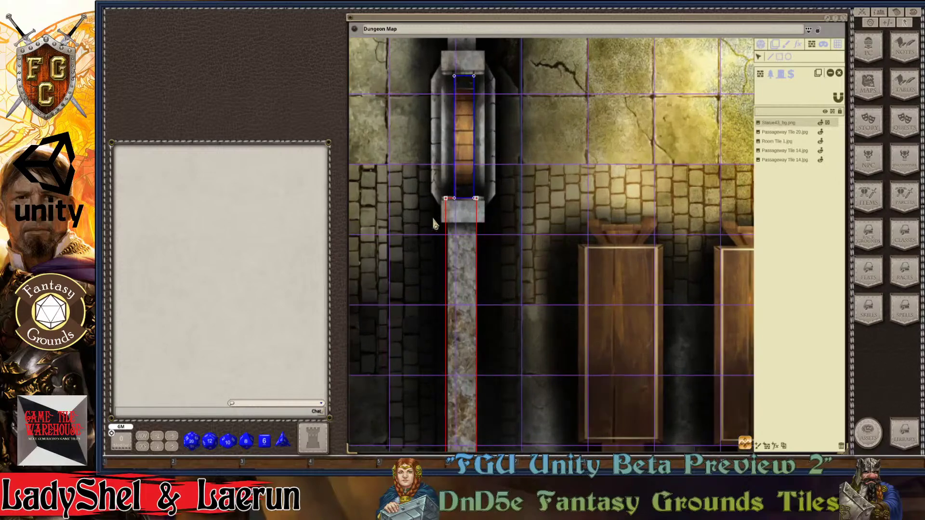
pyautogui.scroll(-3, 451, 200)
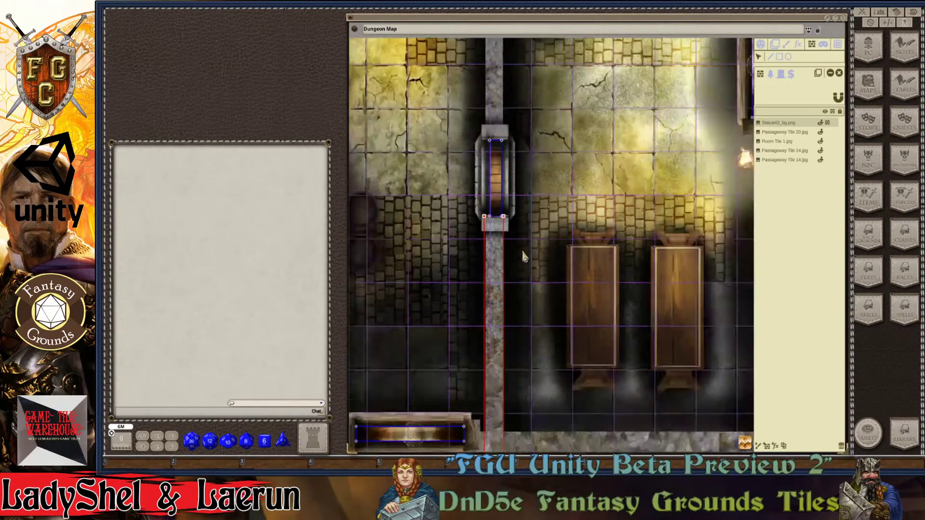
pyautogui.scroll(3, 481, 217)
pyautogui.moveTo(482, 218); pyautogui.dragTo(484, 217)
pyautogui.scroll(-2, 520, 313)
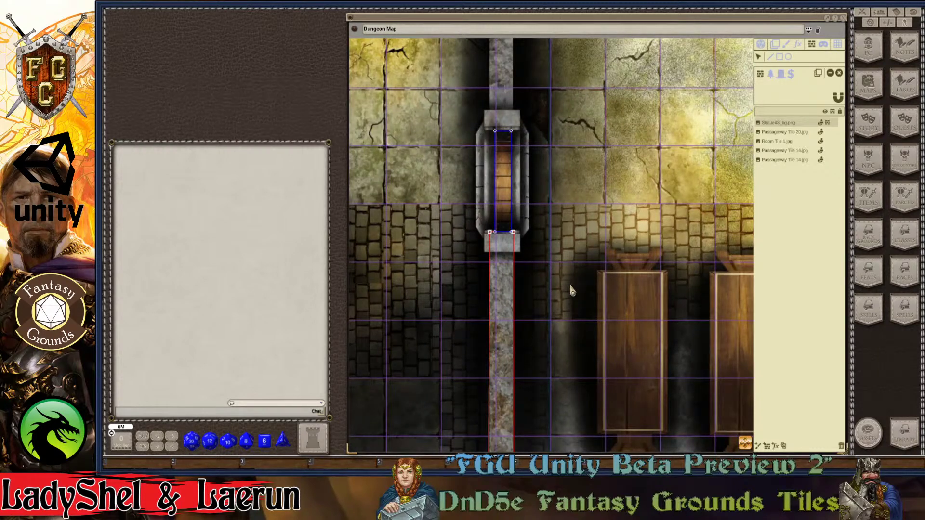
# Step: Move the same wall area's southwest point onto the wall's west face at the map's south edge
pyautogui.scroll(-2, 571, 289)
pyautogui.scroll(-2, 519, 330)
pyautogui.scroll(2, 489, 320)
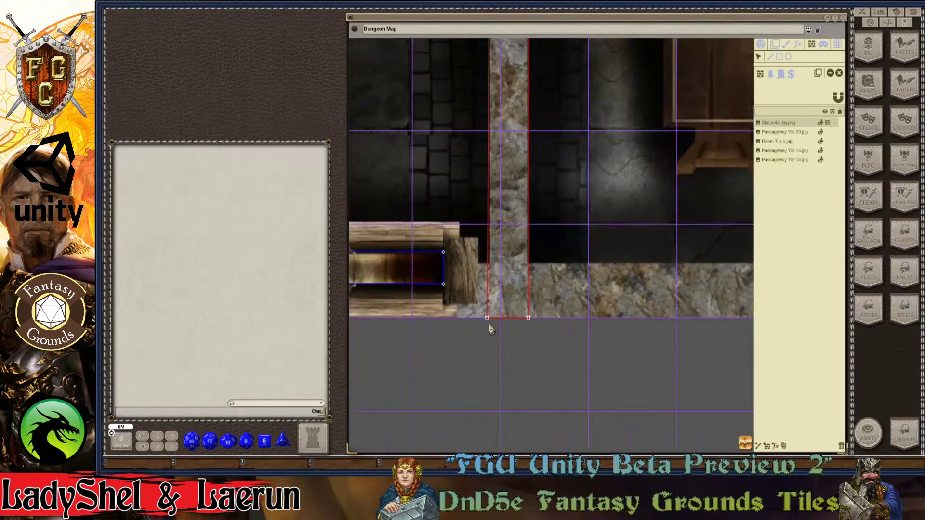
pyautogui.moveTo(488, 321); pyautogui.dragTo(512, 323)
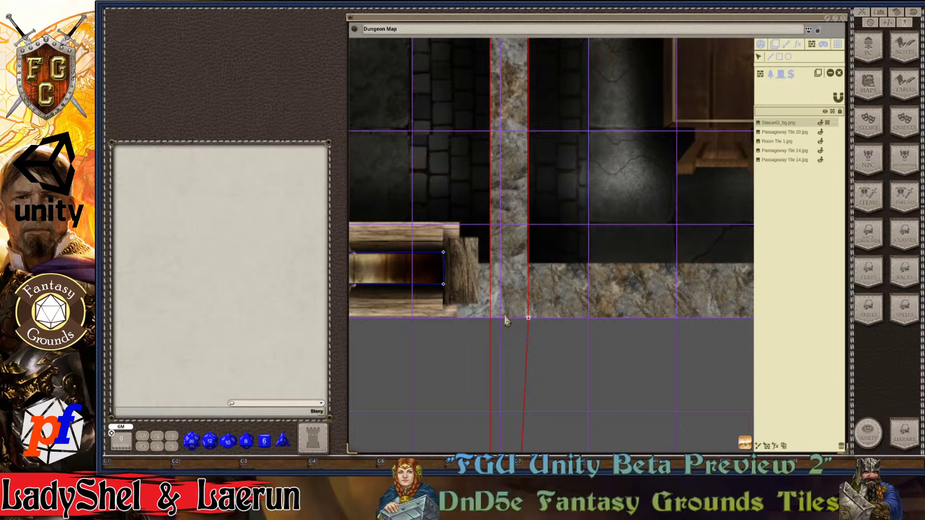
pyautogui.moveTo(506, 321)
pyautogui.mouseDown()
pyautogui.moveTo(501, 378)
pyautogui.moveTo(503, 314)
pyautogui.mouseUp()
pyautogui.scroll(-3, 501, 289)
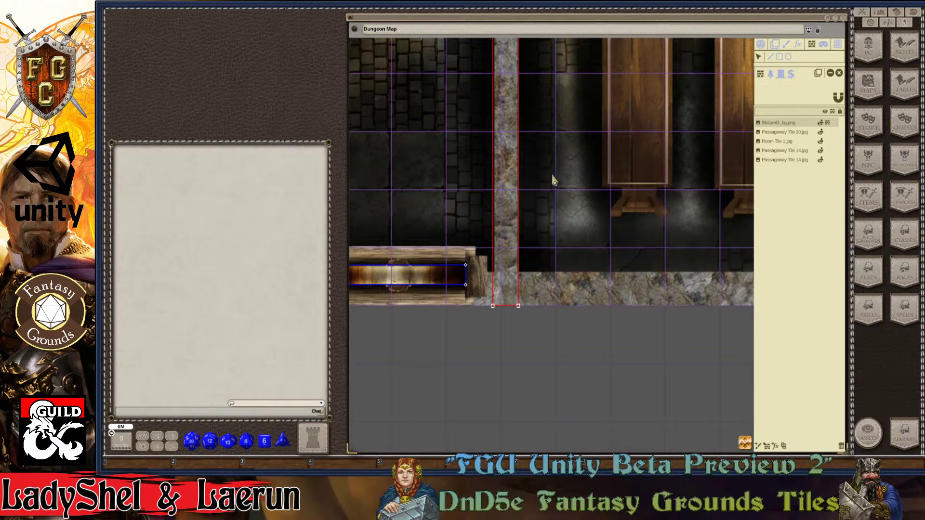
# Step: Fine-tune the wall area's northwest point at the stone block below the wooden door
pyautogui.moveTo(551, 173); pyautogui.dragTo(490, 240)
pyautogui.scroll(3, 490, 241)
pyautogui.scroll(2, 490, 241)
pyautogui.moveTo(485, 192); pyautogui.dragTo(490, 195)
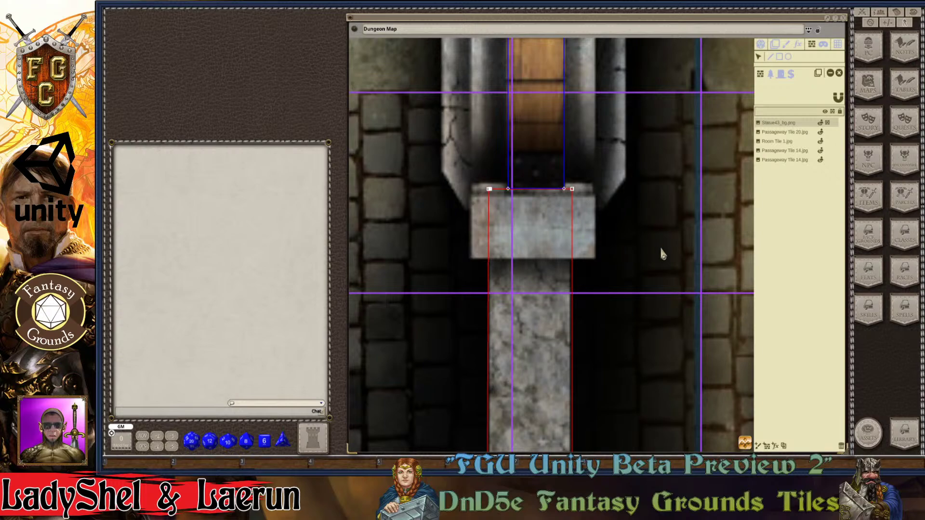
# Step: Draw a rectangular wall area over the south wall below the two tables, reaching the southeast corner
pyautogui.scroll(-5, 660, 247)
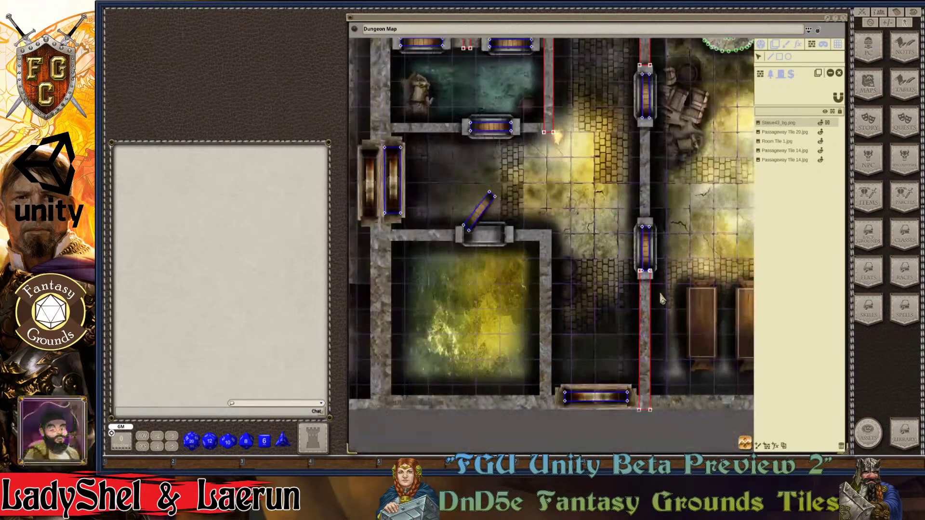
pyautogui.scroll(-2, 660, 299)
pyautogui.scroll(-2, 661, 371)
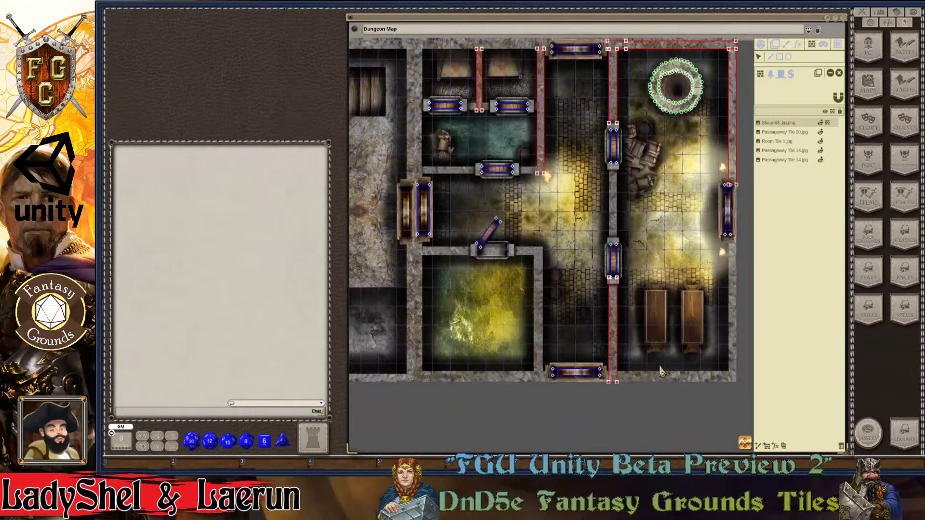
pyautogui.scroll(4, 661, 371)
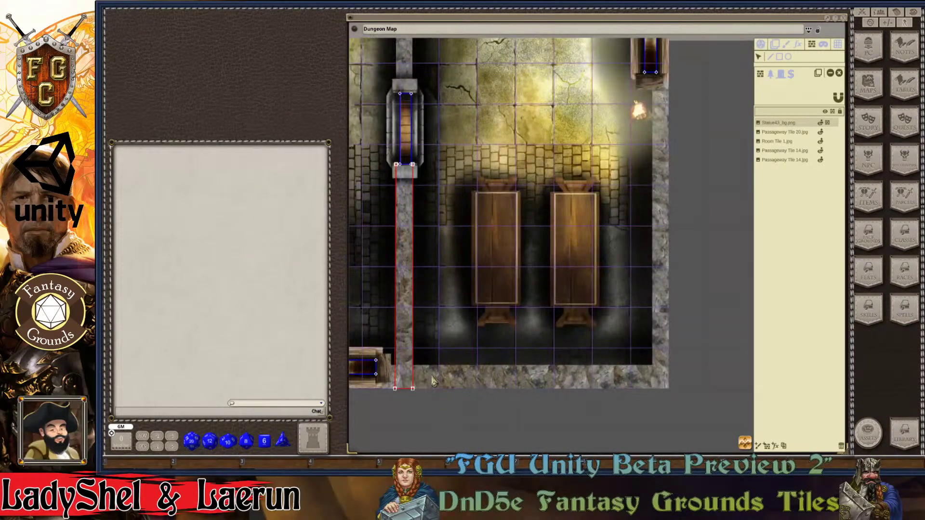
pyautogui.scroll(2, 434, 379)
pyautogui.scroll(-3, 435, 378)
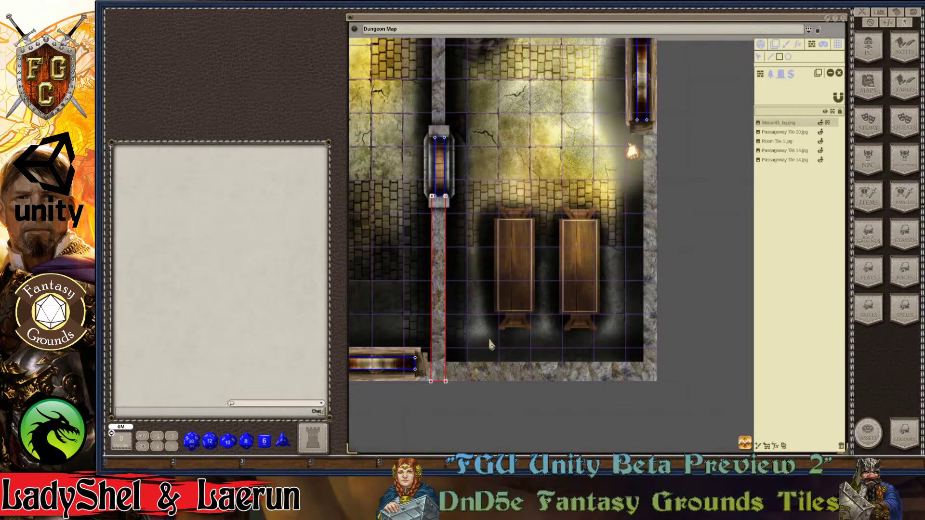
pyautogui.scroll(1, 440, 378)
pyautogui.scroll(1, 438, 376)
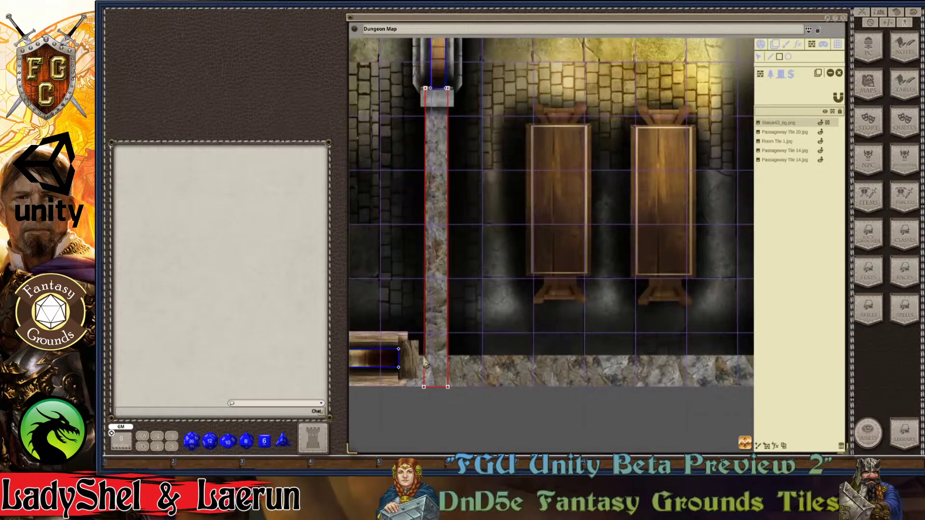
pyautogui.moveTo(425, 359)
pyautogui.mouseDown()
pyautogui.moveTo(528, 388)
pyautogui.moveTo(688, 393)
pyautogui.mouseUp()
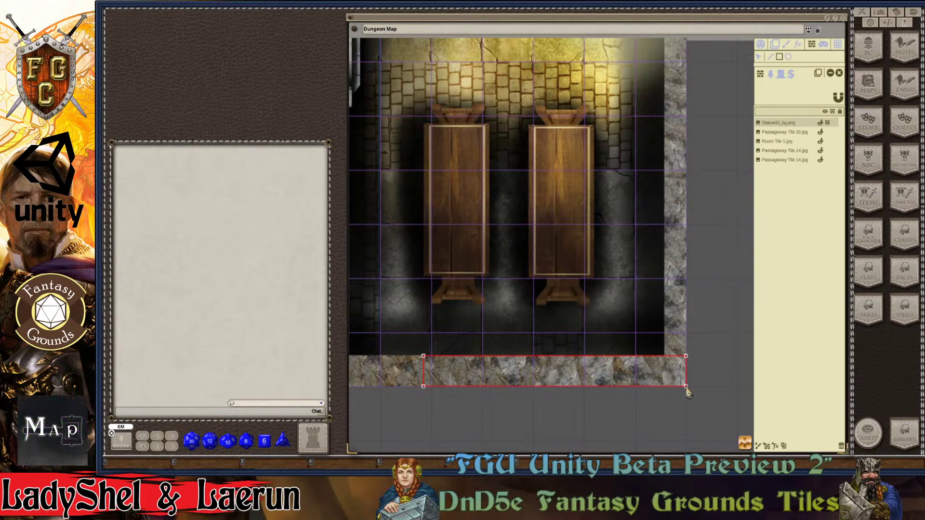
# Step: Draw a rectangular wall area over the upper part of the east wall, directly south of the east double door
pyautogui.scroll(-5, 728, 116)
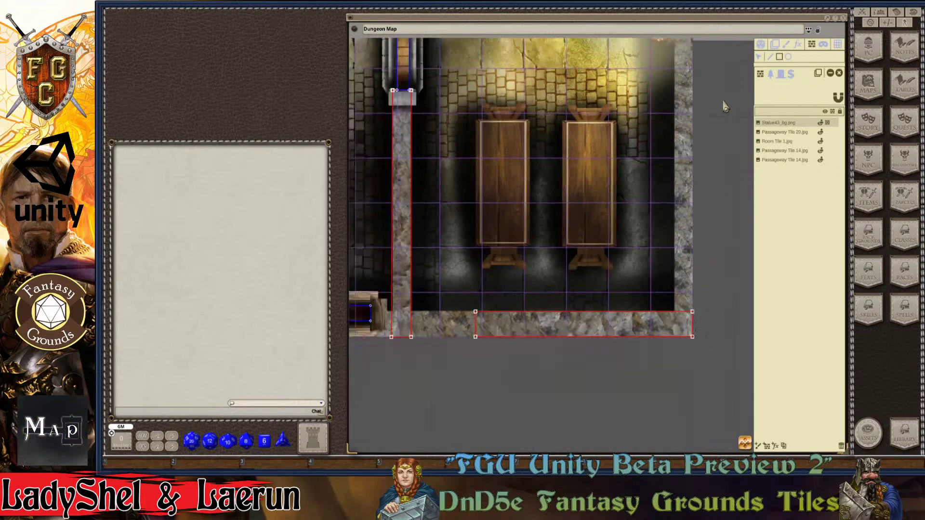
pyautogui.scroll(2, 709, 81)
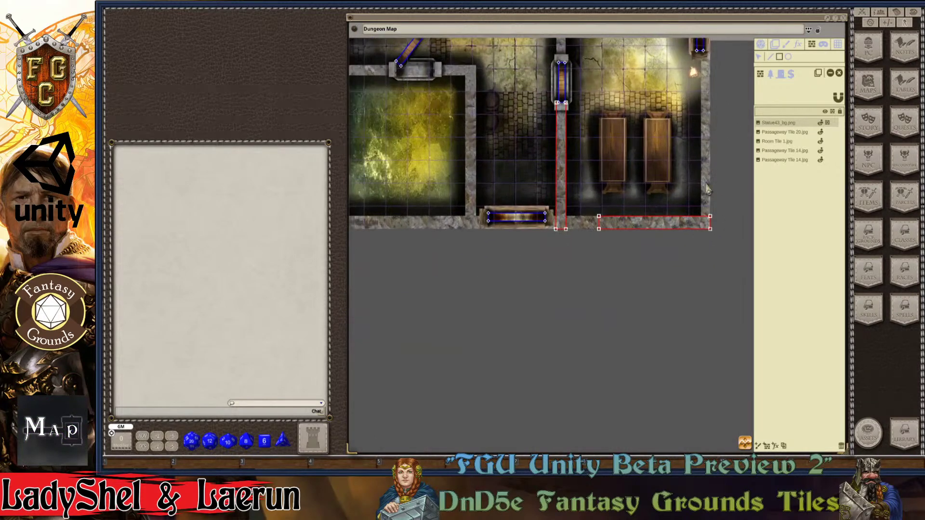
pyautogui.scroll(3, 712, 221)
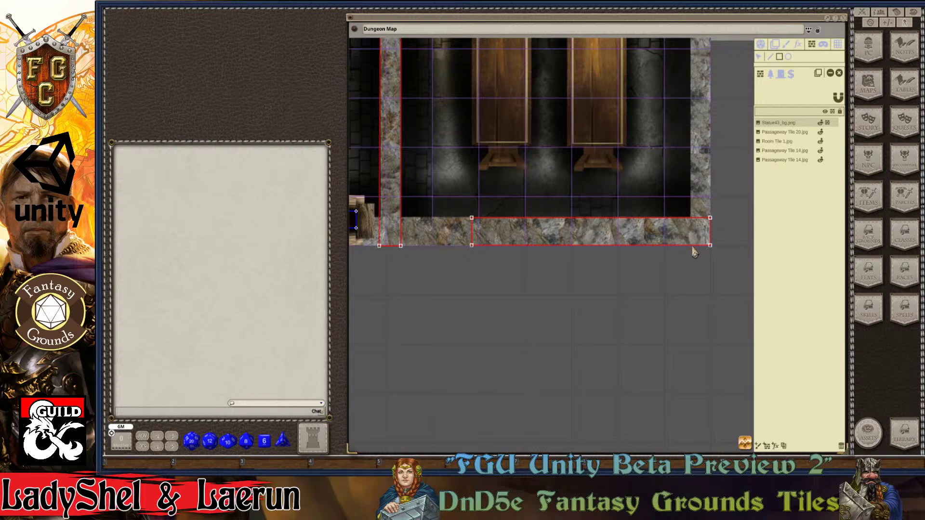
pyautogui.moveTo(700, 250); pyautogui.dragTo(713, 118)
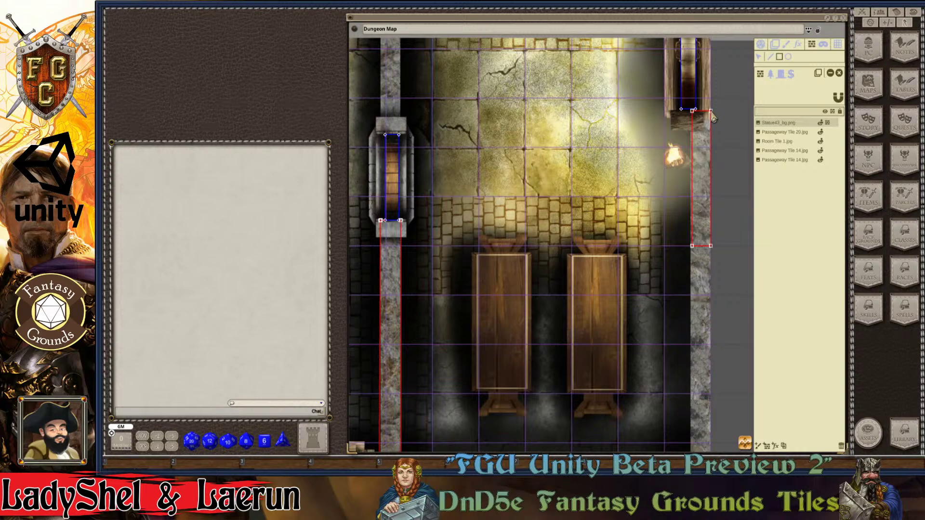
# Step: Move the two upper points of the east wall area up to the bottom edge of the east door area
pyautogui.scroll(3, 745, 164)
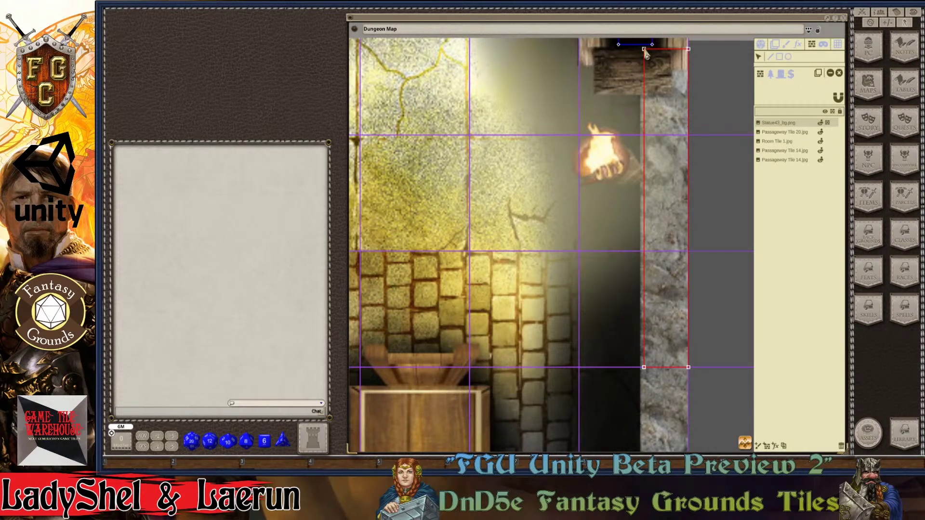
pyautogui.moveTo(644, 52); pyautogui.dragTo(641, 51)
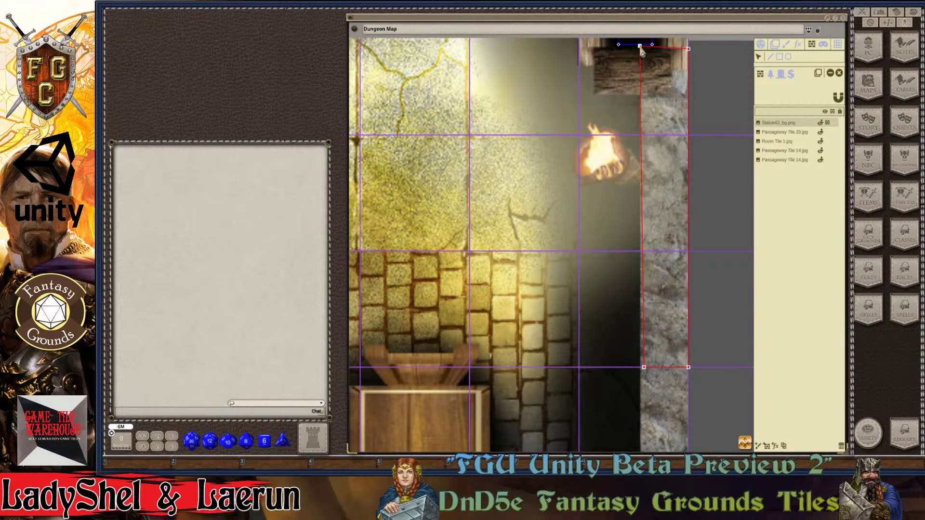
pyautogui.moveTo(641, 51); pyautogui.dragTo(639, 46)
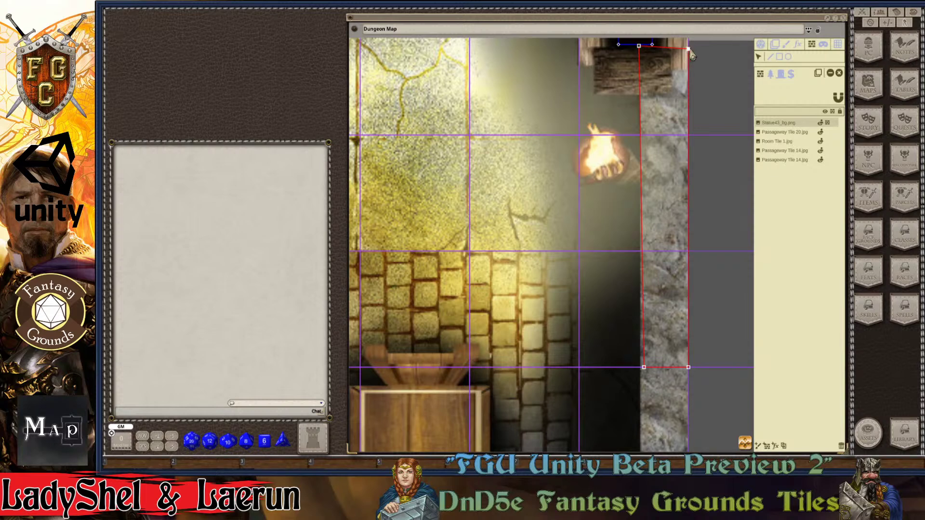
pyautogui.scroll(-3, 706, 369)
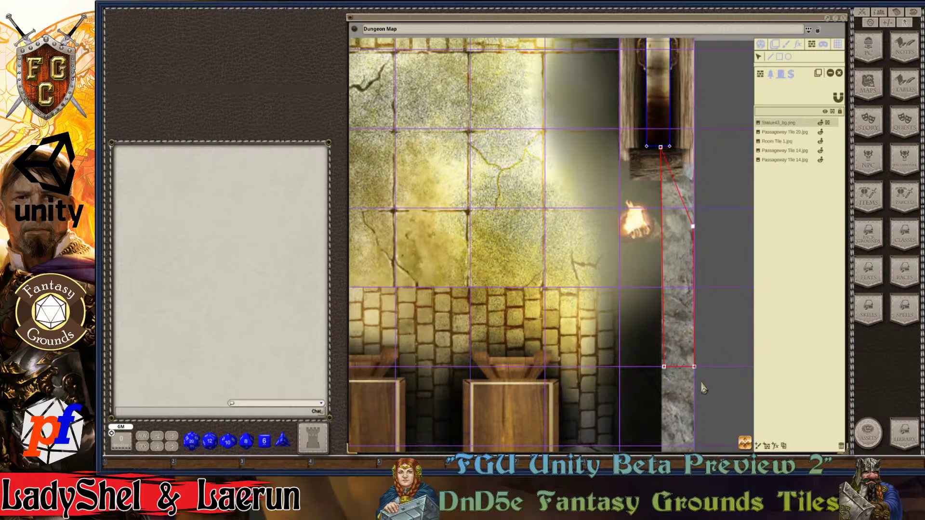
pyautogui.scroll(-2, 739, 386)
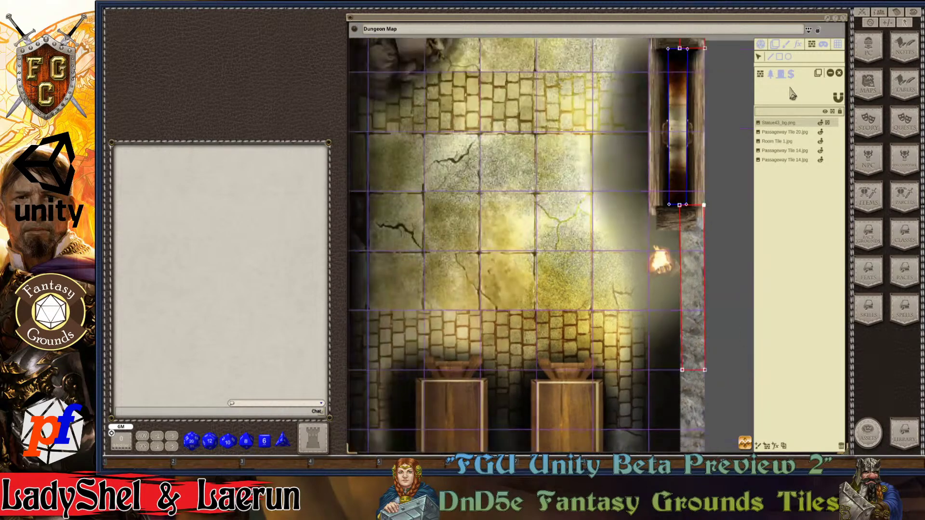
# Step: Extend the east wall area south by moving its two lower points to the southeast corner of the map
pyautogui.scroll(-6, 725, 359)
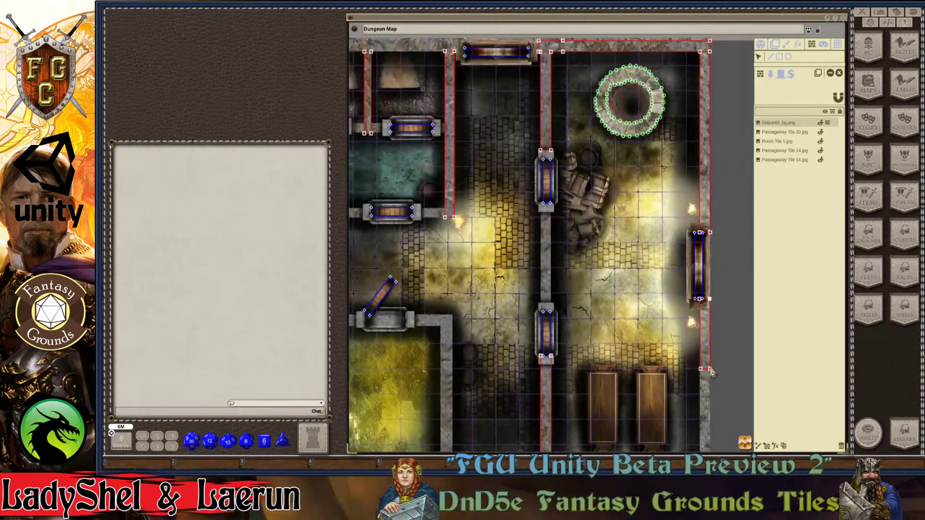
pyautogui.moveTo(545, 192); pyautogui.dragTo(474, 84)
pyautogui.scroll(3, 661, 346)
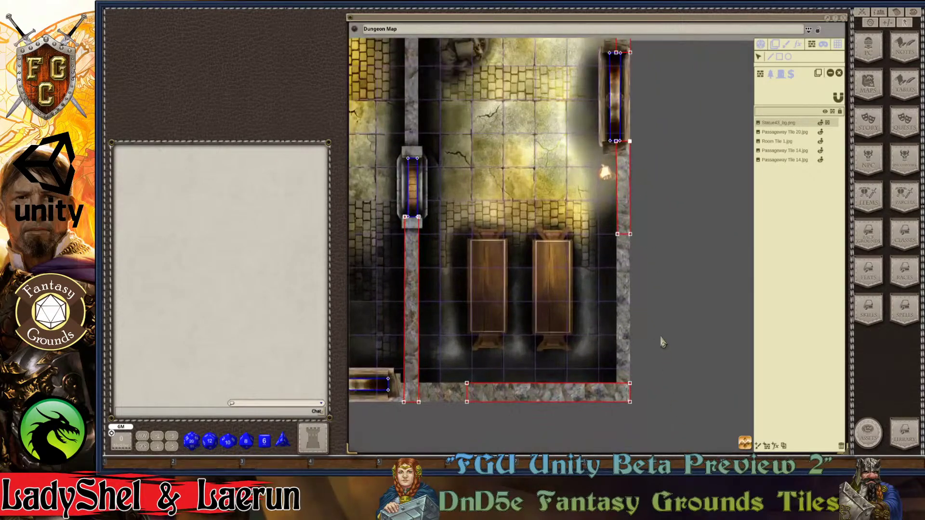
pyautogui.moveTo(617, 234); pyautogui.dragTo(620, 407)
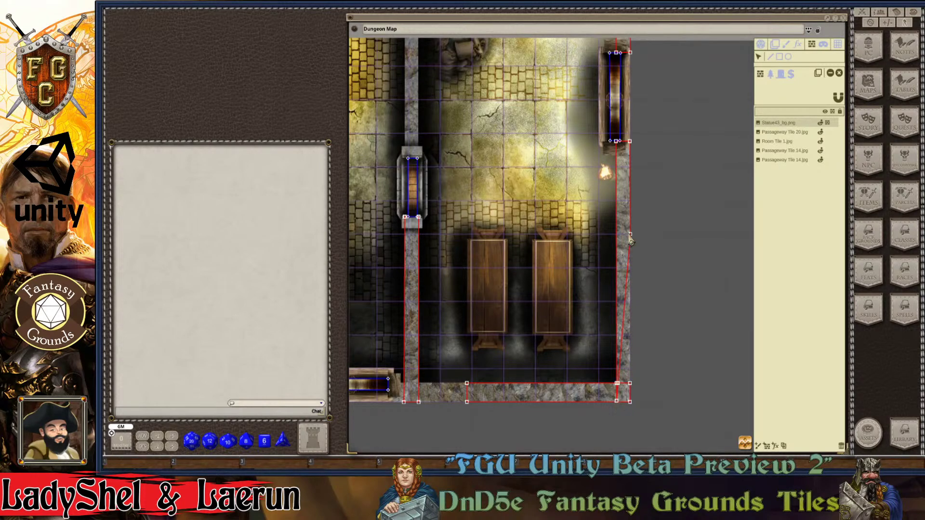
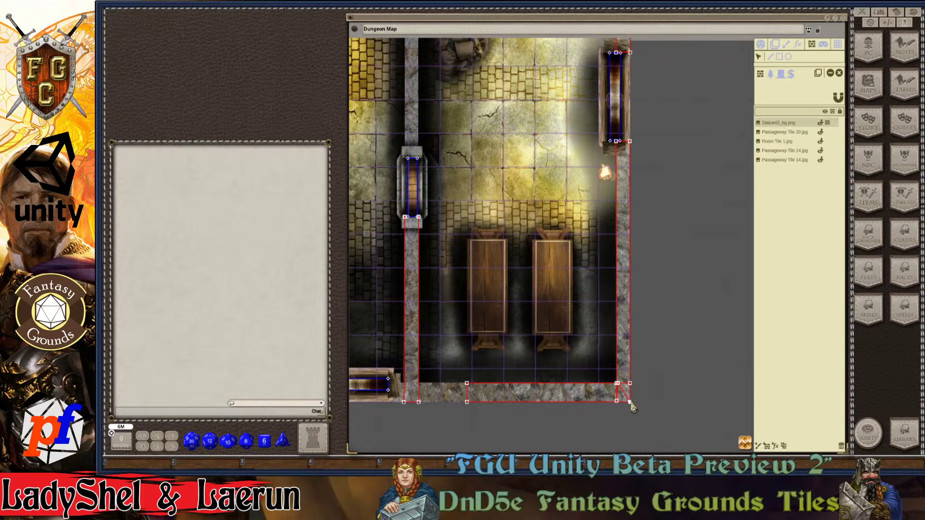
# Step: Extend the south wall area west by moving its two western points to the room's southwest corner
pyautogui.scroll(3, 440, 388)
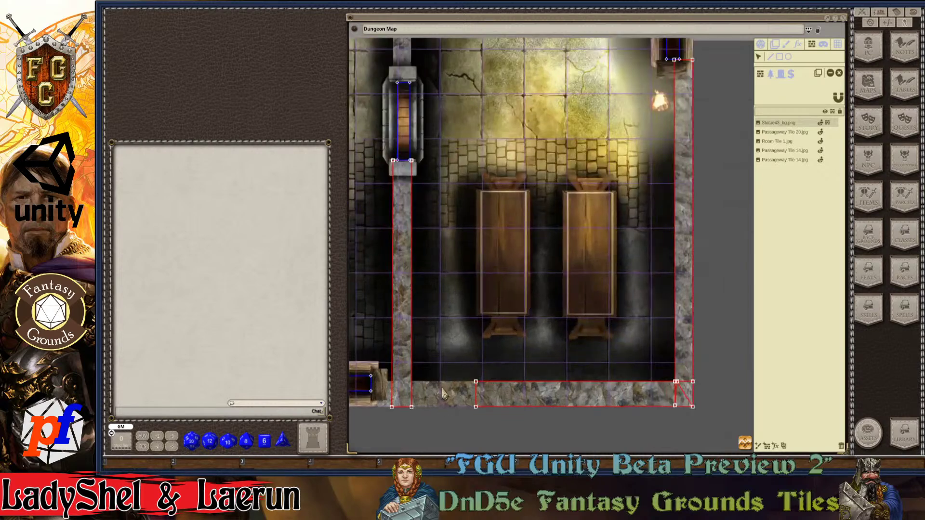
pyautogui.moveTo(484, 382); pyautogui.dragTo(387, 383)
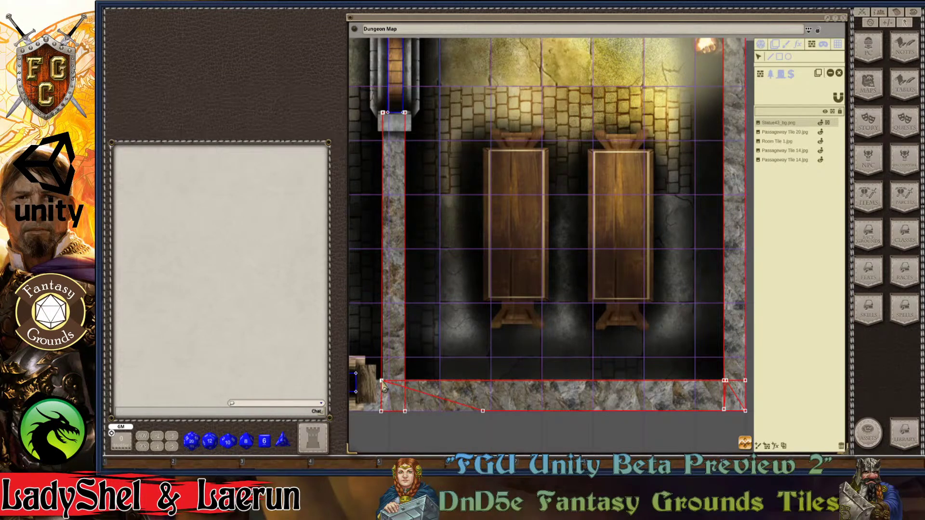
pyautogui.moveTo(483, 413); pyautogui.dragTo(383, 413)
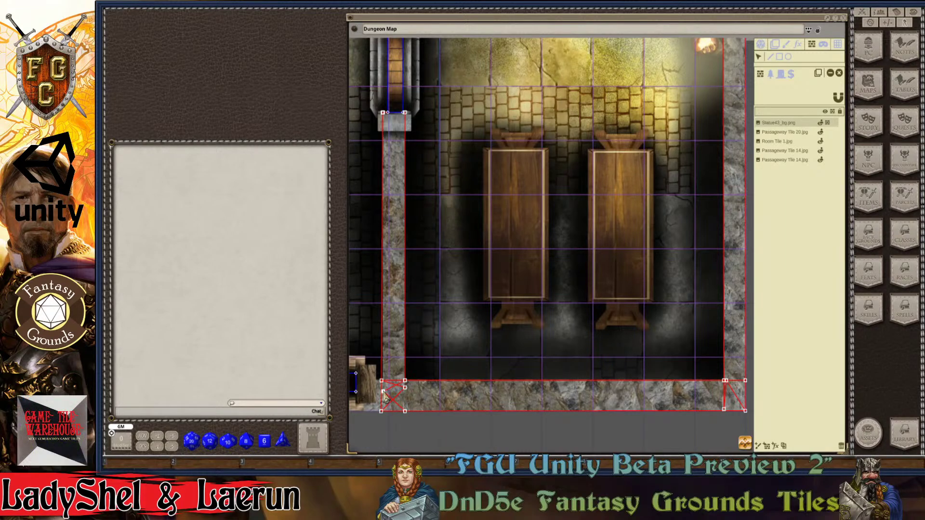
pyautogui.scroll(-4, 505, 351)
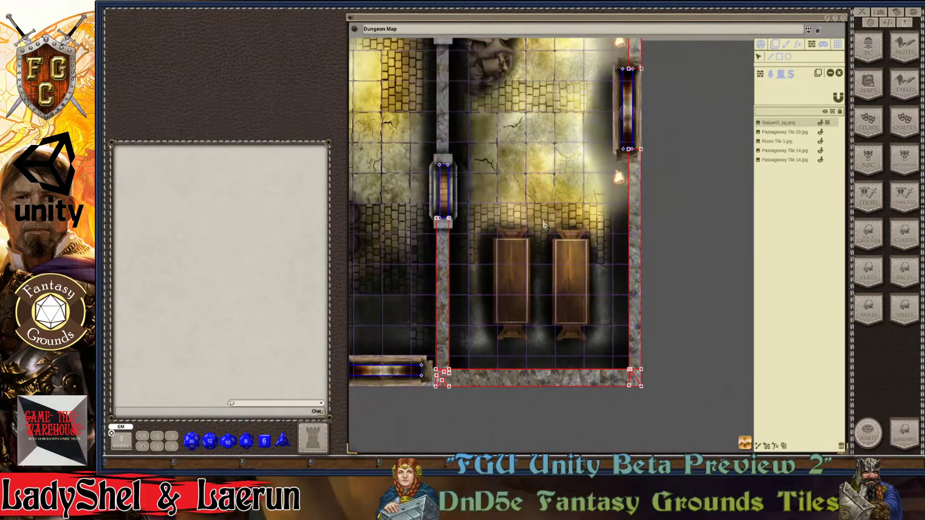
pyautogui.scroll(6, 544, 223)
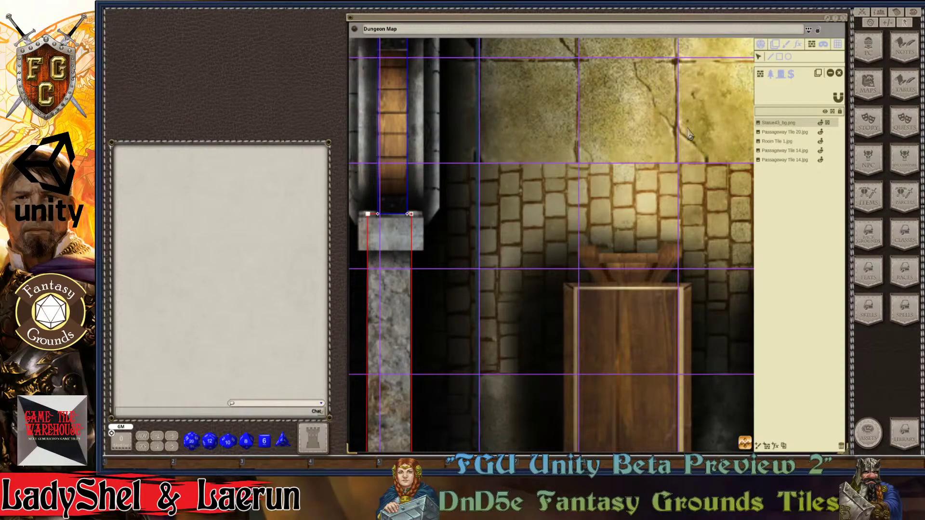
pyautogui.click(770, 57)
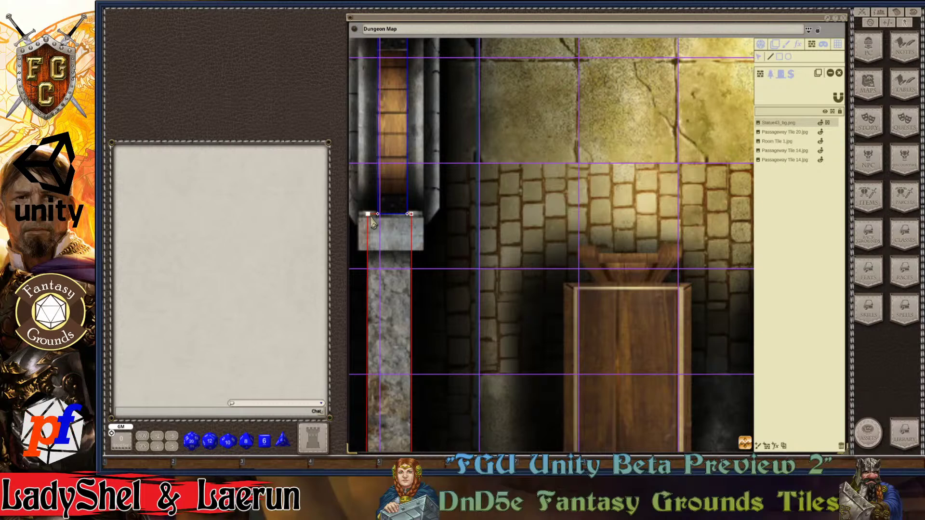
pyautogui.click(412, 217)
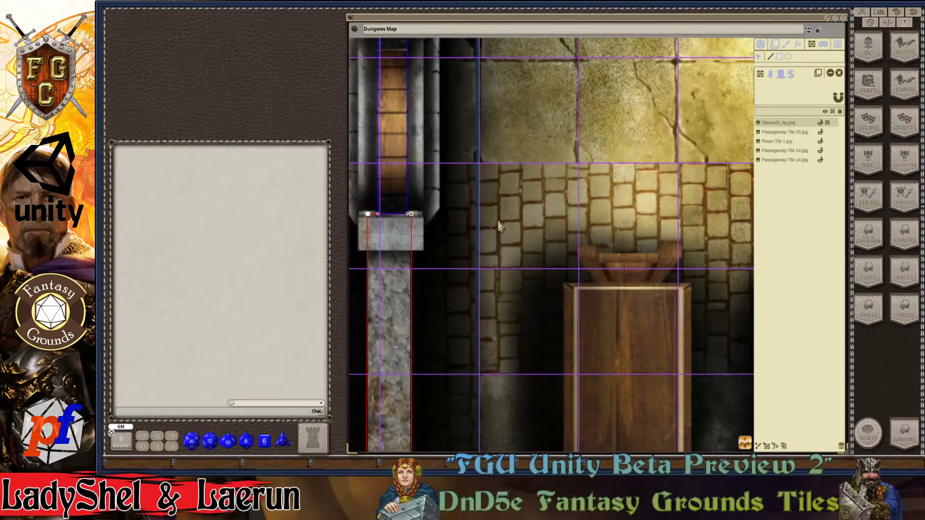
pyautogui.scroll(-2, 498, 229)
pyautogui.scroll(-3, 499, 229)
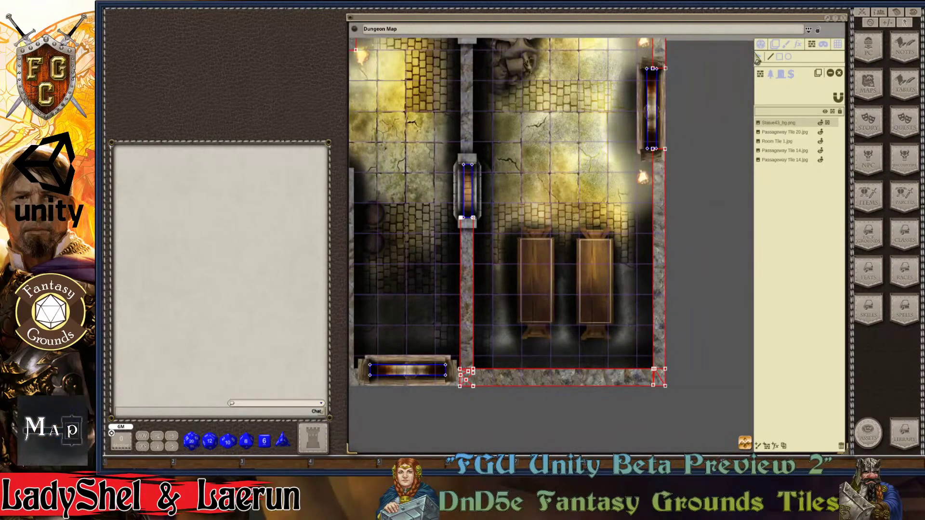
# Step: Draw a rectangular wall area over the well room's west wall between its two single doors
pyautogui.moveTo(519, 73); pyautogui.dragTo(519, 195)
pyautogui.scroll(3, 485, 215)
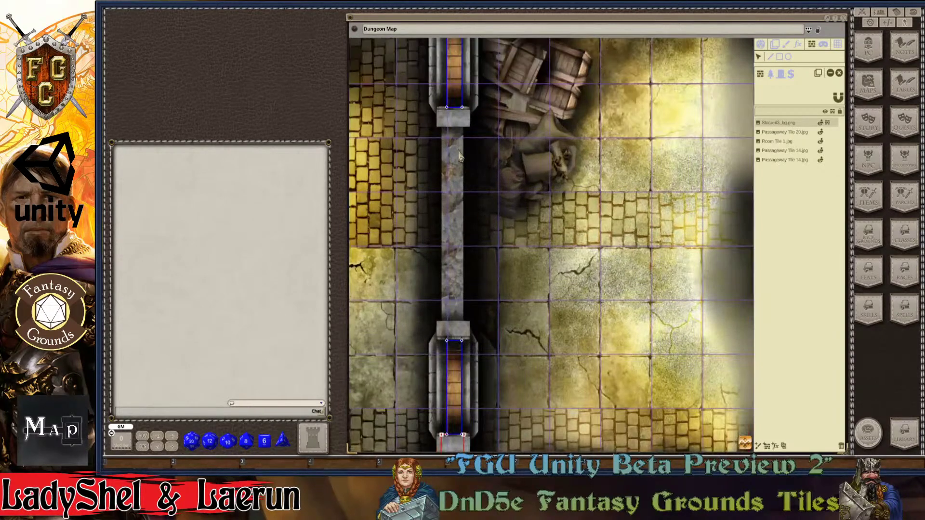
pyautogui.click(779, 57)
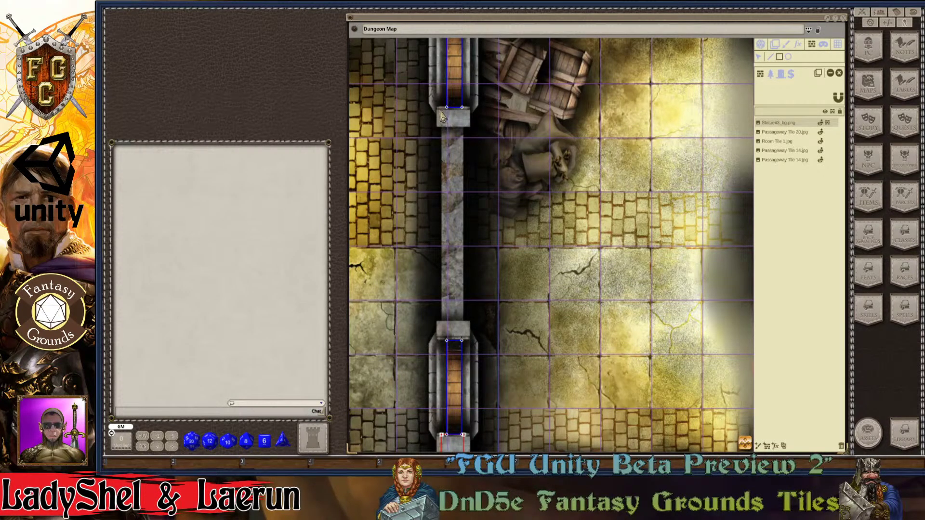
pyautogui.moveTo(442, 114); pyautogui.dragTo(466, 343)
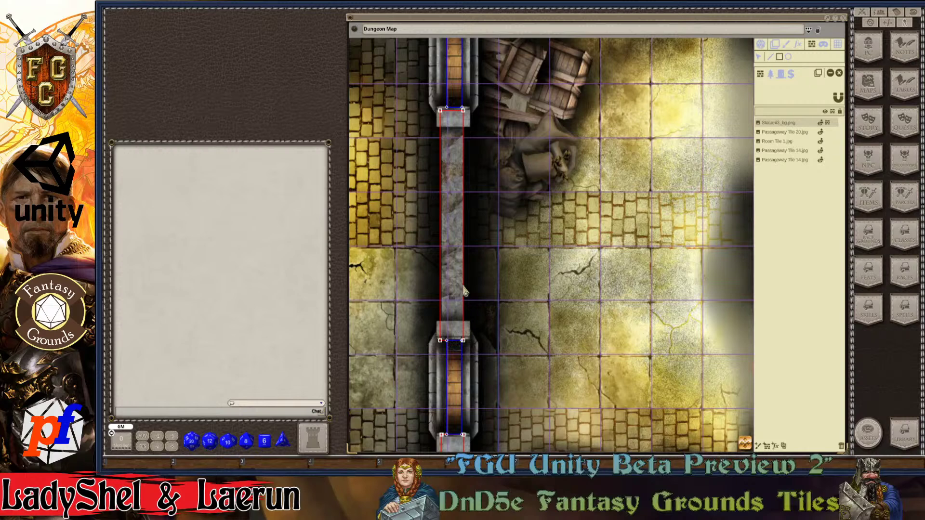
# Step: Move the two upper points of the new west wall area up to the bottom edge of the northern door area
pyautogui.scroll(2, 398, 141)
pyautogui.click(758, 57)
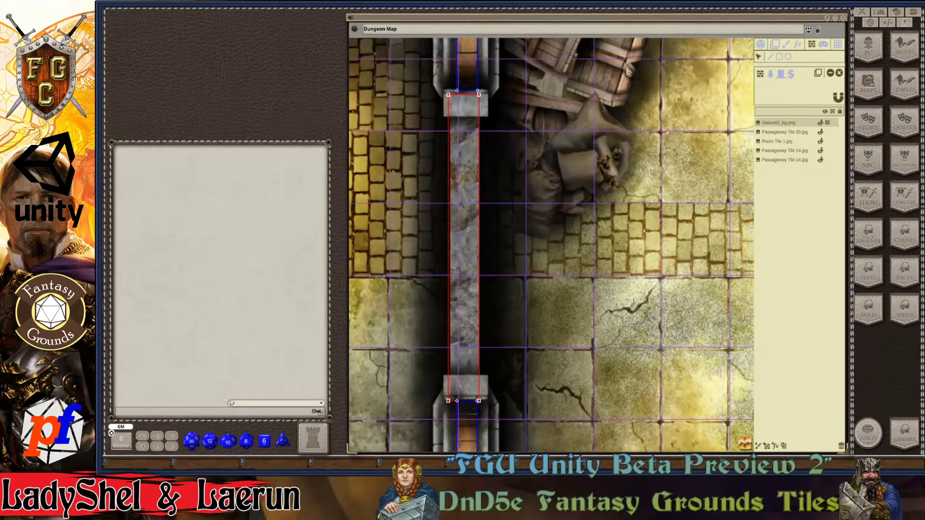
pyautogui.moveTo(452, 99); pyautogui.dragTo(478, 91)
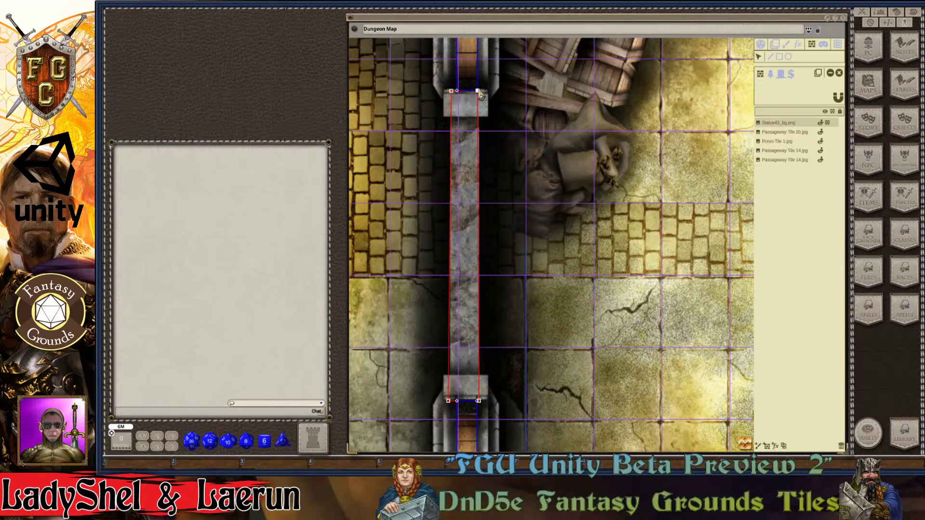
pyautogui.scroll(-5, 520, 185)
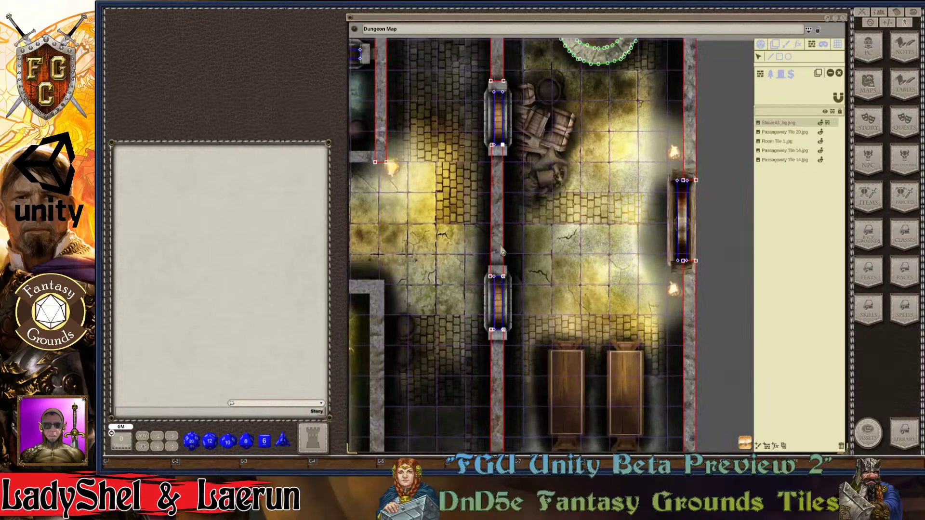
# Step: Align the lower-left point of the west wall area with the wall's edge at the top of the southern door
pyautogui.scroll(5, 503, 272)
pyautogui.scroll(3, 495, 284)
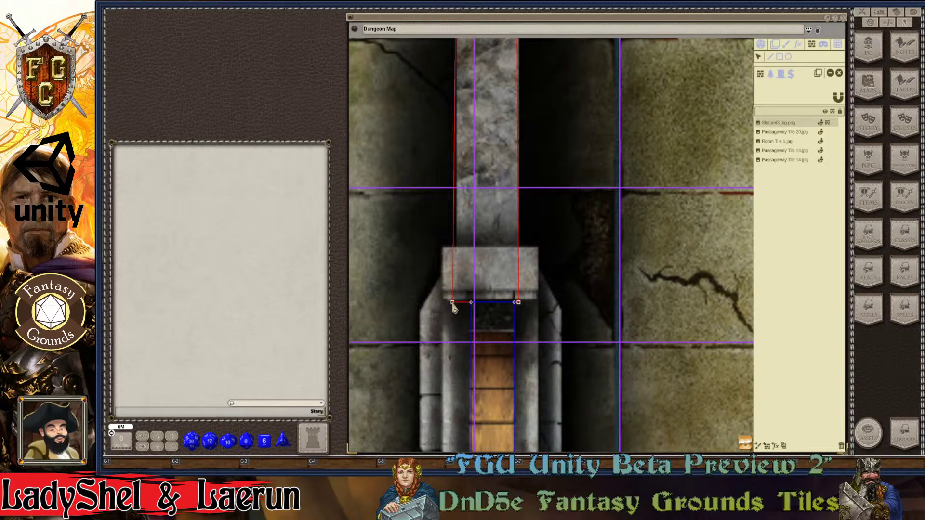
pyautogui.scroll(1, 453, 304)
pyautogui.moveTo(453, 303); pyautogui.dragTo(457, 302)
pyautogui.scroll(-6, 516, 288)
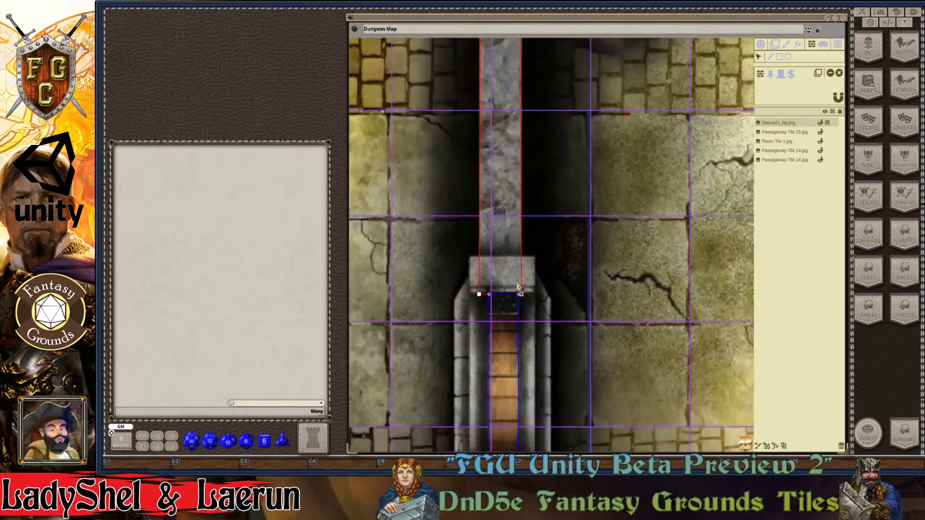
pyautogui.scroll(-4, 518, 288)
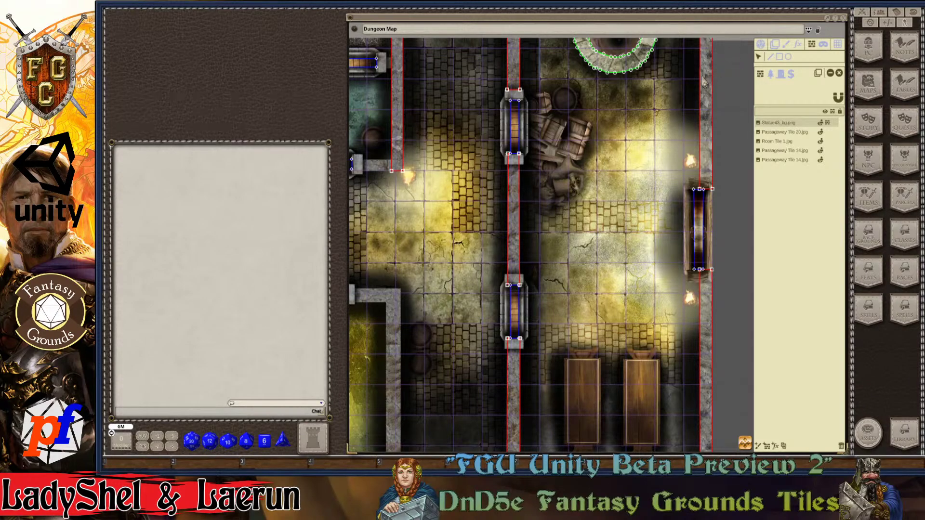
# Step: Draw a rectangular wall area over the stone block at the north end of the northern west-wall door
pyautogui.scroll(2, 602, 178)
pyautogui.moveTo(527, 64); pyautogui.dragTo(527, 198)
pyautogui.scroll(4, 526, 198)
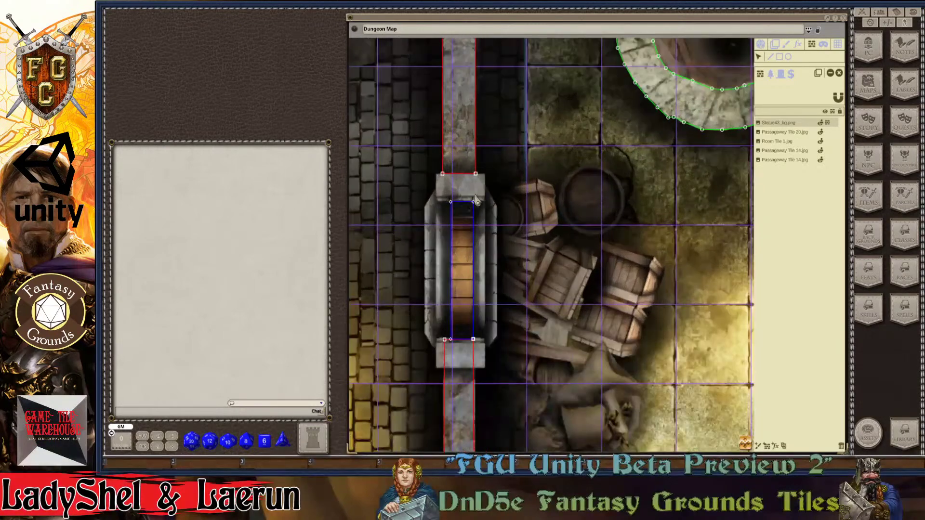
pyautogui.scroll(3, 483, 202)
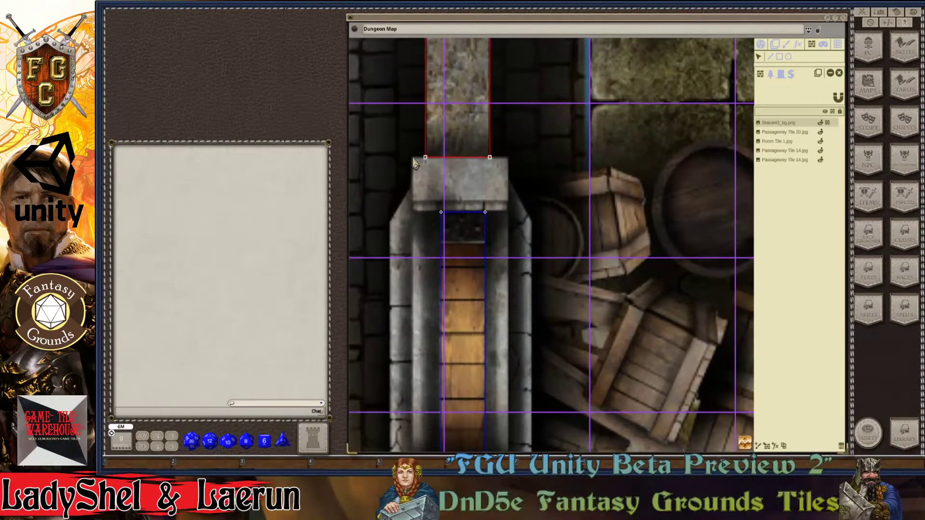
pyautogui.moveTo(414, 163); pyautogui.dragTo(509, 219)
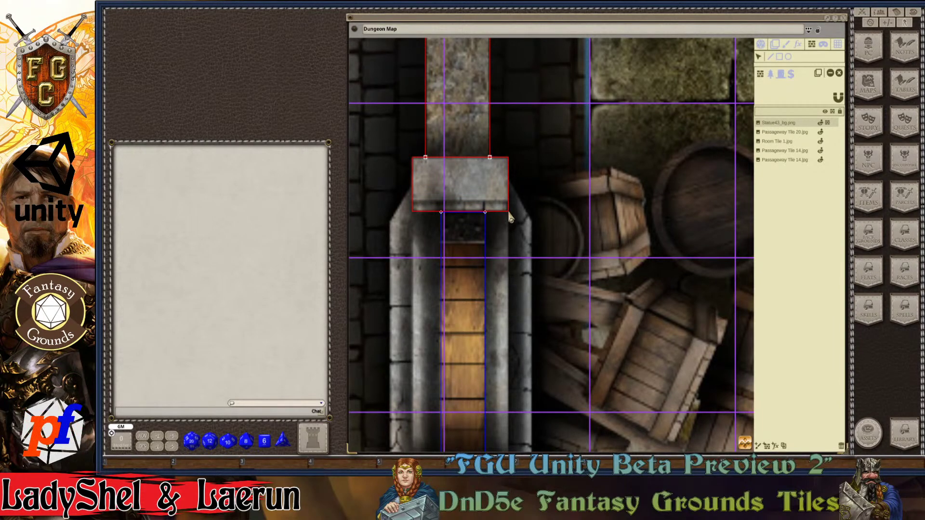
pyautogui.click(779, 56)
pyautogui.moveTo(415, 164); pyautogui.dragTo(507, 211)
pyautogui.scroll(-5, 568, 203)
# Step: Draw a rectangular wall area over the stone block at the south end of the same door
pyautogui.scroll(4, 527, 322)
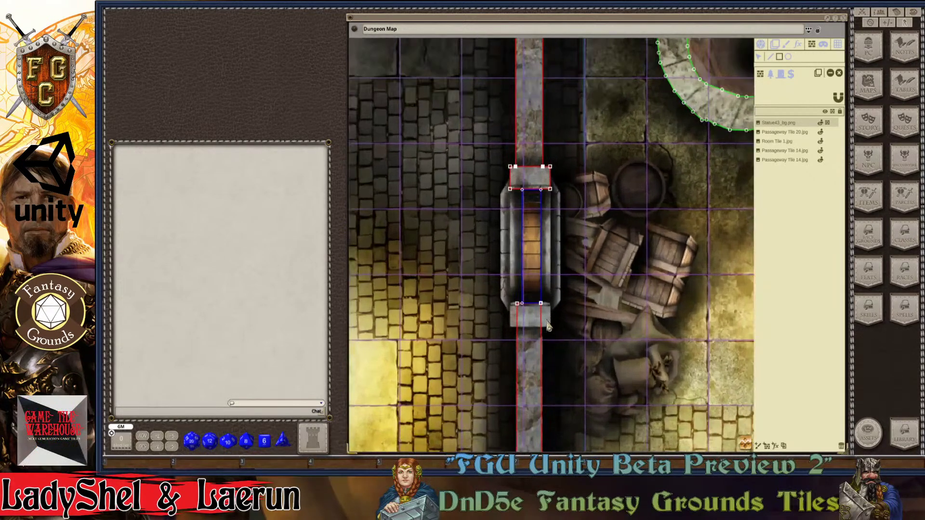
pyautogui.scroll(2, 528, 326)
pyautogui.moveTo(477, 287); pyautogui.dragTo(584, 340)
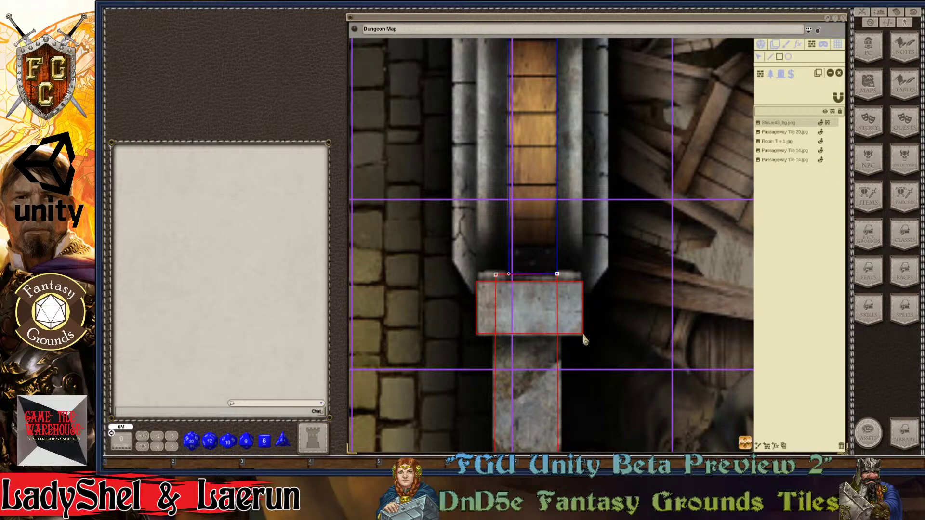
pyautogui.scroll(-5, 629, 311)
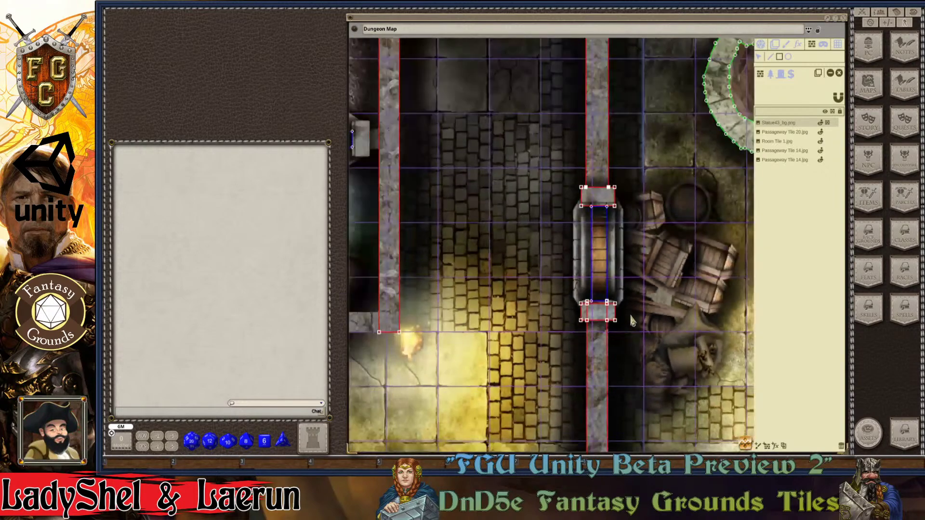
# Step: Examine the wall, door and terrain areas placed around the well room and the neighbouring rooms
pyautogui.scroll(-5, 630, 313)
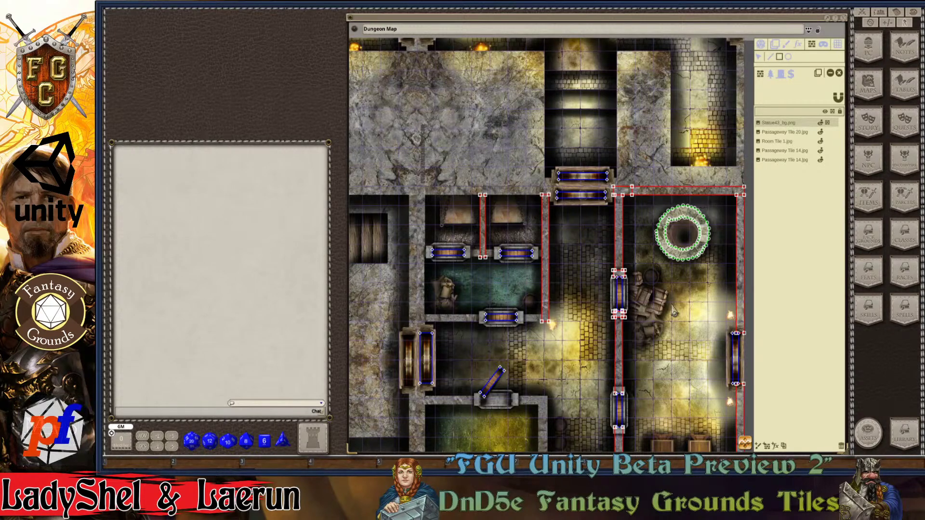
pyautogui.scroll(1, 655, 283)
pyautogui.scroll(7, 655, 285)
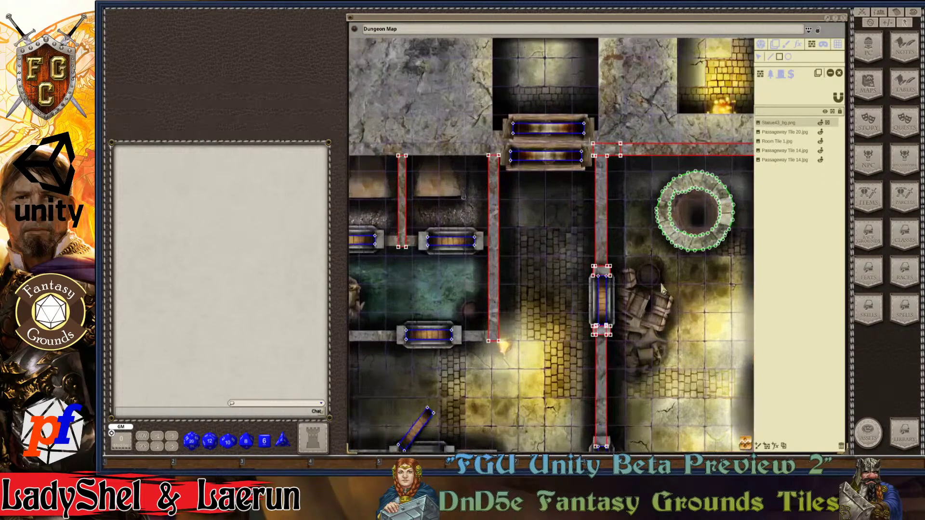
pyautogui.scroll(3, 586, 277)
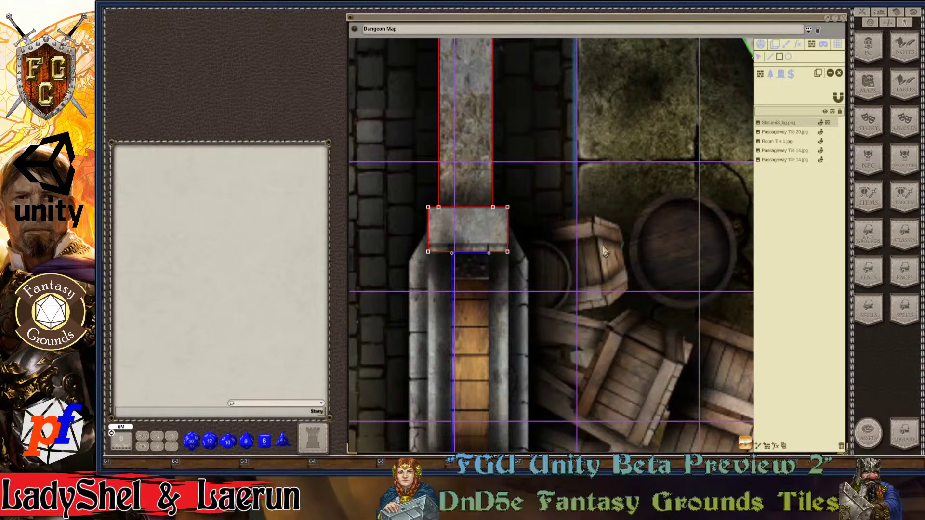
pyautogui.scroll(-5, 600, 244)
pyautogui.scroll(-3, 600, 244)
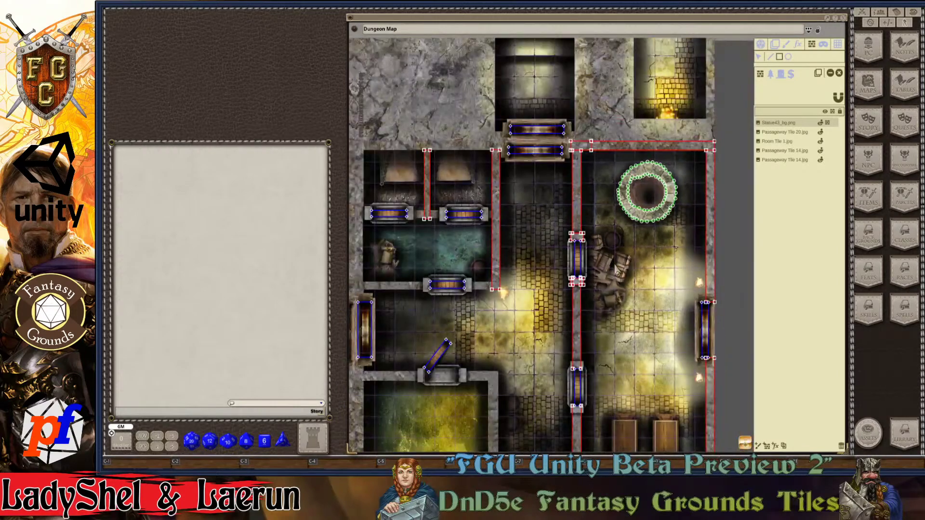
pyautogui.scroll(3, 661, 355)
pyautogui.scroll(-2, 662, 354)
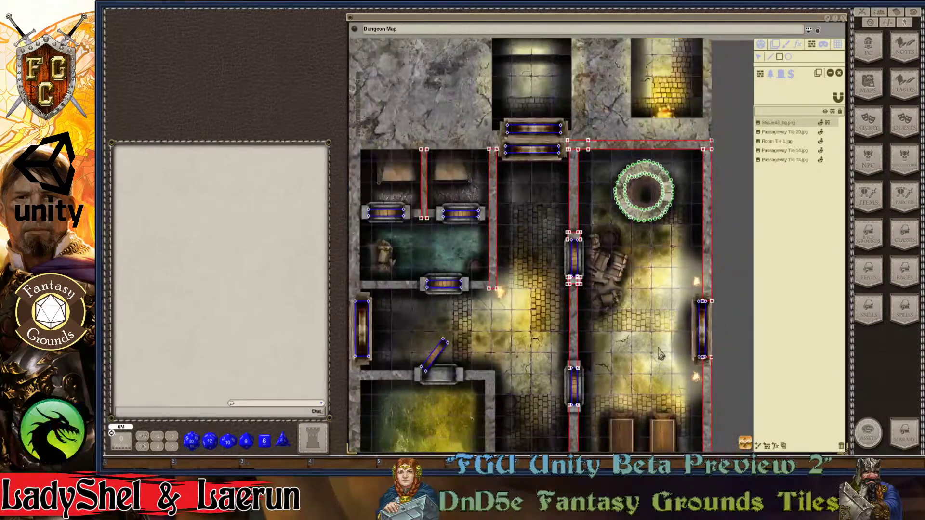
pyautogui.scroll(-3, 661, 354)
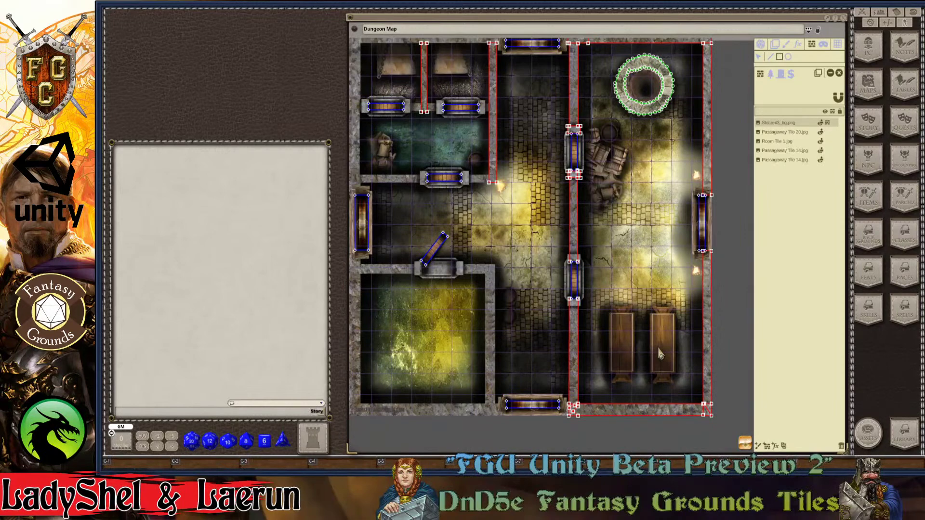
# Step: Draw a rectangular terrain area over the top of the western table in the well room
pyautogui.scroll(3, 660, 354)
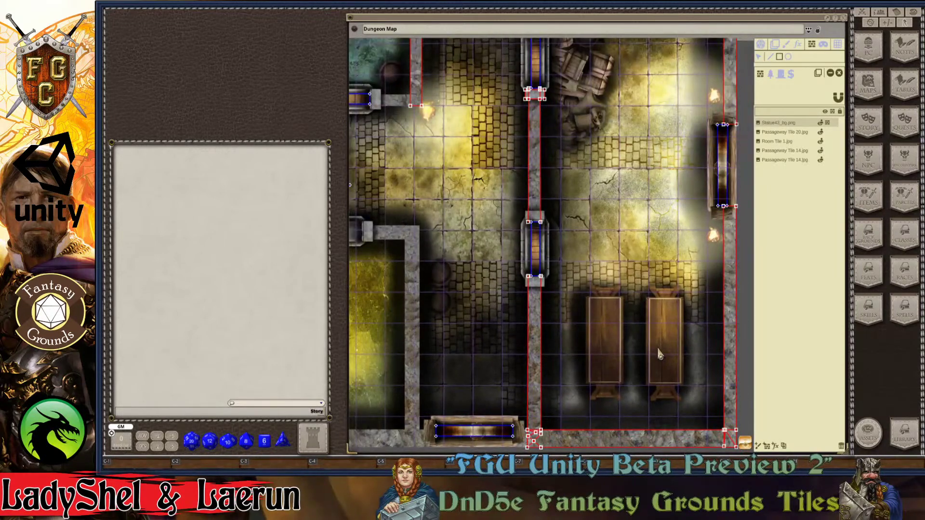
pyautogui.hscroll(3, 660, 354)
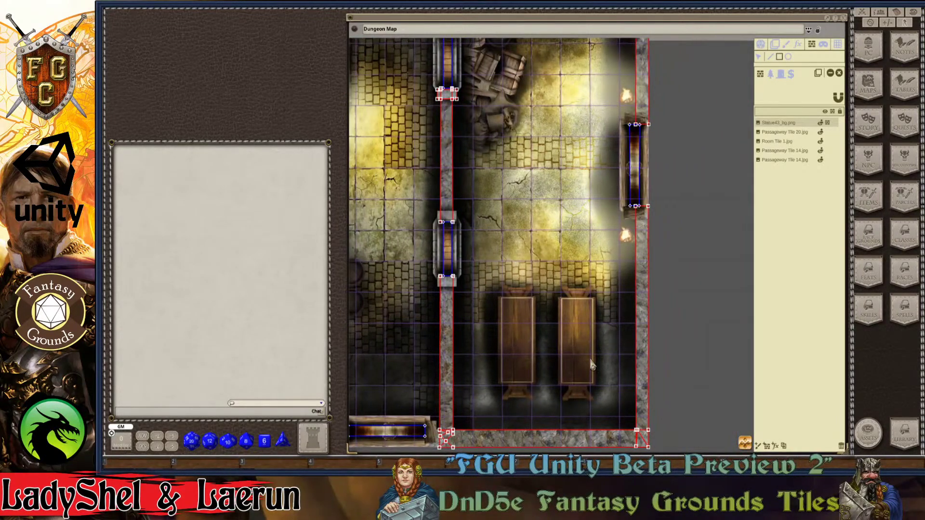
pyautogui.scroll(4, 555, 352)
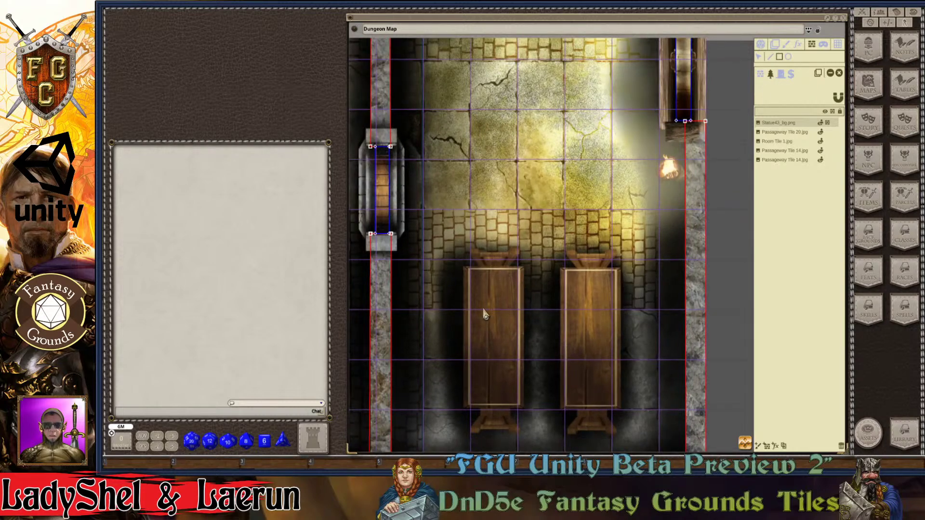
pyautogui.moveTo(478, 279)
pyautogui.mouseDown()
pyautogui.moveTo(520, 362)
pyautogui.moveTo(530, 417)
pyautogui.moveTo(524, 410)
pyautogui.mouseUp()
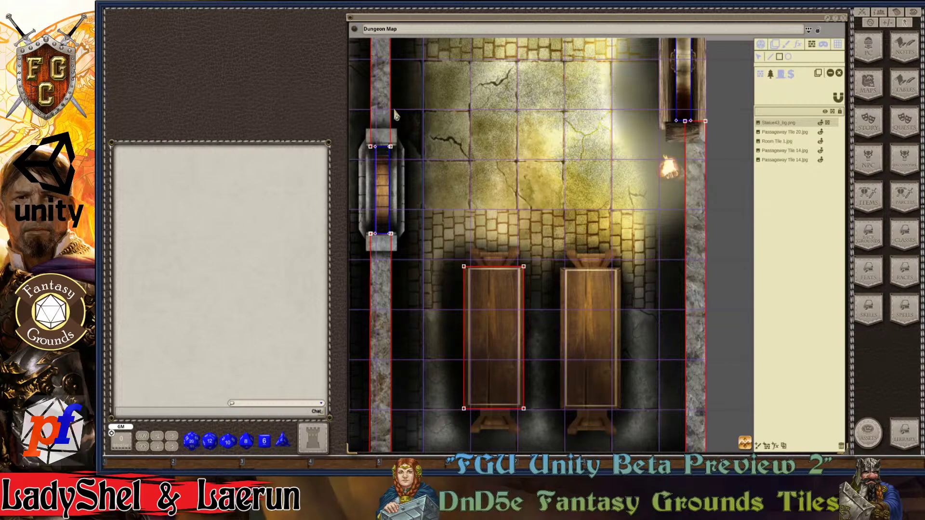
pyautogui.hotkey('ctrl', 'z')
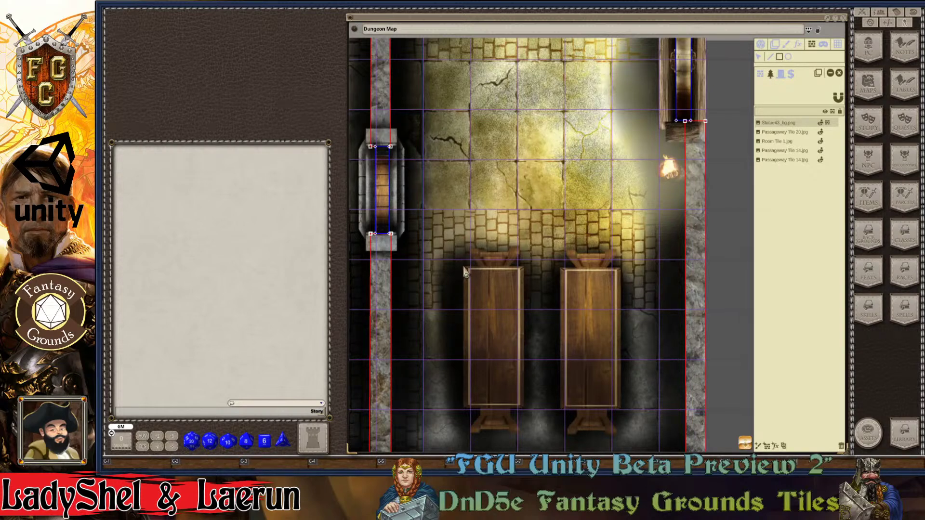
pyautogui.moveTo(469, 274); pyautogui.dragTo(526, 415)
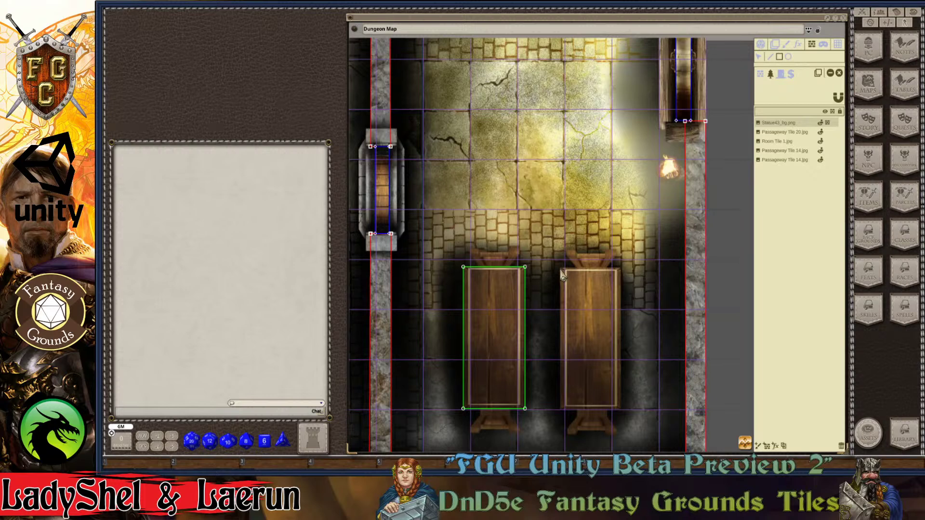
# Step: Draw a rectangular terrain area over the top of the eastern table in the well room
pyautogui.moveTo(585, 284); pyautogui.dragTo(622, 411)
pyautogui.scroll(-5, 645, 332)
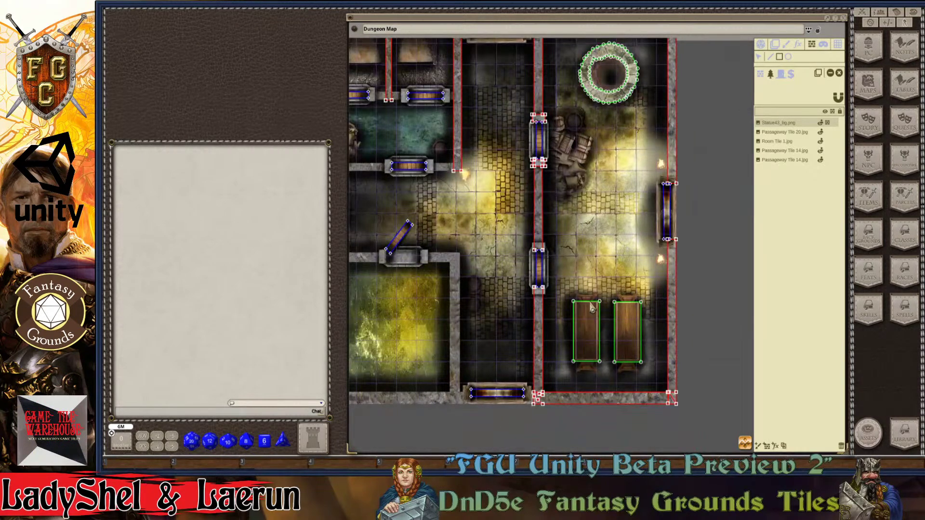
pyautogui.scroll(-3, 566, 295)
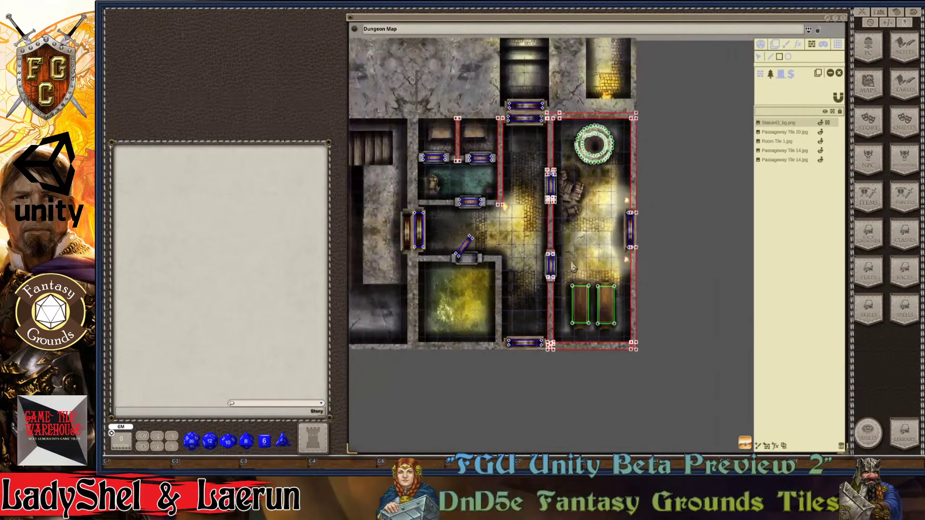
pyautogui.scroll(4, 573, 241)
pyautogui.scroll(2, 571, 227)
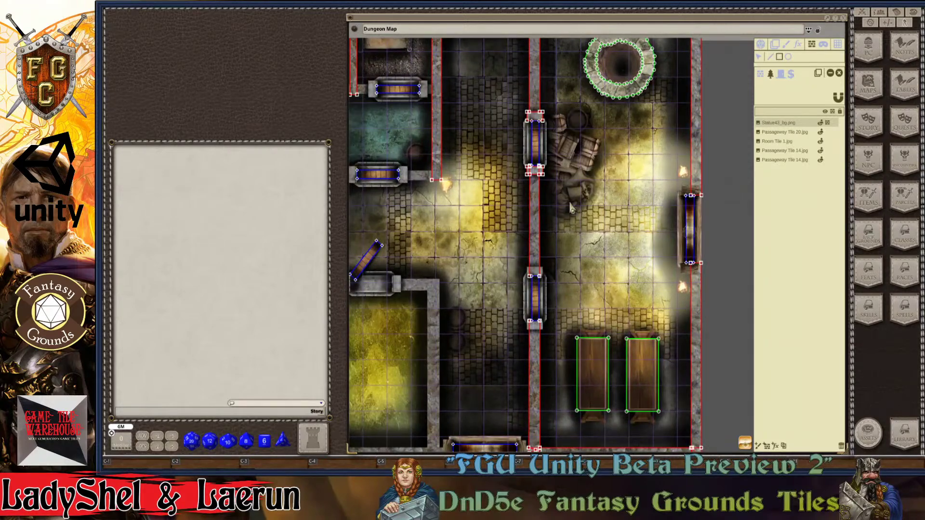
pyautogui.scroll(3, 706, 282)
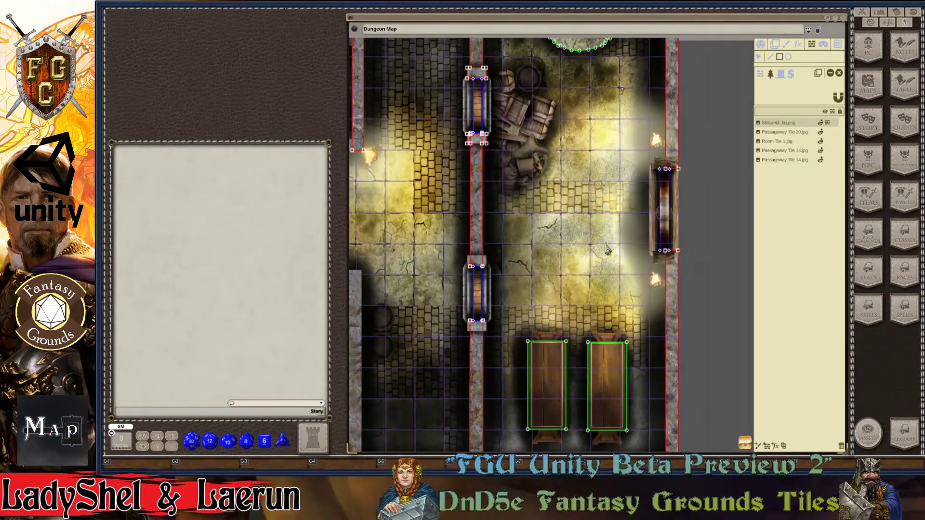
pyautogui.scroll(-6, 540, 236)
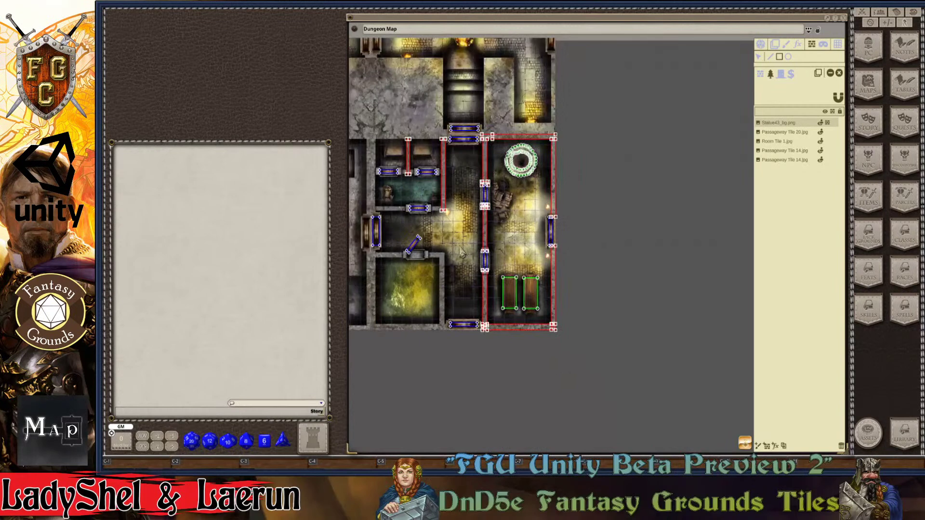
pyautogui.scroll(1, 456, 243)
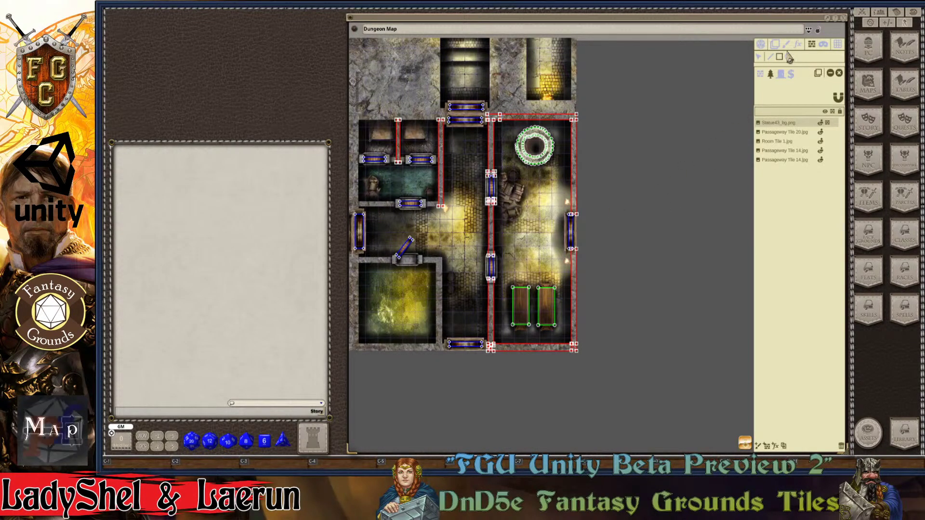
# Step: Switch the Dungeon Map from line-of-sight editing to play mode and enable its line of sight
pyautogui.click(761, 46)
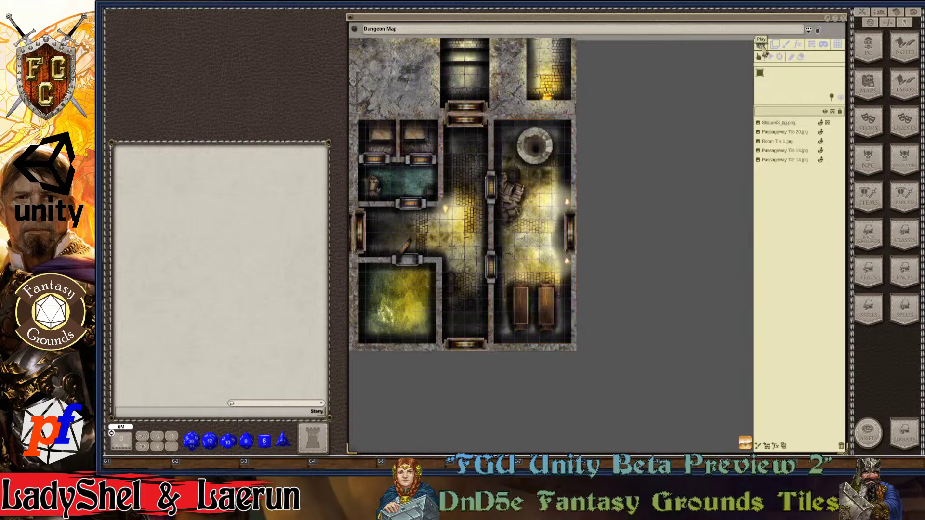
pyautogui.scroll(2, 486, 253)
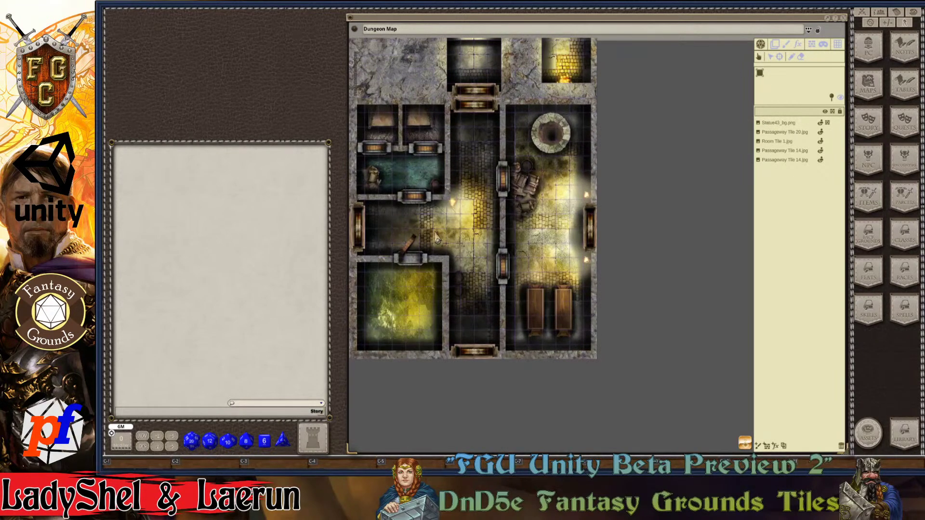
pyautogui.scroll(-3, 436, 238)
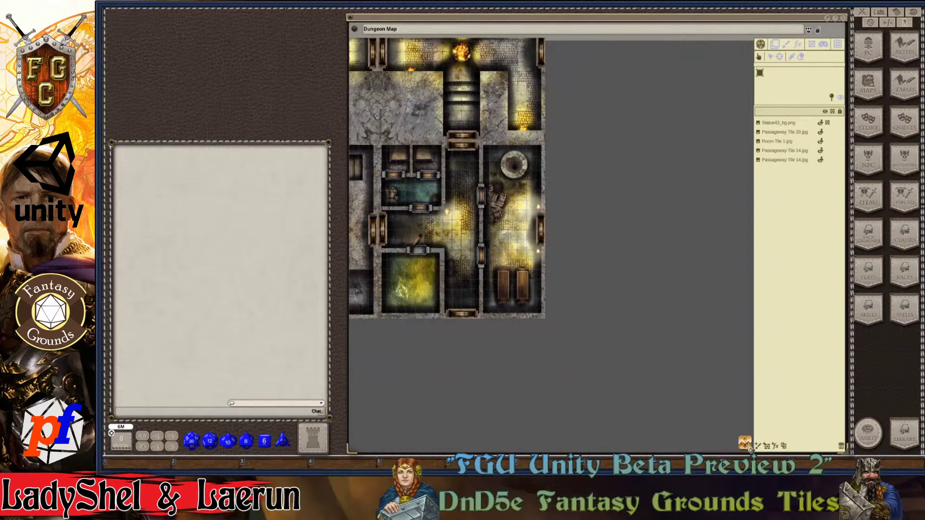
pyautogui.scroll(5, 661, 391)
pyautogui.scroll(-4, 774, 448)
pyautogui.scroll(3, 617, 373)
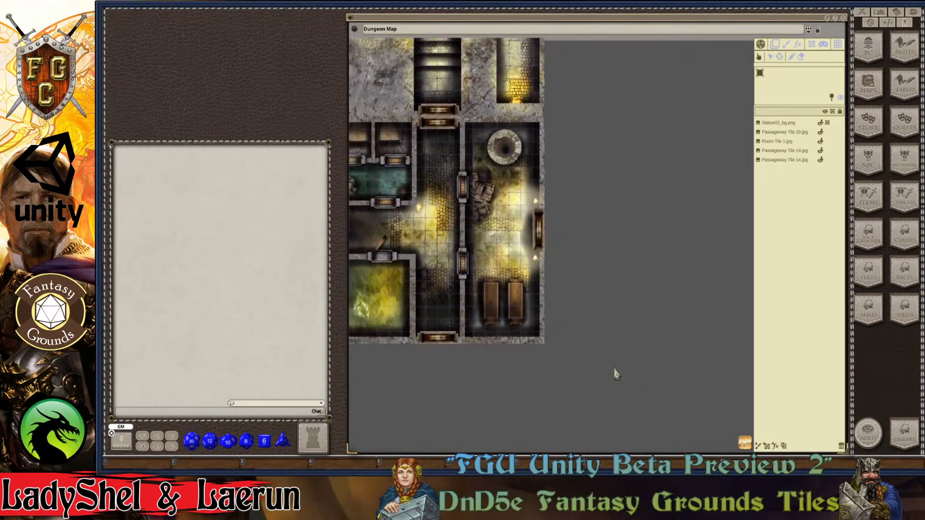
pyautogui.scroll(3, 617, 373)
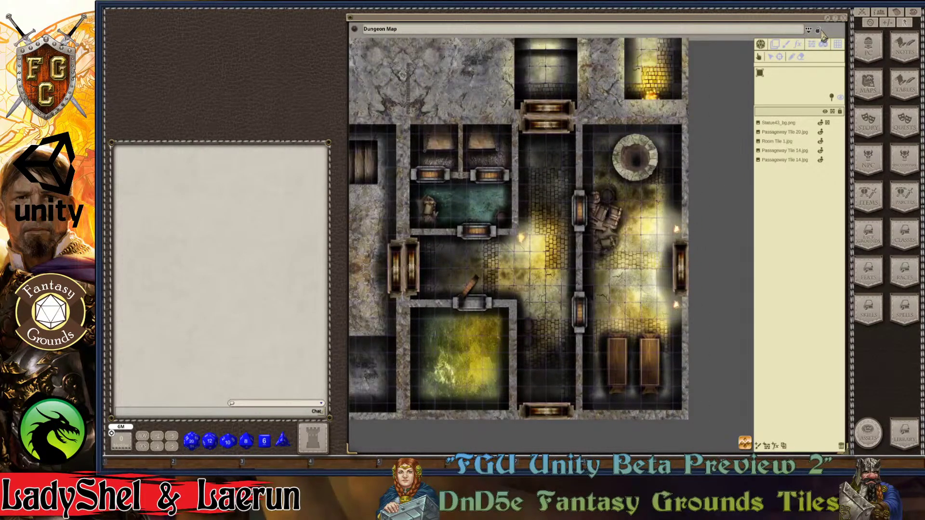
pyautogui.click(841, 99)
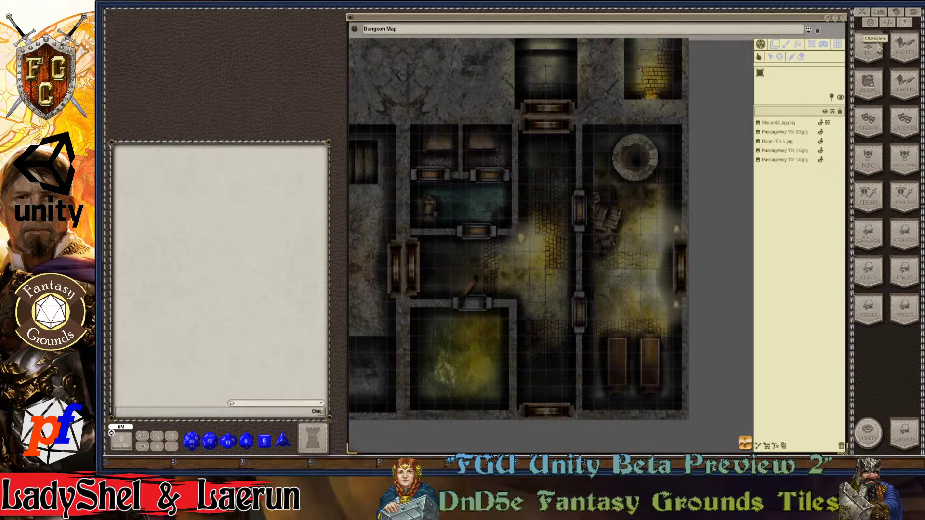
# Step: Open the combat tracker and place the Groglor the Grotesque token on the map in the corridor west of the well room
pyautogui.click(866, 17)
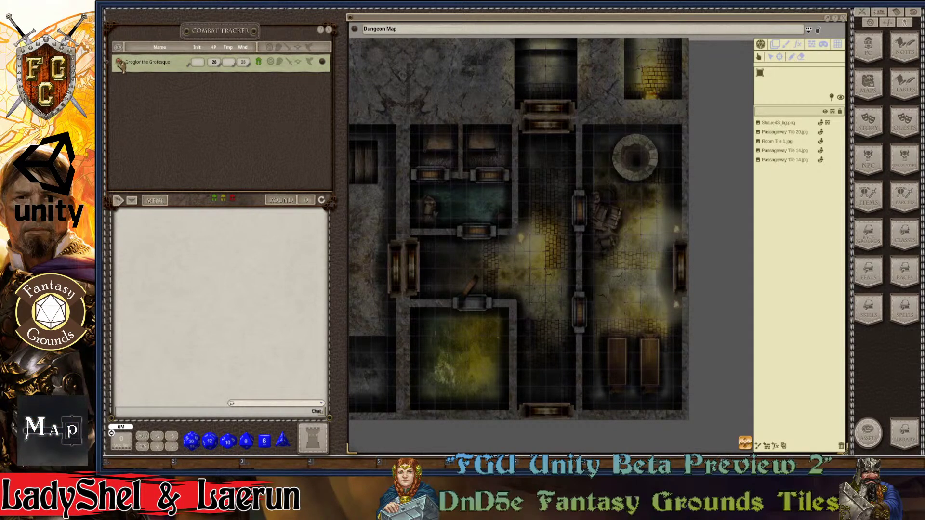
pyautogui.moveTo(120, 64); pyautogui.dragTo(539, 264)
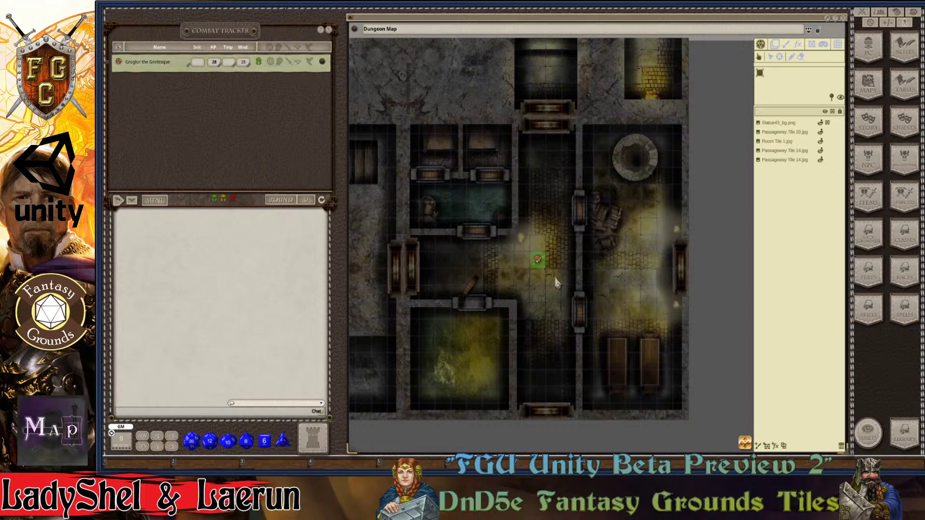
pyautogui.scroll(5, 537, 260)
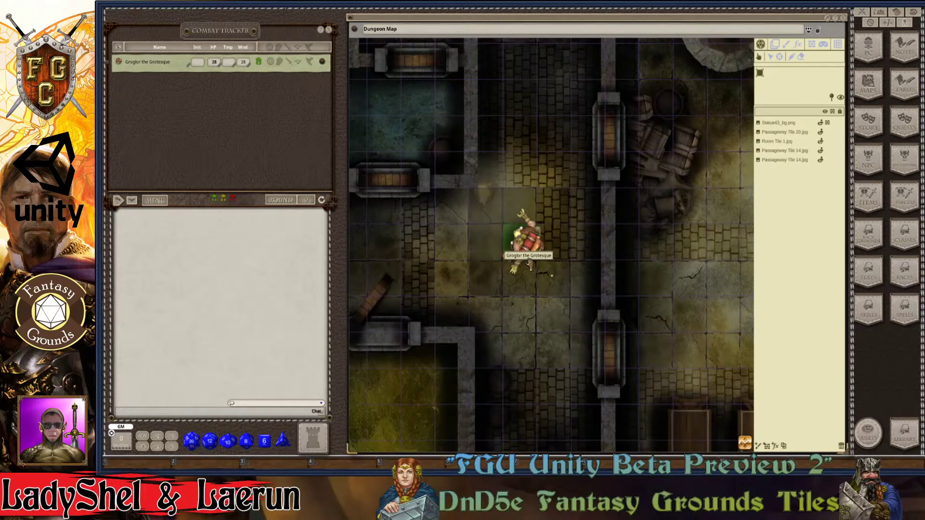
pyautogui.scroll(3, 536, 272)
pyautogui.scroll(-5, 563, 272)
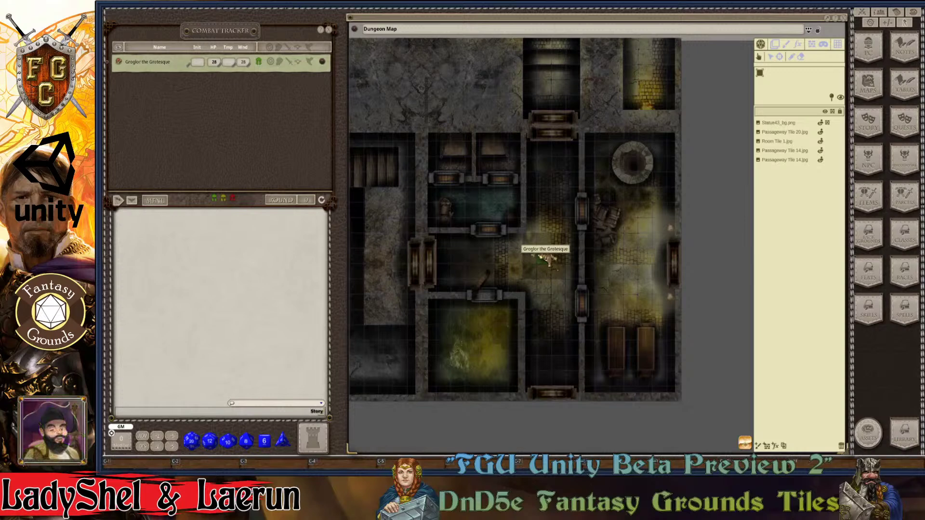
# Step: Move the Groglor token north along the corridor to the squares beside the northern door of the well room
pyautogui.moveTo(546, 259); pyautogui.dragTo(552, 234)
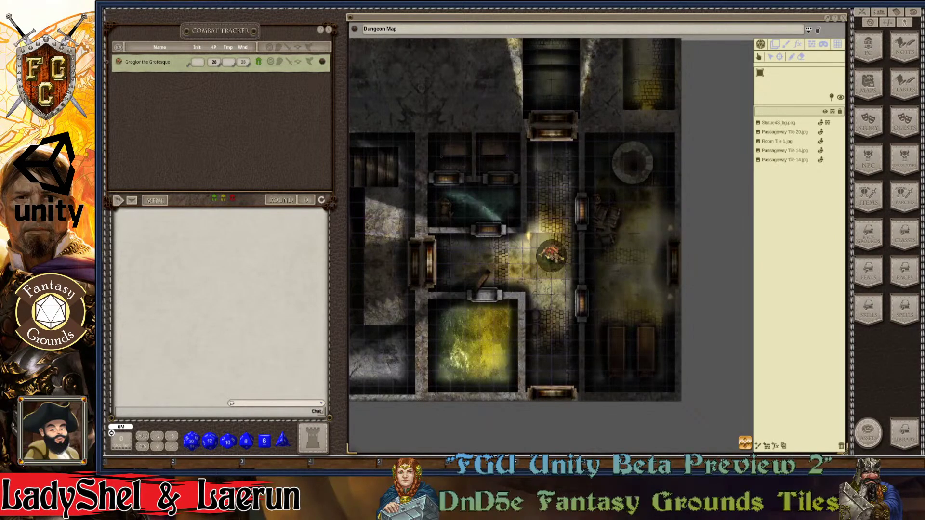
pyautogui.scroll(3, 605, 265)
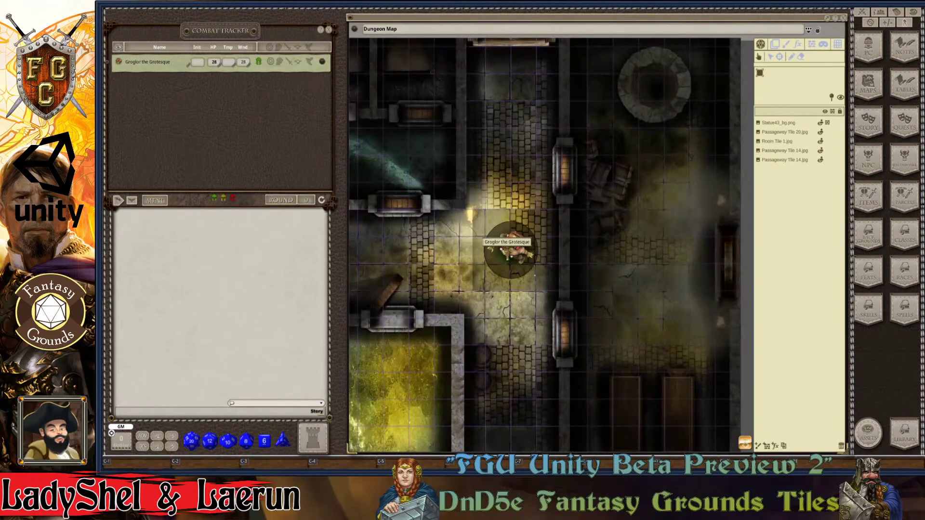
pyautogui.moveTo(533, 243); pyautogui.dragTo(544, 193)
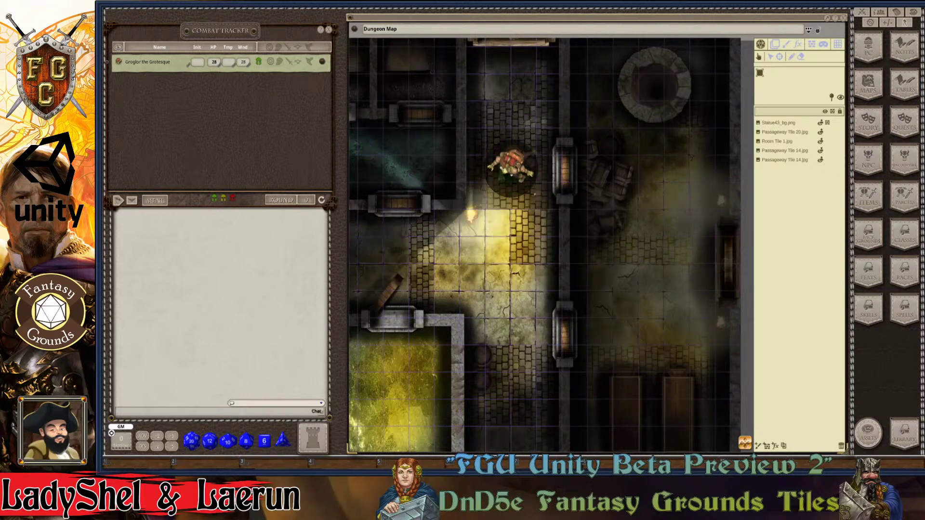
pyautogui.scroll(2, 588, 198)
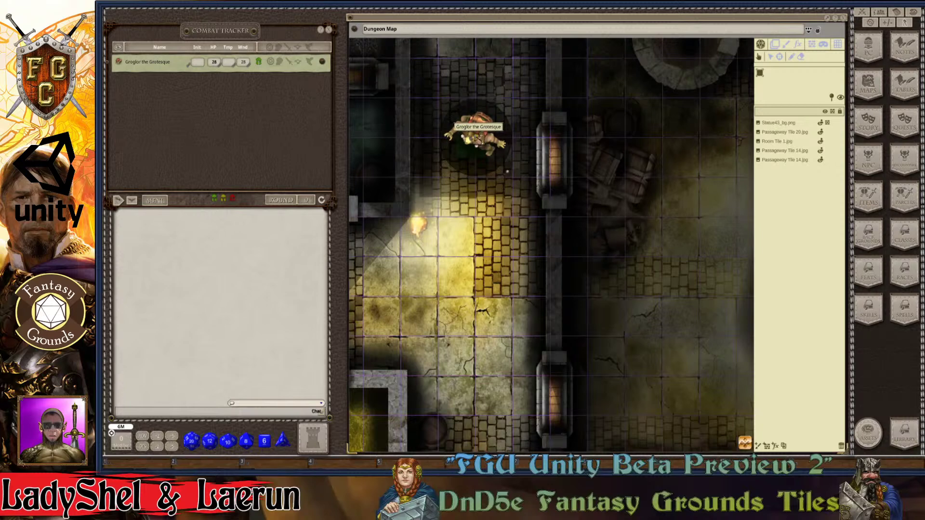
pyautogui.scroll(-4, 477, 137)
pyautogui.scroll(-3, 477, 140)
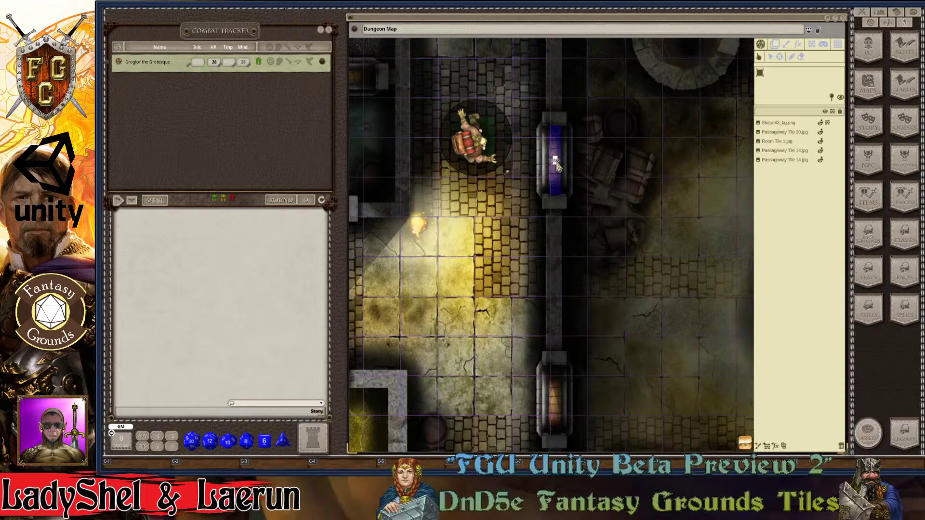
# Step: Open the northern door in the well room's west wall to test the token's view through it
pyautogui.click(557, 165)
pyautogui.scroll(-4, 645, 235)
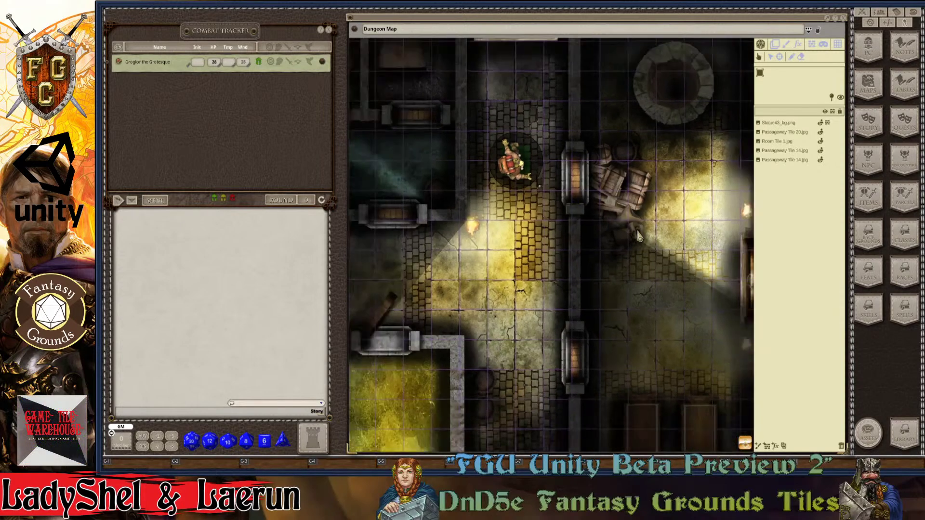
pyautogui.moveTo(562, 187); pyautogui.dragTo(580, 196)
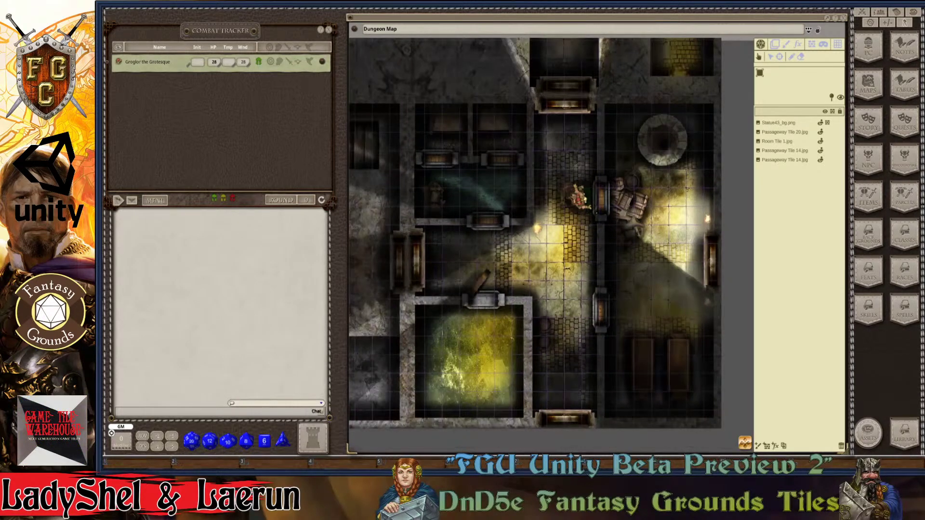
pyautogui.scroll(4, 663, 265)
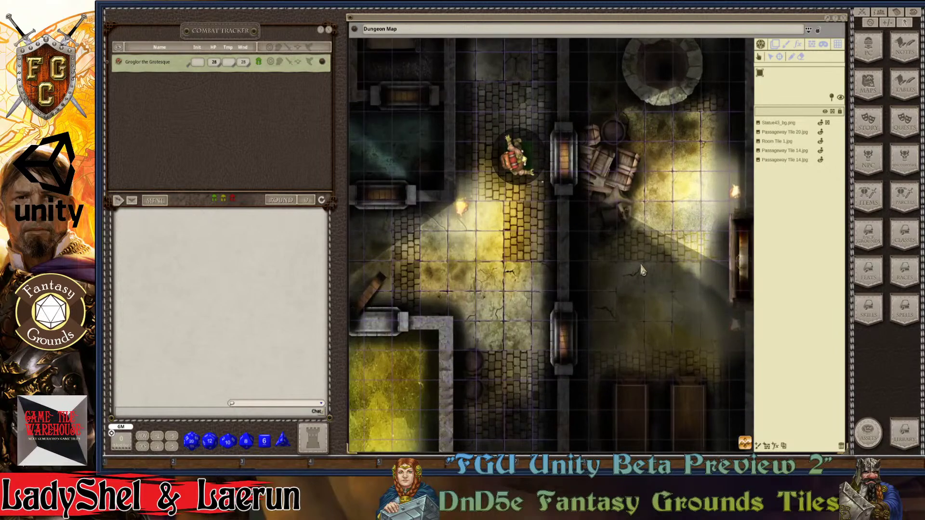
# Step: Move the Groglor token south along the corridor to the squares beside the southern door and check its line of sight
pyautogui.moveTo(542, 182); pyautogui.dragTo(536, 353)
pyautogui.scroll(2, 567, 328)
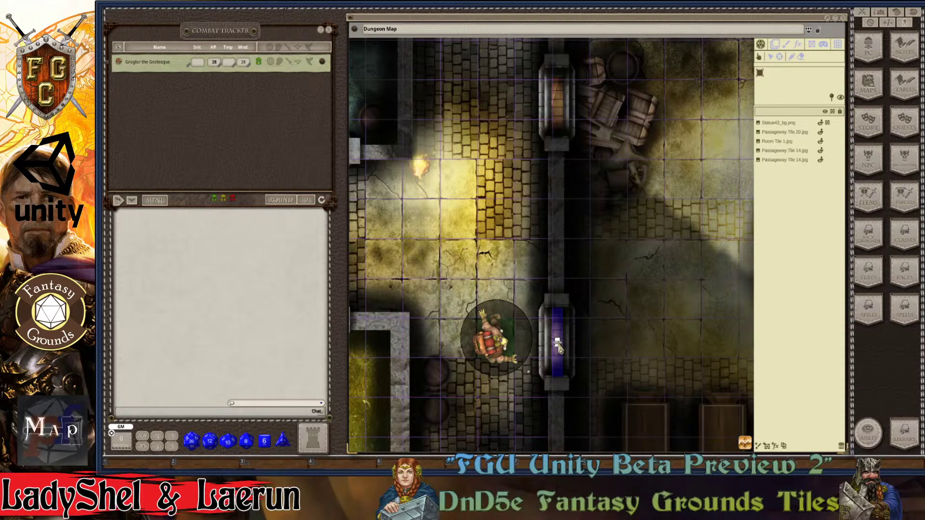
pyautogui.scroll(2, 583, 343)
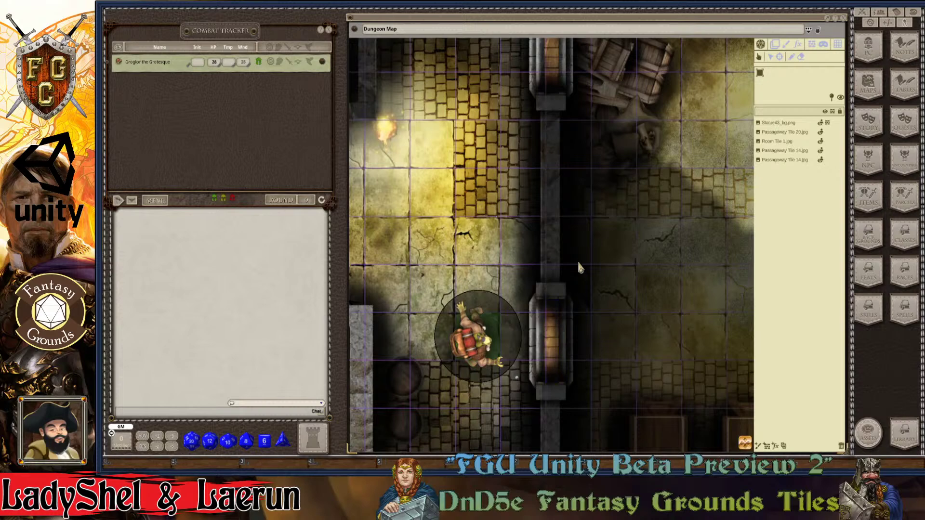
pyautogui.scroll(-5, 576, 265)
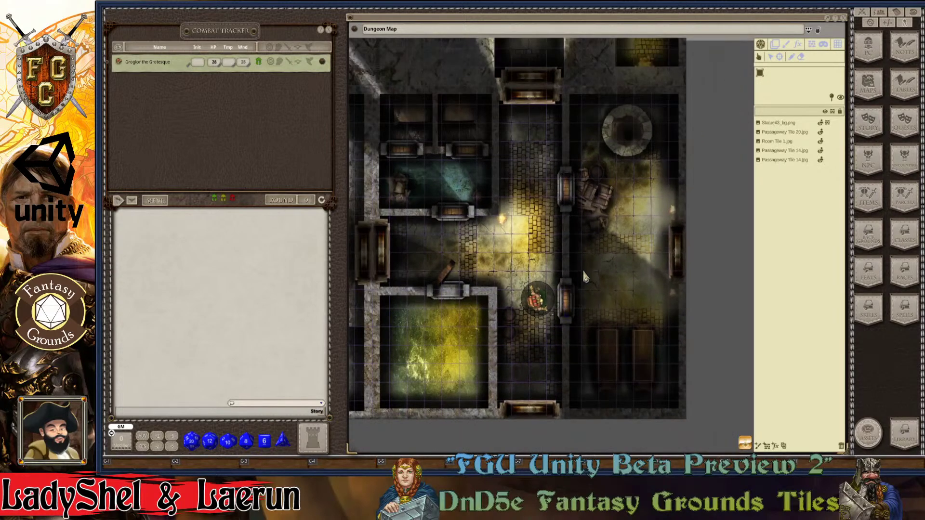
pyautogui.scroll(2, 576, 279)
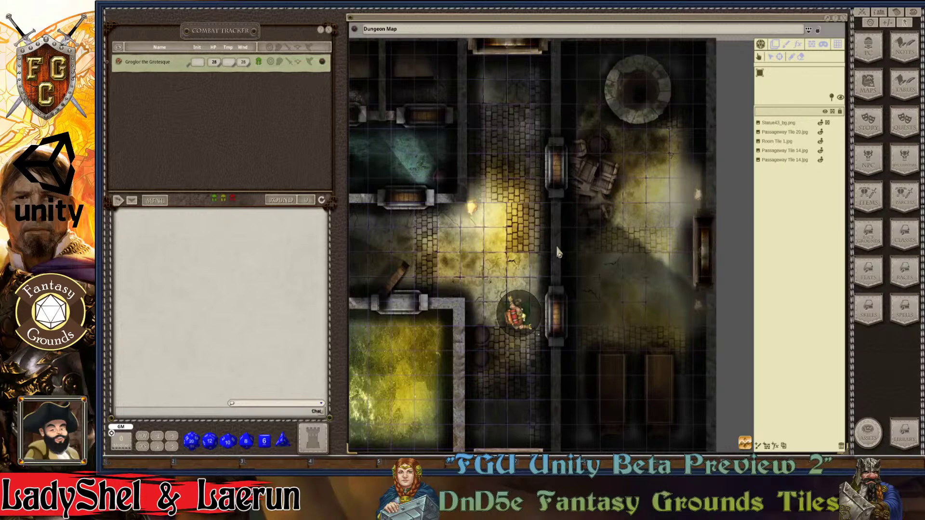
# Step: Move the Groglor token into the well room, just east of the pile of crates and sacks
pyautogui.moveTo(524, 303); pyautogui.dragTo(635, 217)
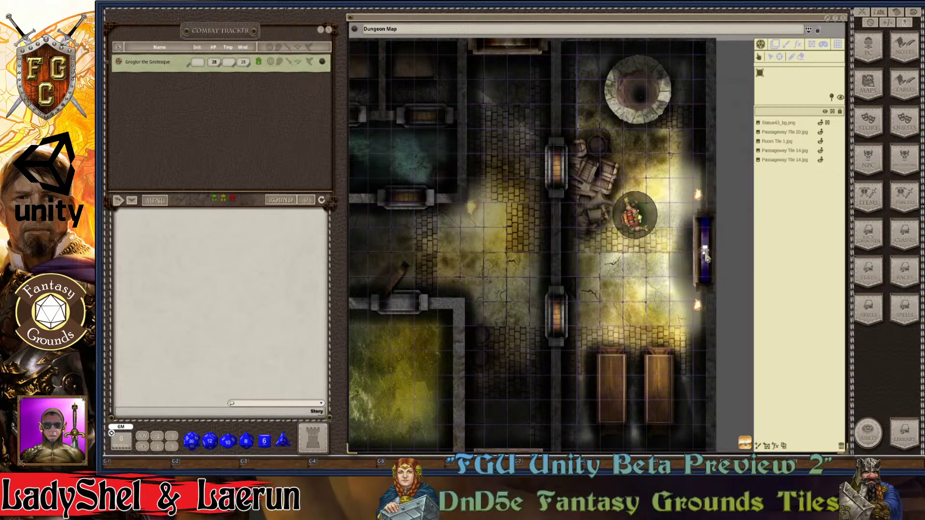
pyautogui.scroll(5, 705, 250)
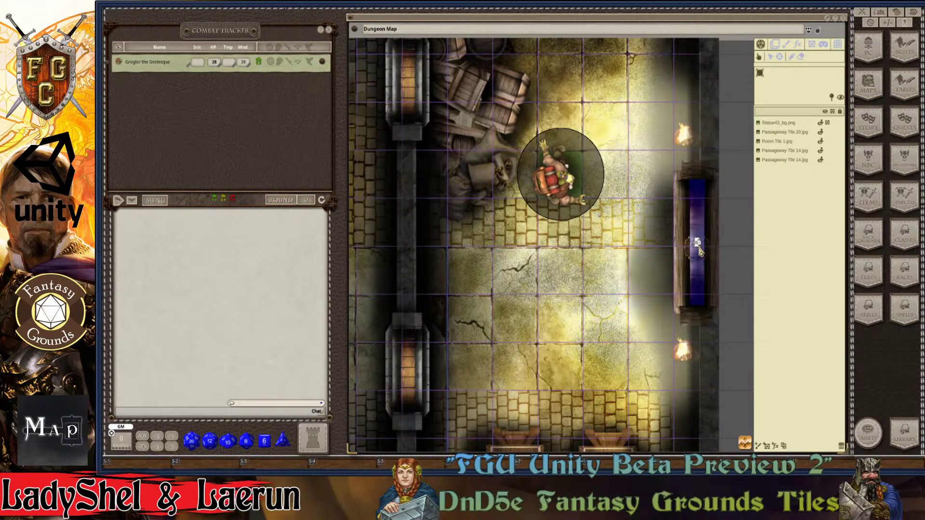
pyautogui.scroll(-5, 659, 280)
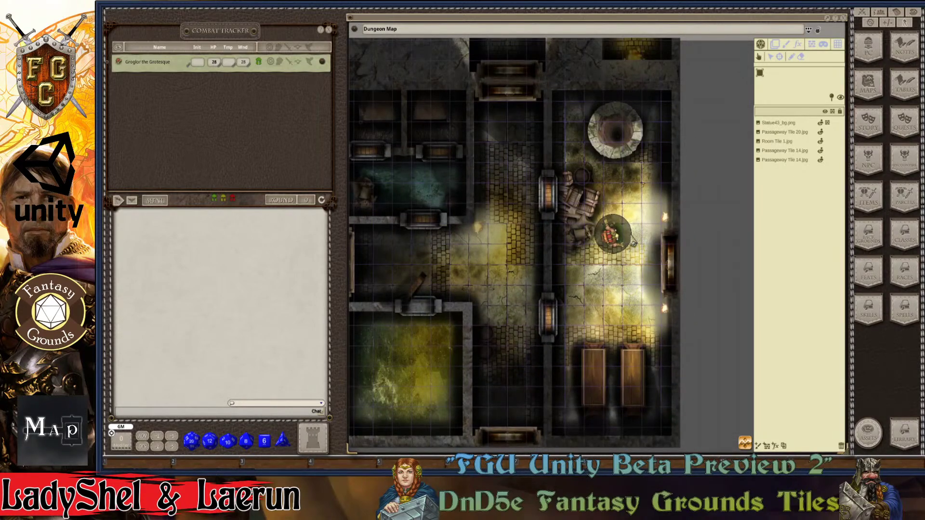
# Step: Move the Groglor token north to the edge of the well, then back one square south to test its view
pyautogui.moveTo(632, 229); pyautogui.dragTo(644, 208)
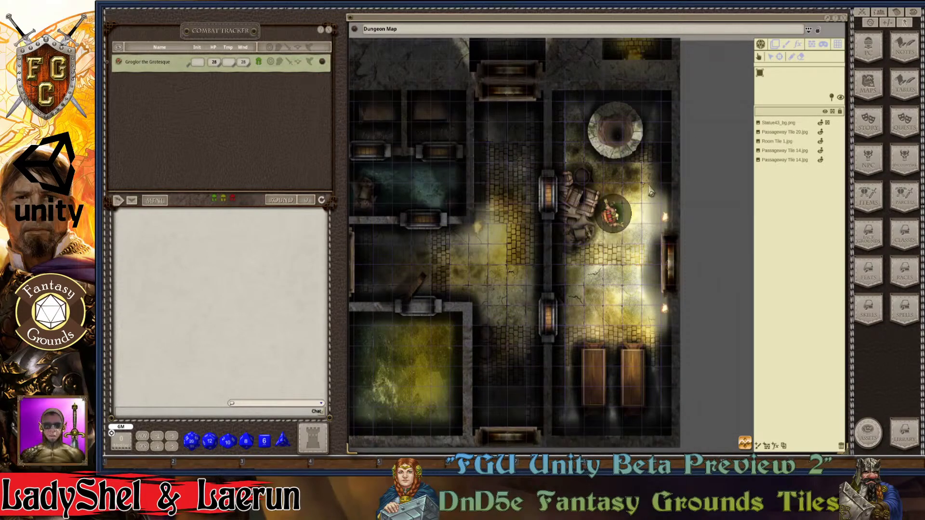
pyautogui.scroll(5, 650, 190)
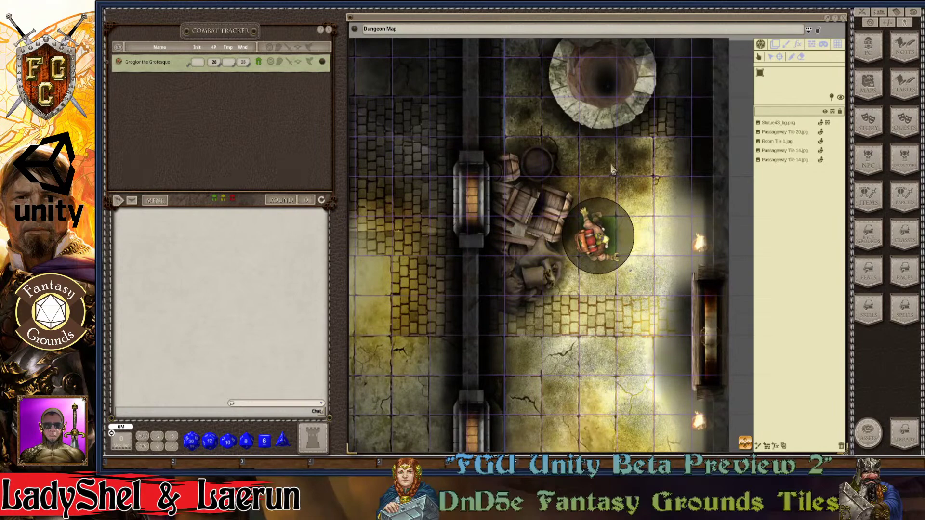
pyautogui.press('Up')
pyautogui.press('Up')
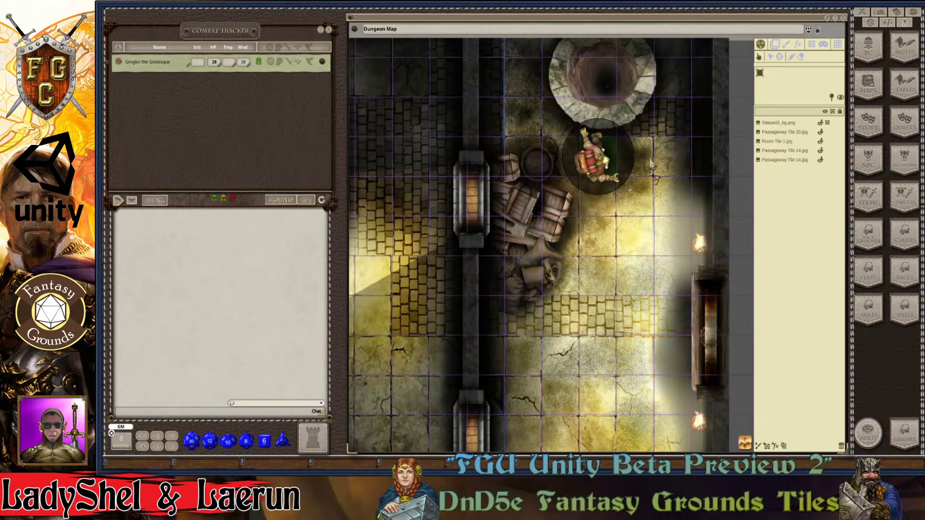
pyautogui.press('Down')
pyautogui.scroll(3, 665, 118)
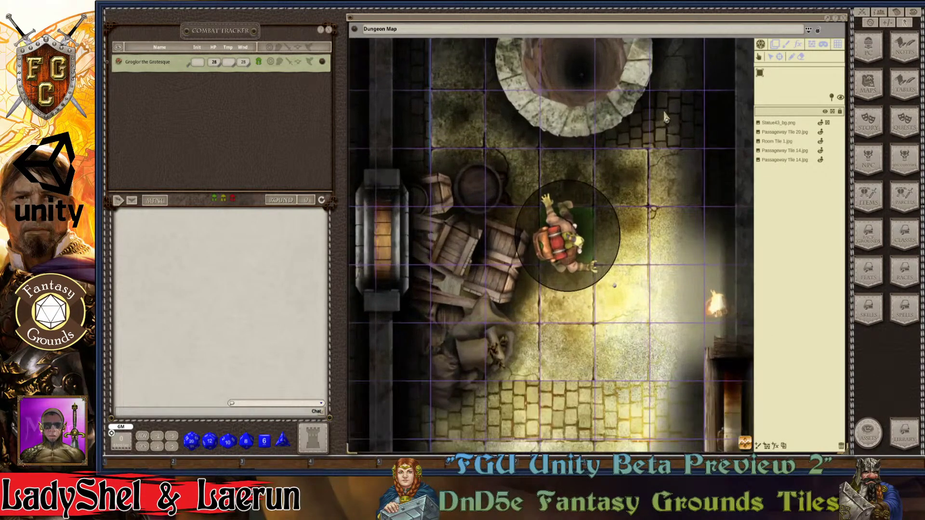
# Step: Move the Groglor token between the squares just south and southeast of the well to test its line of sight
pyautogui.scroll(-2, 664, 116)
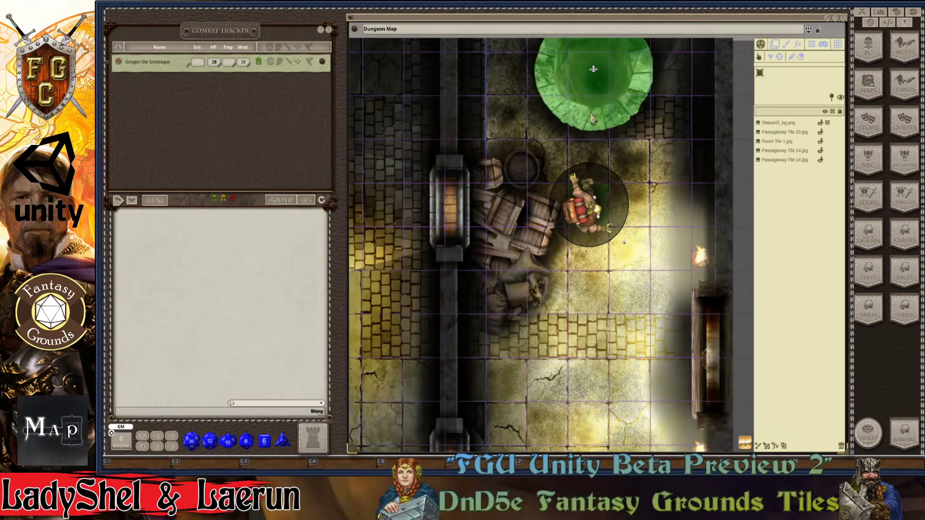
pyautogui.scroll(1, 630, 122)
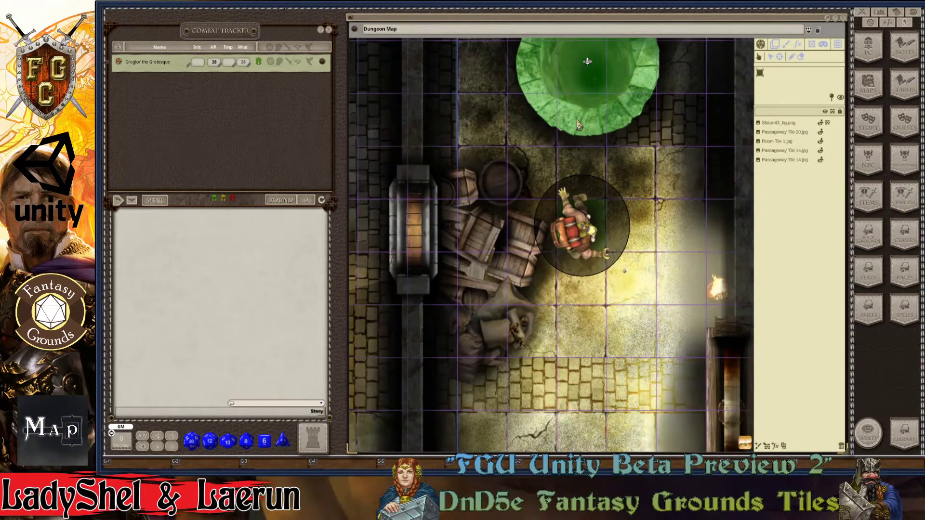
pyautogui.moveTo(583, 234); pyautogui.dragTo(597, 214)
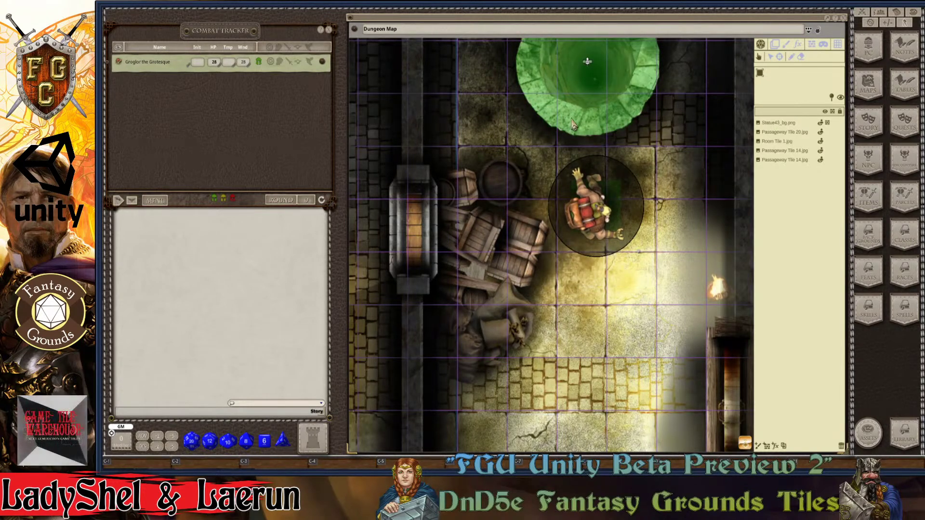
pyautogui.scroll(-3, 575, 123)
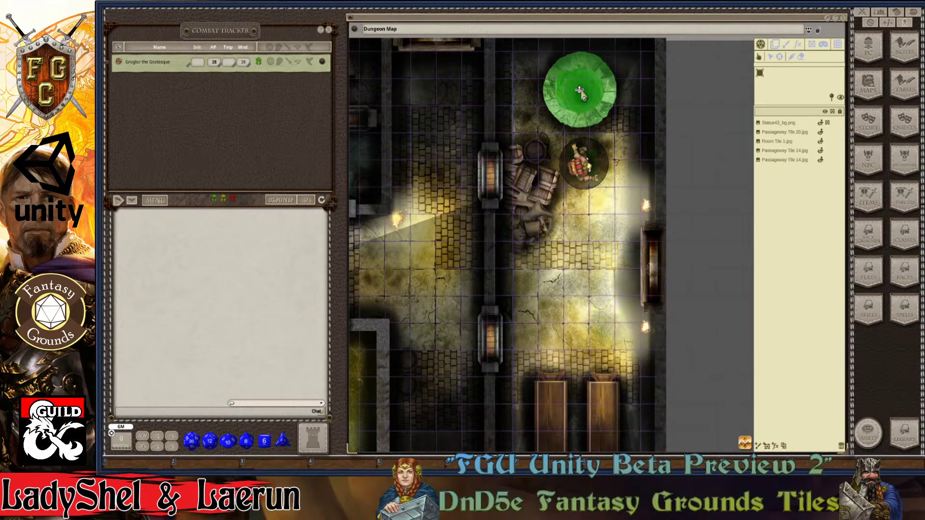
pyautogui.scroll(2, 625, 121)
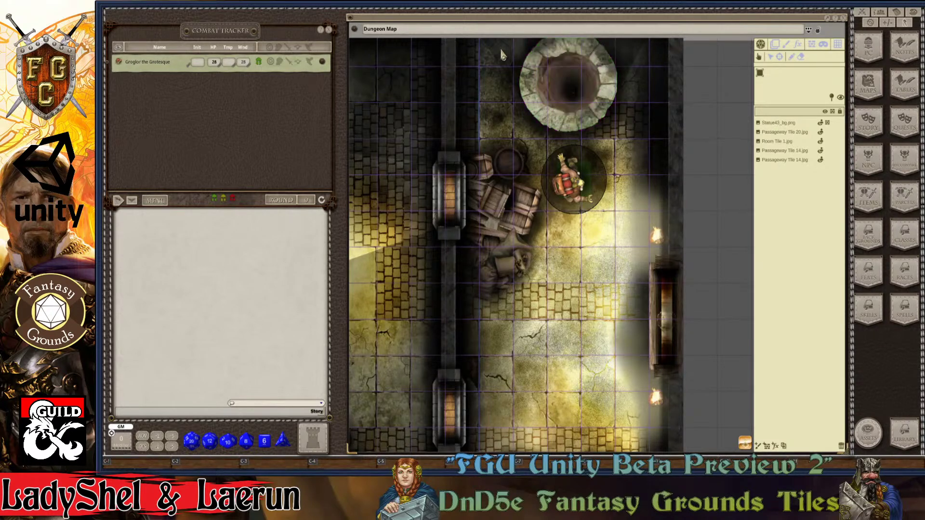
pyautogui.moveTo(574, 179); pyautogui.dragTo(573, 231)
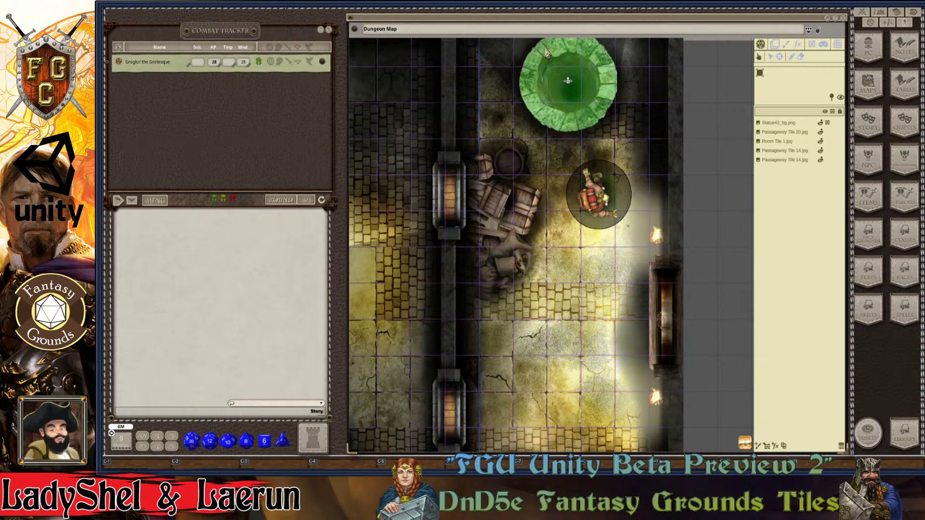
pyautogui.scroll(-3, 549, 49)
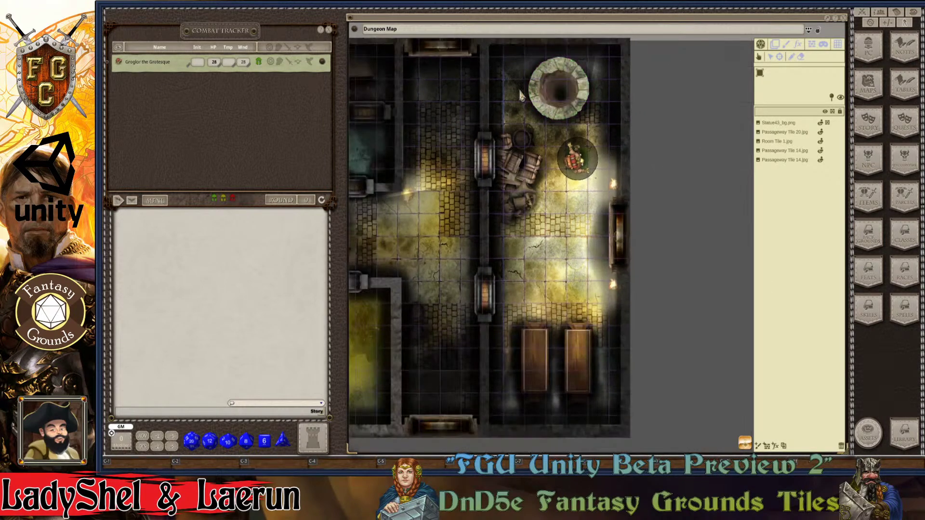
# Step: Move the Groglor token south through the well room to the square just north of the western table
pyautogui.moveTo(581, 163); pyautogui.dragTo(582, 219)
pyautogui.scroll(2, 583, 275)
pyautogui.moveTo(567, 183); pyautogui.dragTo(530, 275)
pyautogui.scroll(-3, 613, 393)
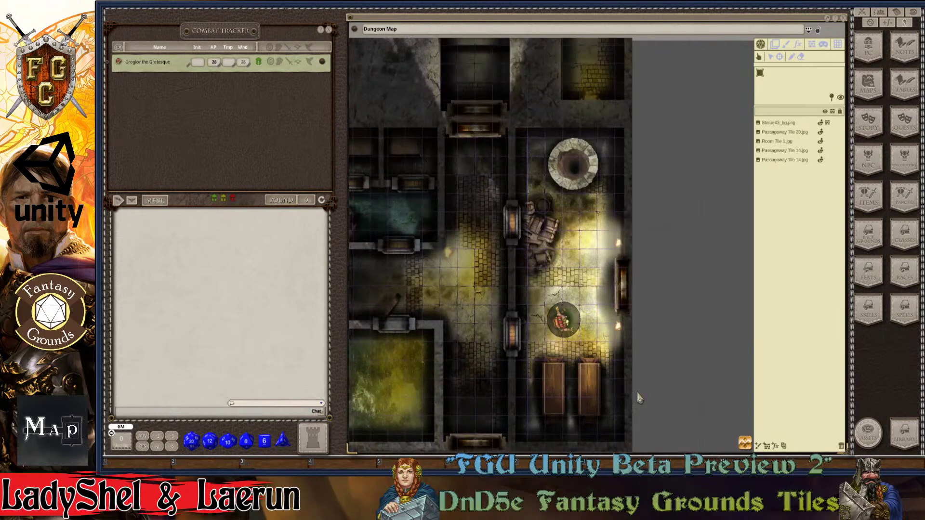
pyautogui.scroll(-3, 747, 445)
pyautogui.scroll(8, 737, 404)
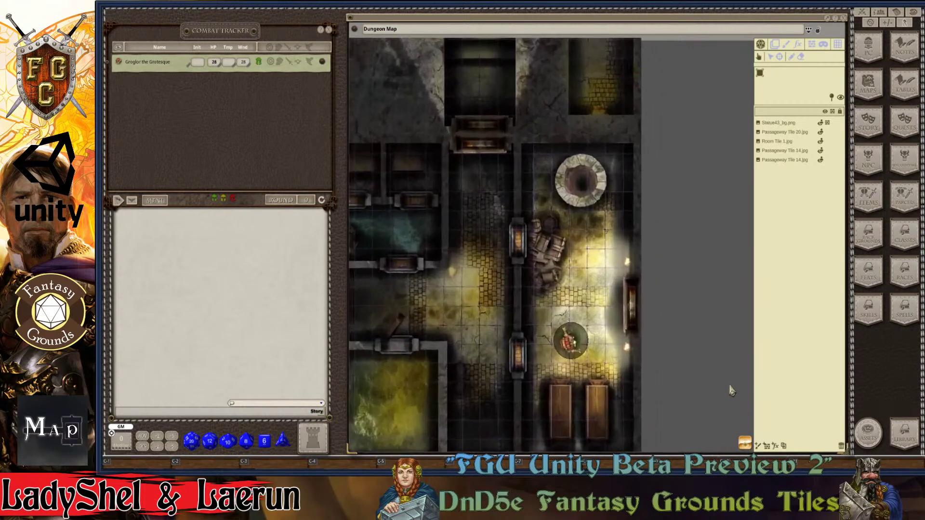
# Step: Move the Groglor token around the squares at the tables' north ends, finishing just north of the gap between them
pyautogui.scroll(-2, 747, 443)
pyautogui.scroll(-3, 648, 378)
pyautogui.scroll(5, 647, 376)
pyautogui.scroll(2, 647, 375)
pyautogui.moveTo(515, 411); pyautogui.dragTo(568, 121)
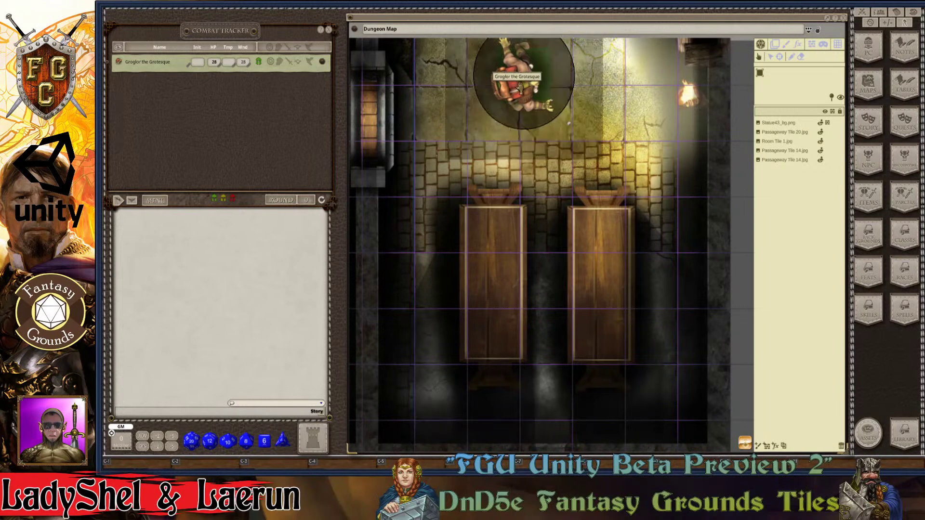
pyautogui.moveTo(525, 84); pyautogui.dragTo(560, 131)
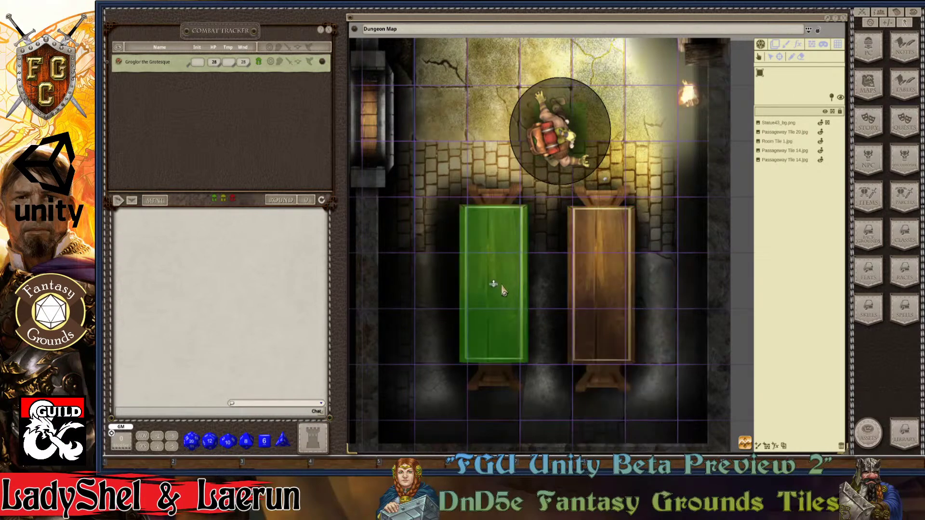
pyautogui.moveTo(560, 131); pyautogui.dragTo(625, 162)
pyautogui.moveTo(670, 211); pyautogui.dragTo(547, 103)
pyautogui.scroll(-2, 536, 246)
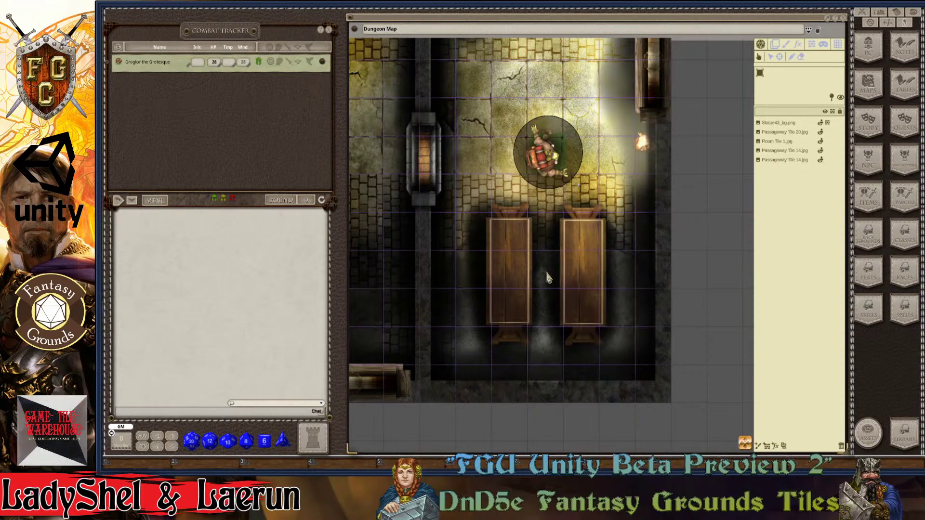
# Step: Examine the pile of crates and sacks and the northern door beside it in the well room's west wall
pyautogui.scroll(-5, 548, 279)
pyautogui.scroll(5, 521, 150)
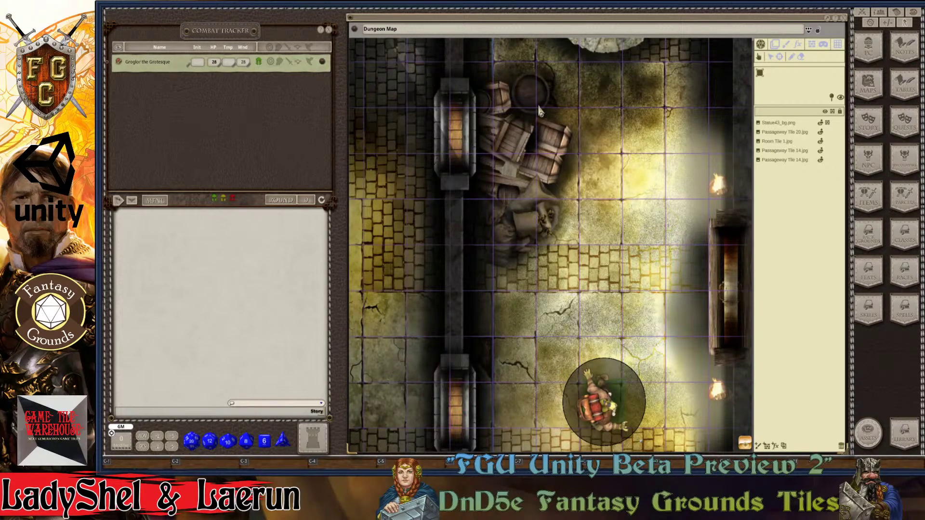
pyautogui.scroll(-3, 539, 111)
pyautogui.scroll(4, 554, 119)
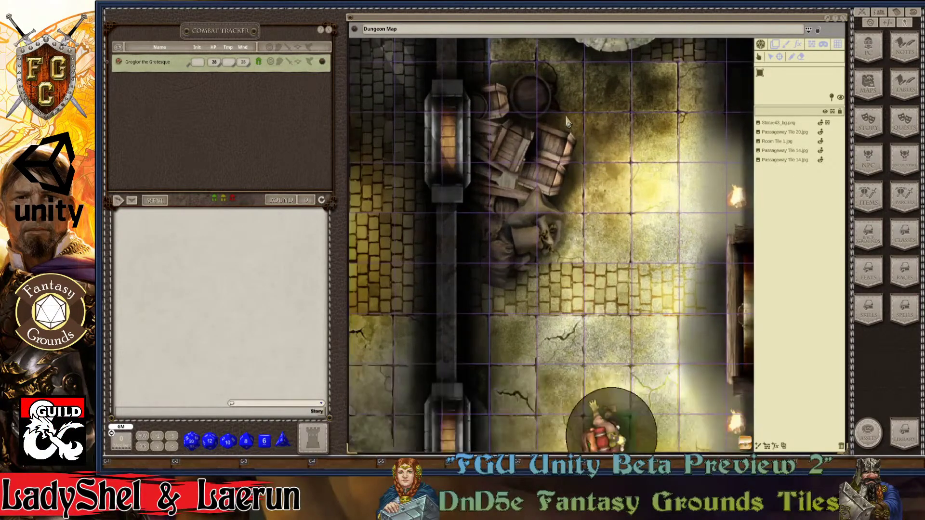
pyautogui.scroll(3, 567, 122)
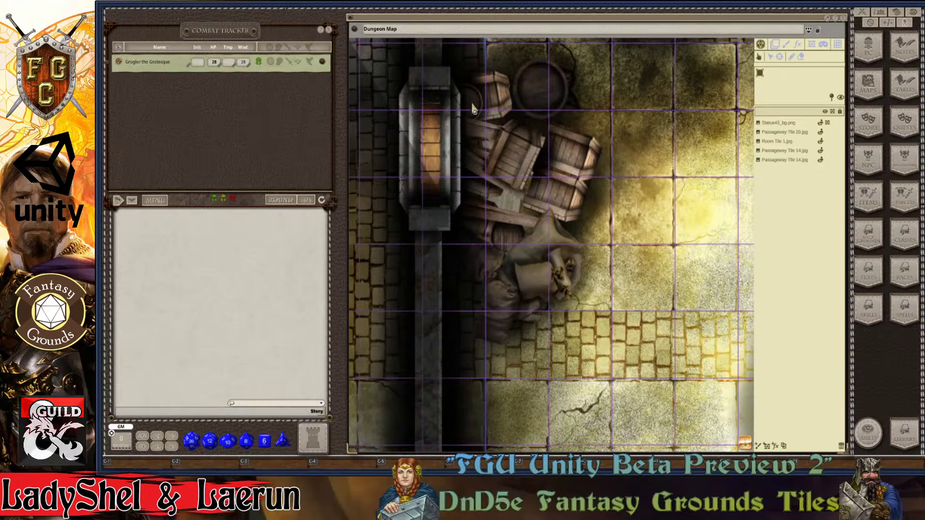
pyautogui.scroll(-5, 470, 111)
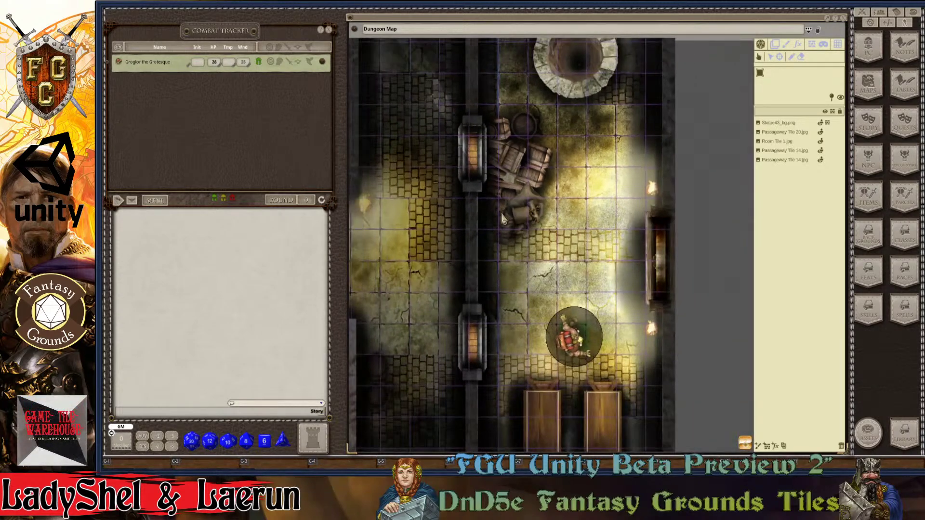
pyautogui.scroll(1, 524, 173)
pyautogui.scroll(4, 504, 223)
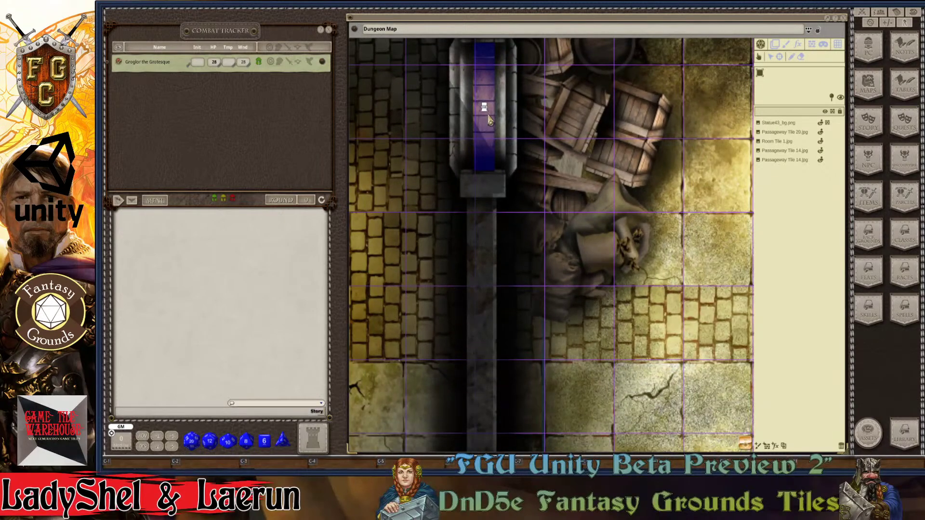
pyautogui.scroll(-2, 480, 133)
# Step: Move the Groglor token to the east side of the crate pile, then southwest to the floor just below the sacks
pyautogui.moveTo(665, 420); pyautogui.dragTo(629, 186)
pyautogui.scroll(3, 483, 109)
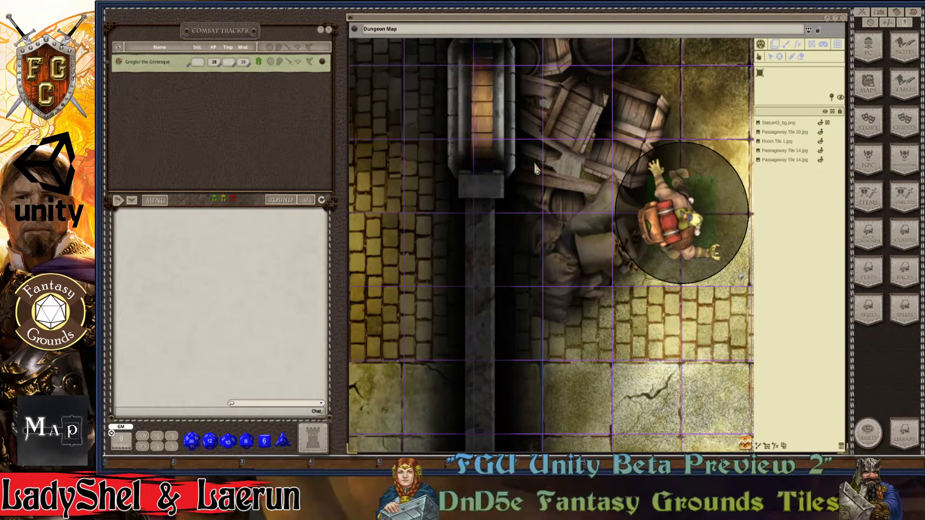
pyautogui.scroll(-3, 539, 229)
pyautogui.moveTo(585, 214); pyautogui.dragTo(539, 262)
pyautogui.scroll(5, 540, 263)
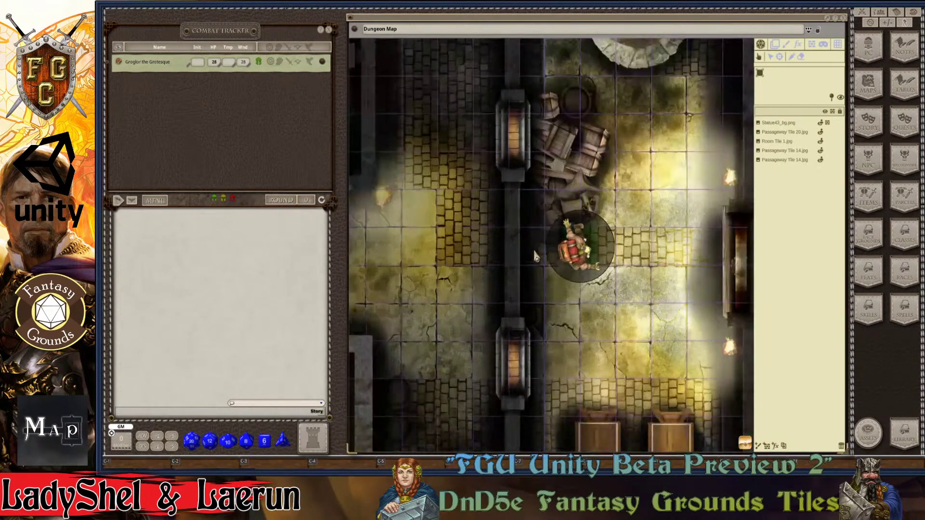
pyautogui.moveTo(665, 250); pyautogui.dragTo(656, 285)
pyautogui.scroll(-5, 656, 287)
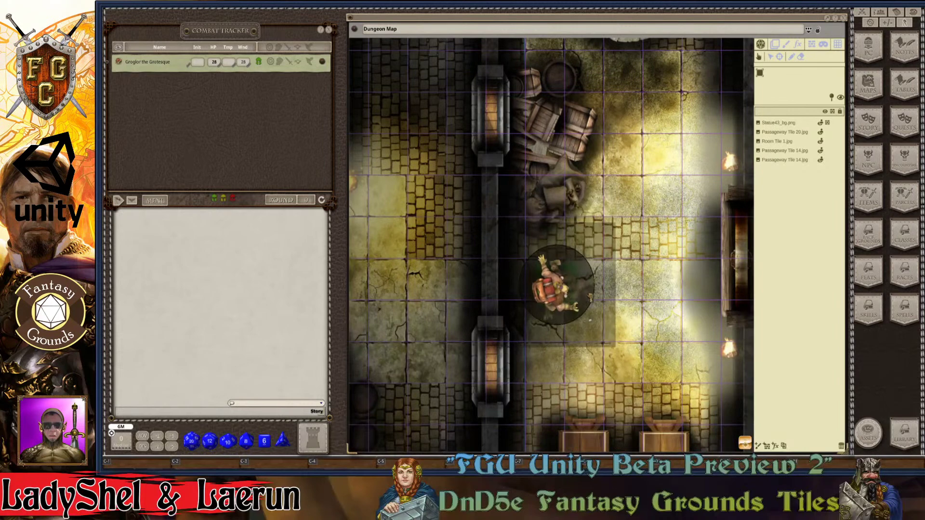
pyautogui.scroll(3, 499, 163)
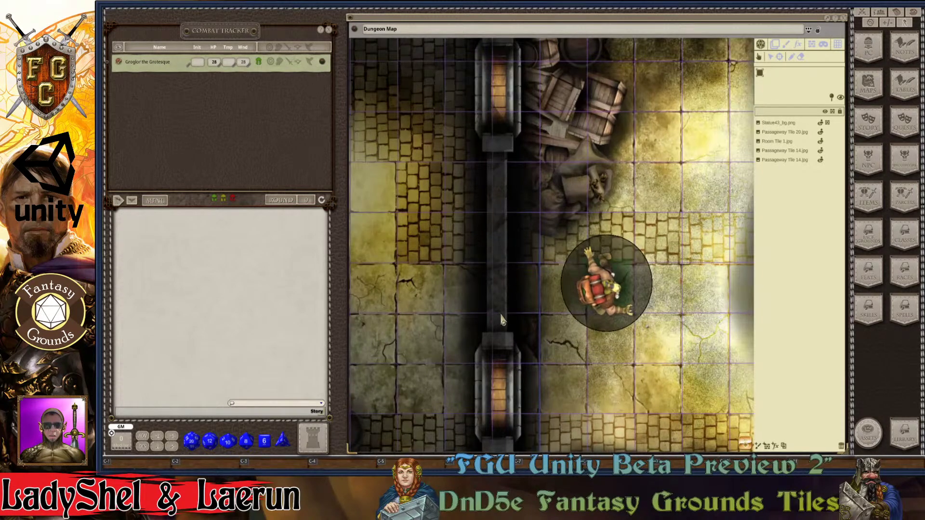
# Step: Examine the wall section between the northern and southern doors on the well room's west side
pyautogui.scroll(3, 512, 276)
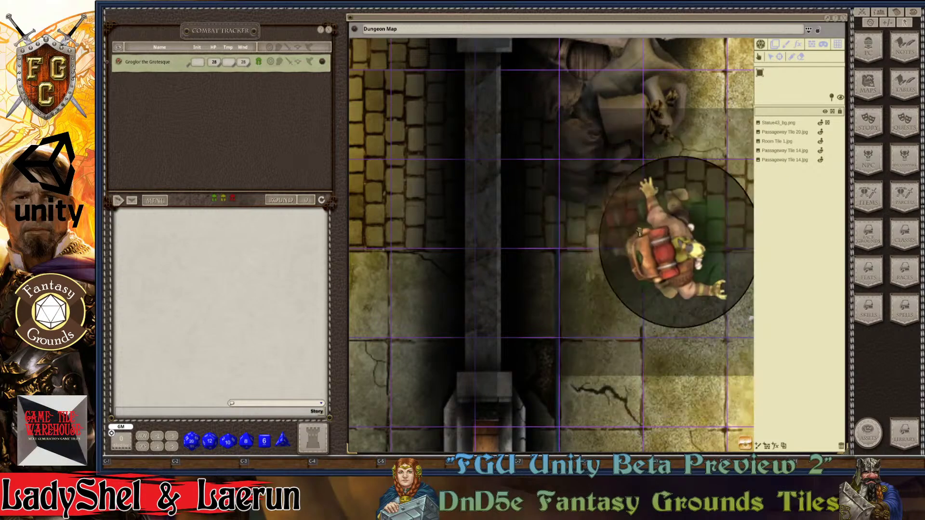
pyautogui.scroll(-3, 492, 272)
pyautogui.scroll(-2, 493, 275)
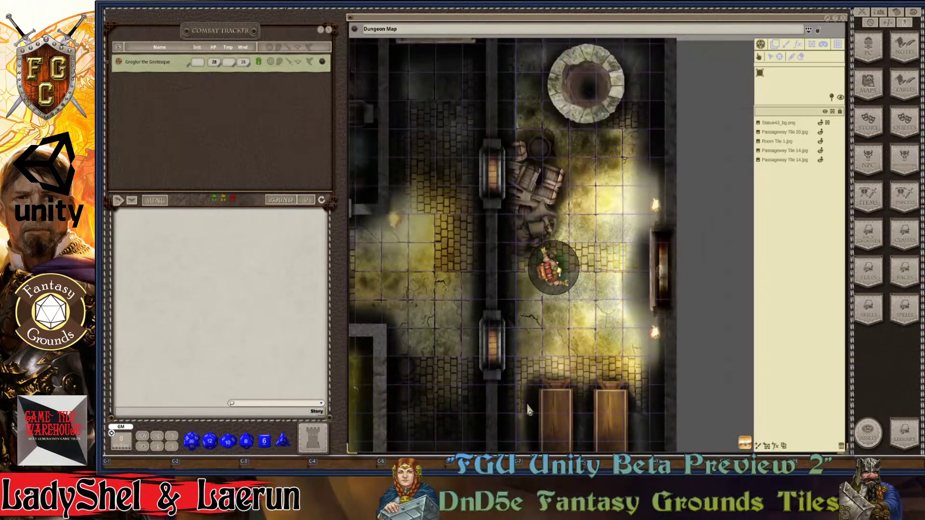
pyautogui.scroll(3, 488, 154)
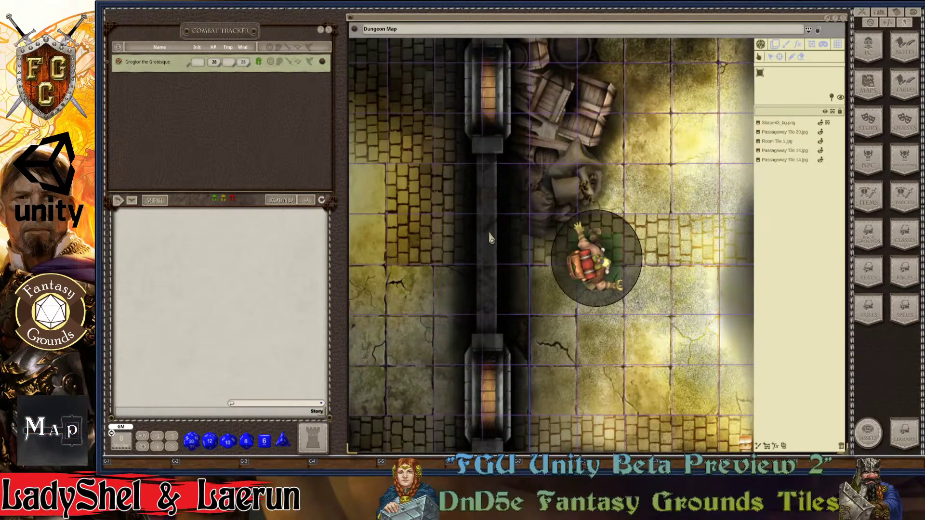
pyautogui.scroll(2, 488, 228)
pyautogui.scroll(-2, 486, 82)
pyautogui.scroll(-1, 487, 82)
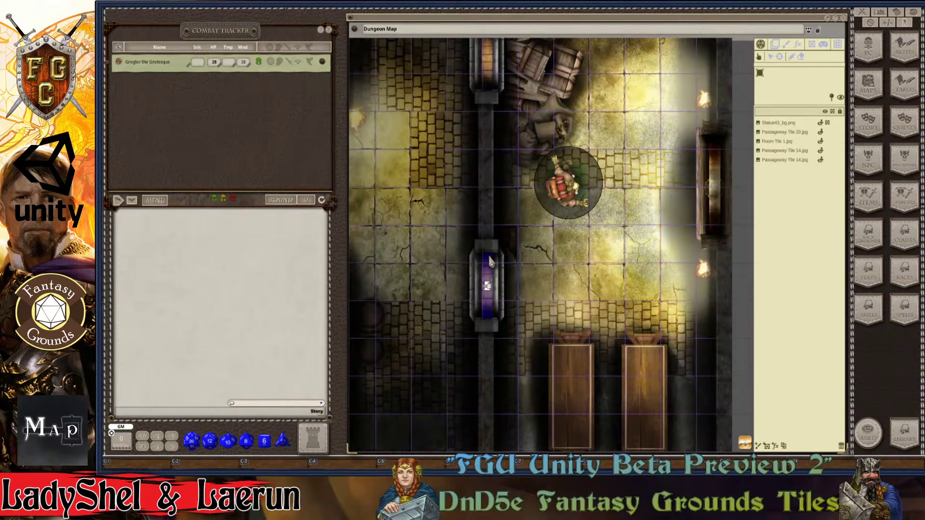
pyautogui.scroll(1, 484, 115)
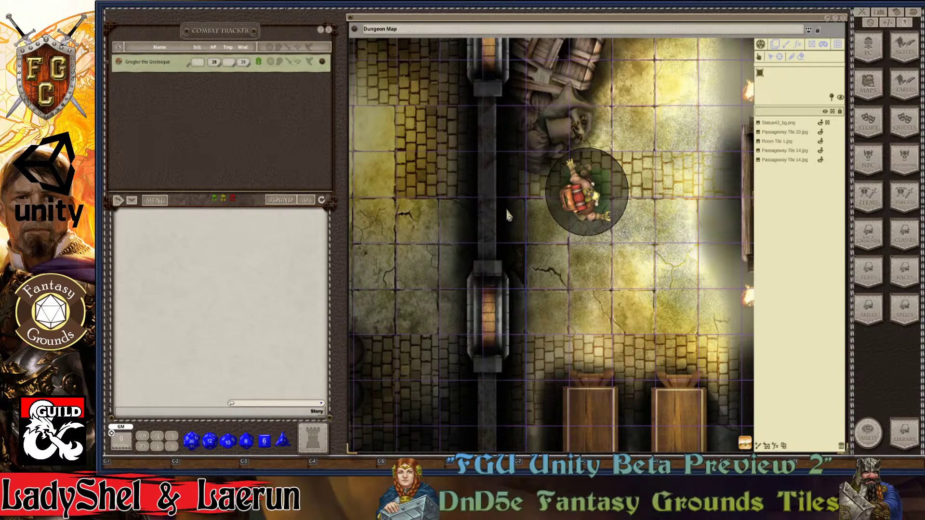
pyautogui.scroll(-3, 507, 212)
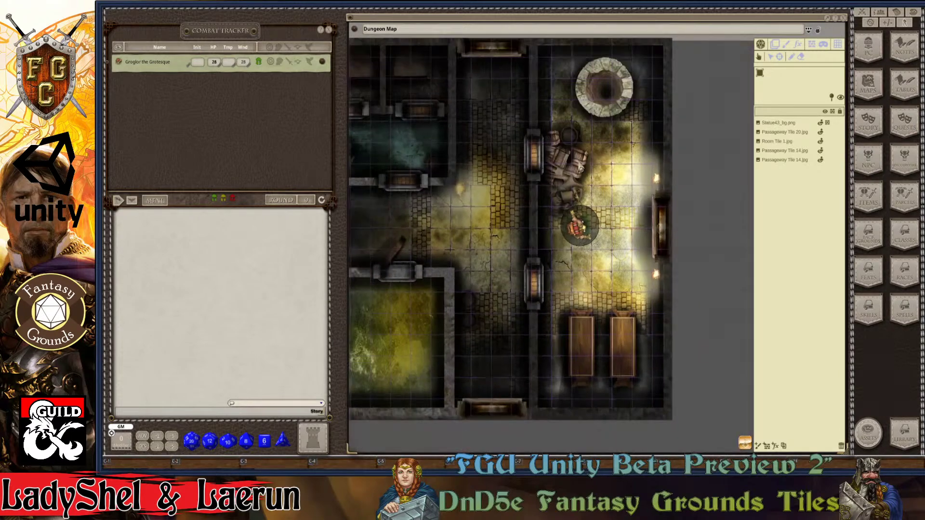
pyautogui.scroll(-2, 498, 213)
pyautogui.scroll(4, 498, 213)
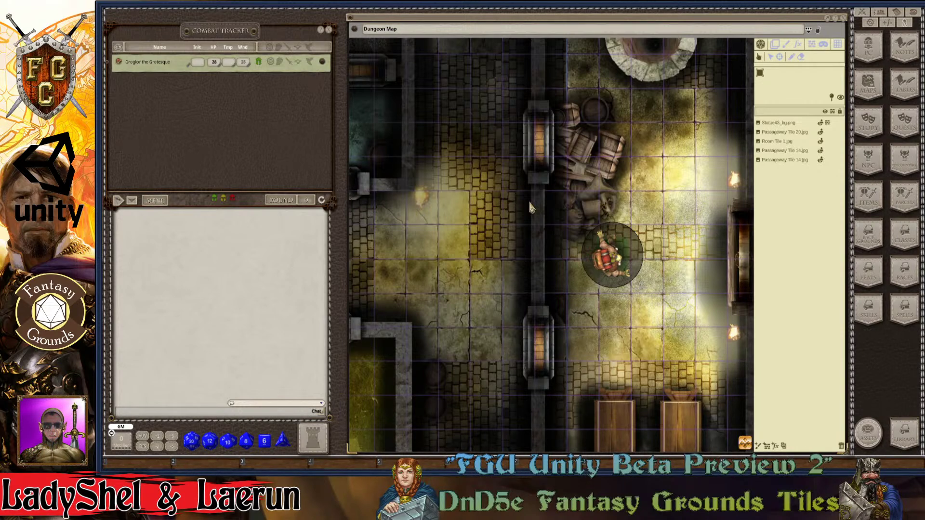
# Step: Look over the whole dungeon map, then the corridor, cell and stair rooms west of the well room
pyautogui.scroll(-5, 617, 190)
pyautogui.scroll(-5, 618, 192)
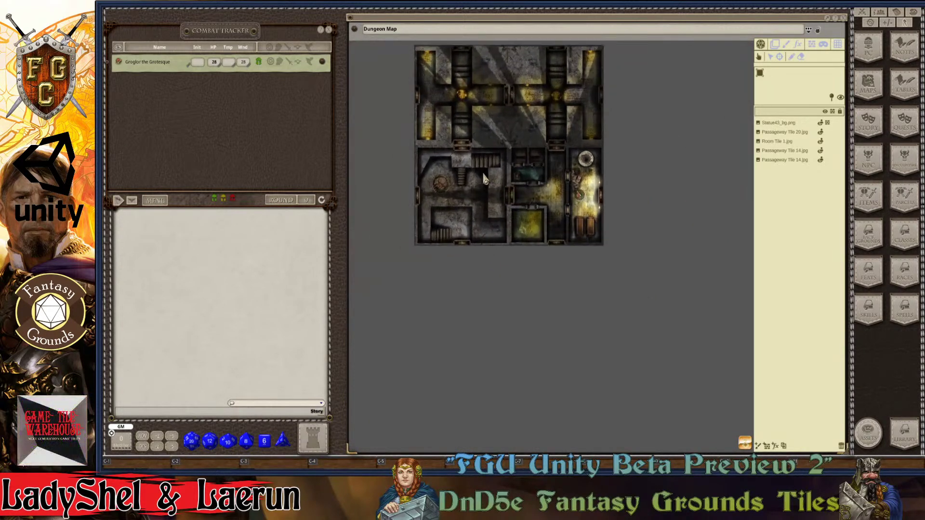
pyautogui.scroll(1, 484, 178)
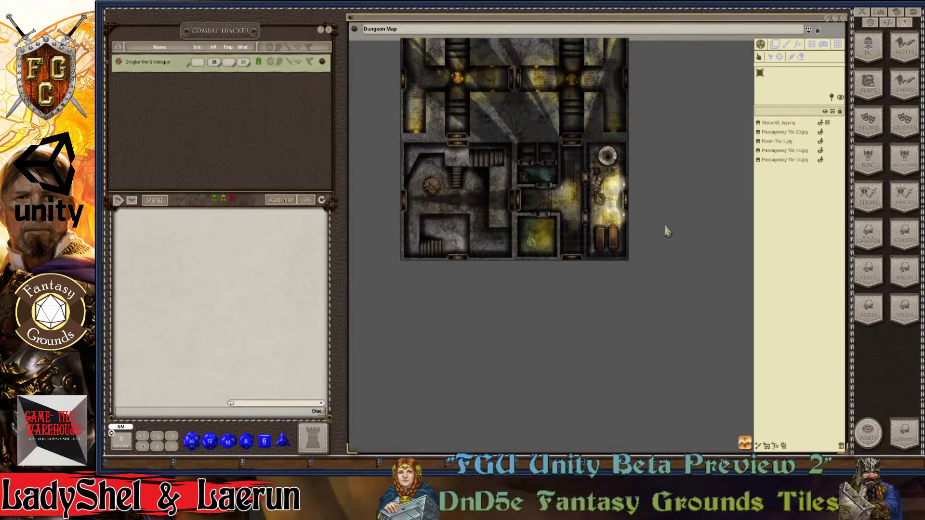
pyautogui.scroll(2, 666, 234)
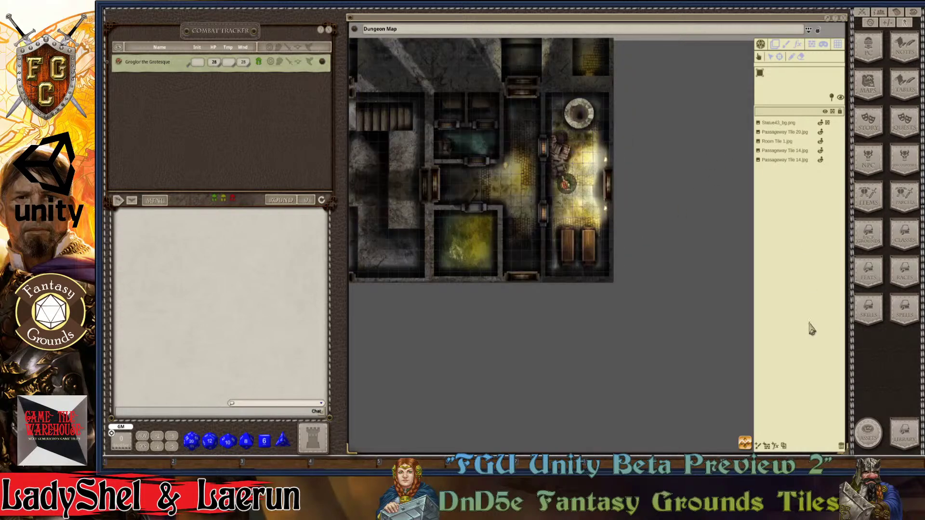
pyautogui.press('ctrl')
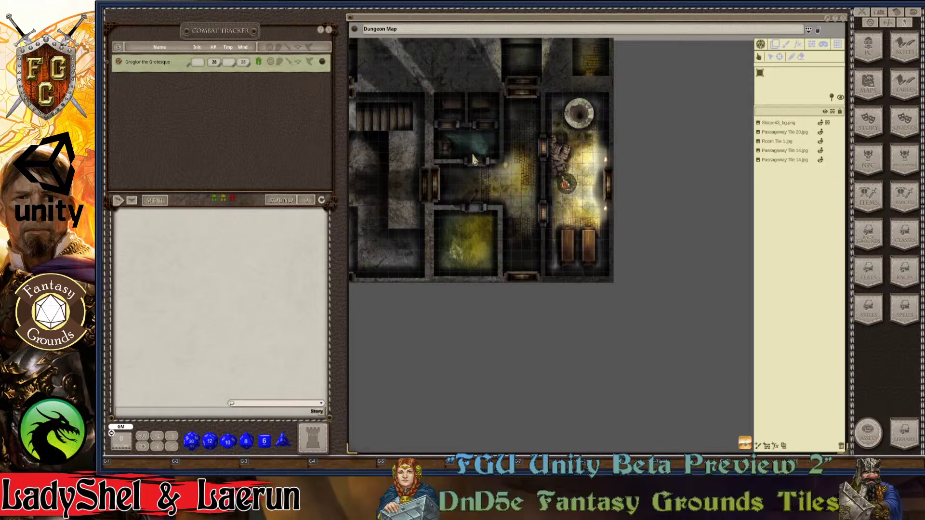
pyautogui.scroll(2, 487, 169)
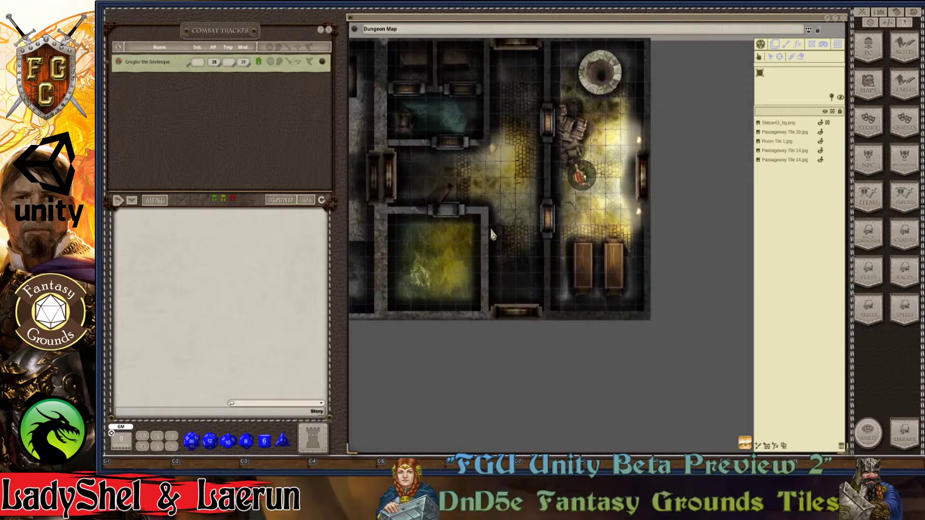
pyautogui.scroll(-4, 490, 229)
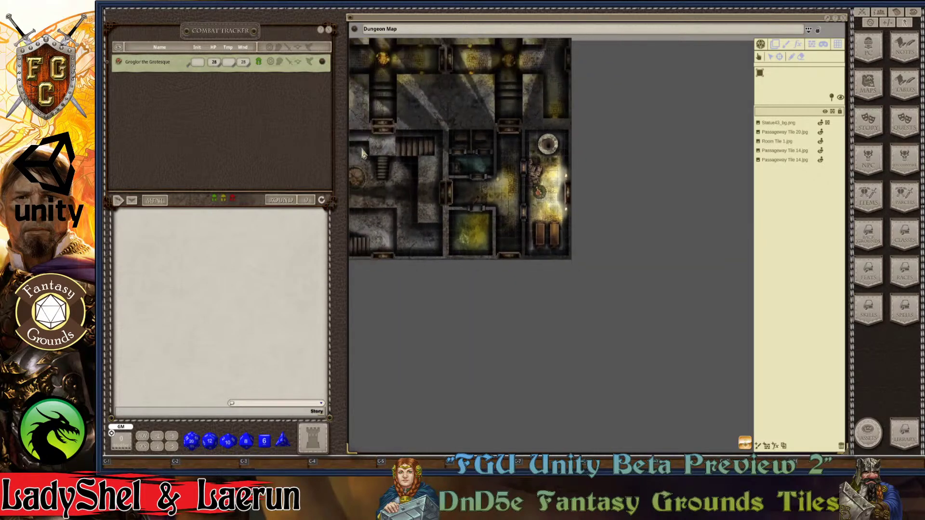
pyautogui.scroll(4, 362, 153)
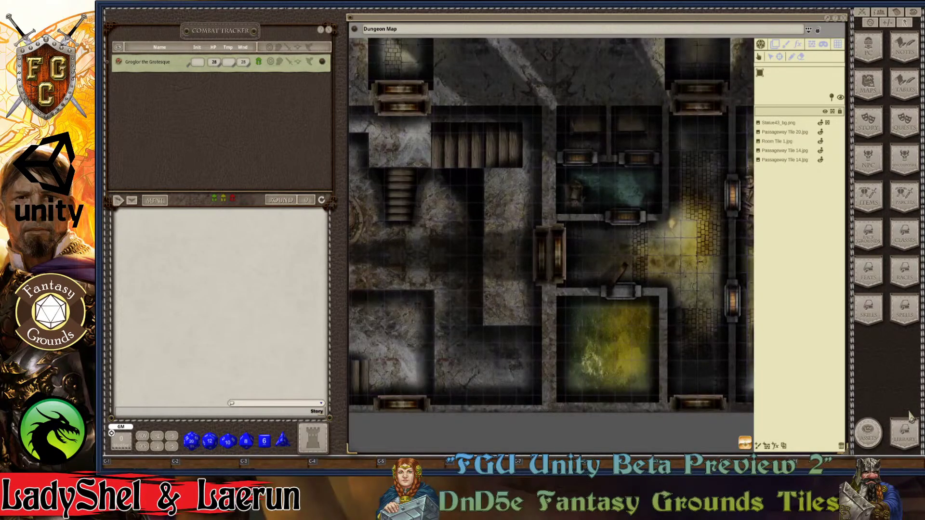
# Step: Open the token assets, place their window over the Dungeon Map and browse the first four pages of token packs
pyautogui.click(873, 439)
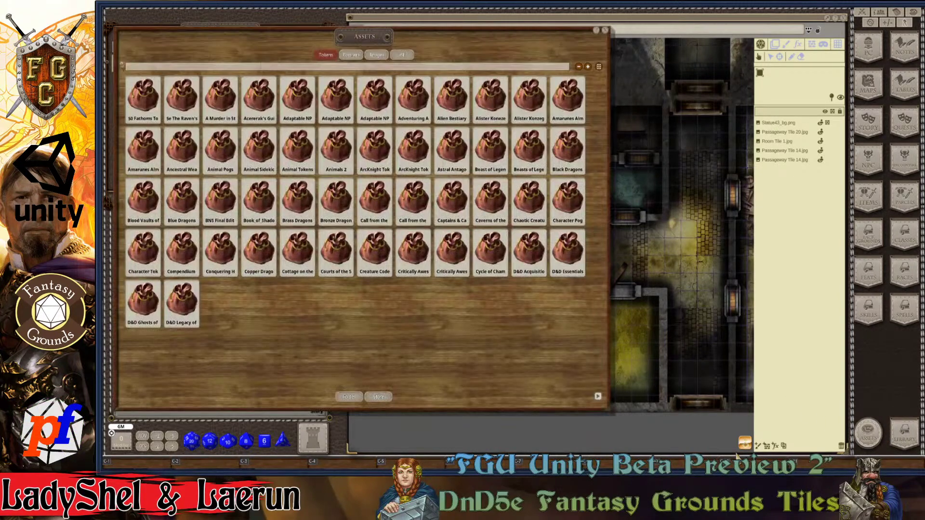
pyautogui.moveTo(383, 40); pyautogui.dragTo(611, 76)
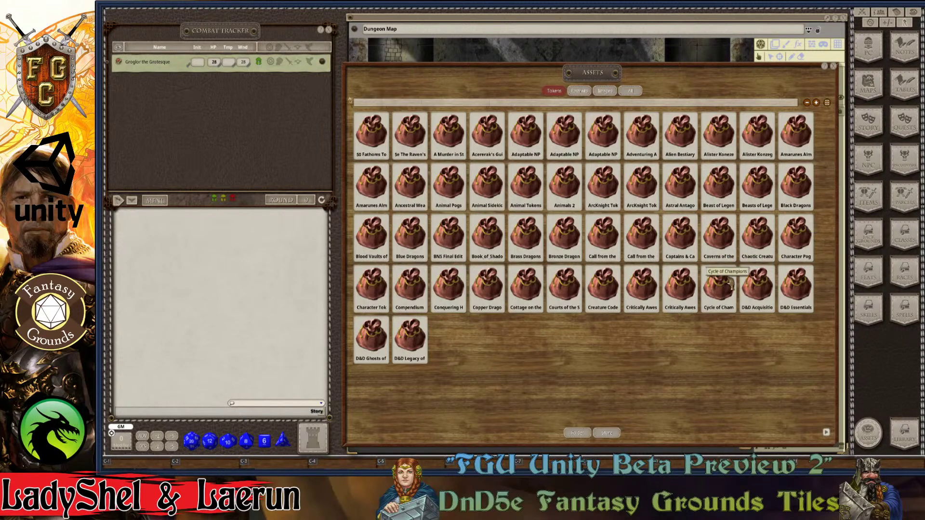
pyautogui.click(826, 436)
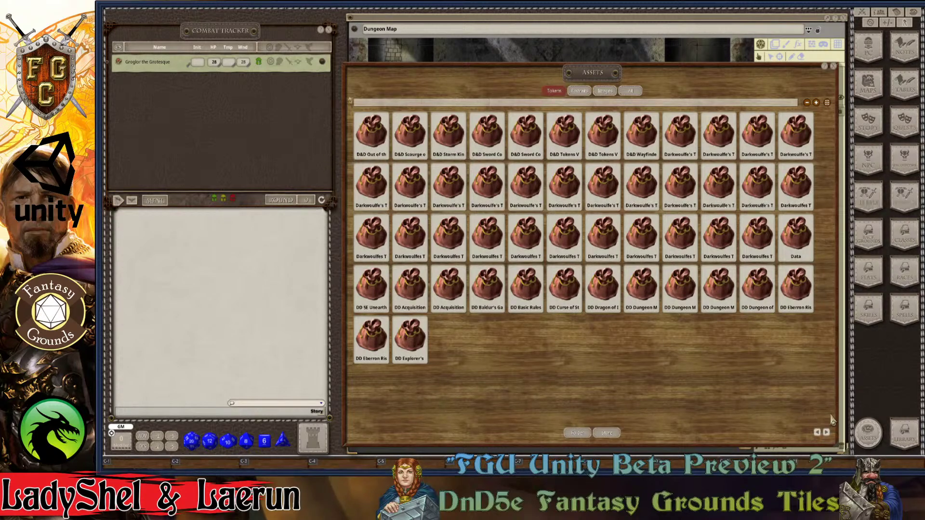
pyautogui.click(827, 435)
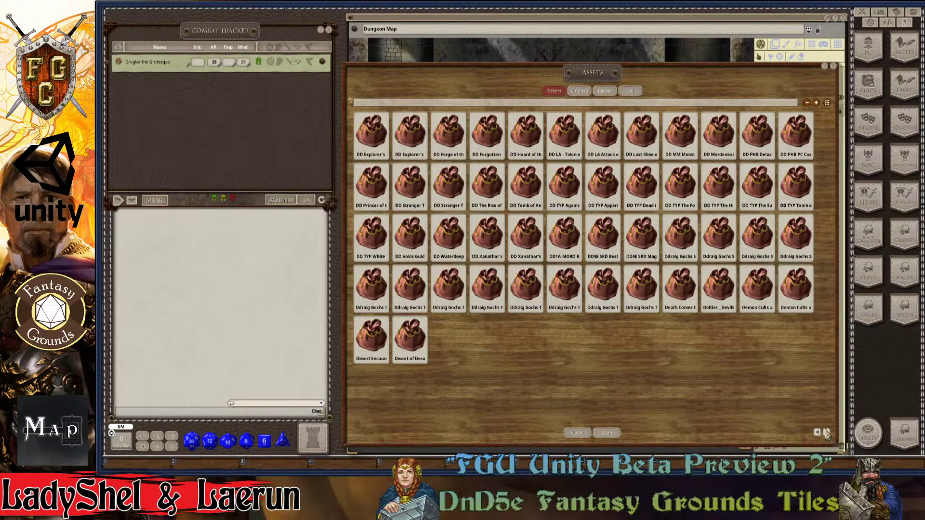
pyautogui.click(827, 433)
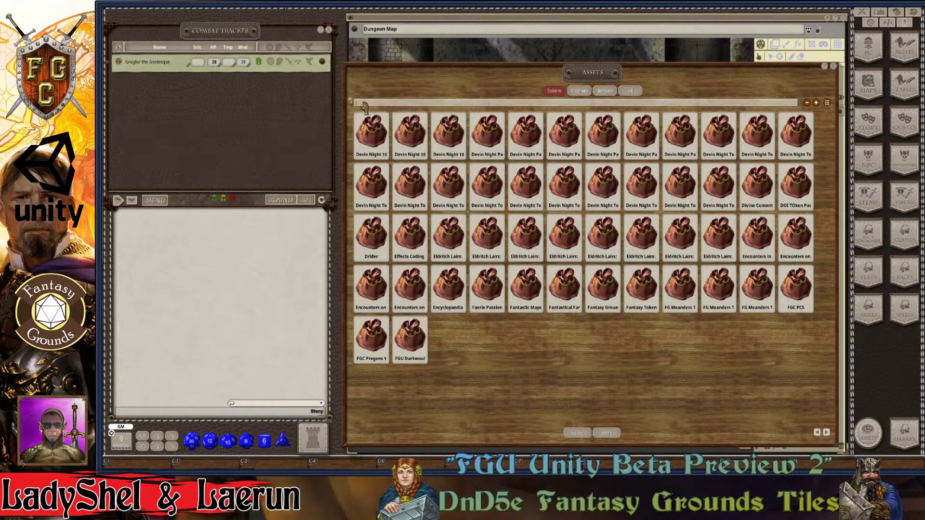
# Step: Filter the token packs by "Pogz" and open the Data/PogZ Tokens folder
pyautogui.write('Po')
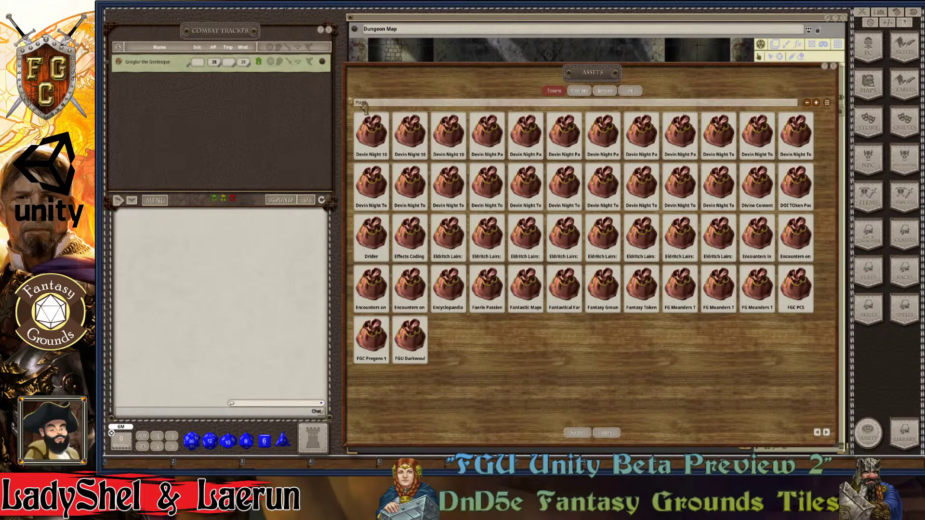
pyautogui.write('gz')
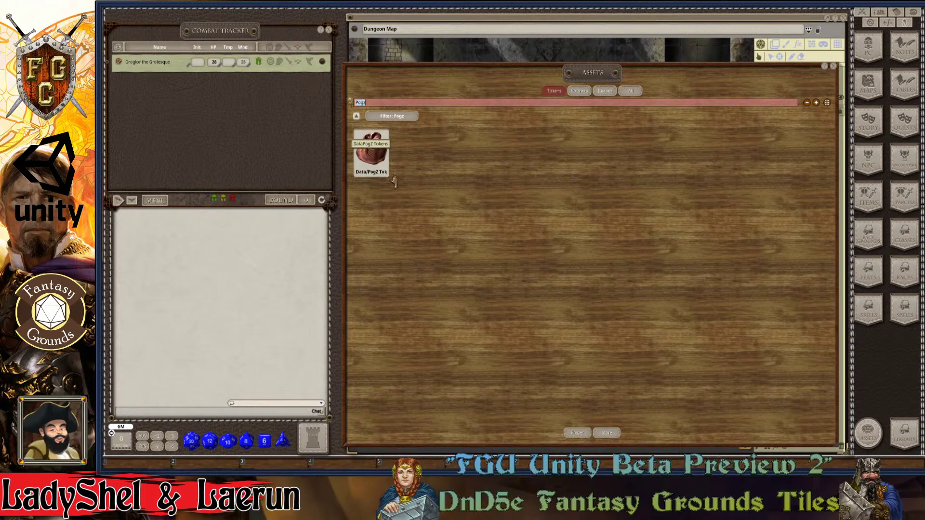
pyautogui.click(374, 156)
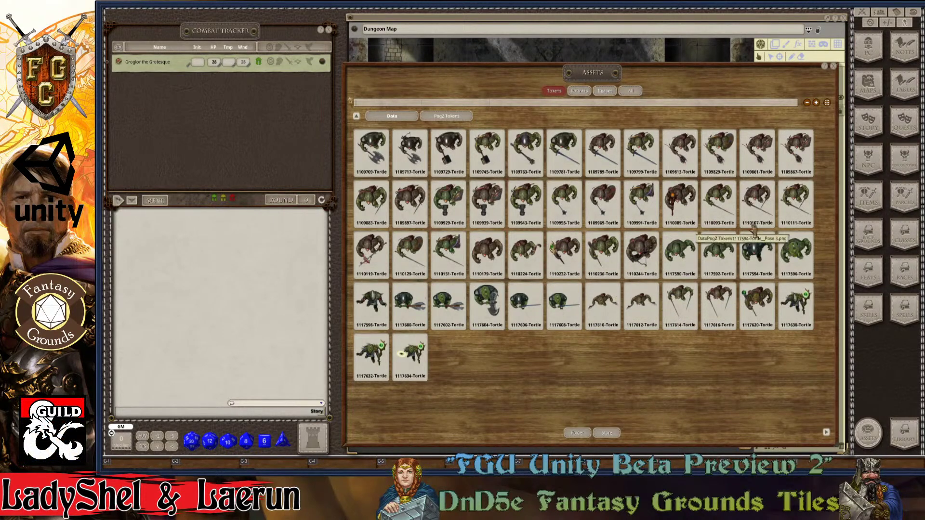
# Step: Enlarge the PogZ token thumbnails by three zoom levels and change the assets from grid to list view
pyautogui.click(820, 111)
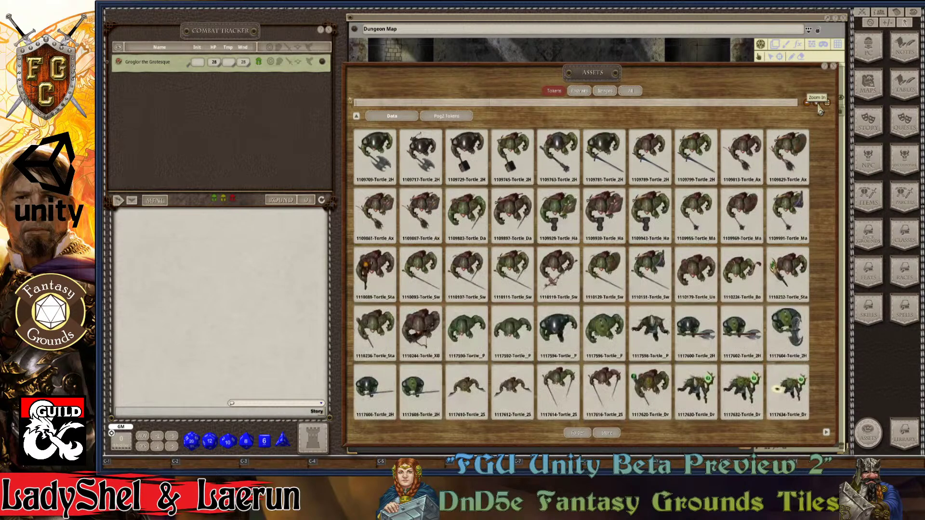
pyautogui.click(820, 110)
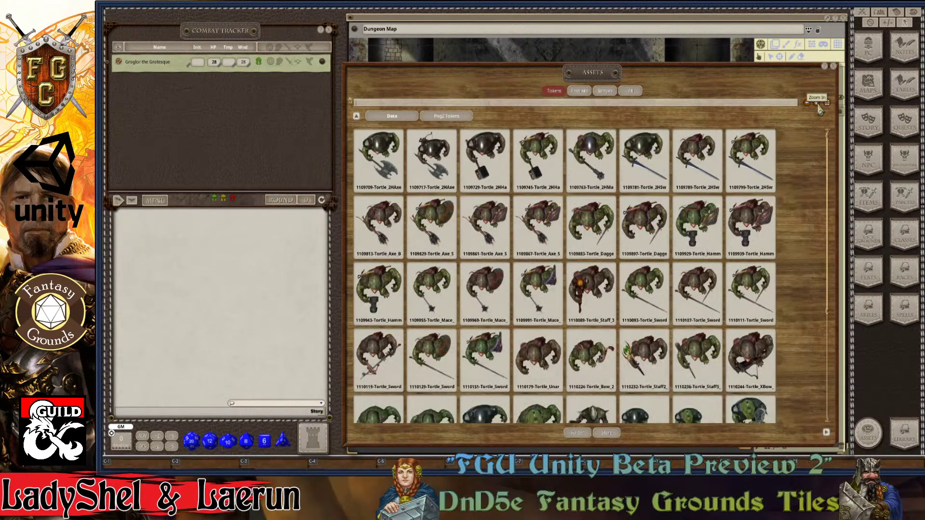
pyautogui.click(820, 111)
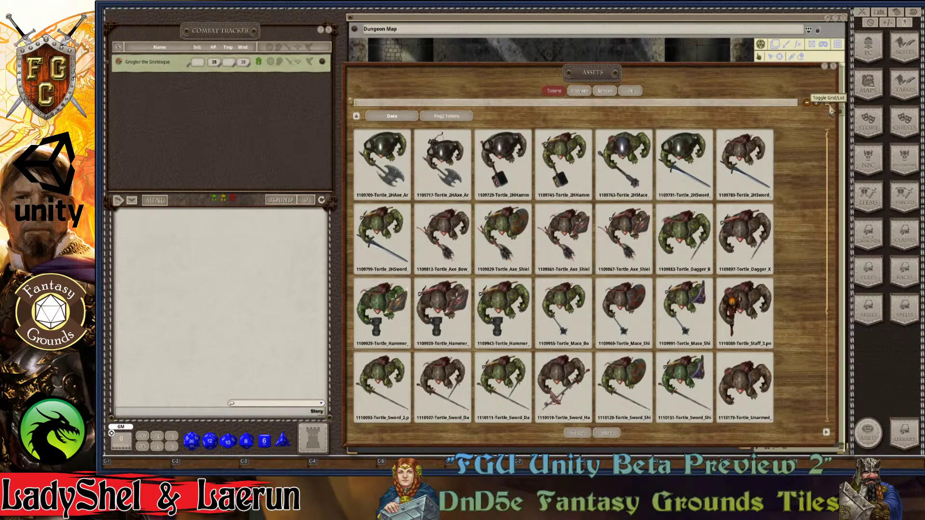
pyautogui.click(830, 111)
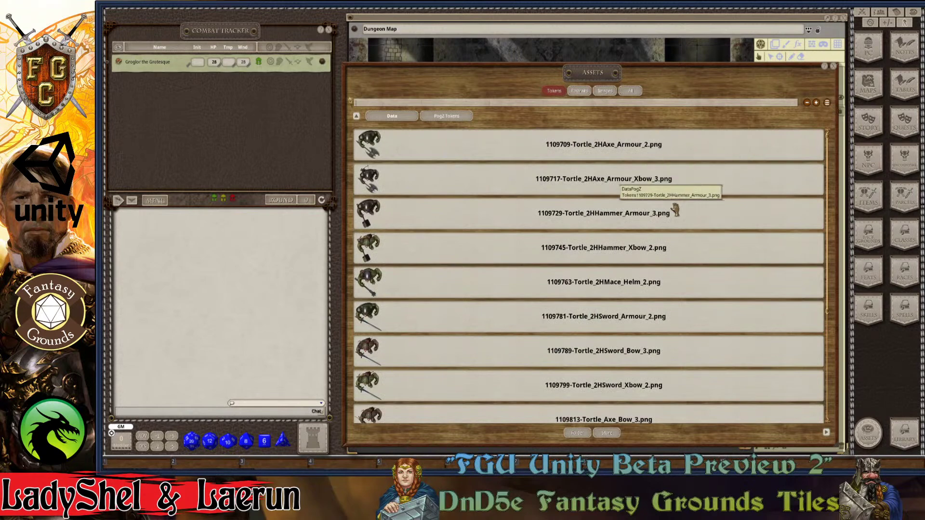
# Step: Look through the PogZ token list, from the Tortle tokens to the elf and goliath tokens on the third page
pyautogui.scroll(-15, 517, 282)
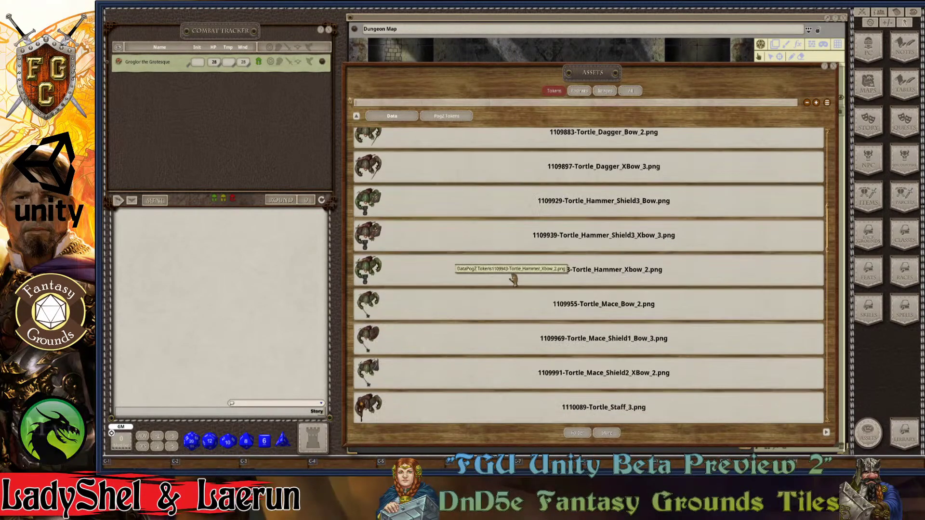
pyautogui.scroll(-20, 517, 282)
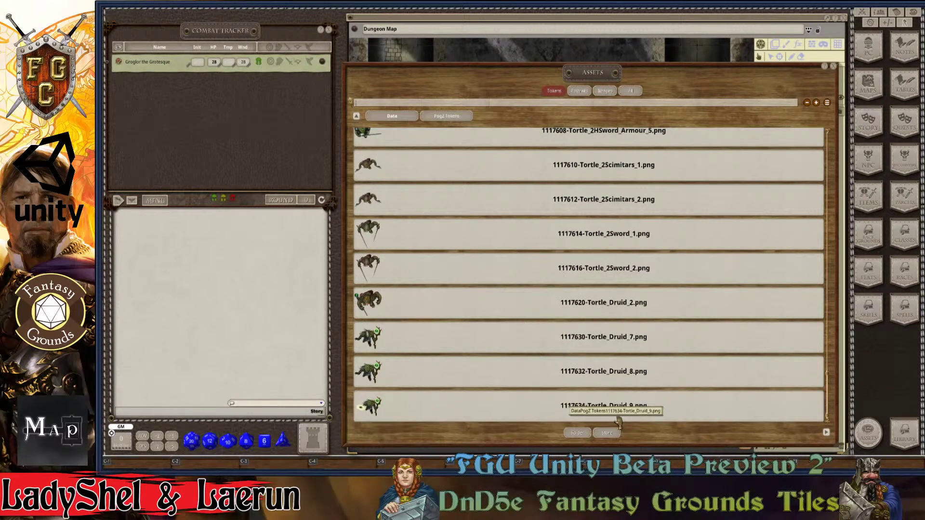
pyautogui.click(827, 435)
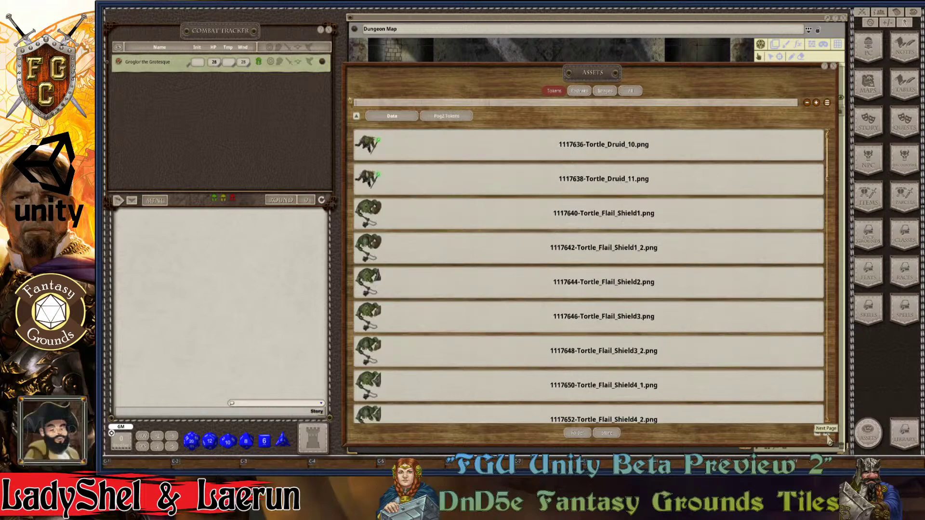
pyautogui.click(827, 436)
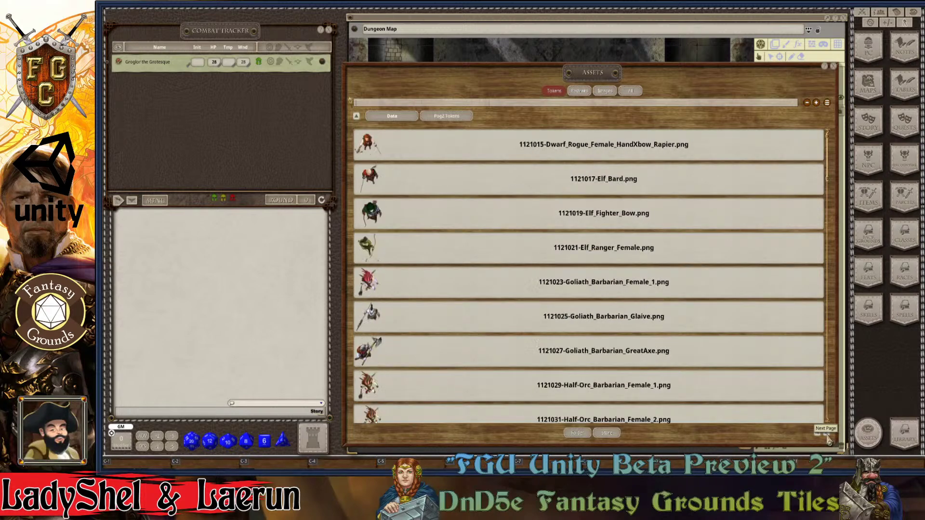
pyautogui.scroll(-1, 361, 324)
pyautogui.scroll(1, 359, 324)
pyautogui.scroll(-1, 359, 320)
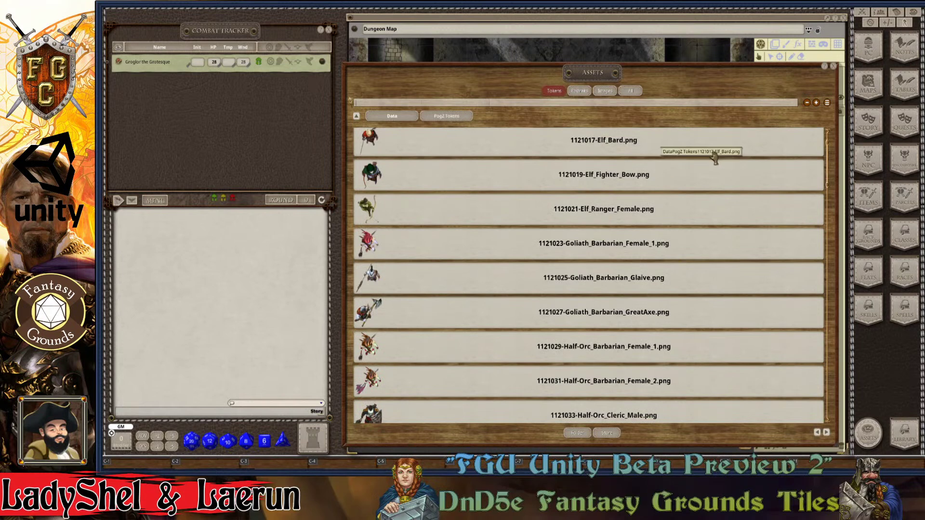
# Step: Enlarge the token list's thumbnails by four zoom levels, and move the assets window aside to bring the Dungeon Map to the front
pyautogui.click(818, 105)
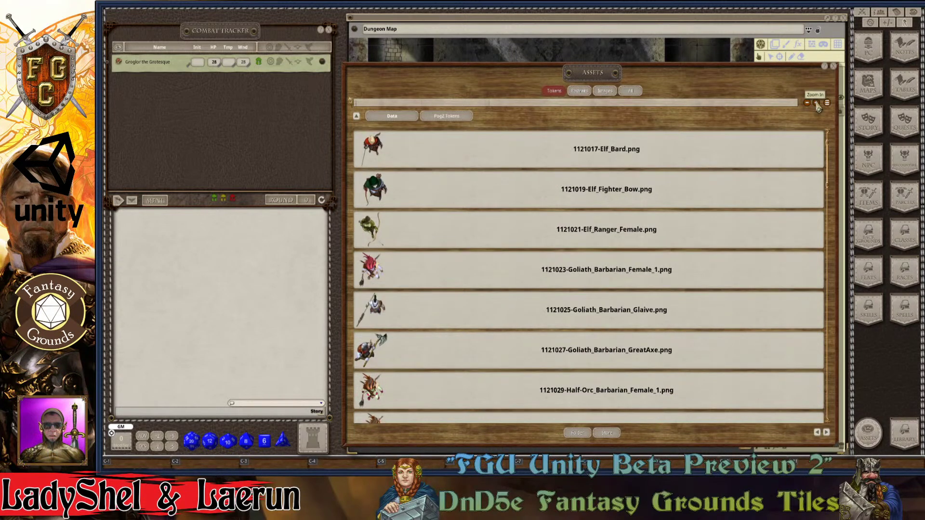
pyautogui.click(818, 106)
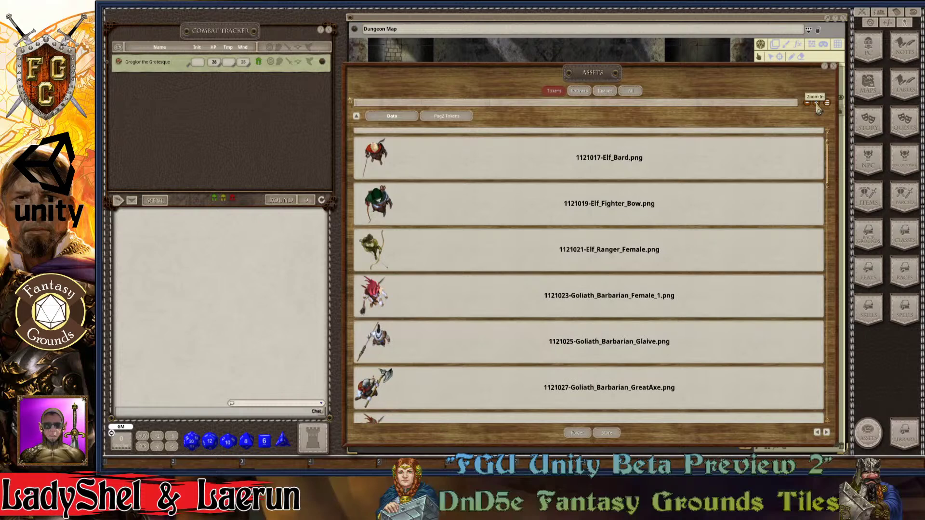
pyautogui.click(817, 106)
pyautogui.click(818, 109)
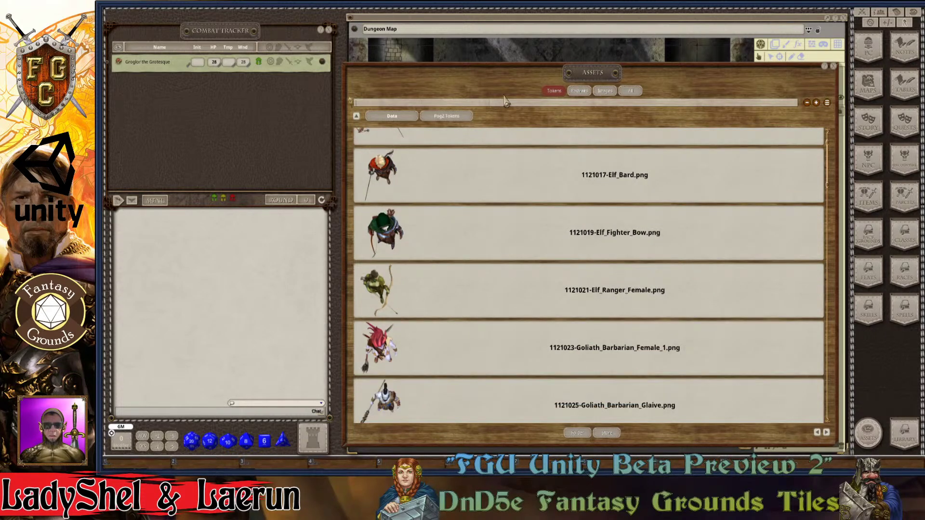
pyautogui.moveTo(535, 78); pyautogui.dragTo(755, 109)
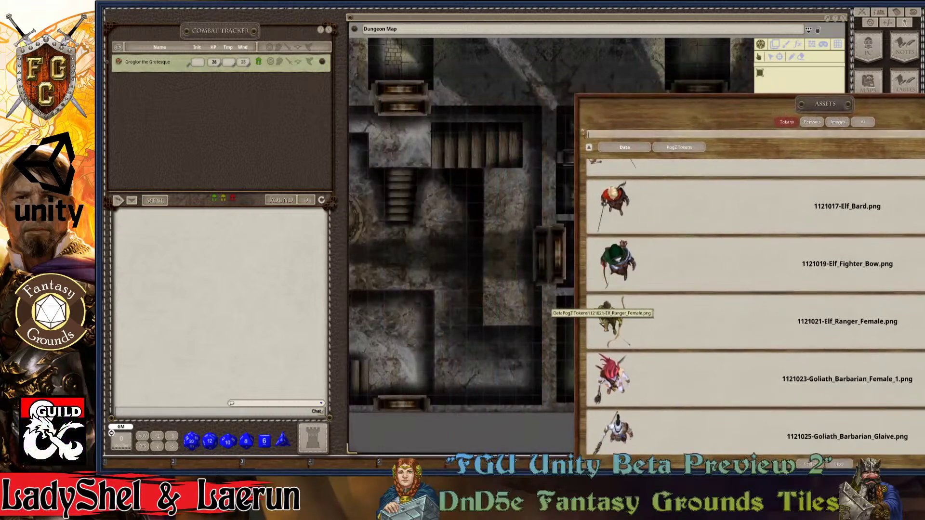
pyautogui.click(420, 245)
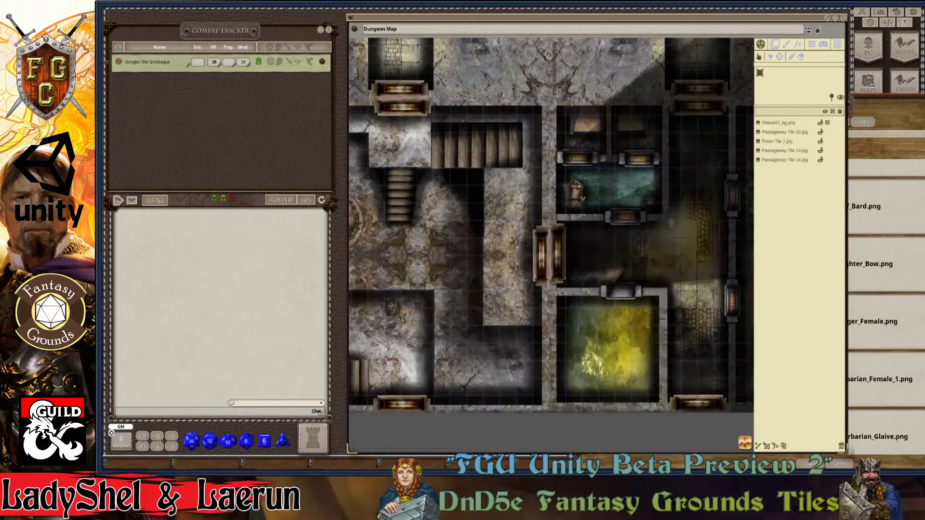